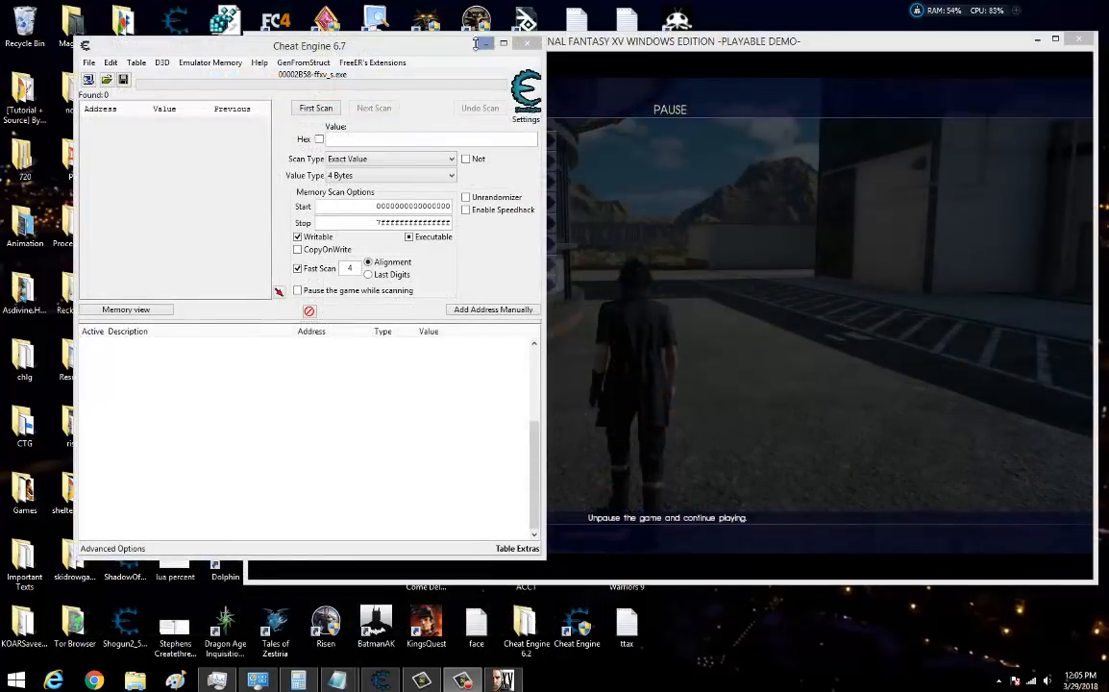
Briefly resume and pause the Final Fantasy XV game, and reposition the Cheat Engine window so its scan controls are fully visible.
drag(396, 42, 323, 39)
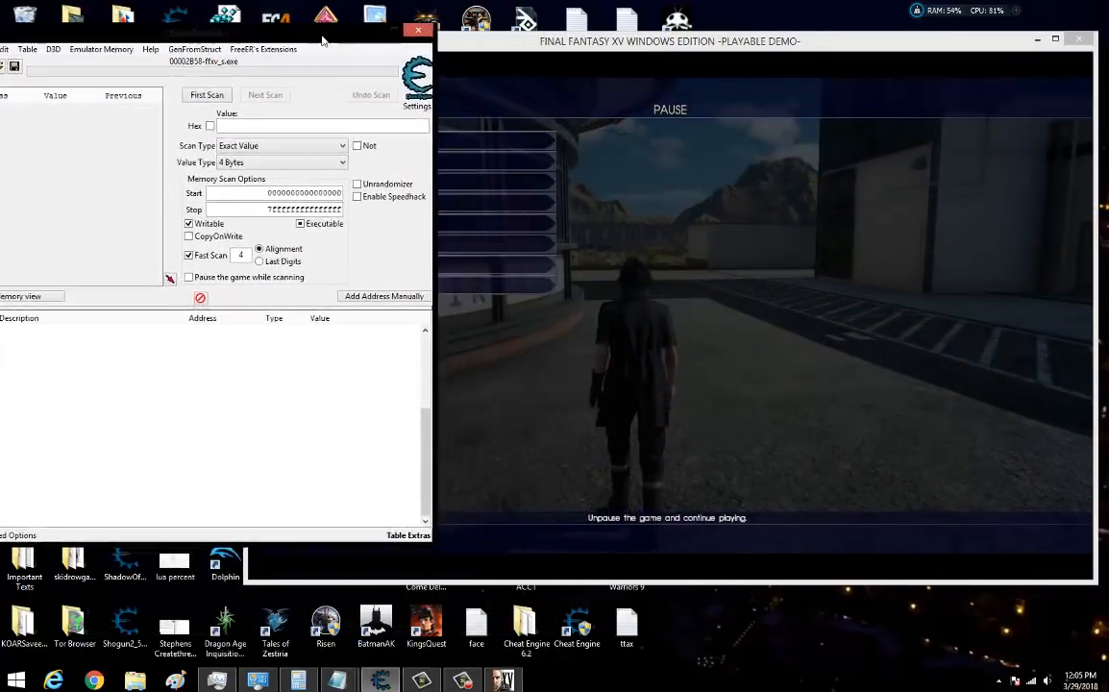
click(897, 299)
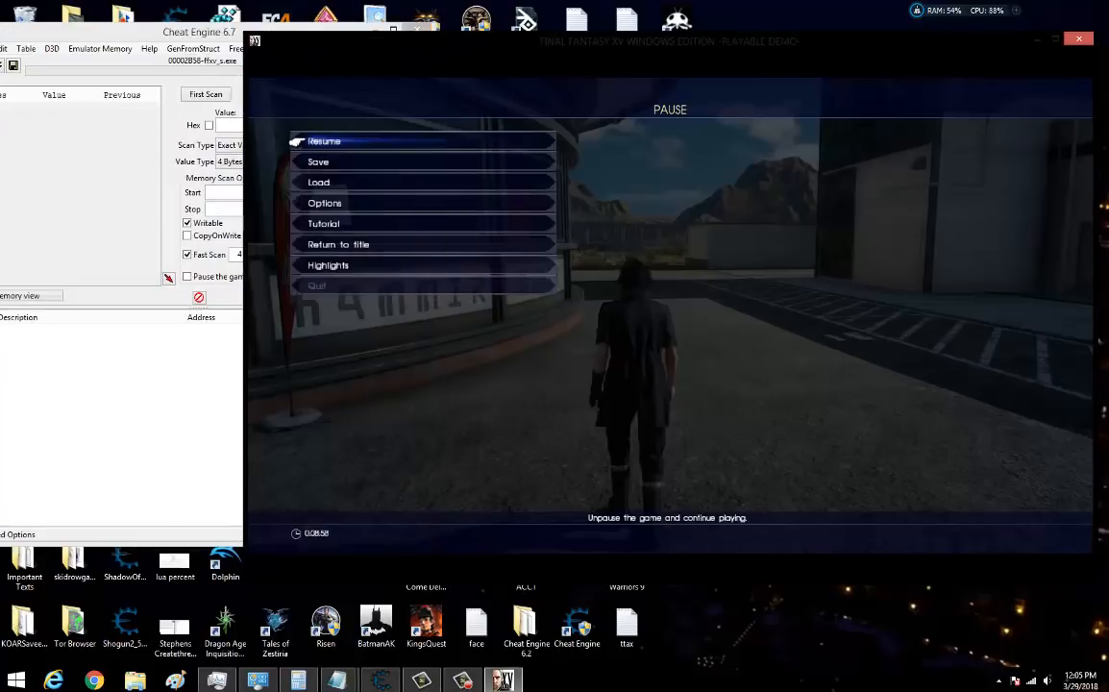
key(Escape)
key(Escape)
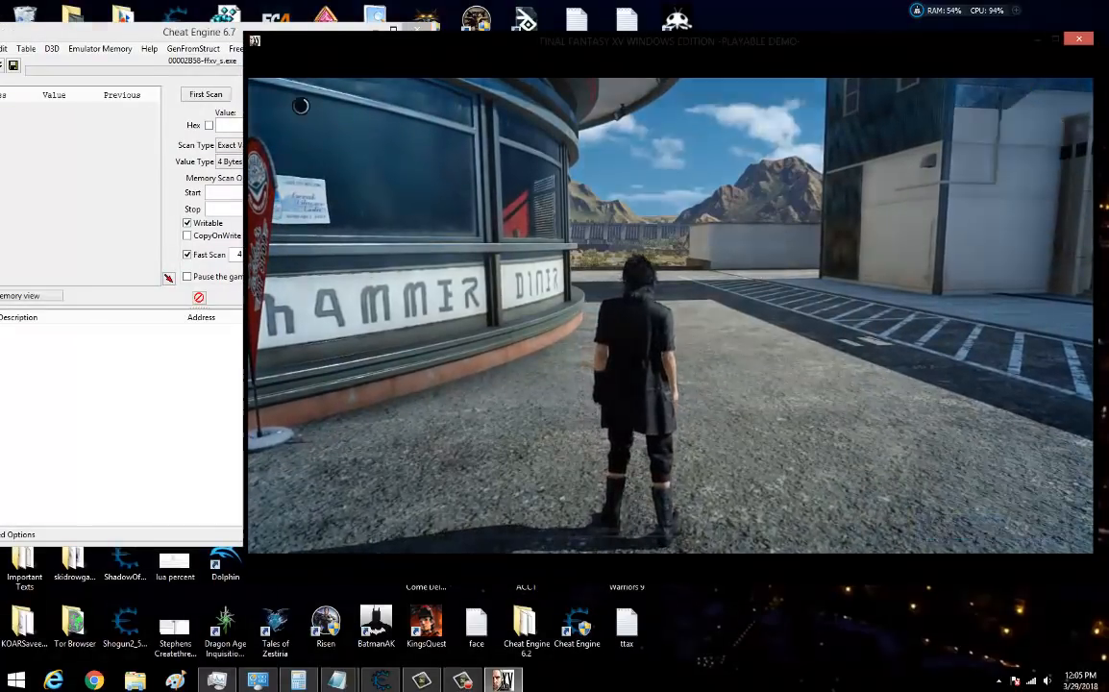
click(237, 56)
drag(245, 35, 287, 69)
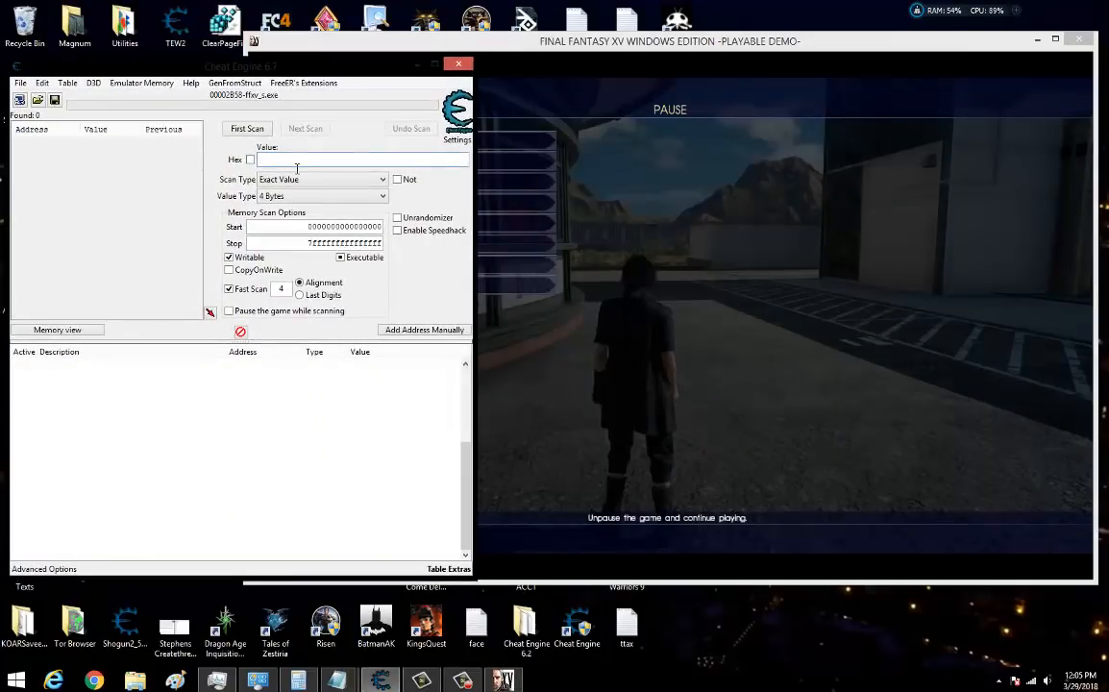
Run a first 4 Bytes exact-value scan for 704 with Fast Scan turned off.
text(704)
click(228, 288)
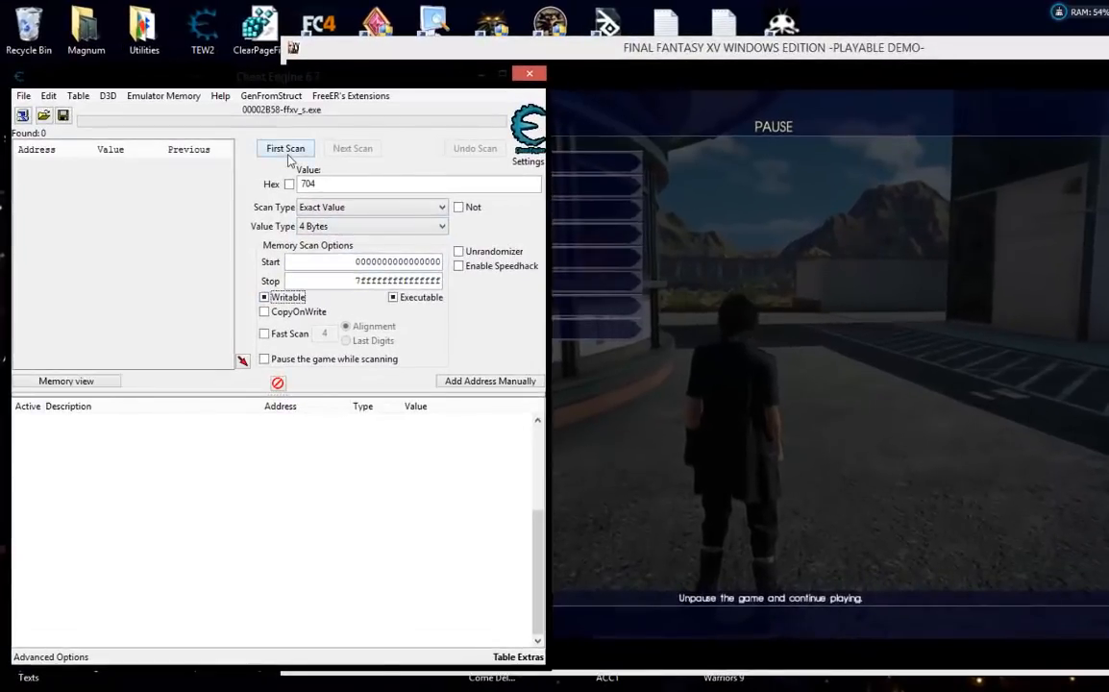
click(286, 151)
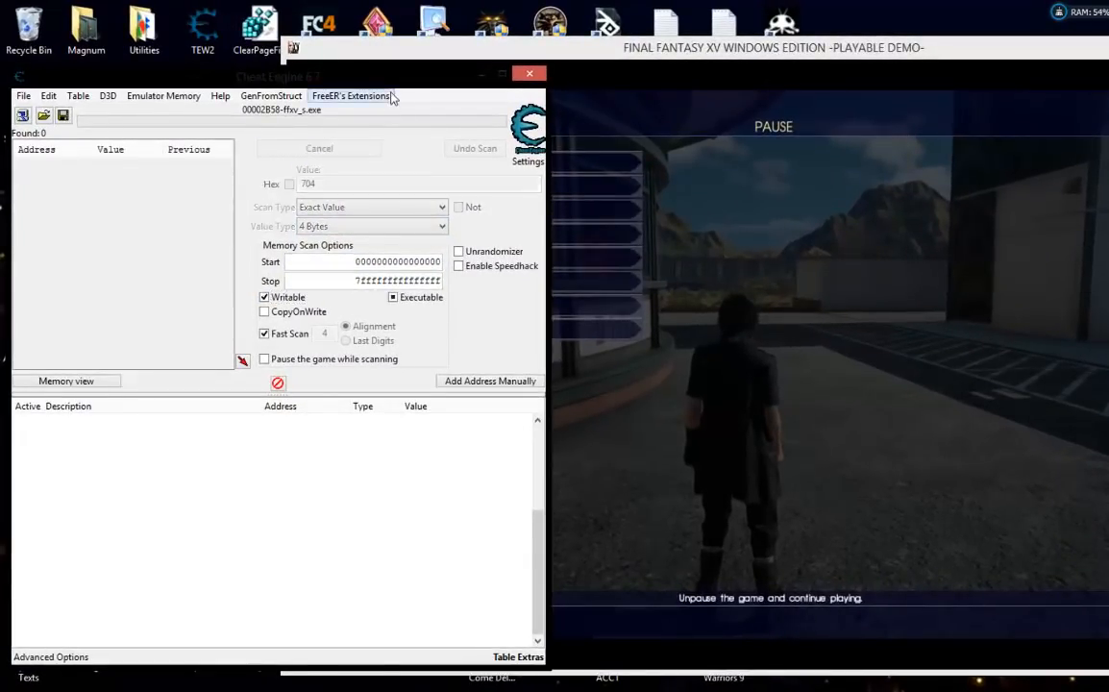
drag(398, 74, 402, 74)
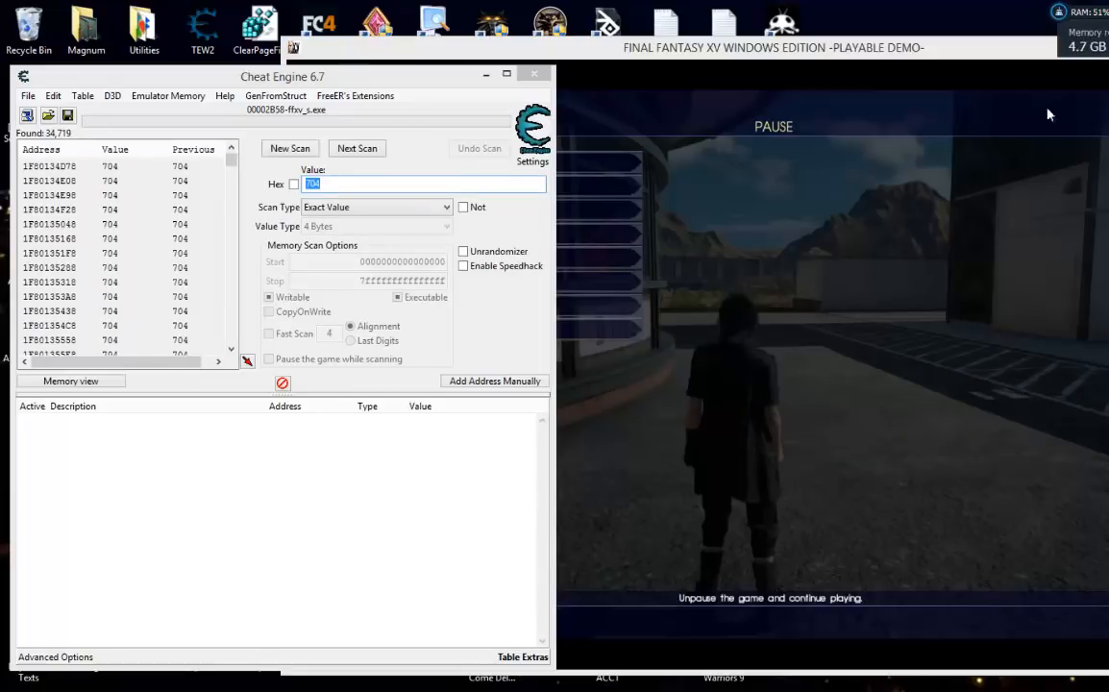
Resume the game, walk Noctis out into the open field, pause, and switch back to Cheat Engine.
click(949, 389)
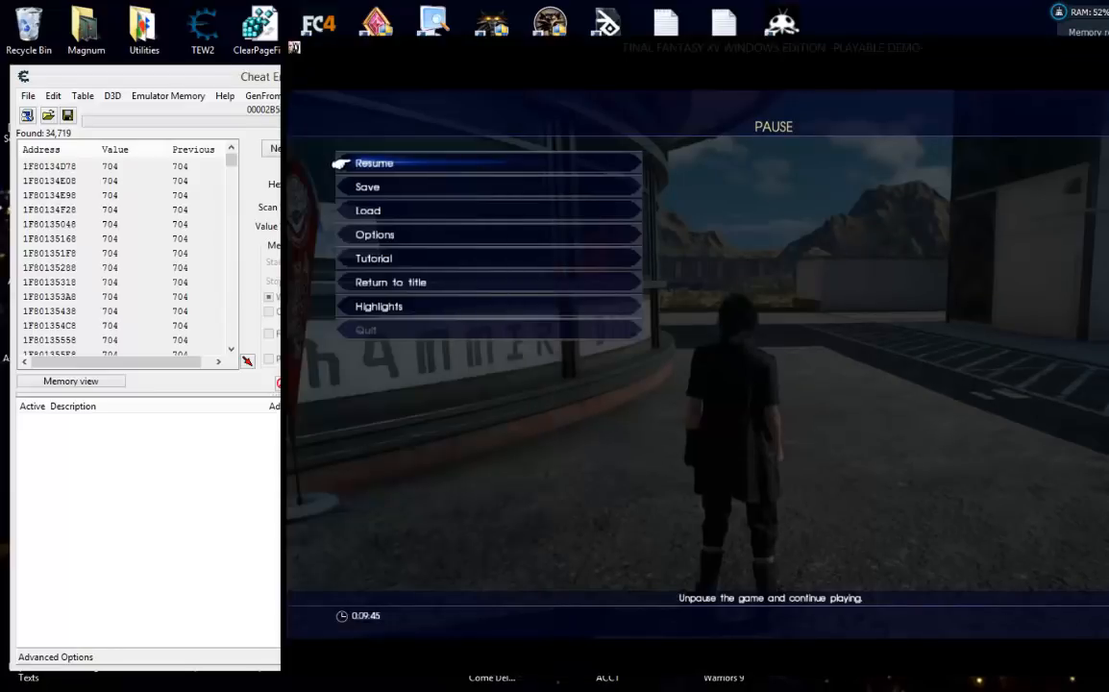
key(Escape)
key(w)
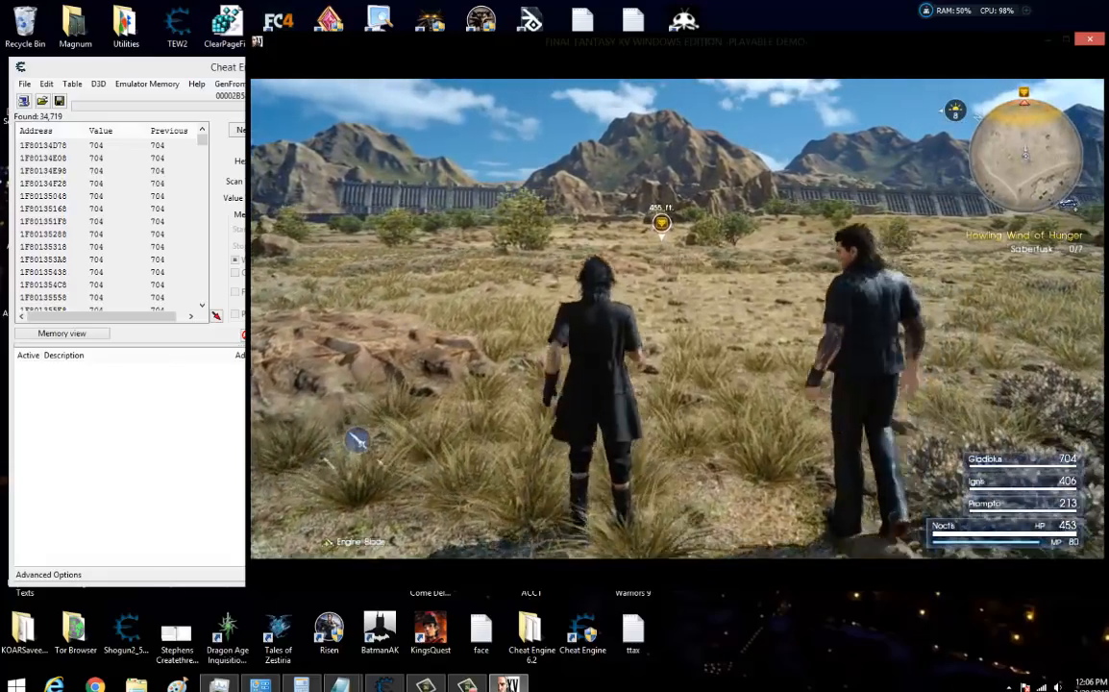
key(Escape)
key(Escape)
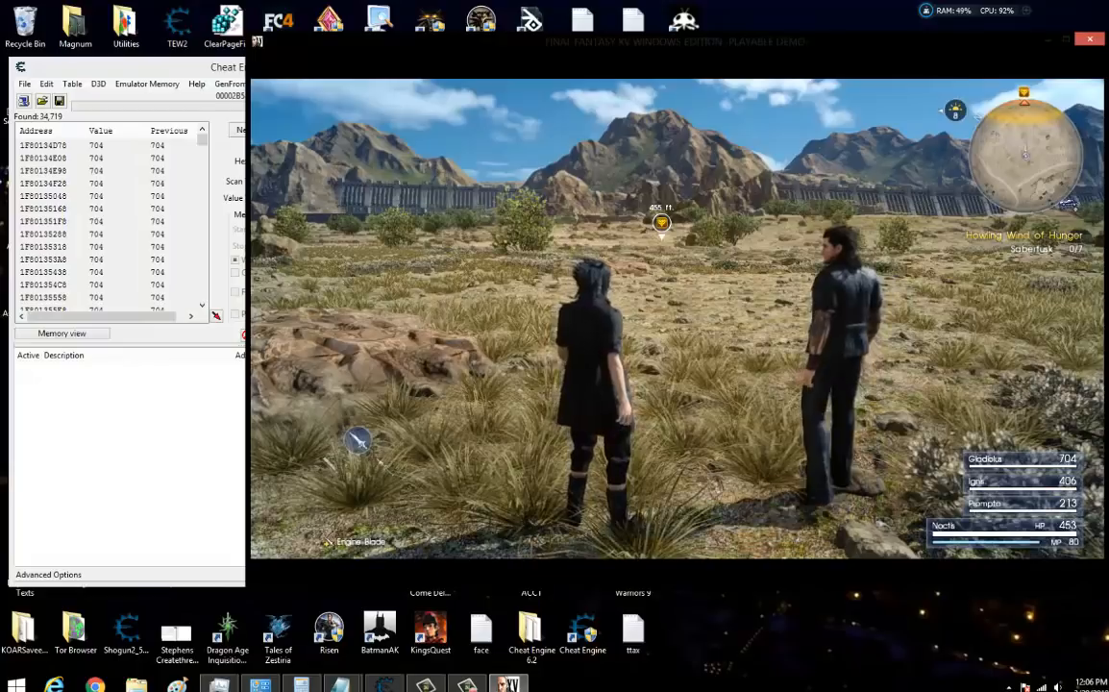
key(Escape)
key(alt+Tab)
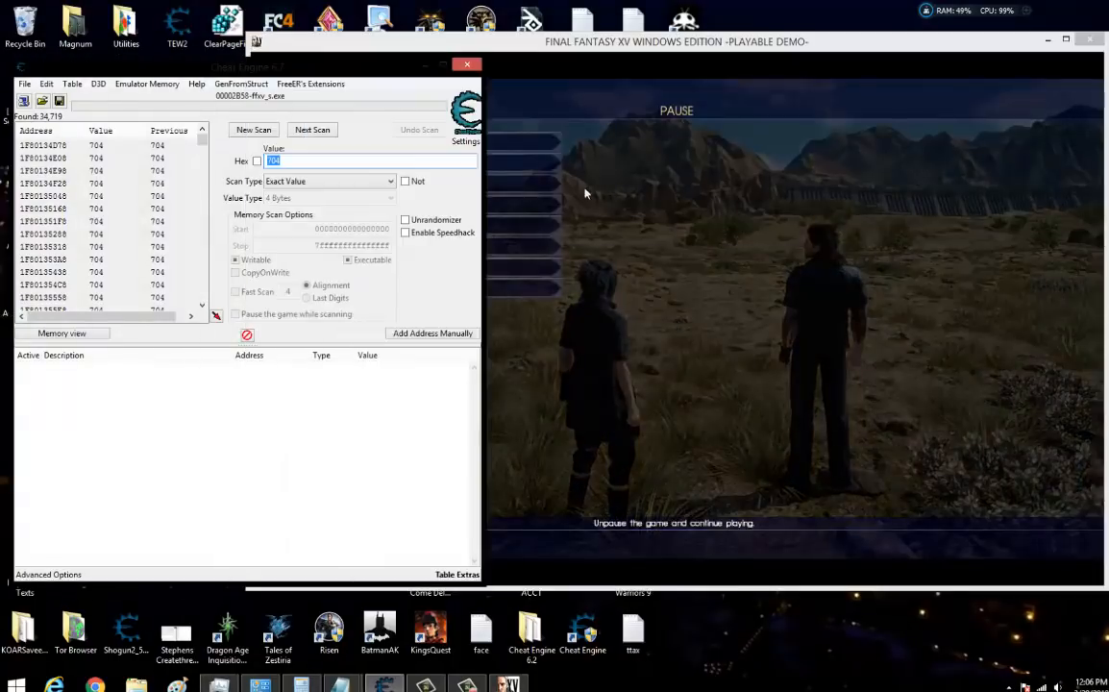
Discard the old results and run a fresh 4 Bytes exact-value scan for Noctis's HP of 453.
click(266, 131)
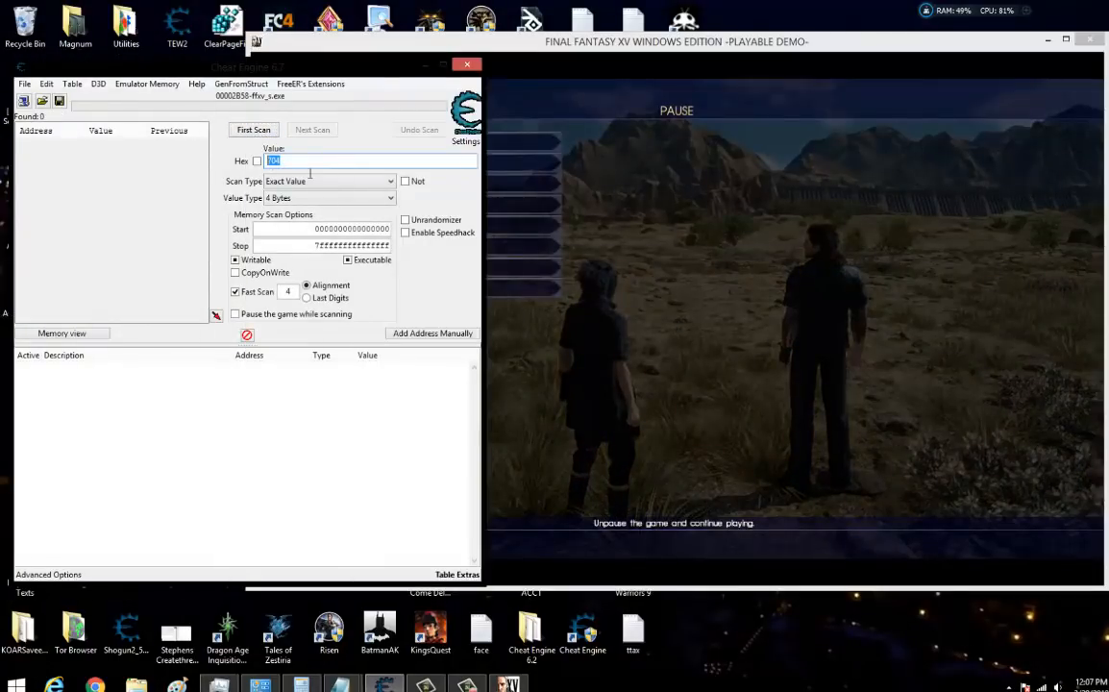
text(453)
click(254, 130)
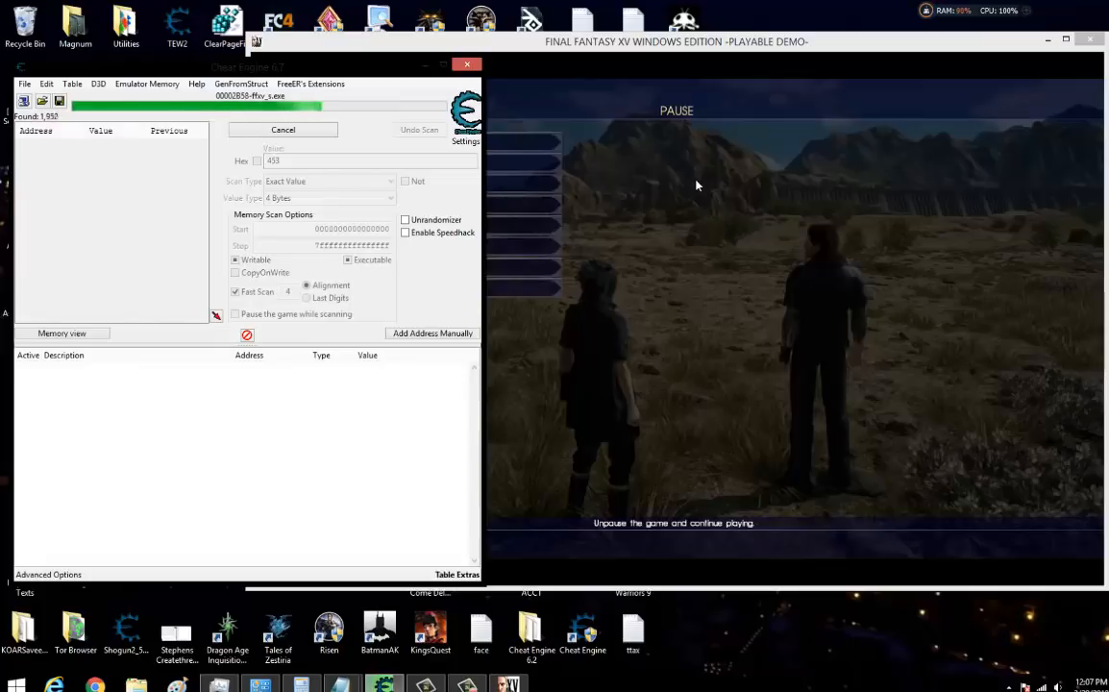
Resume the game, run Noctis into the Sabertusk pack so he takes damage, and pause.
click(883, 176)
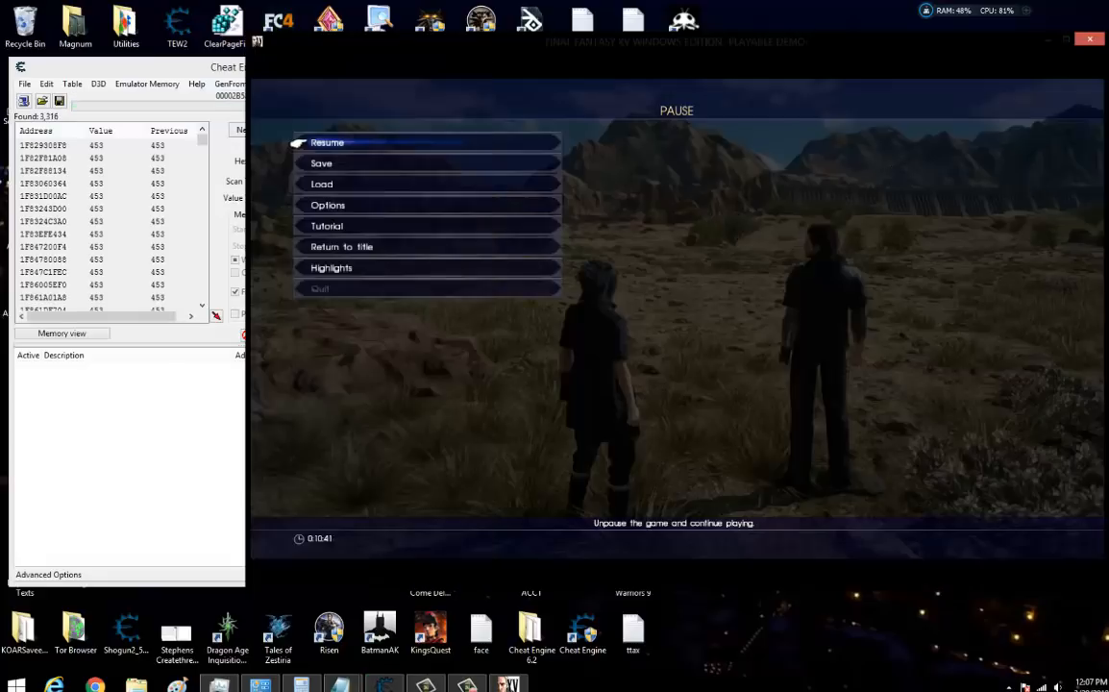
key(Escape)
key(w)
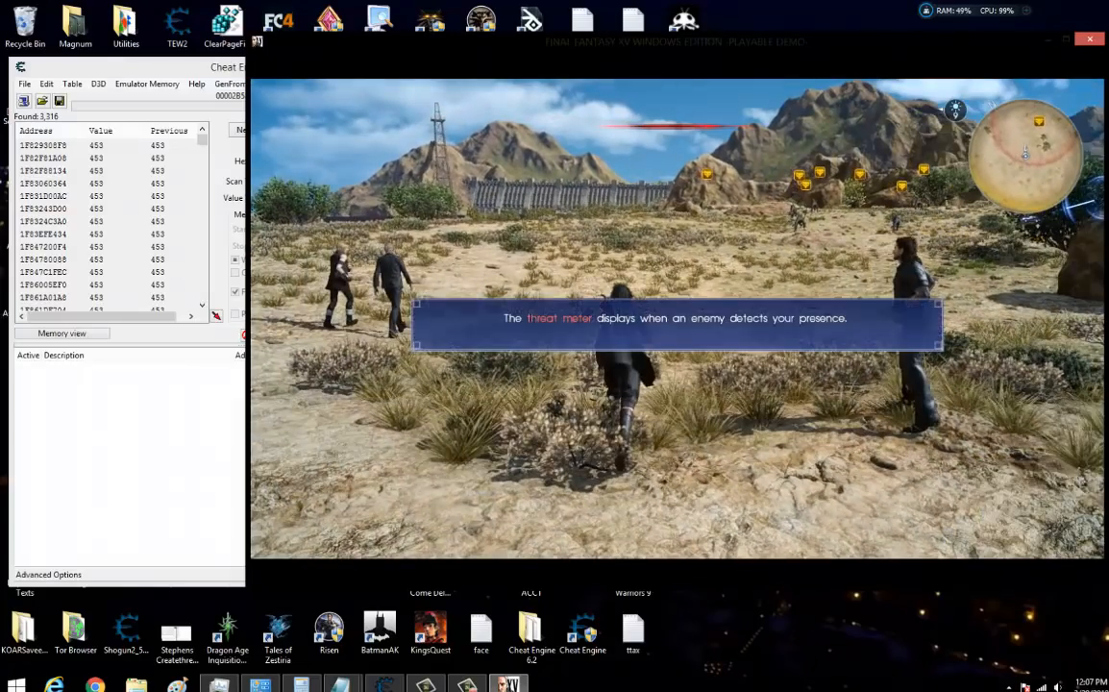
click(679, 340)
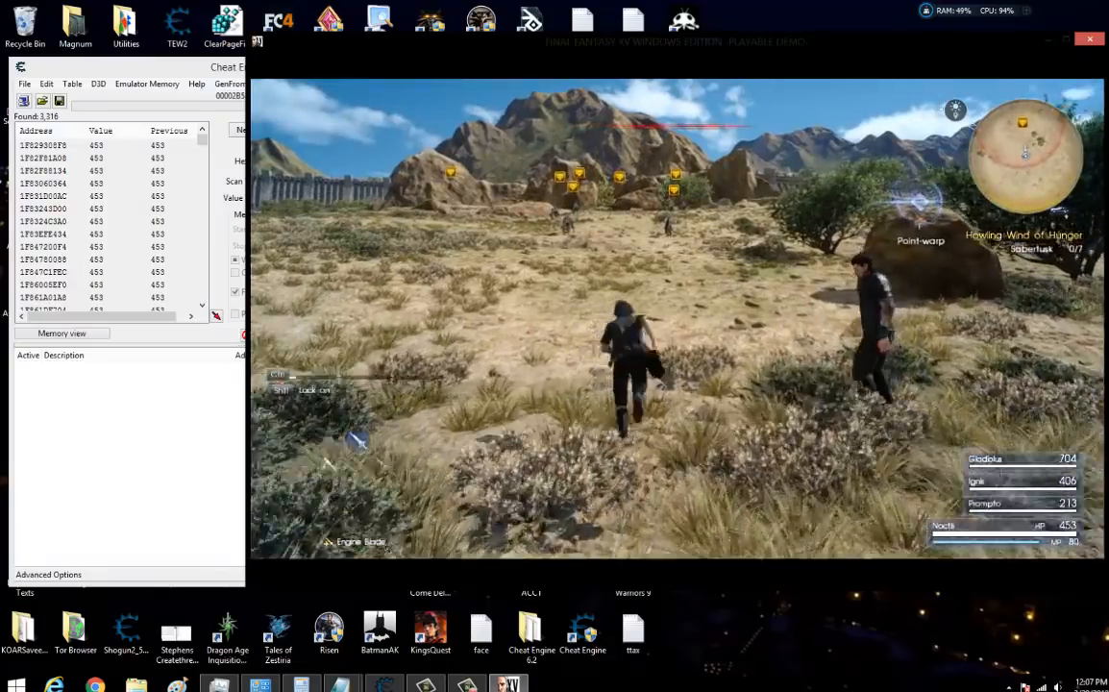
key(w)
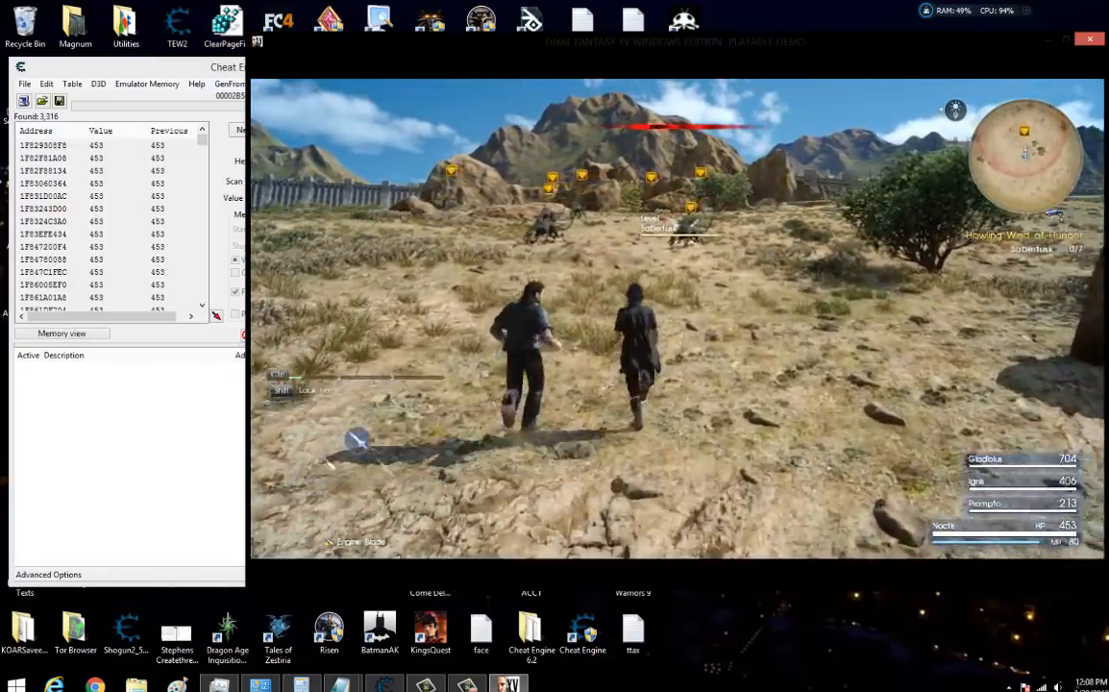
key(w)
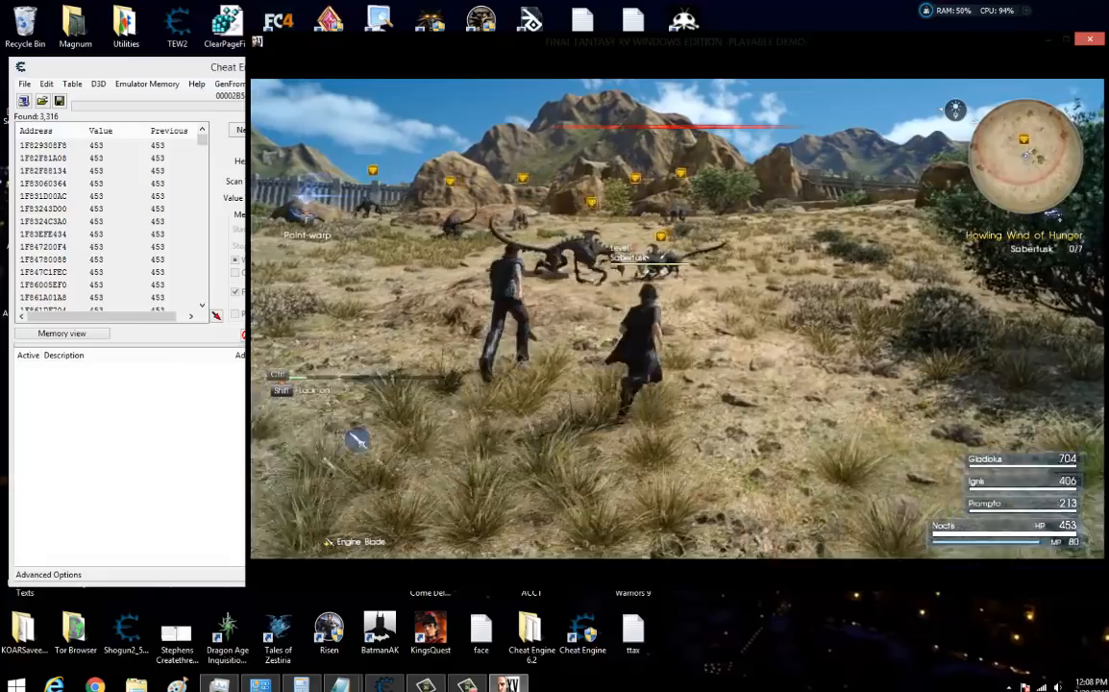
key(w)
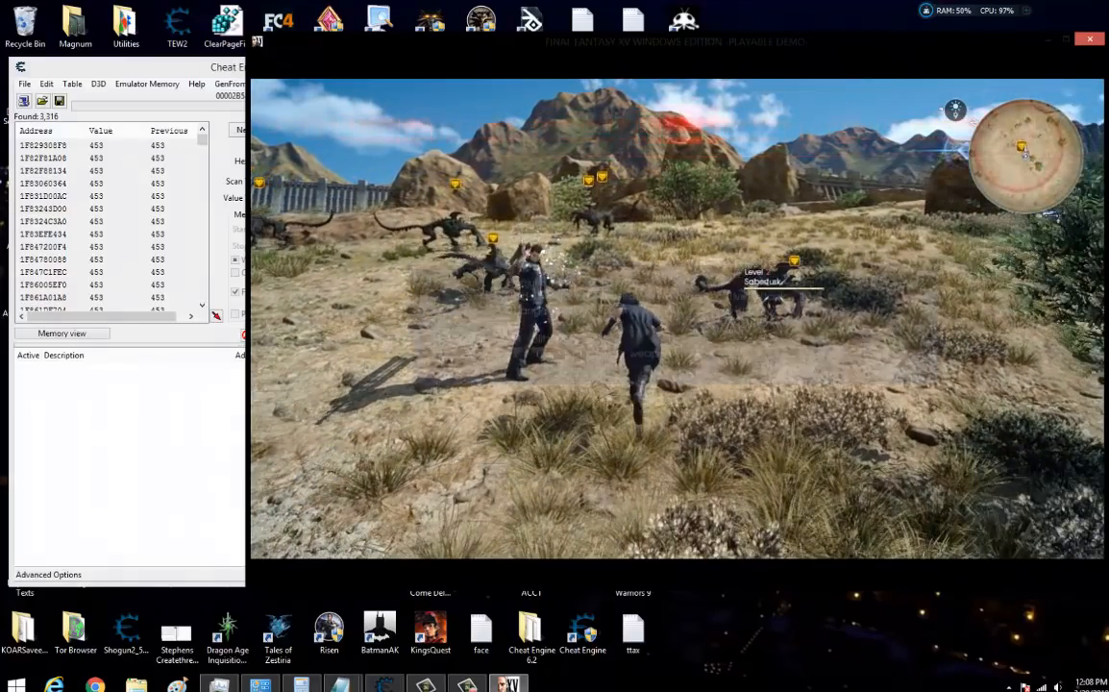
click(676, 318)
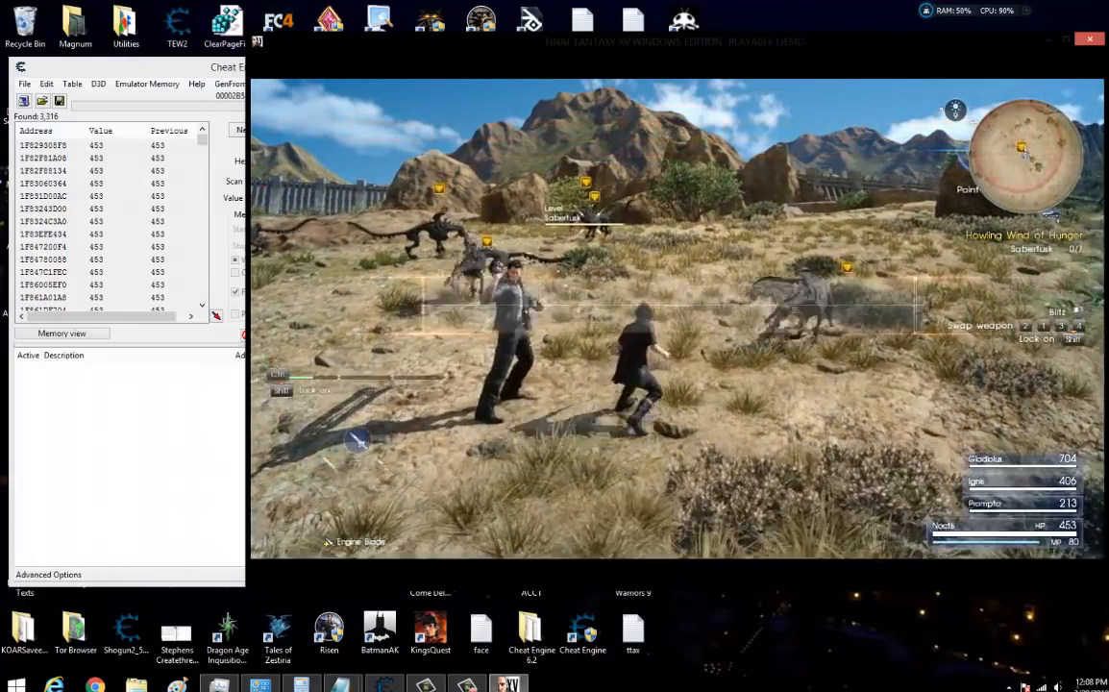
key(Escape)
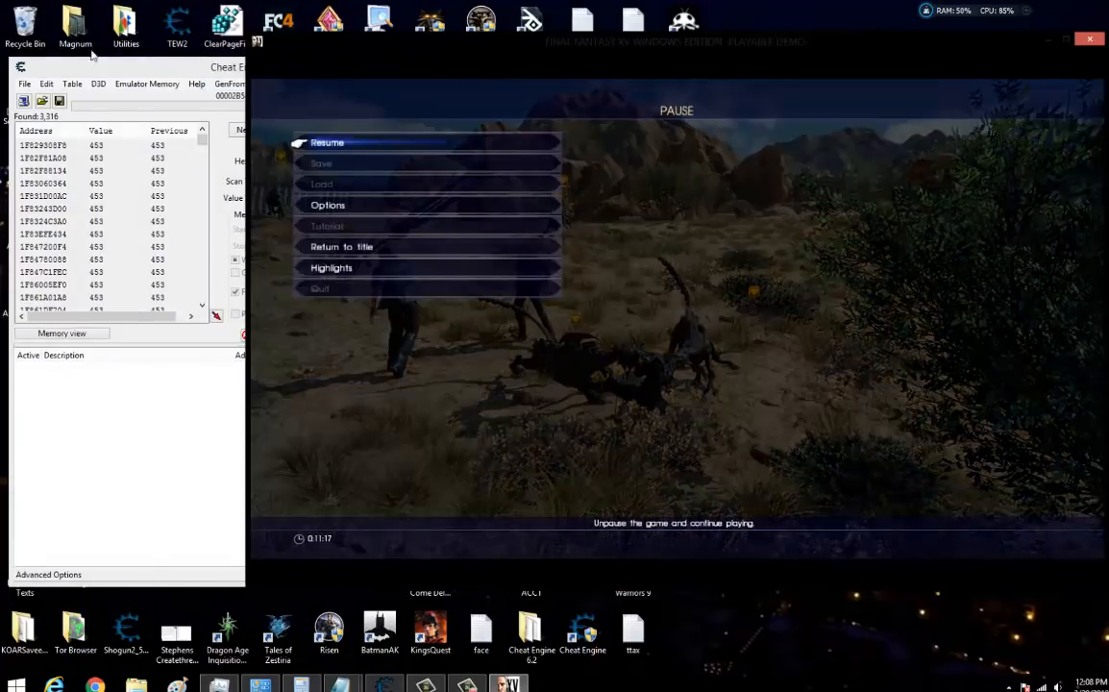
Narrow the Cheat Engine results with a next scan for 411 and add both matching addresses to the address list.
click(104, 70)
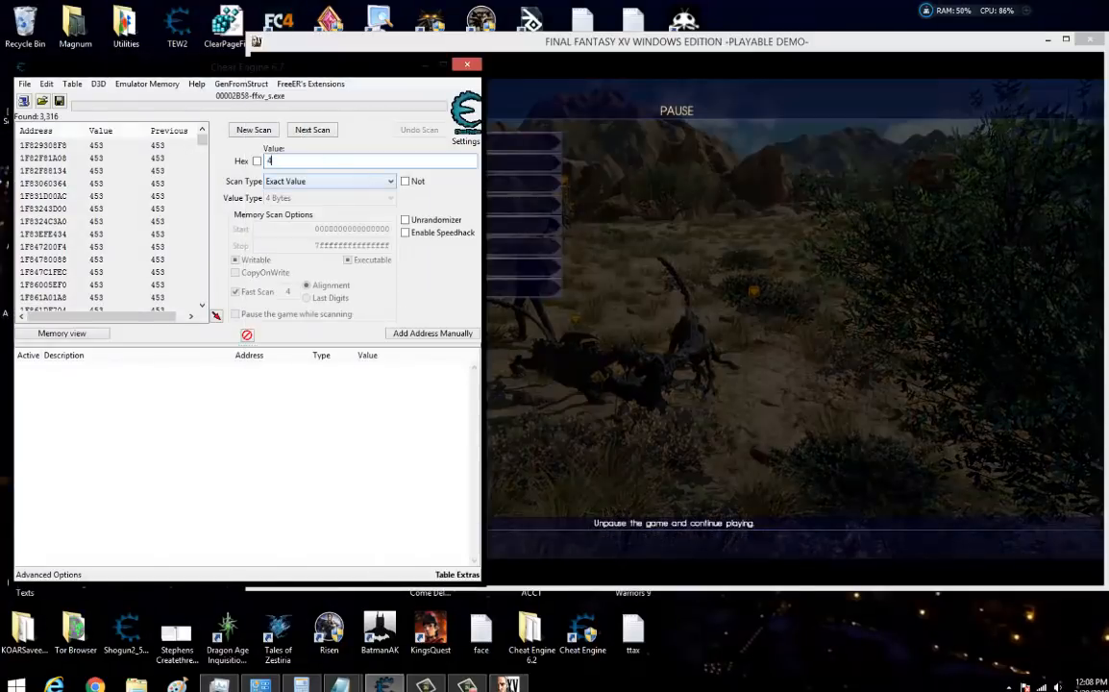
click(310, 130)
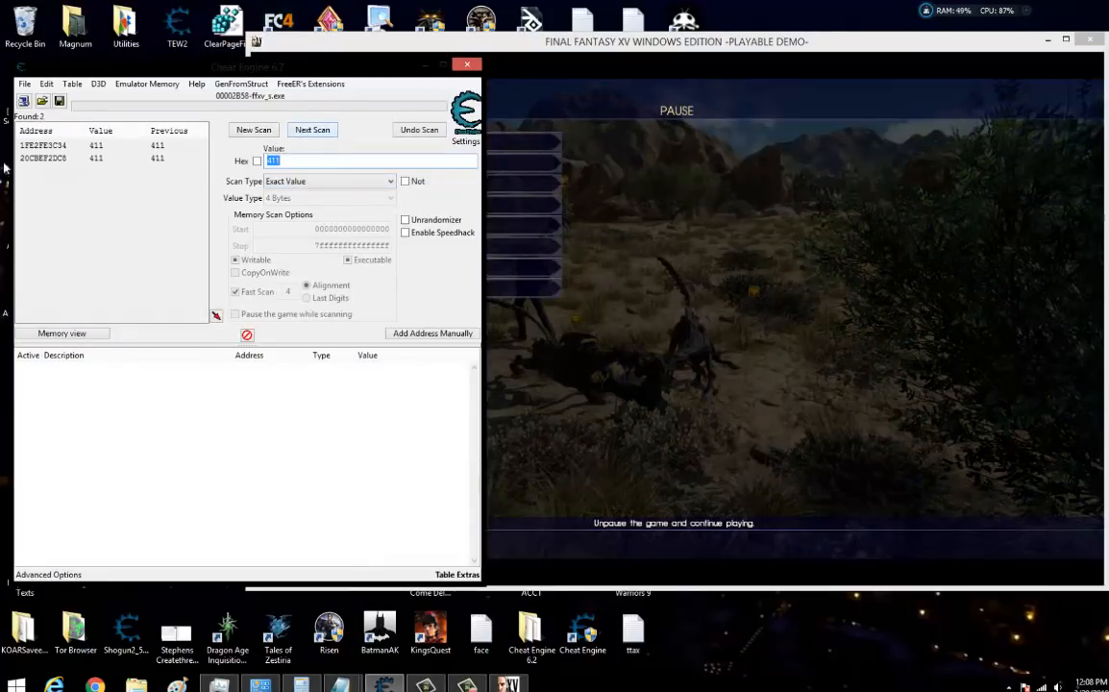
double_click(33, 146)
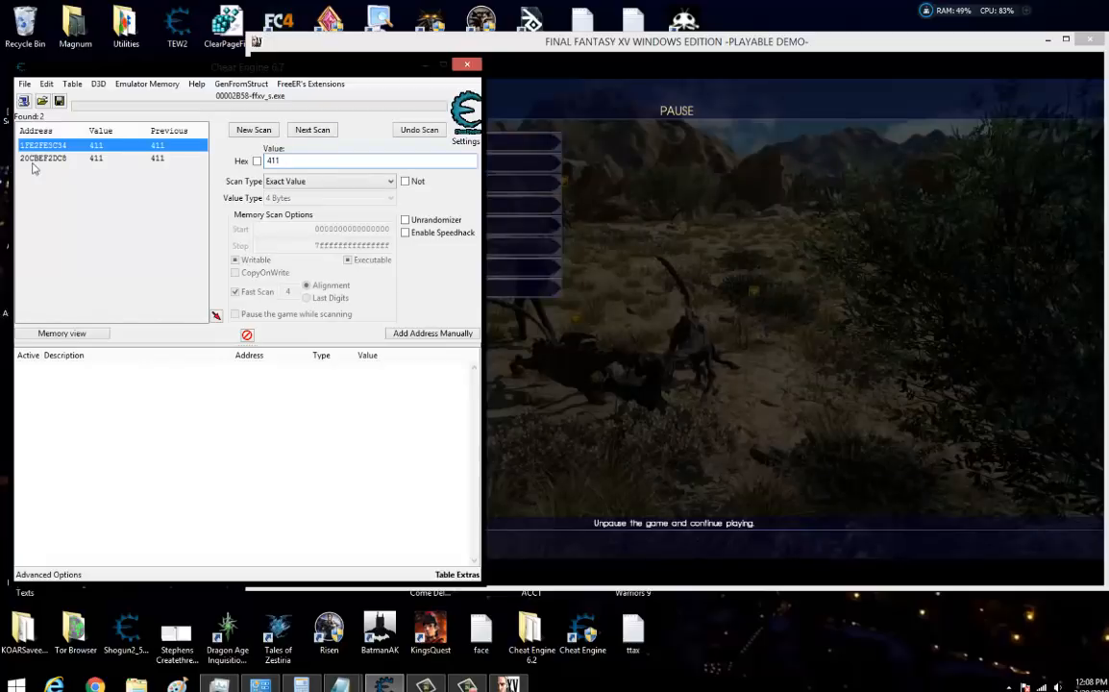
double_click(38, 159)
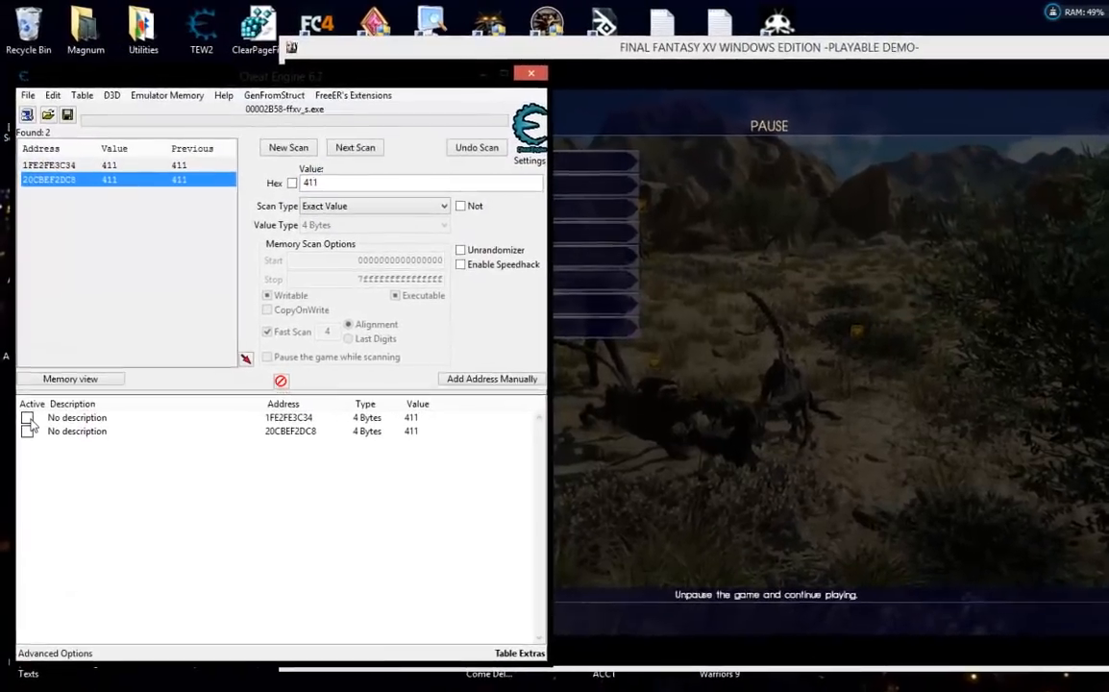
Freeze address 1FE2FE3C34, set its value to 500, and resume the game to test it against Noctis's HP.
click(28, 419)
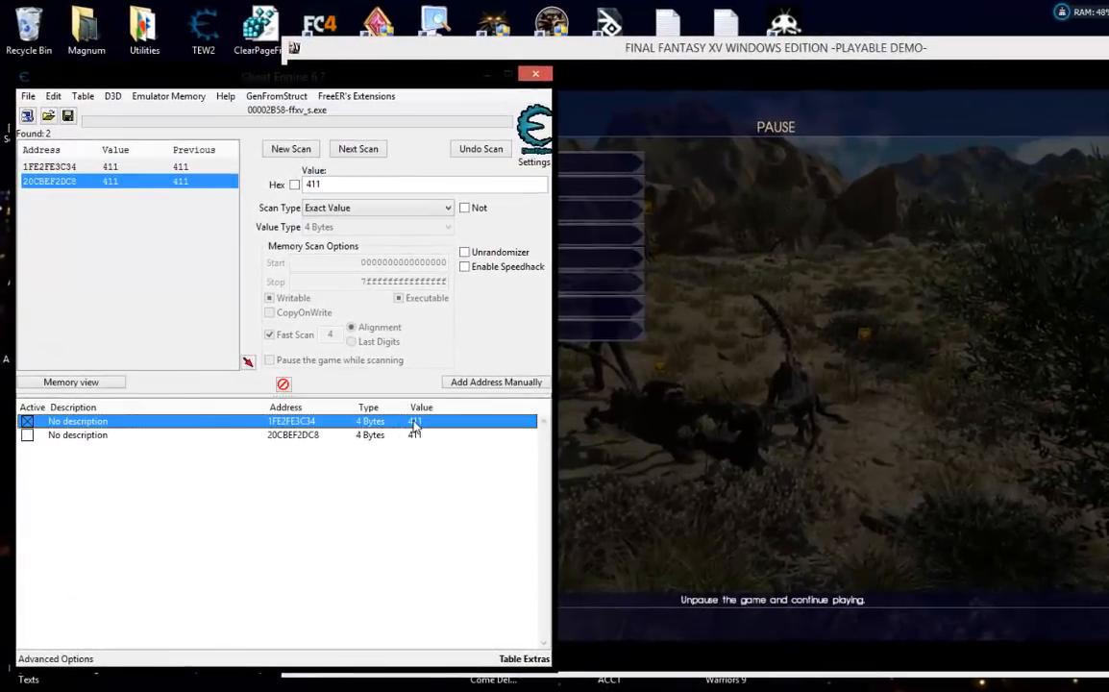
double_click(422, 427)
text(500)
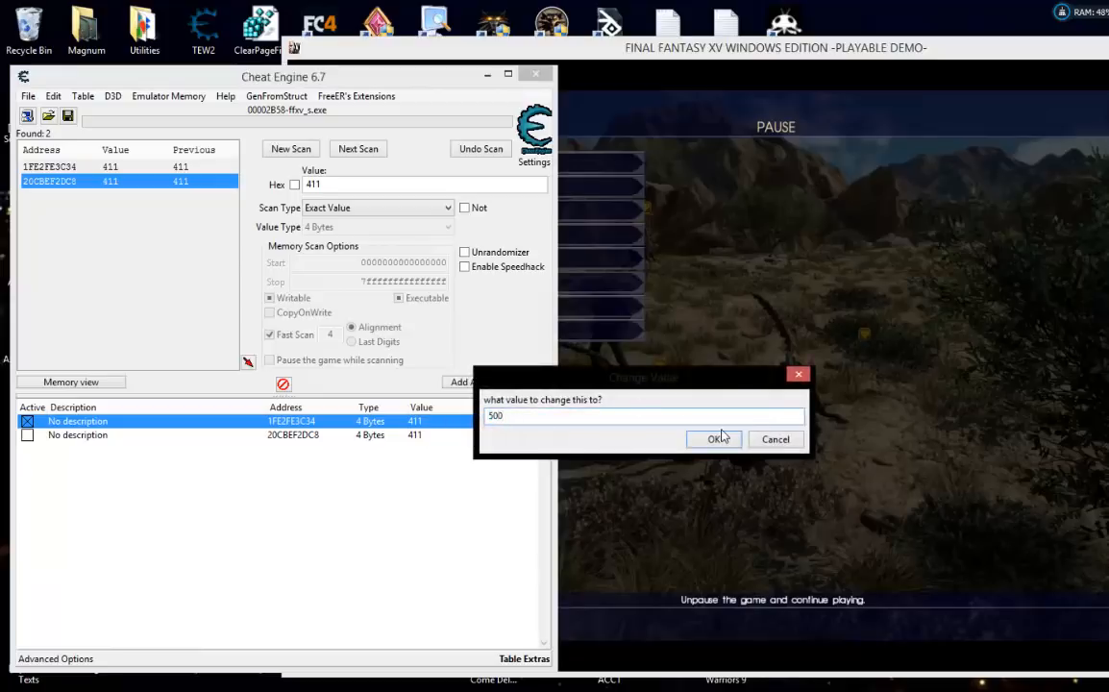
click(721, 442)
click(1003, 425)
key(Escape)
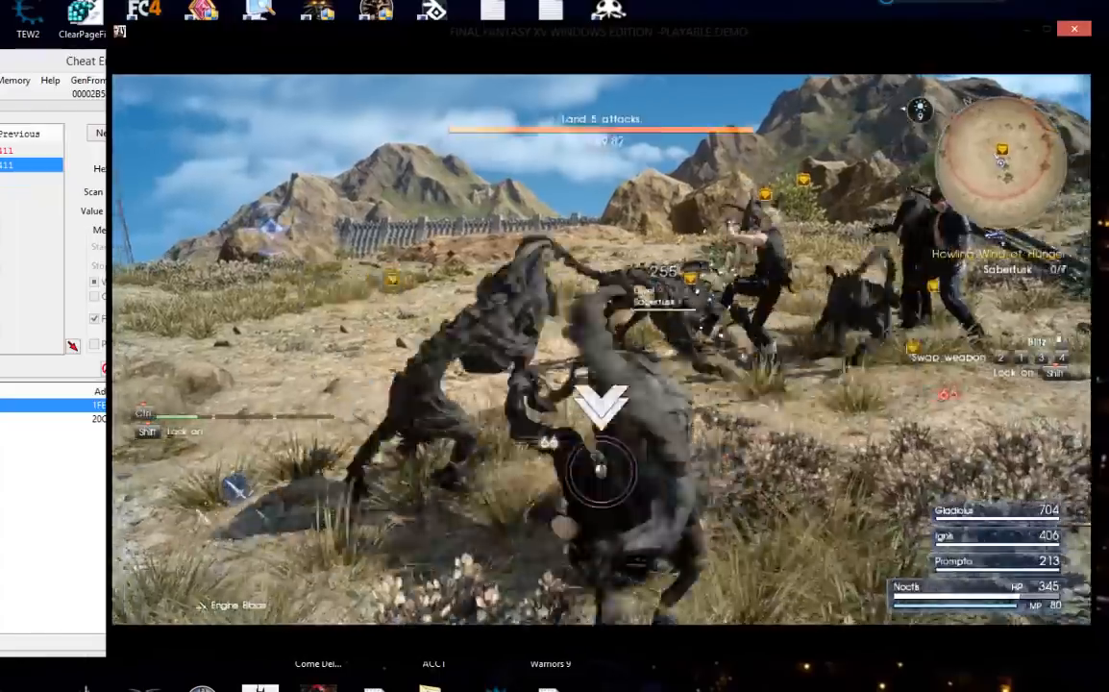
Switch back to Cheat Engine and set the value of address 20CBEF2DC8 to 500.
key(alt+Tab)
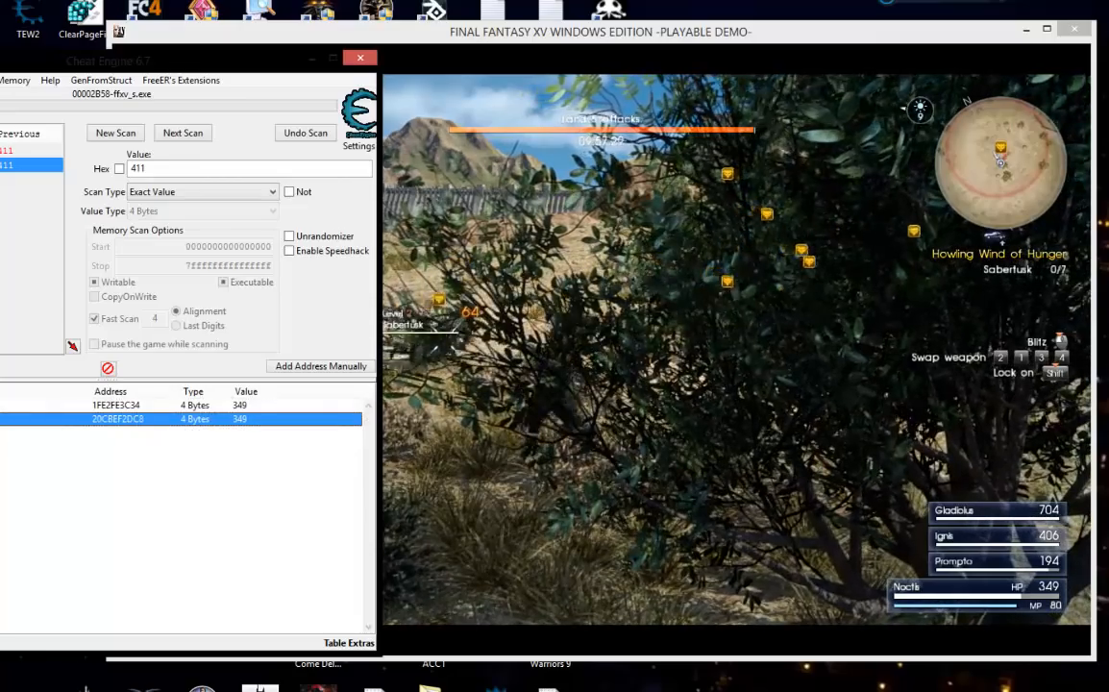
double_click(239, 419)
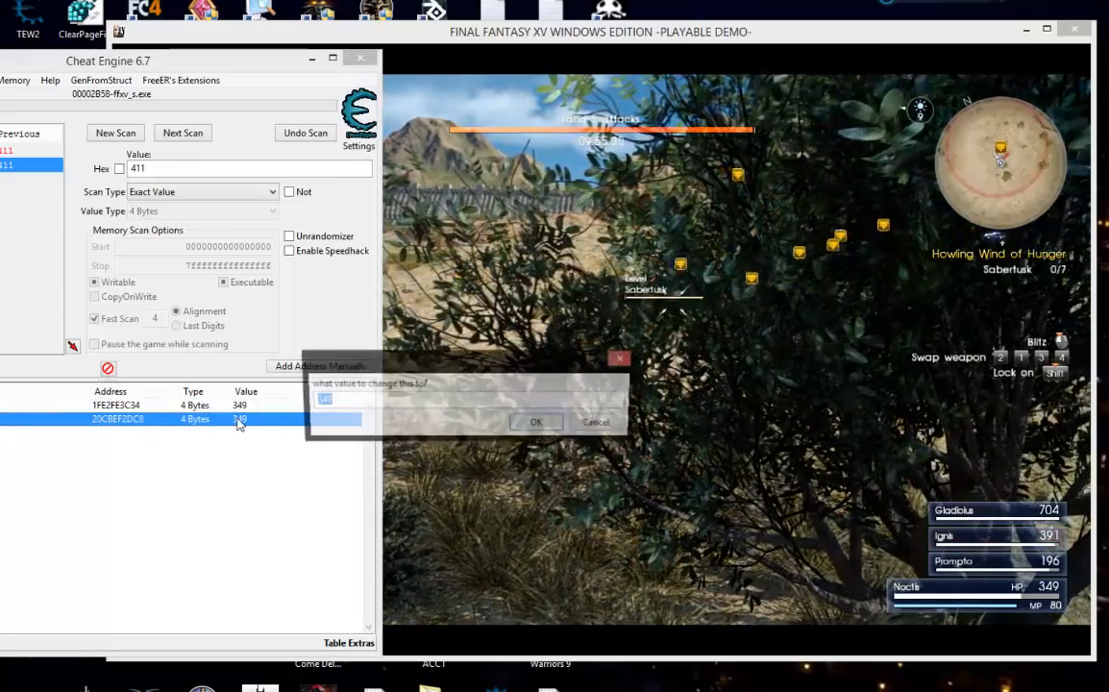
text(500)
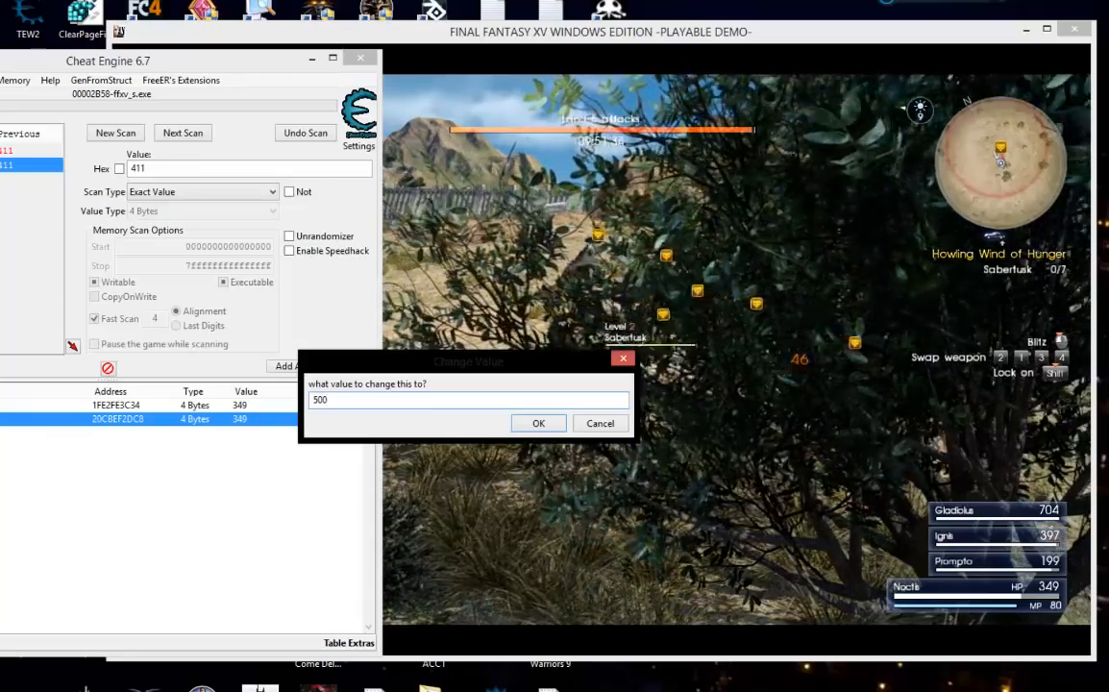
click(538, 423)
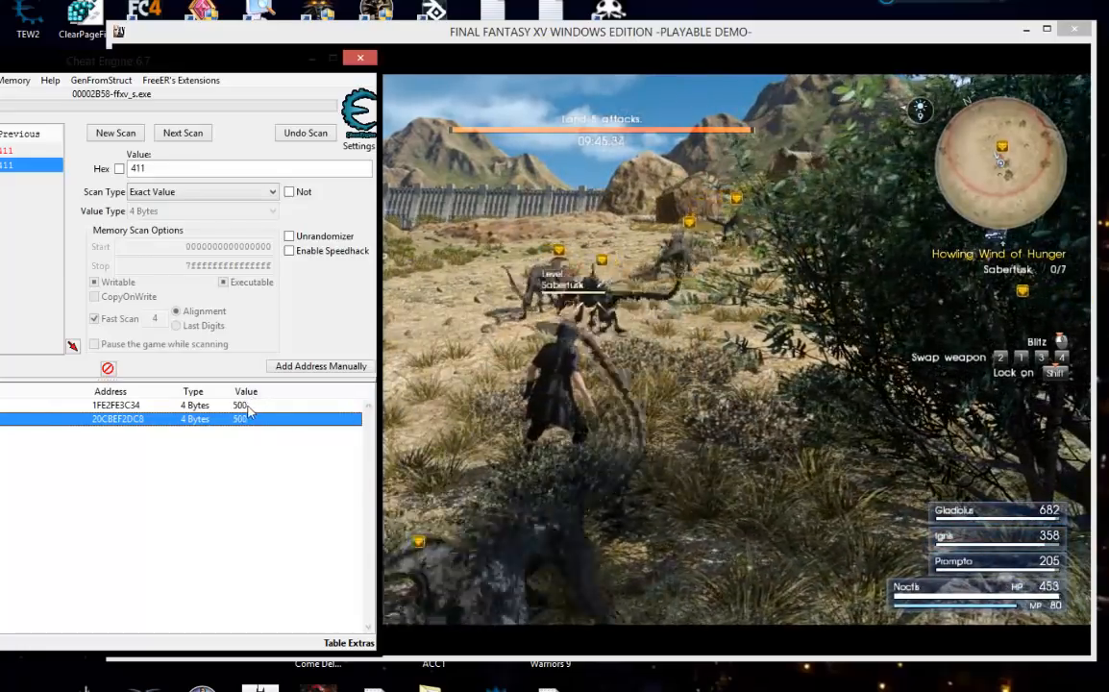
Delete the record for address 1FE2FE3C34 from the address list.
click(113, 406)
right_click(112, 405)
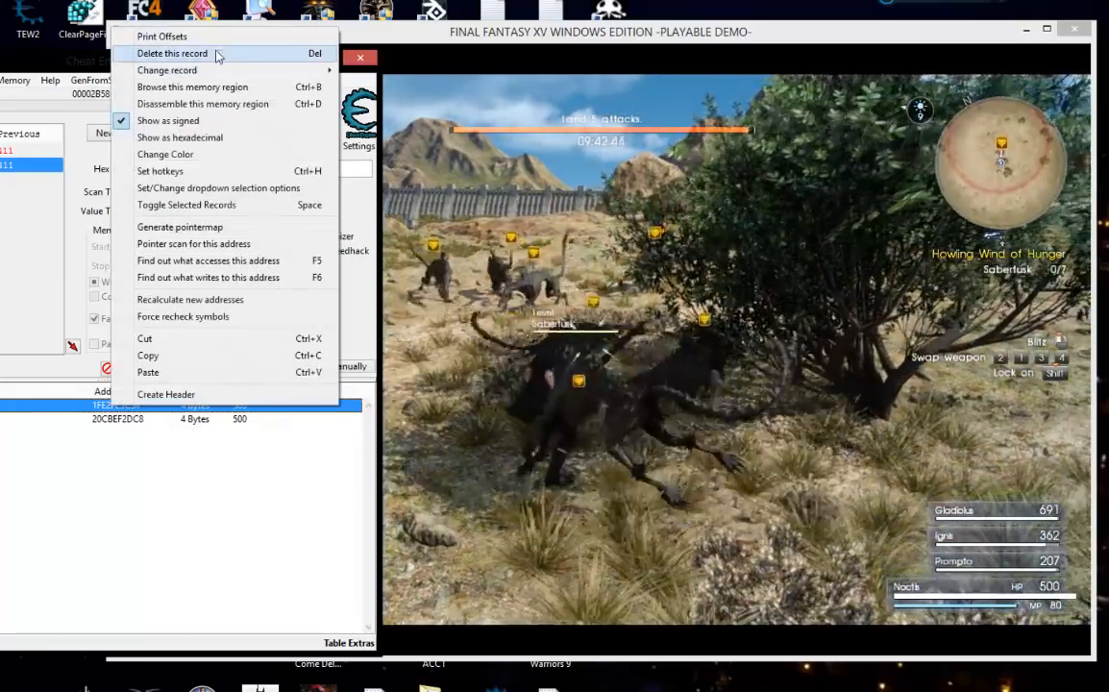
click(217, 54)
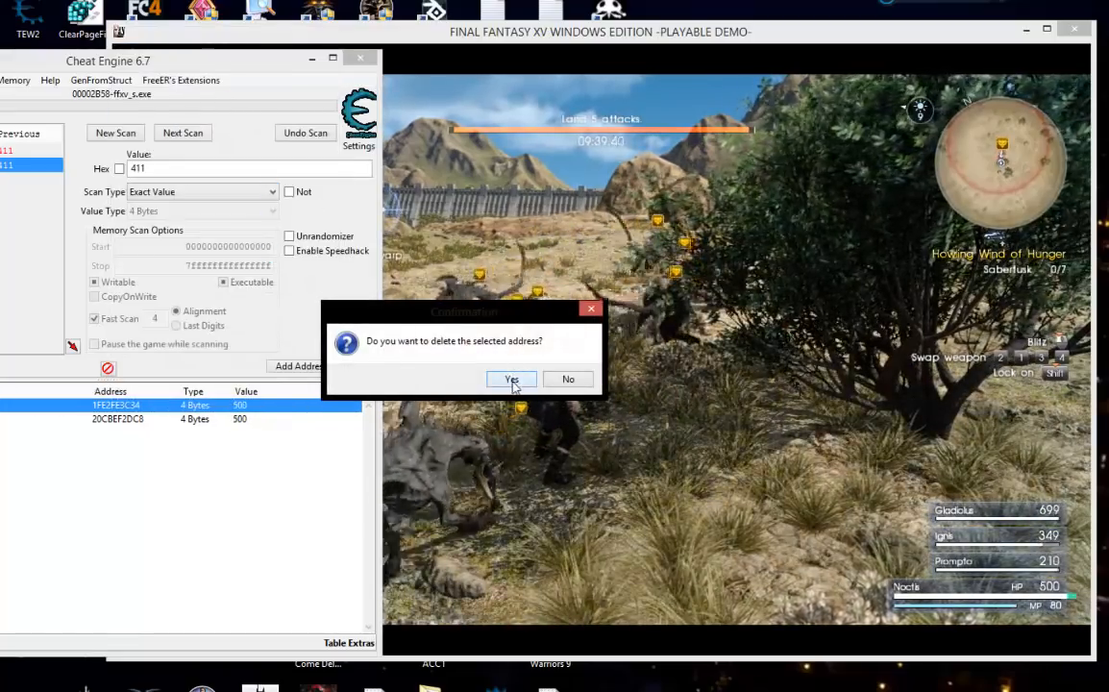
click(509, 378)
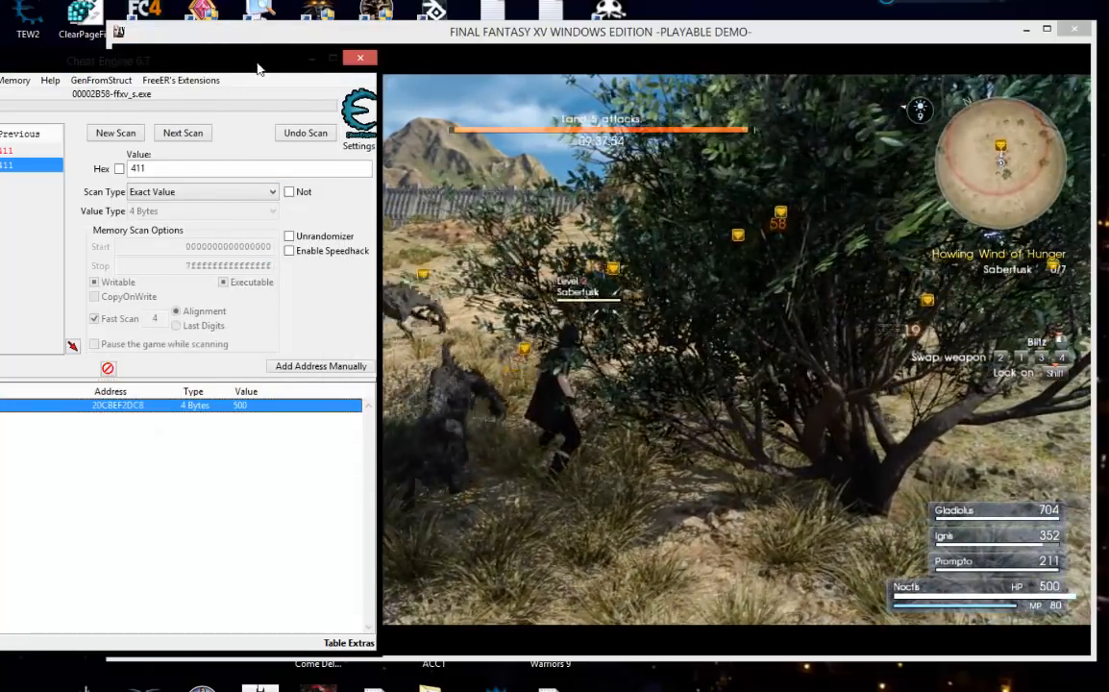
Return to the game to test Noctis's HP in combat, pause it, and switch back to Cheat Engine.
drag(256, 68, 249, 61)
click(635, 42)
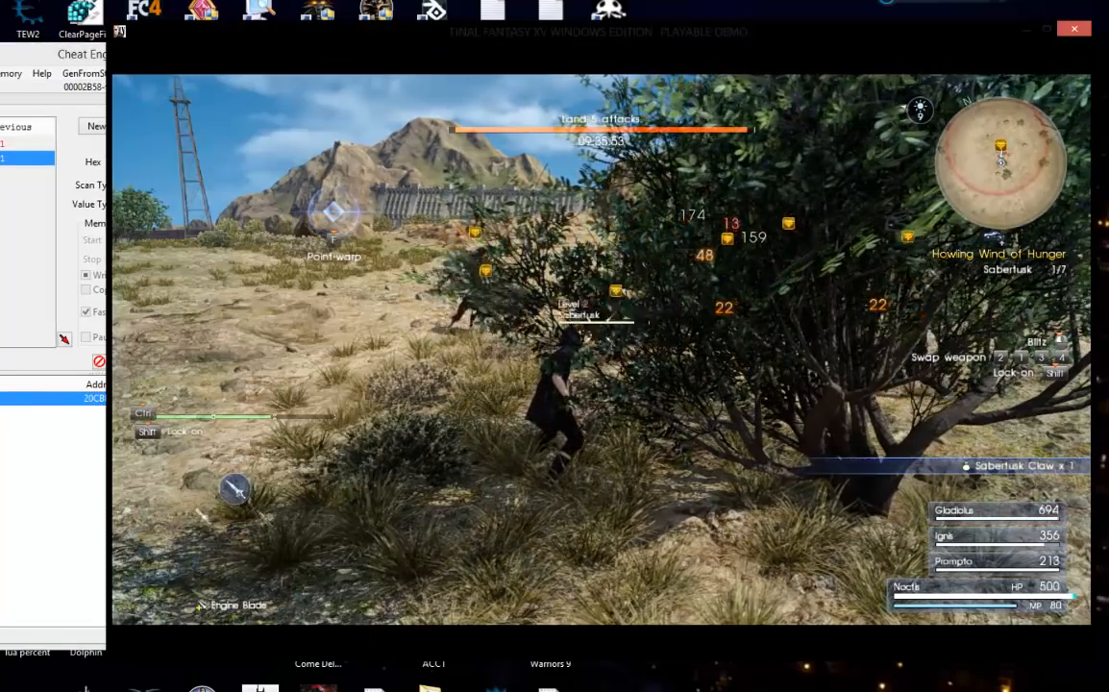
key(Escape)
key(alt+Tab)
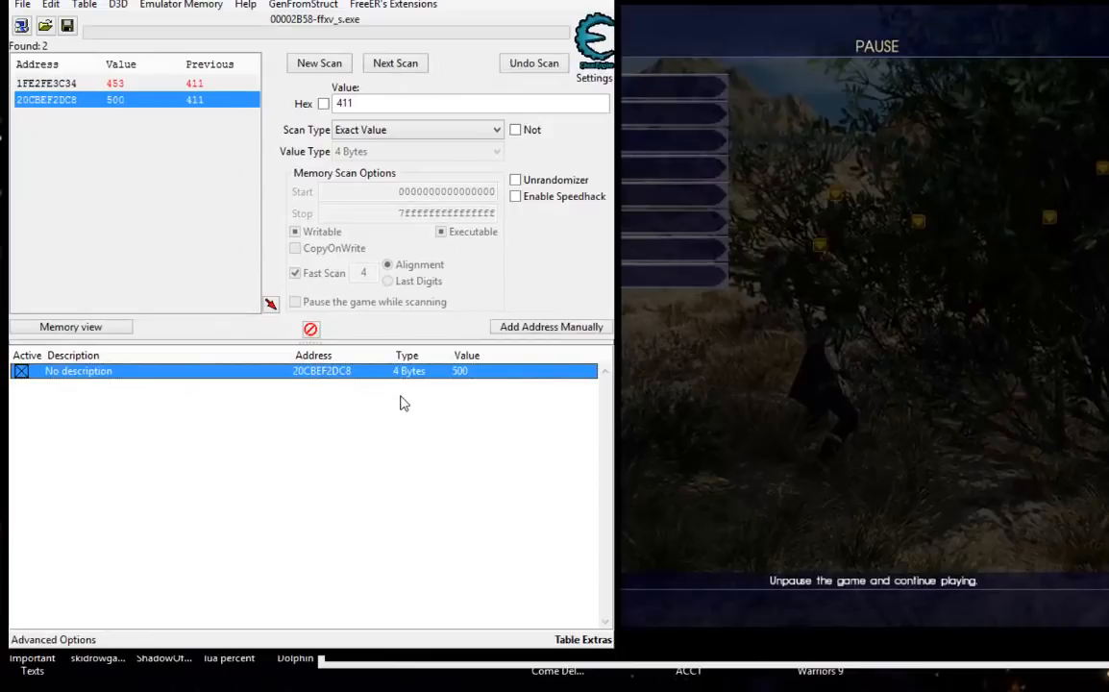
drag(400, 0, 449, 0)
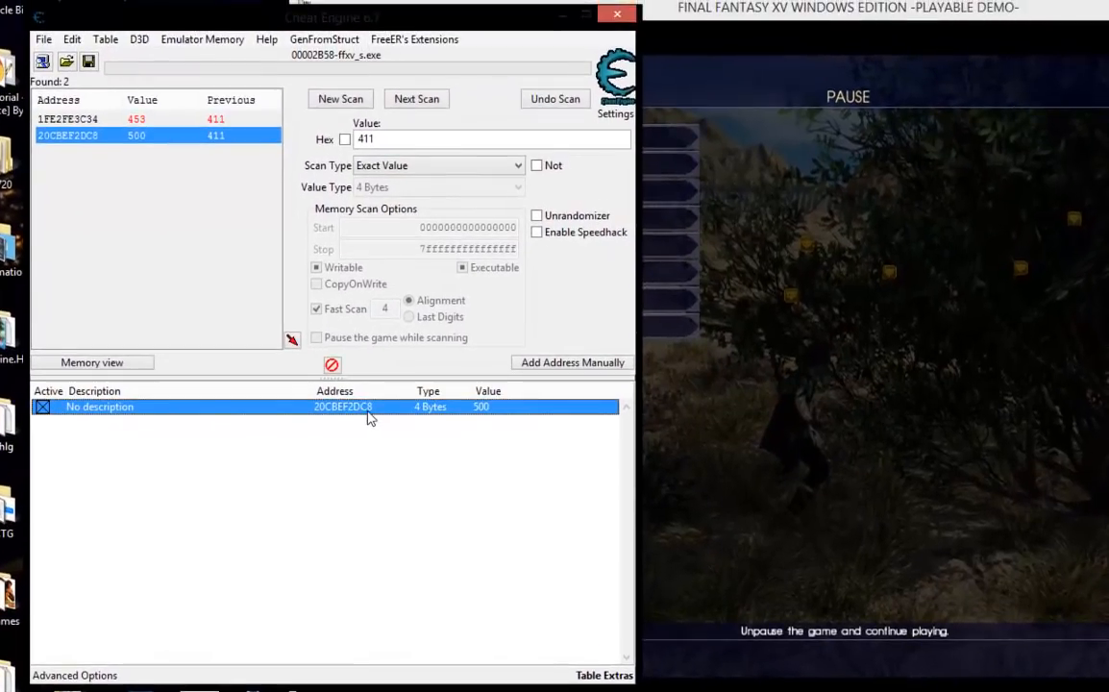
Find out what accesses address 20CBEF2DC8, attaching the debugger to the game process.
right_click(395, 361)
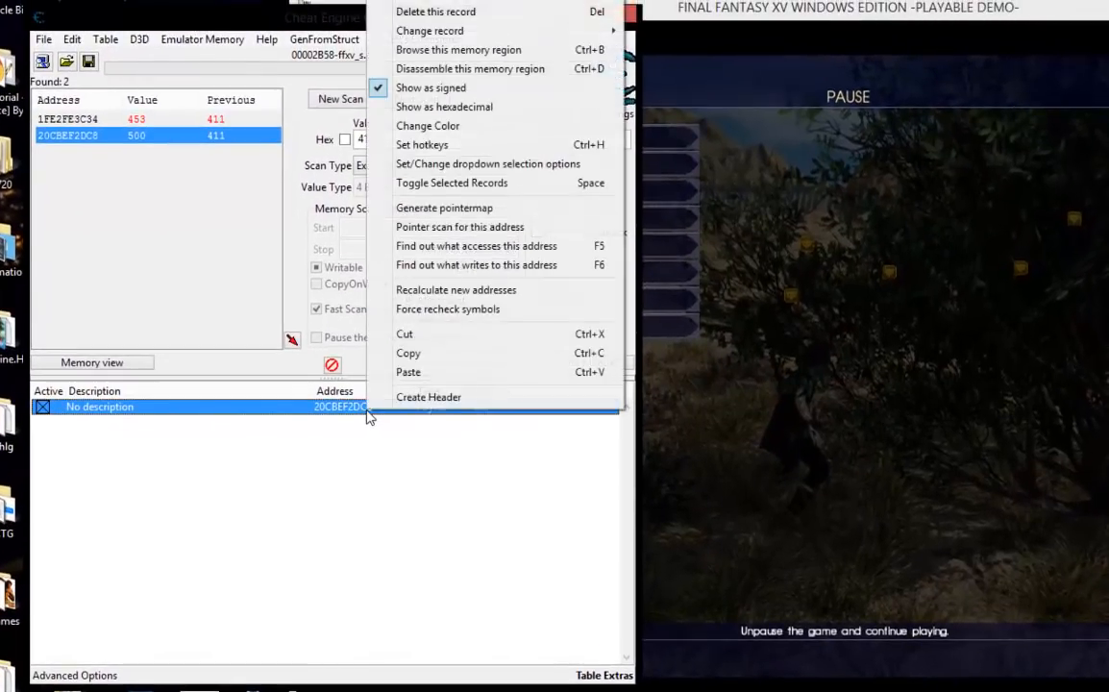
click(485, 248)
drag(693, 317, 513, 232)
click(566, 316)
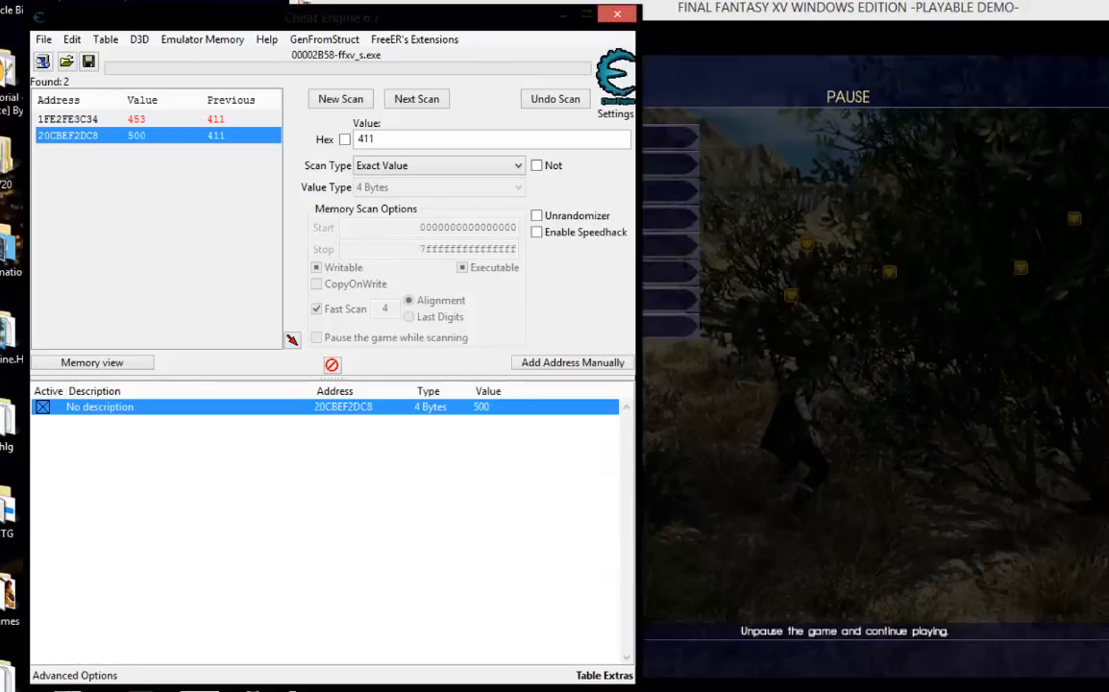
mouse_move(630, 691)
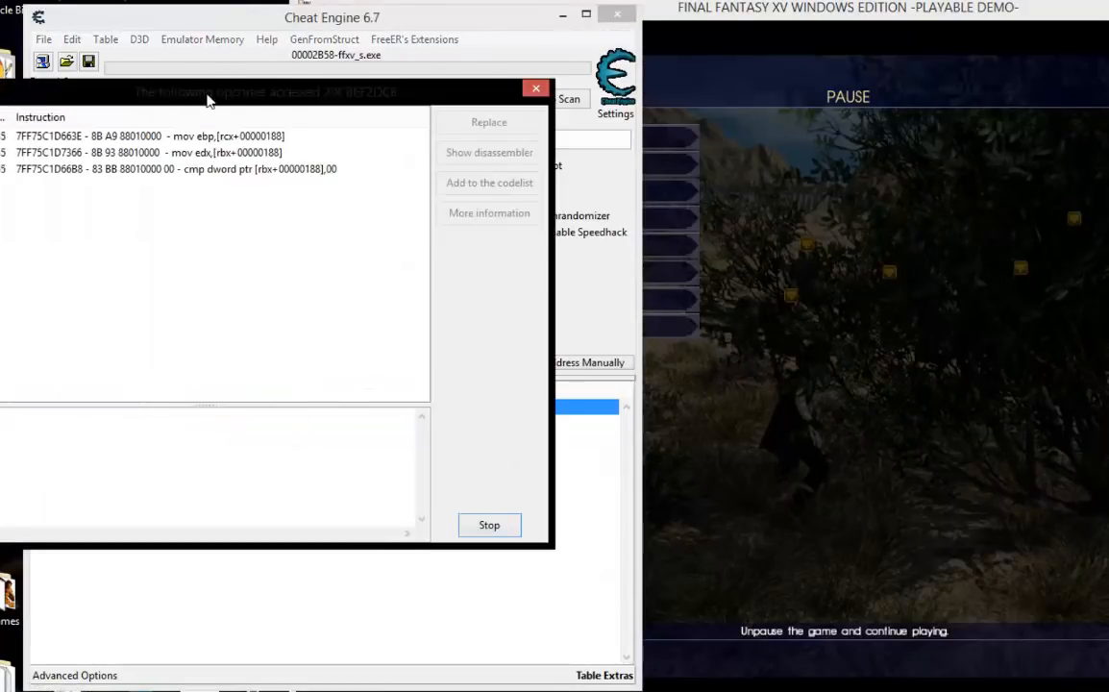
drag(218, 108, 216, 53)
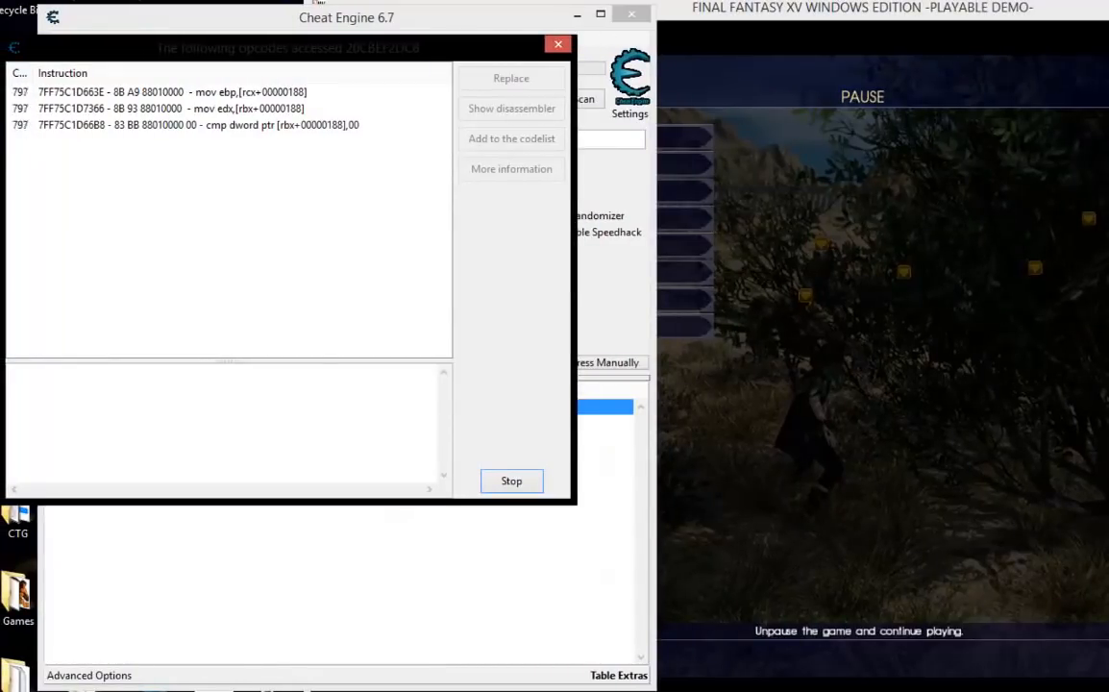
Resume the game briefly so more accessing instructions are recorded, pause it, and switch back to Cheat Engine.
key(alt+Tab)
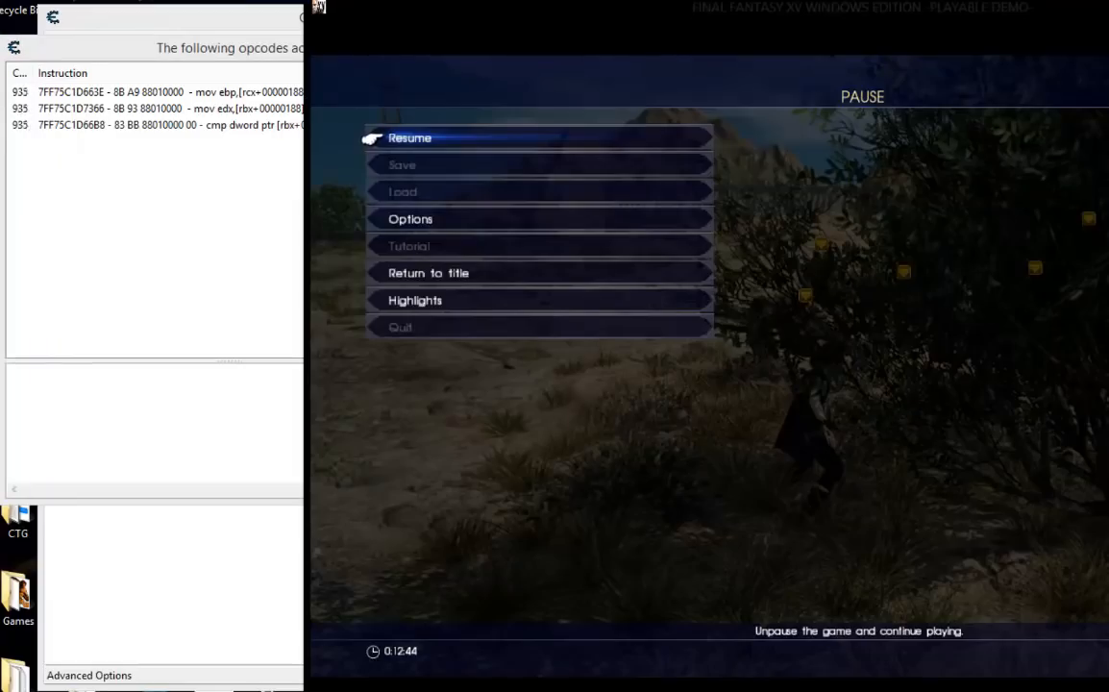
key(Return)
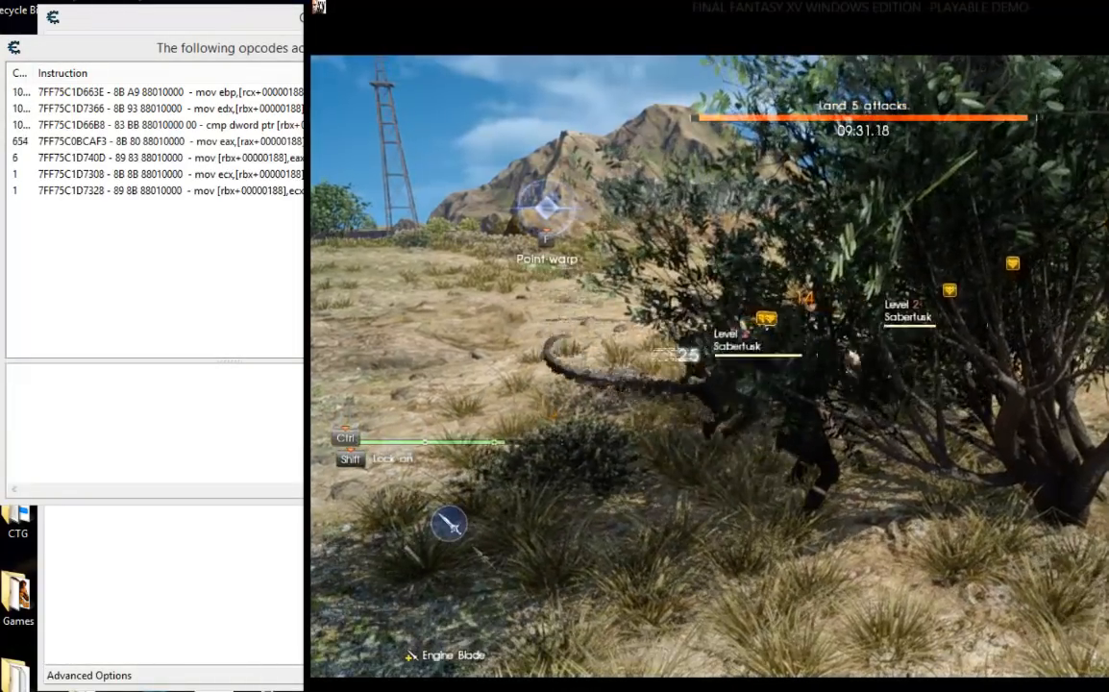
key(Escape)
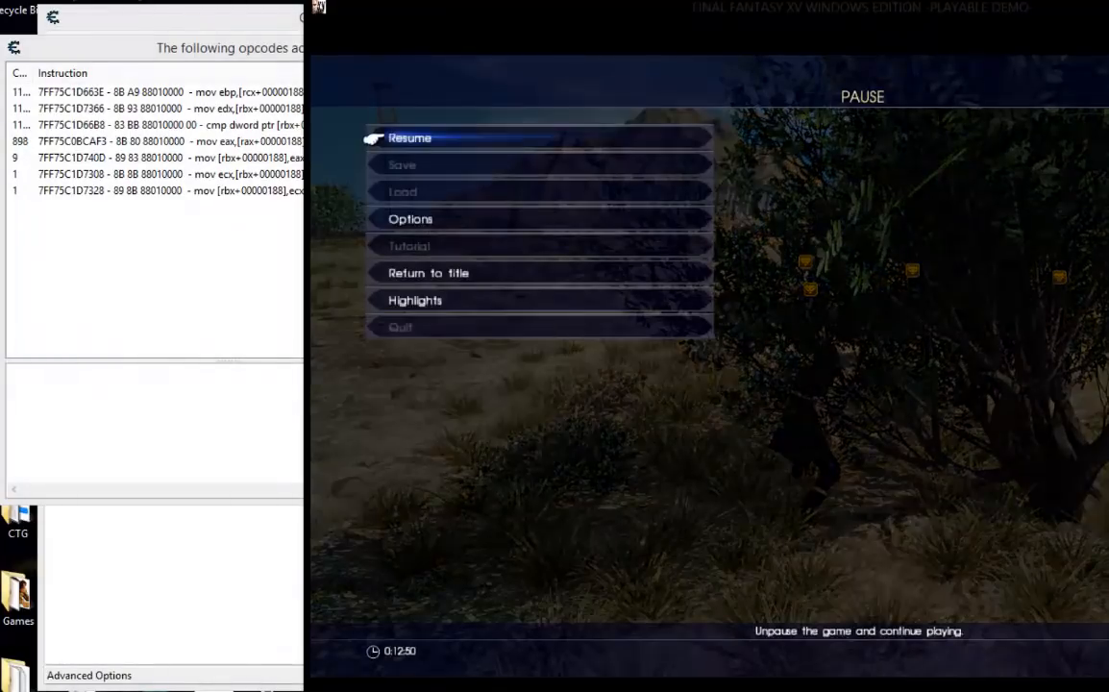
key(alt+Tab)
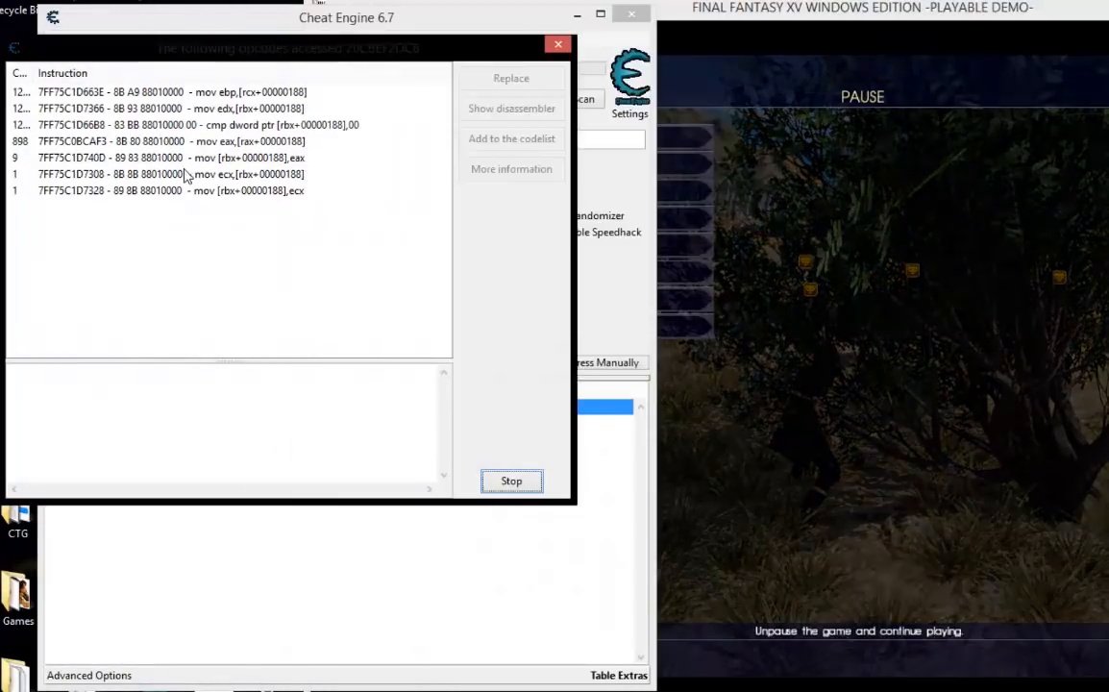
Examine the instructions that access 20CBEF2DC8, comparing the rarely executed writes with the three most frequently executed instructions.
click(187, 175)
click(196, 192)
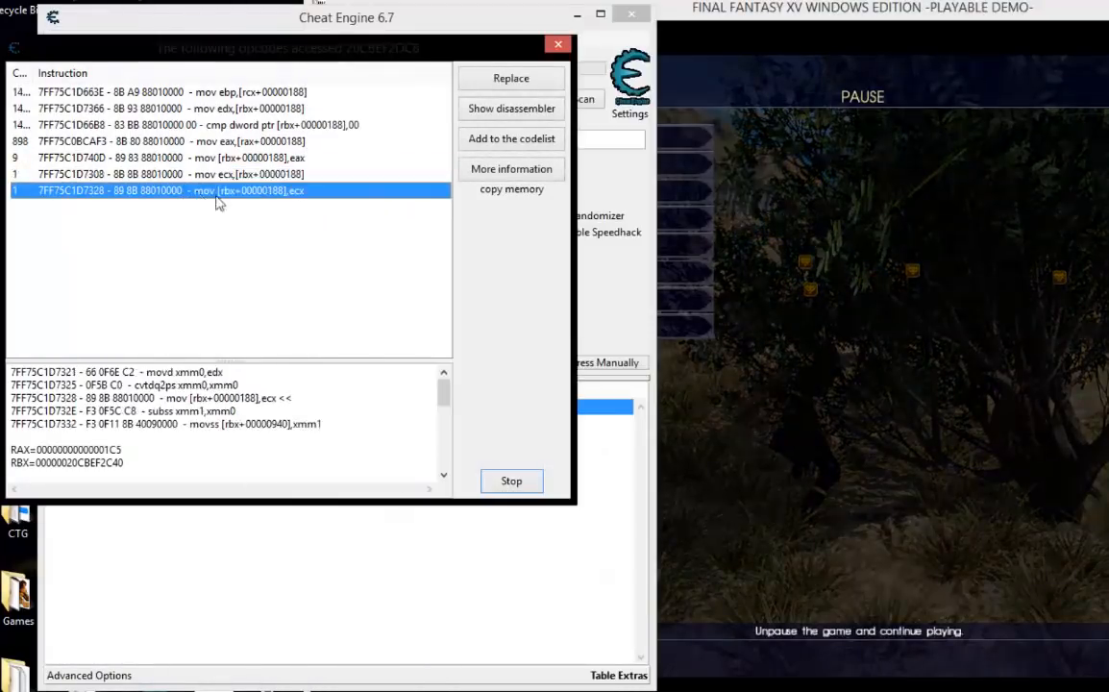
click(205, 234)
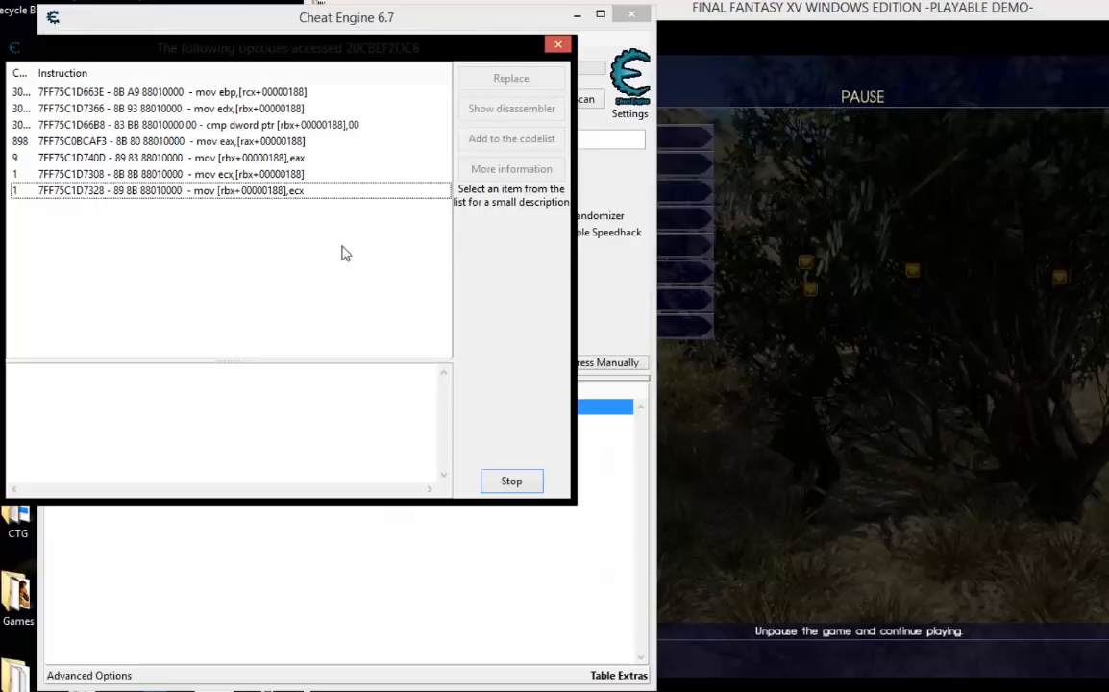
click(33, 109)
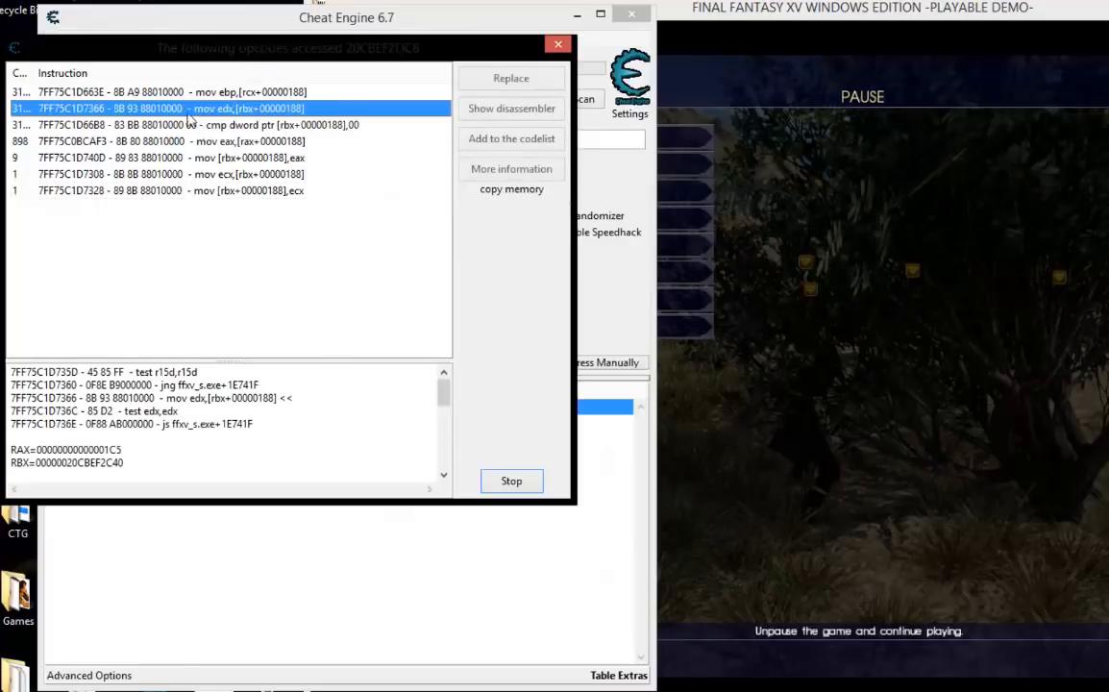
click(33, 92)
click(33, 109)
click(34, 92)
click(34, 109)
click(34, 125)
click(41, 92)
click(43, 109)
click(48, 92)
click(44, 108)
click(48, 92)
click(48, 108)
click(52, 93)
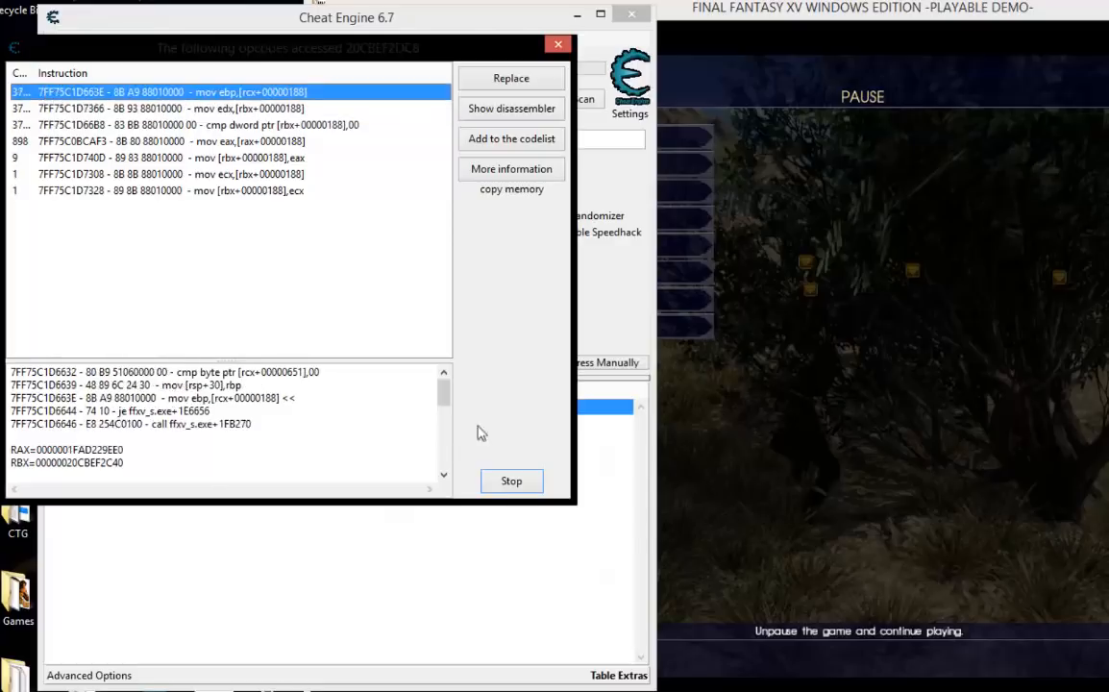
Stop recording accesses to 20CBEF2DC8 and show the mov ebp,[rcx+00000188] instruction in the disassembler.
click(514, 482)
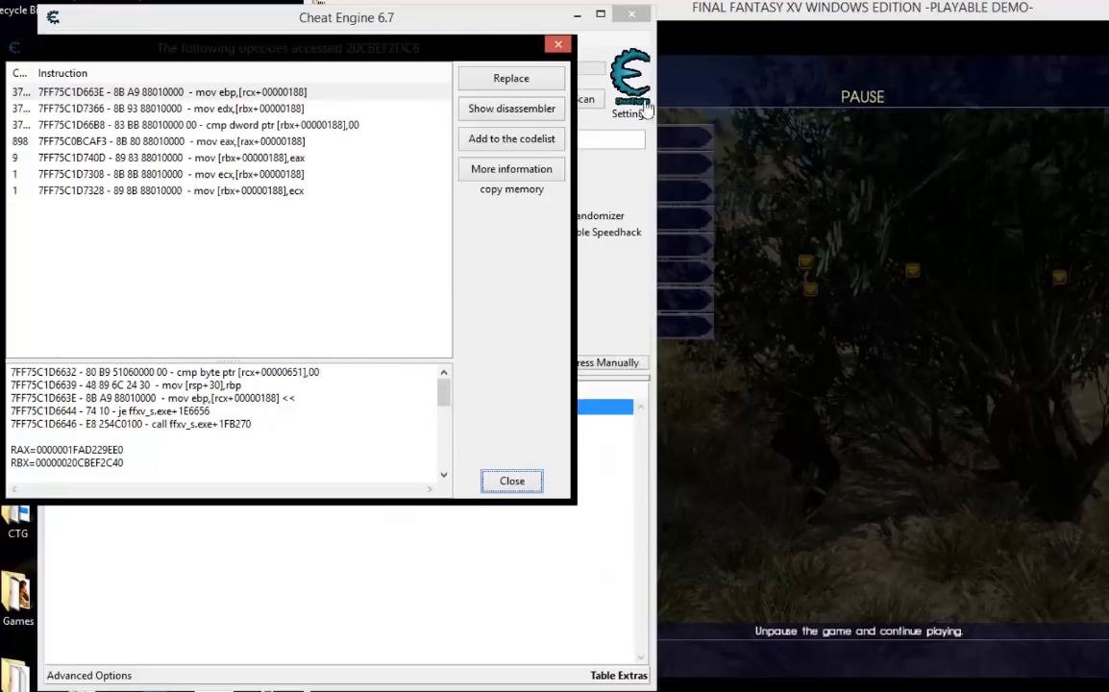
click(515, 113)
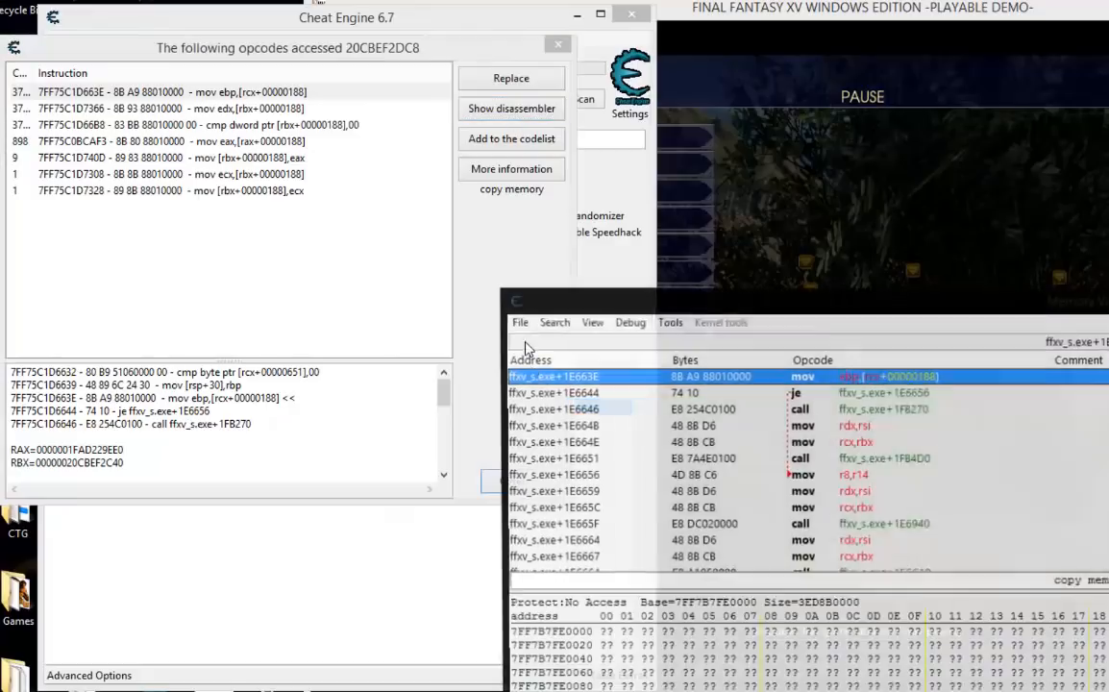
drag(915, 307, 607, 230)
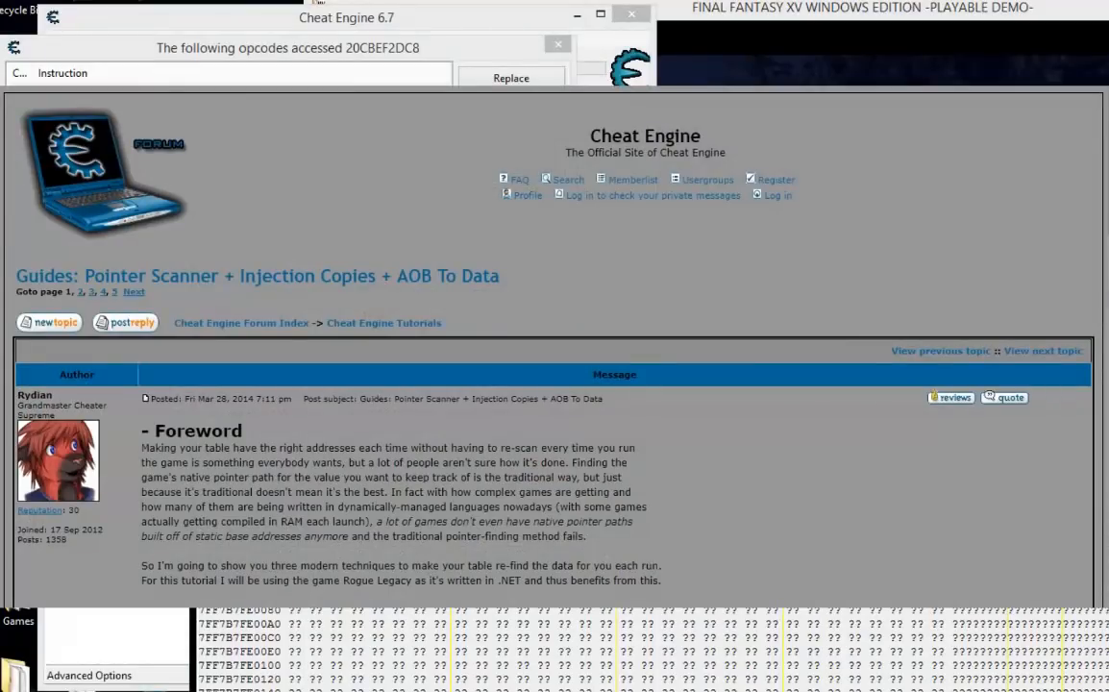
drag(374, 53, 315, 36)
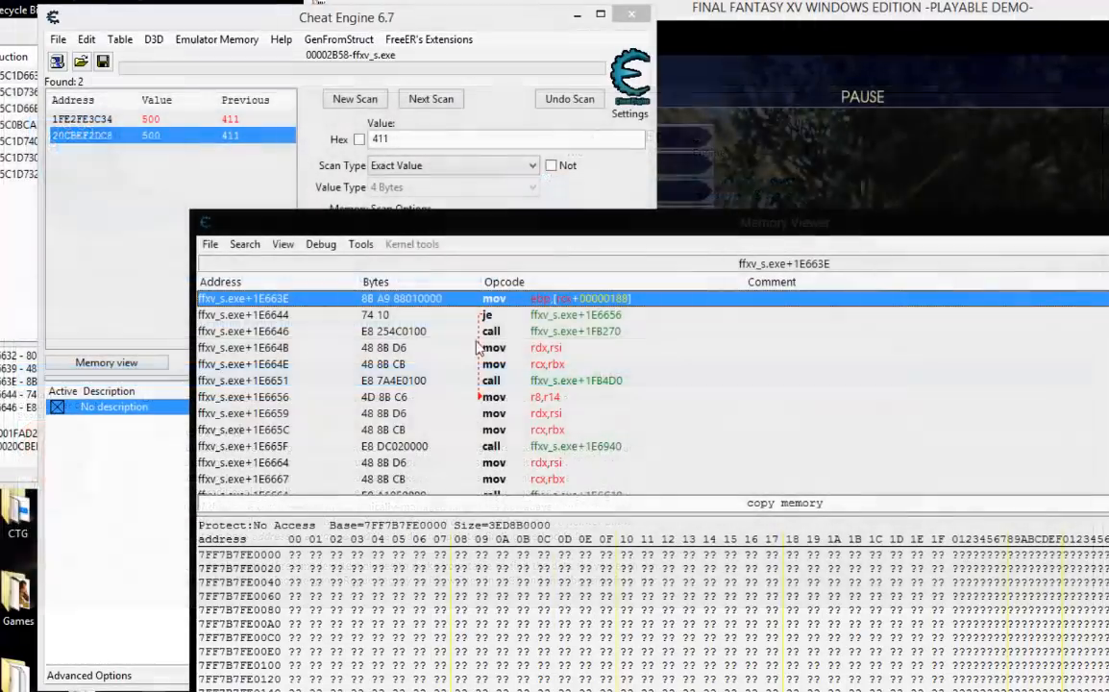
Find out what addresses the mov ebp,[rcx+00000188] instruction accesses, look through the whole list, and close it.
right_click(616, 302)
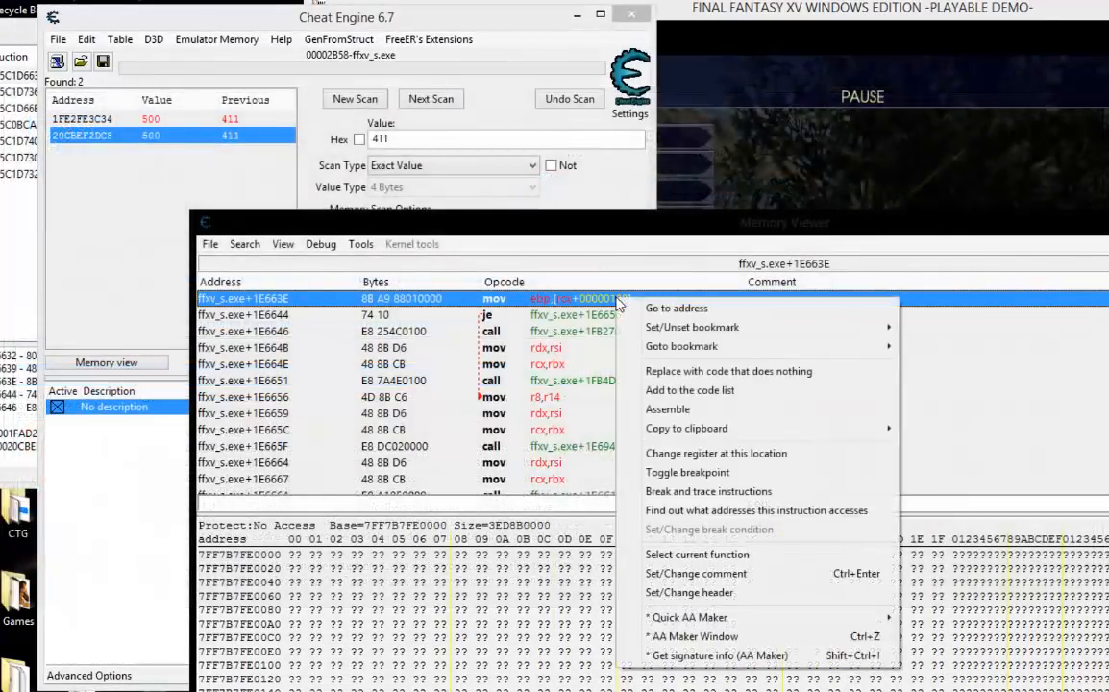
click(724, 511)
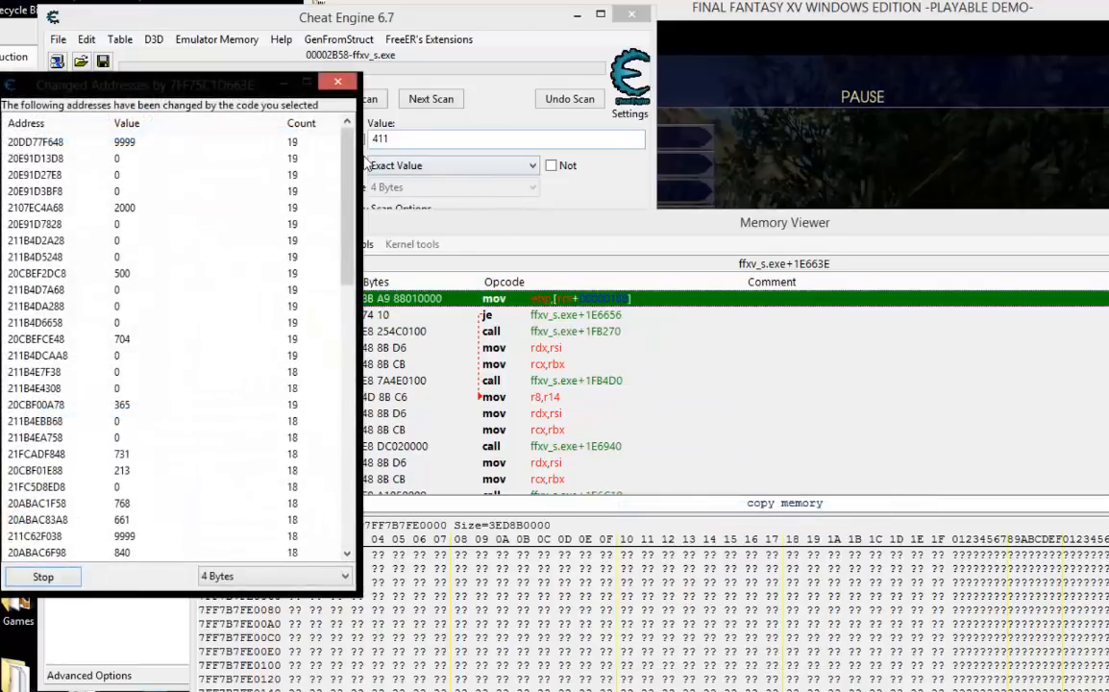
drag(349, 164, 352, 525)
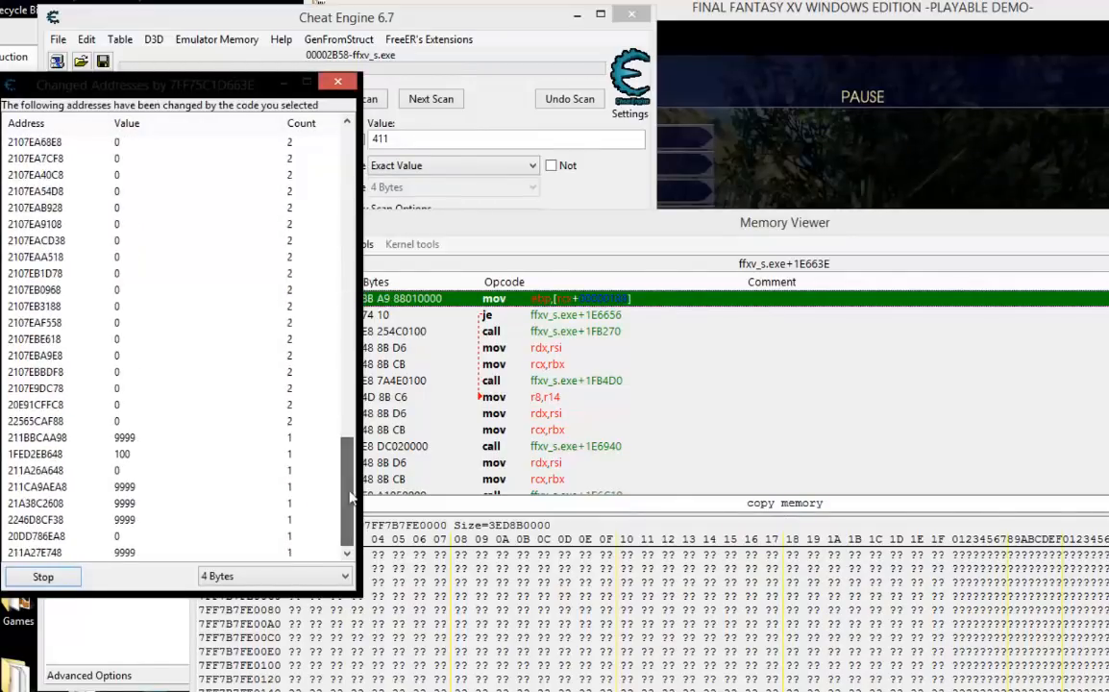
click(338, 83)
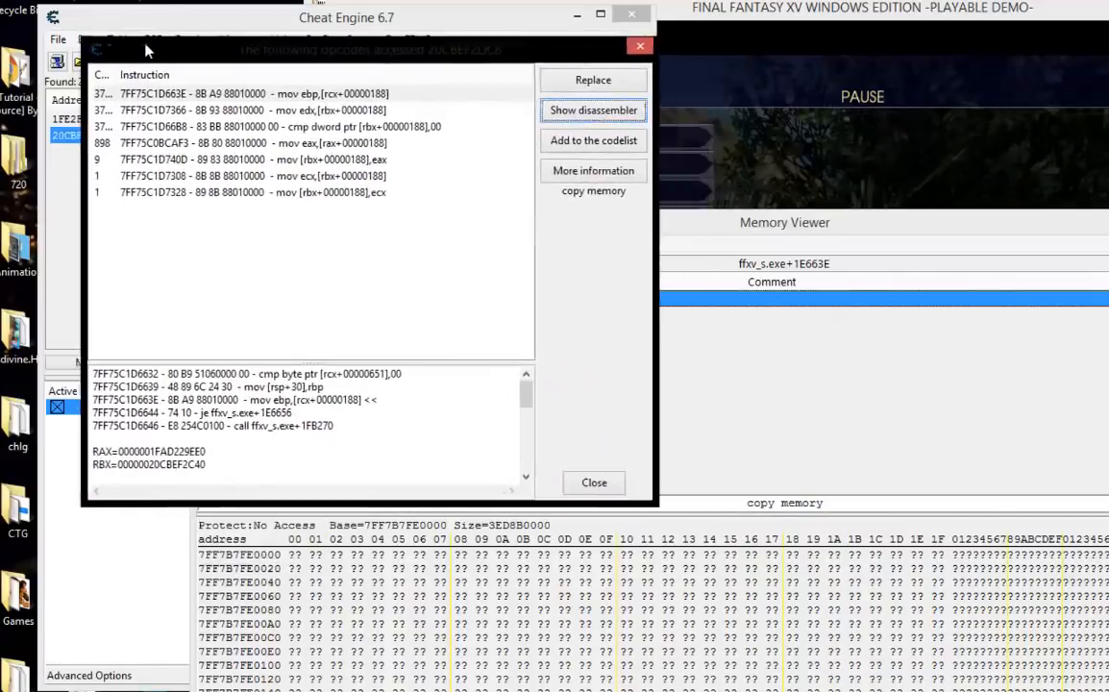
Show the mov edx,[rbx+00000188] instruction in the disassembler and find out what addresses it accesses.
click(208, 102)
click(498, 102)
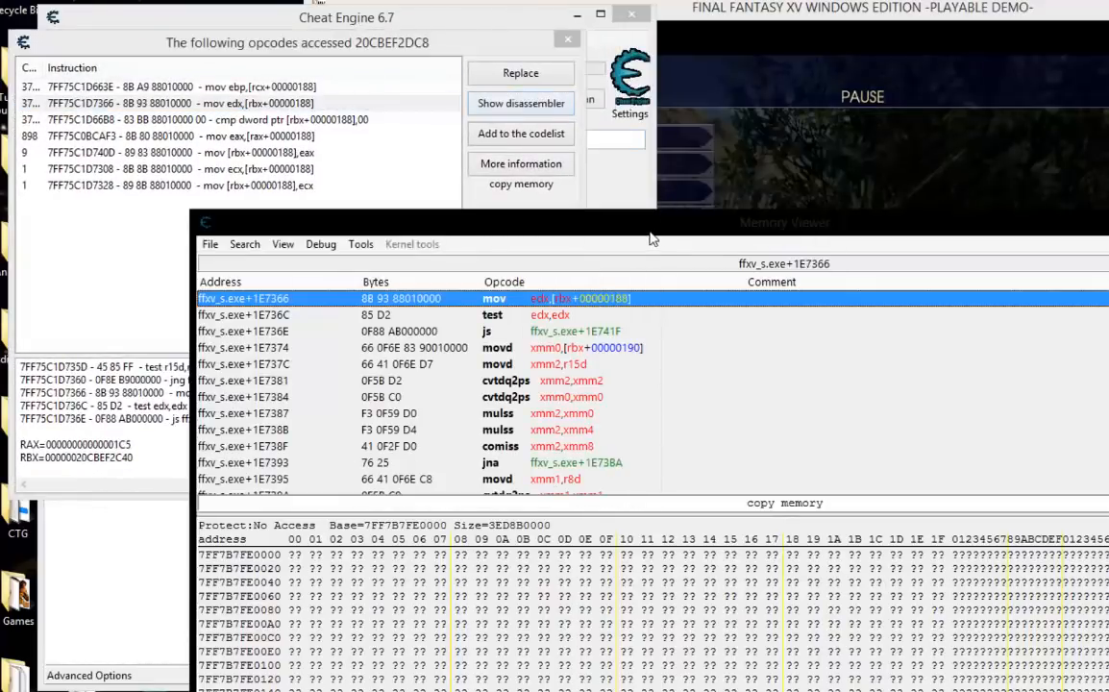
drag(650, 238, 513, 190)
scroll(440, 284, up, 2)
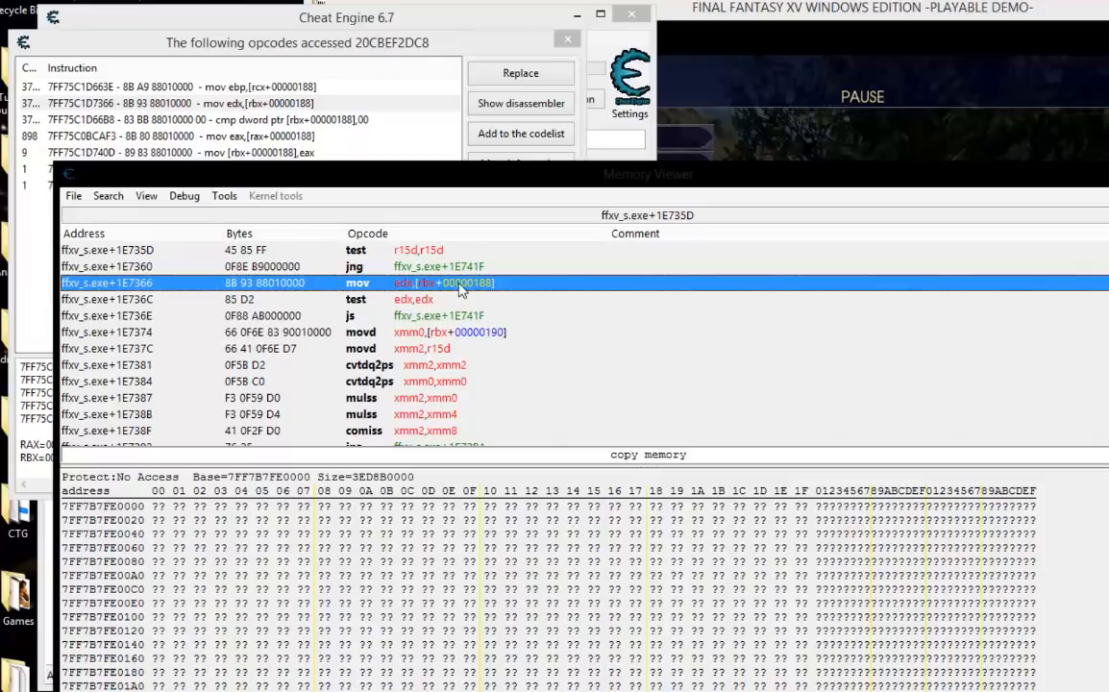
right_click(461, 286)
click(544, 499)
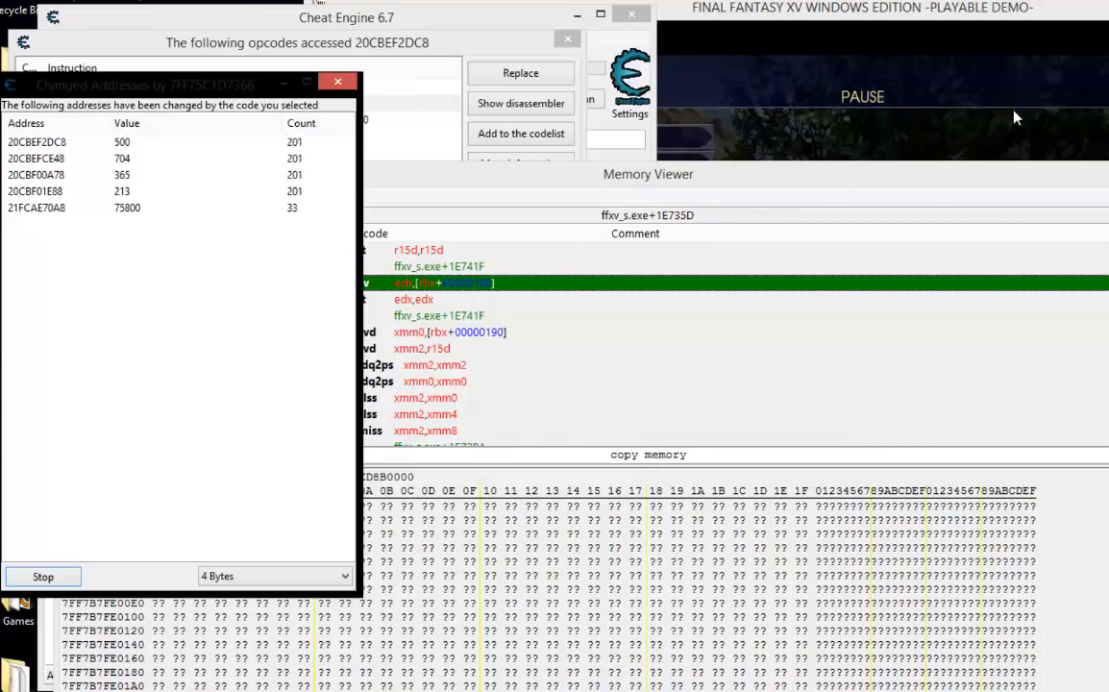
Resume the game briefly to update the addresses accessed by mov edx,[rbx+00000188], pause it, and return to the list.
click(1067, 143)
key(Escape)
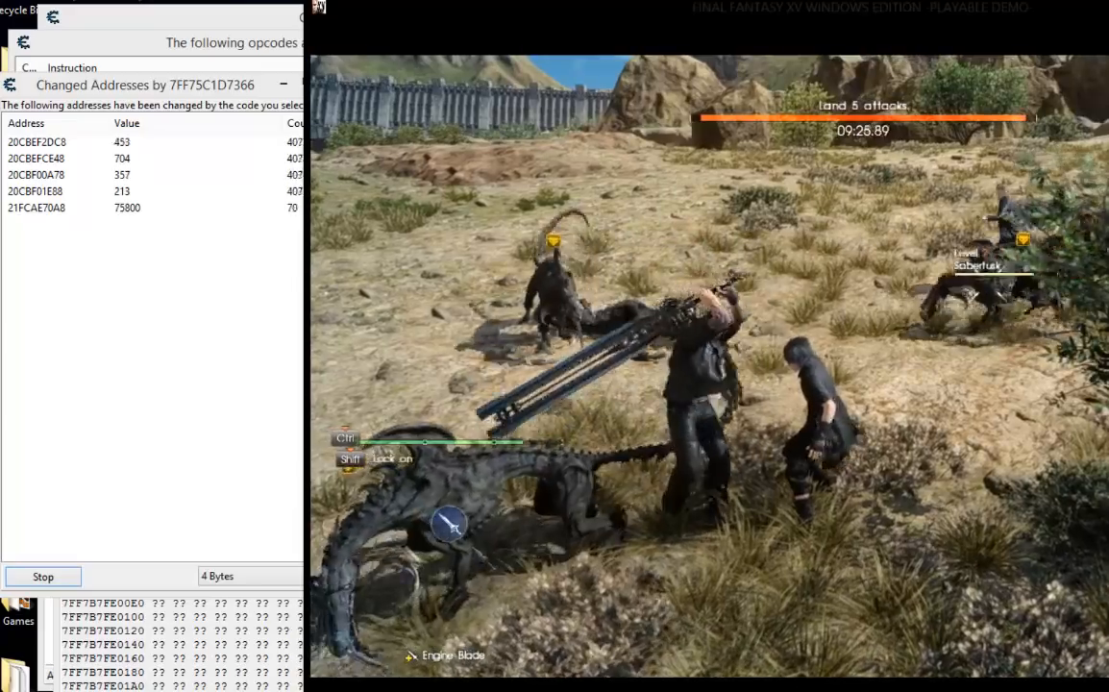
key(Escape)
click(46, 83)
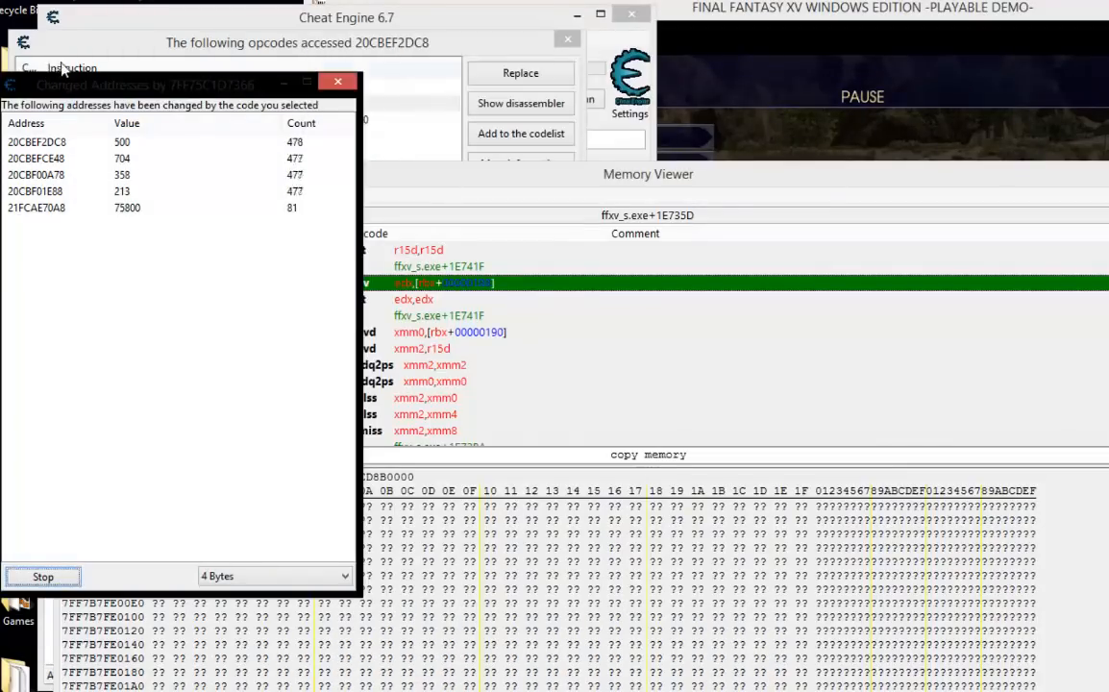
Compare the first two instructions accessing Noctis's HP and examine the party and enemy addresses accessed by mov edx,[rbx+00000188].
click(82, 58)
click(96, 85)
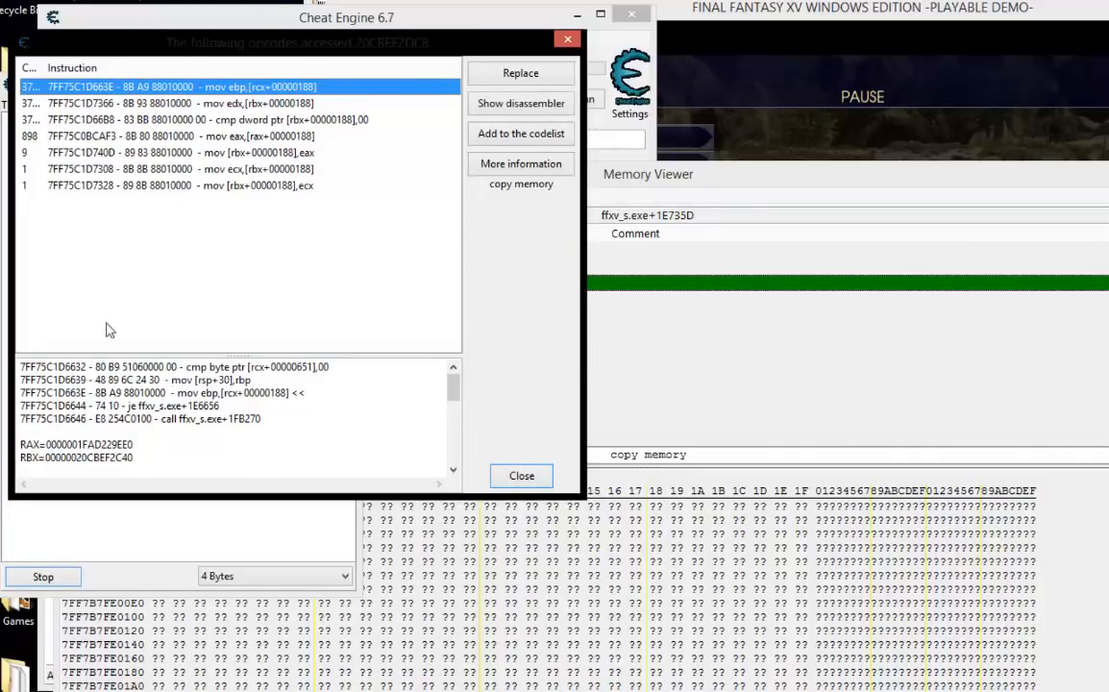
click(128, 105)
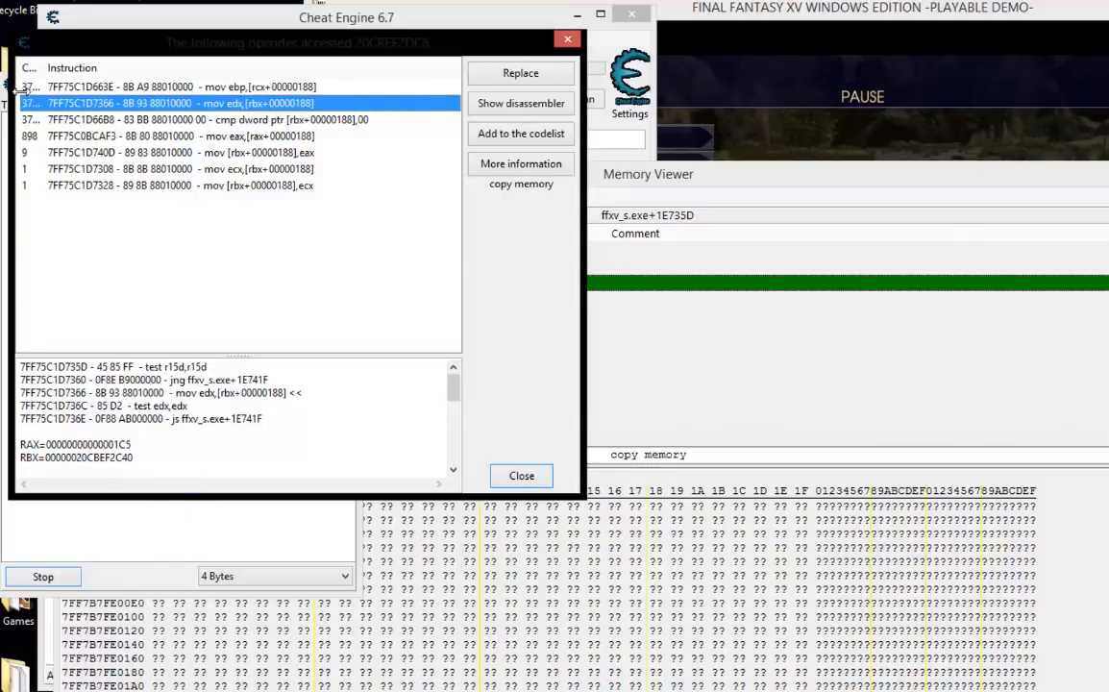
click(203, 515)
click(32, 141)
click(32, 191)
click(32, 207)
click(65, 142)
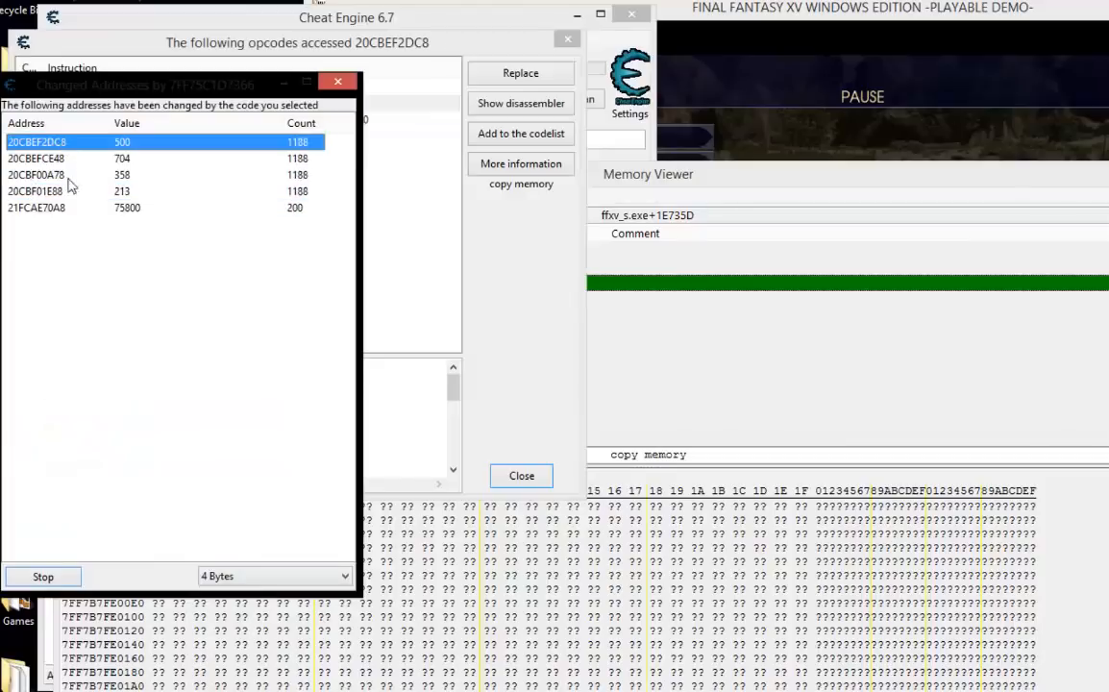
shift+click(50, 190)
click(46, 207)
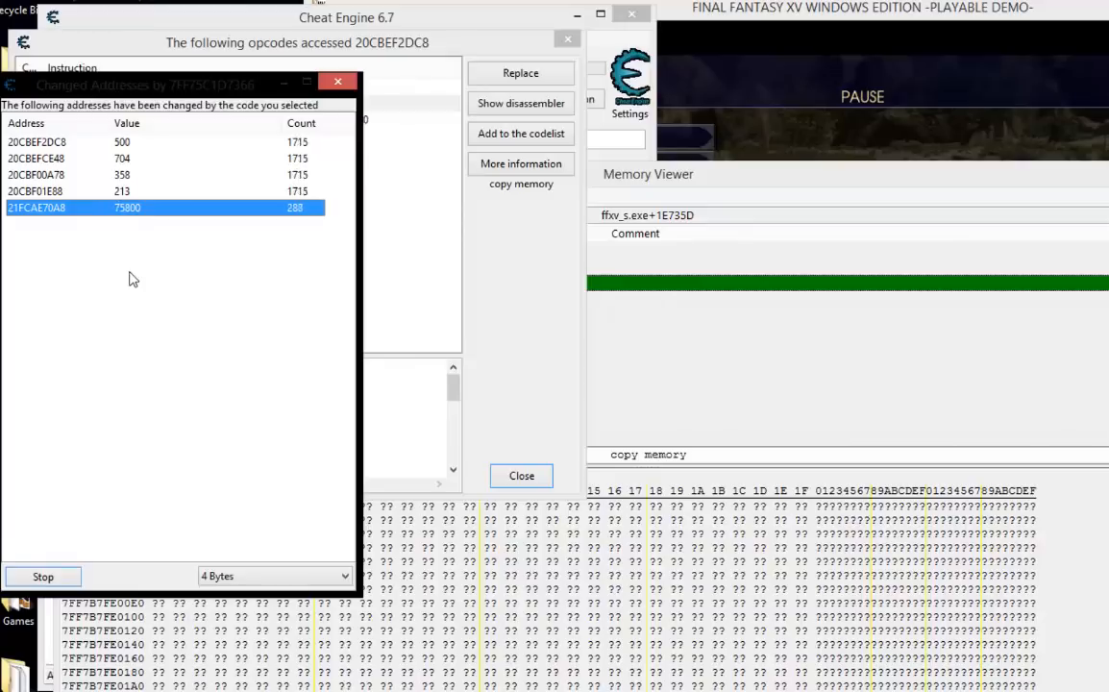
Stop recording the addresses accessed by mov edx,[rbx+00000188], select 20CBEF2DC8, and place the main Cheat Engine window beside the list.
click(43, 578)
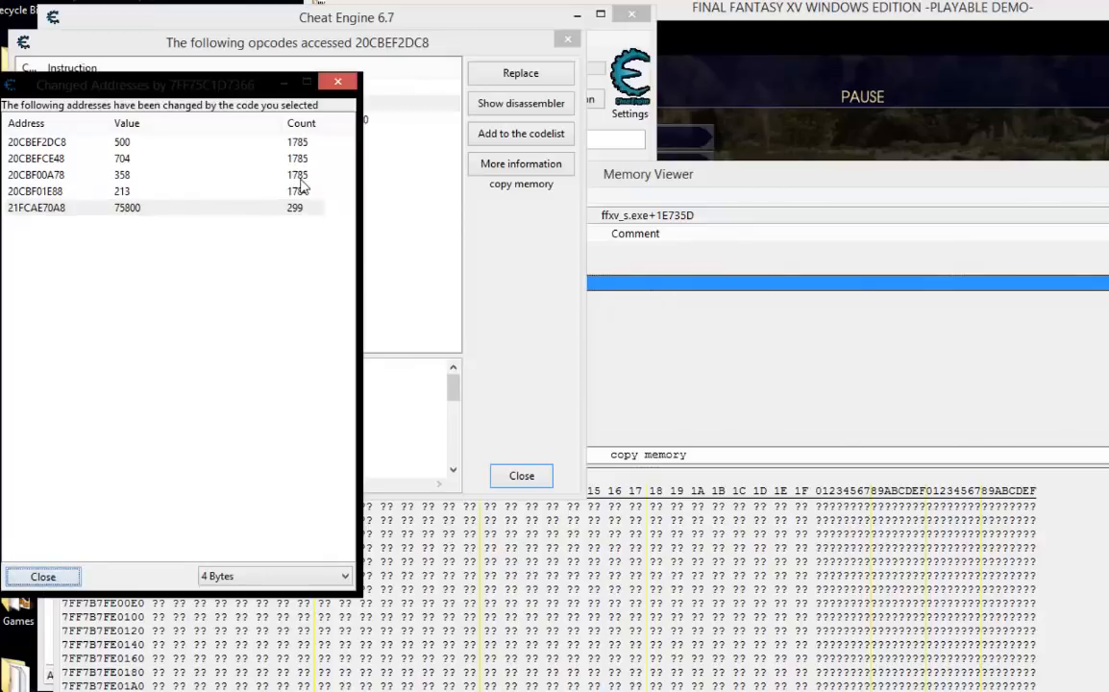
click(46, 142)
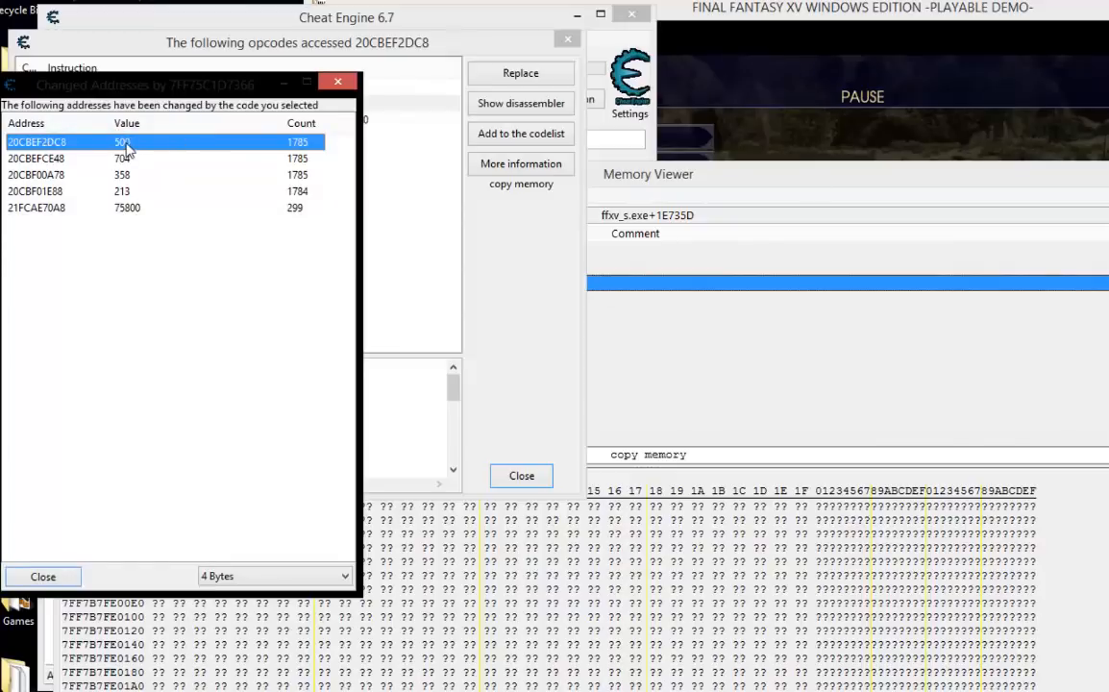
drag(482, 26, 765, 48)
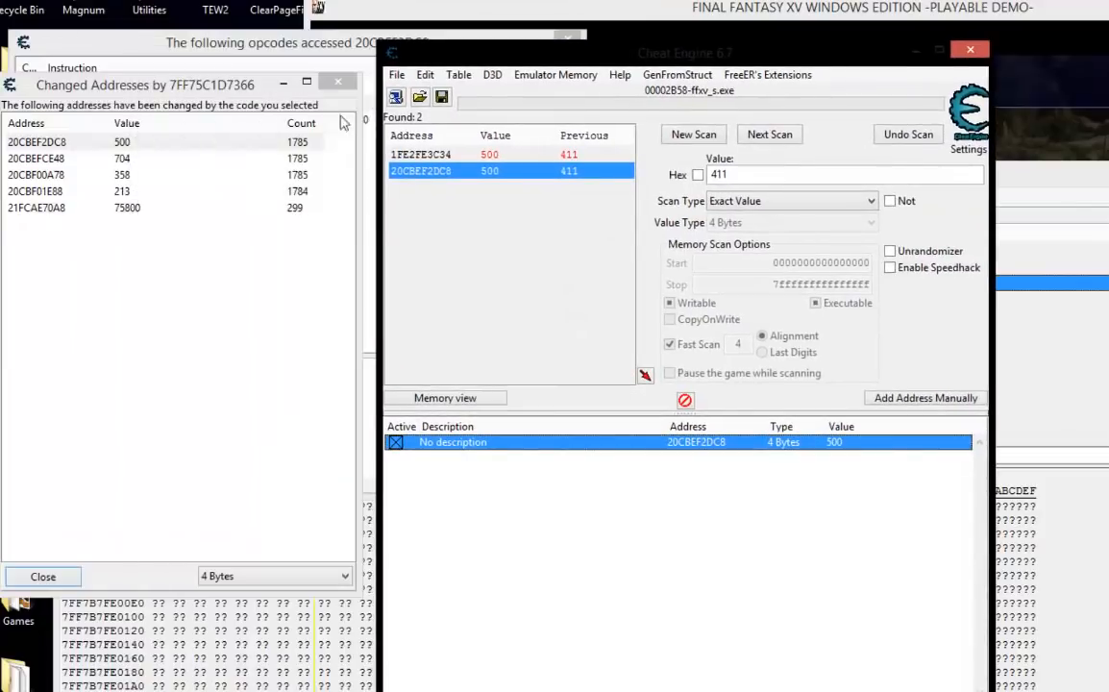
Open all five accessed addresses, 20CBEF2DC8 through 21FCAE70A8, together in a new structure dissect window.
click(39, 142)
click(34, 206)
click(40, 142)
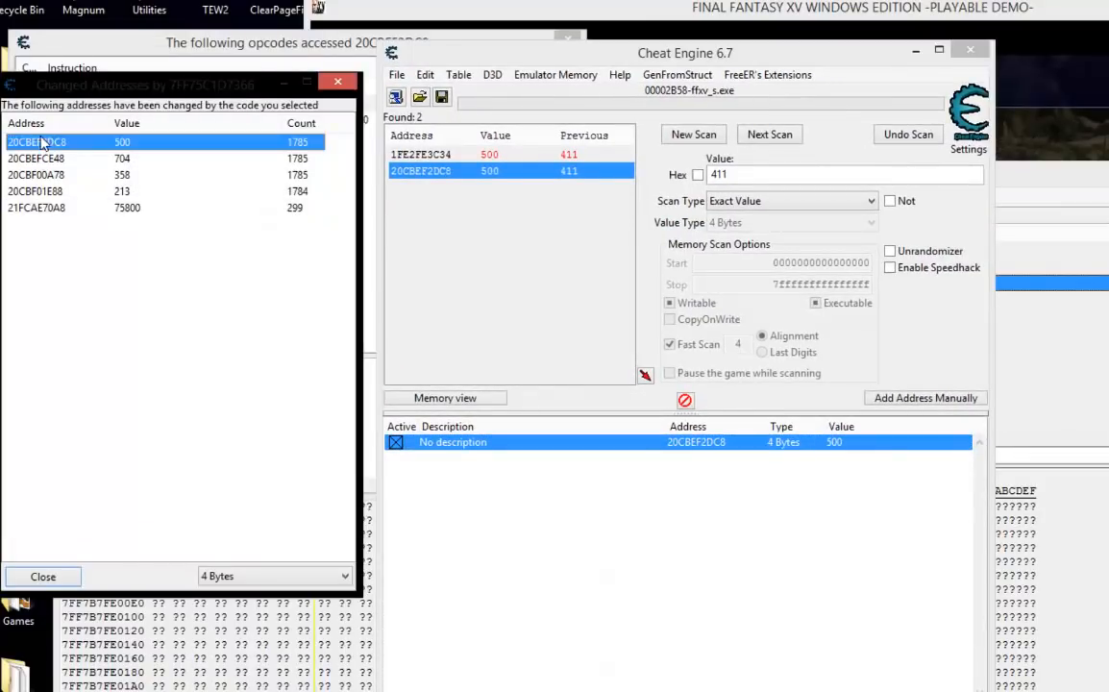
shift+click(48, 210)
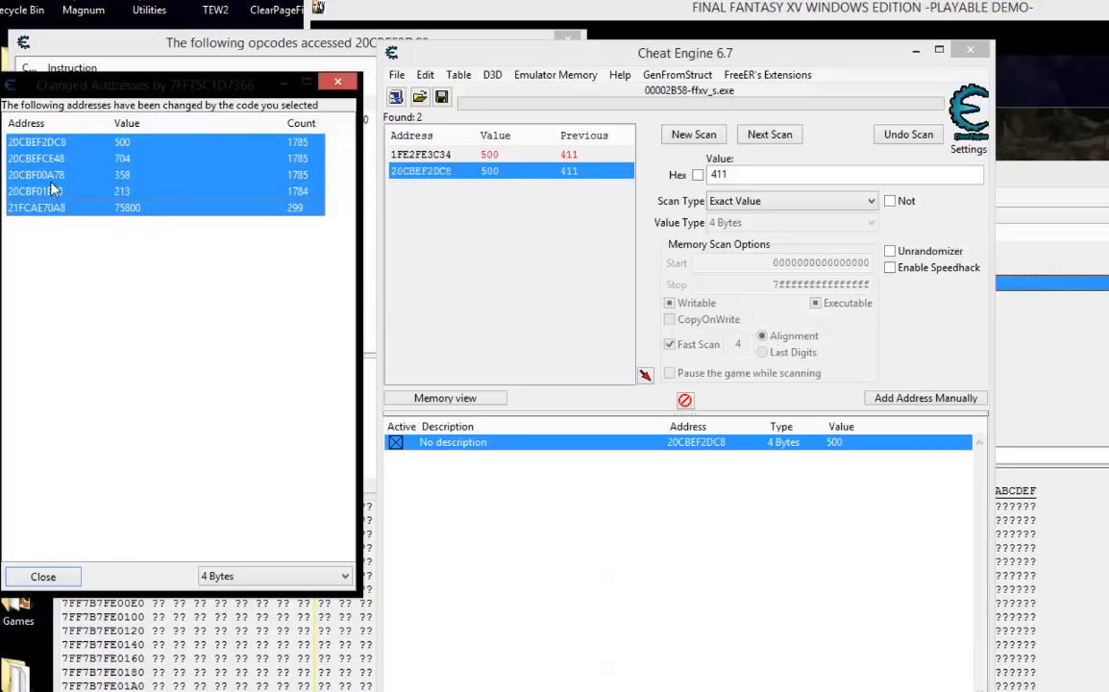
right_click(55, 213)
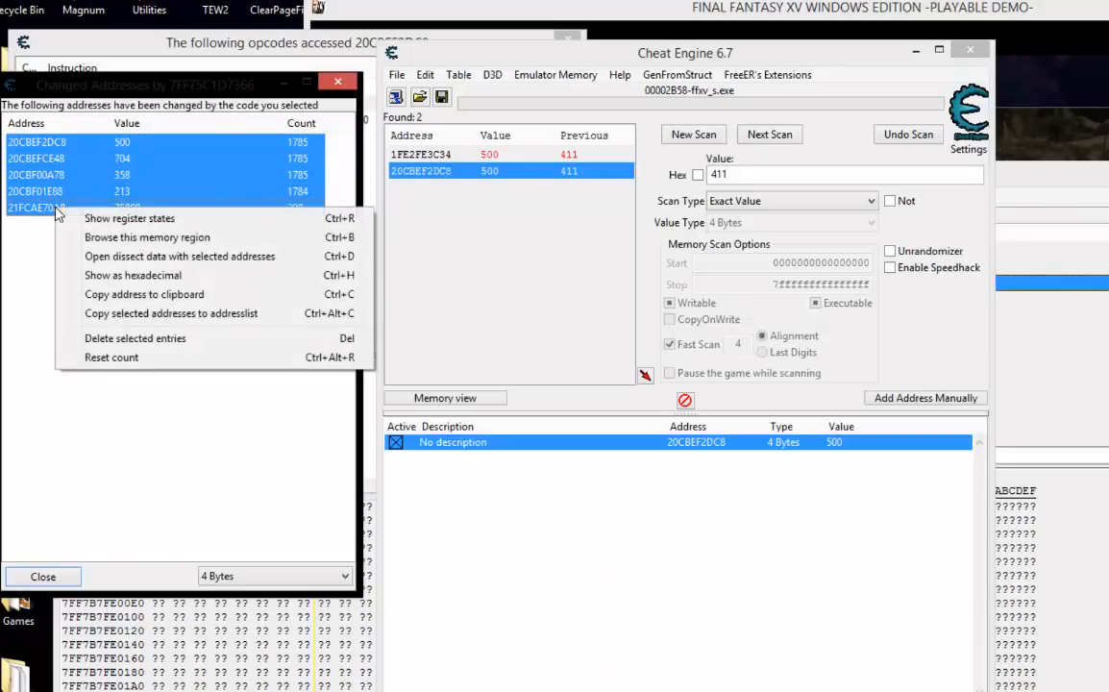
click(139, 263)
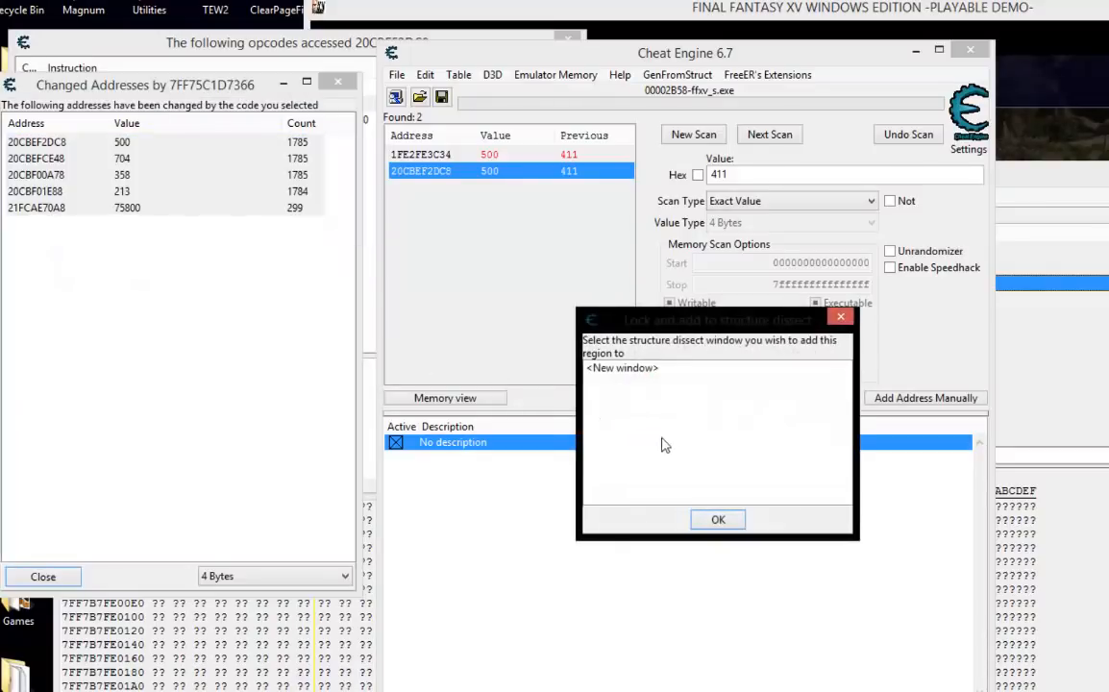
double_click(623, 368)
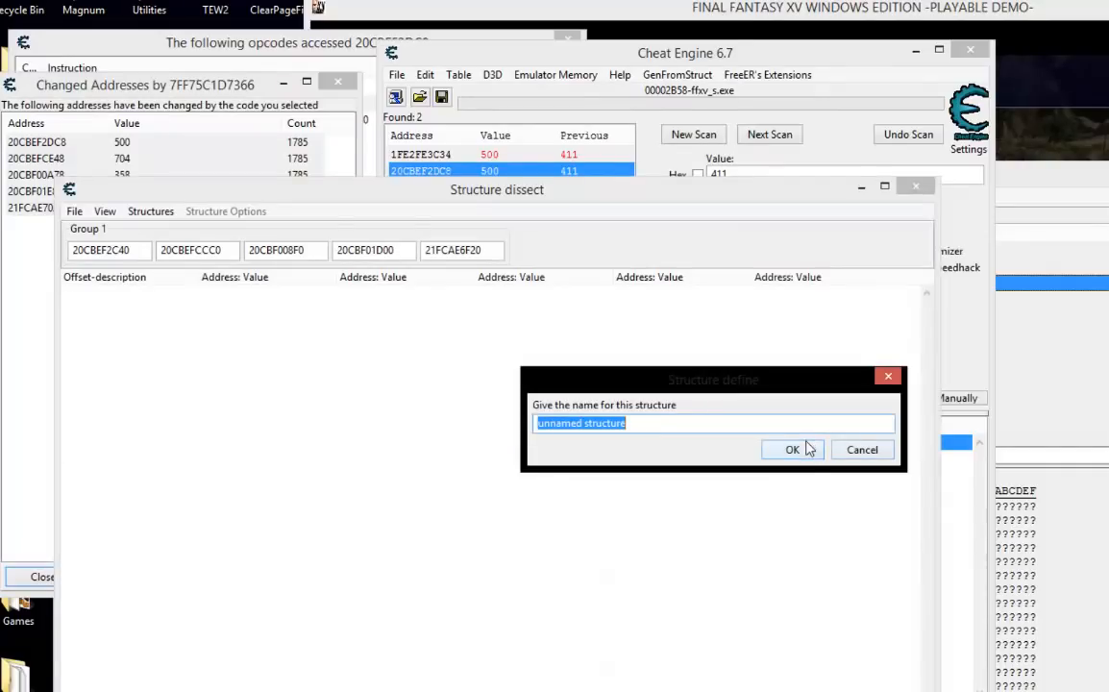
Define the structure as unnamed structure with automatically filled basic types and the default size, and widen the last address column.
click(807, 449)
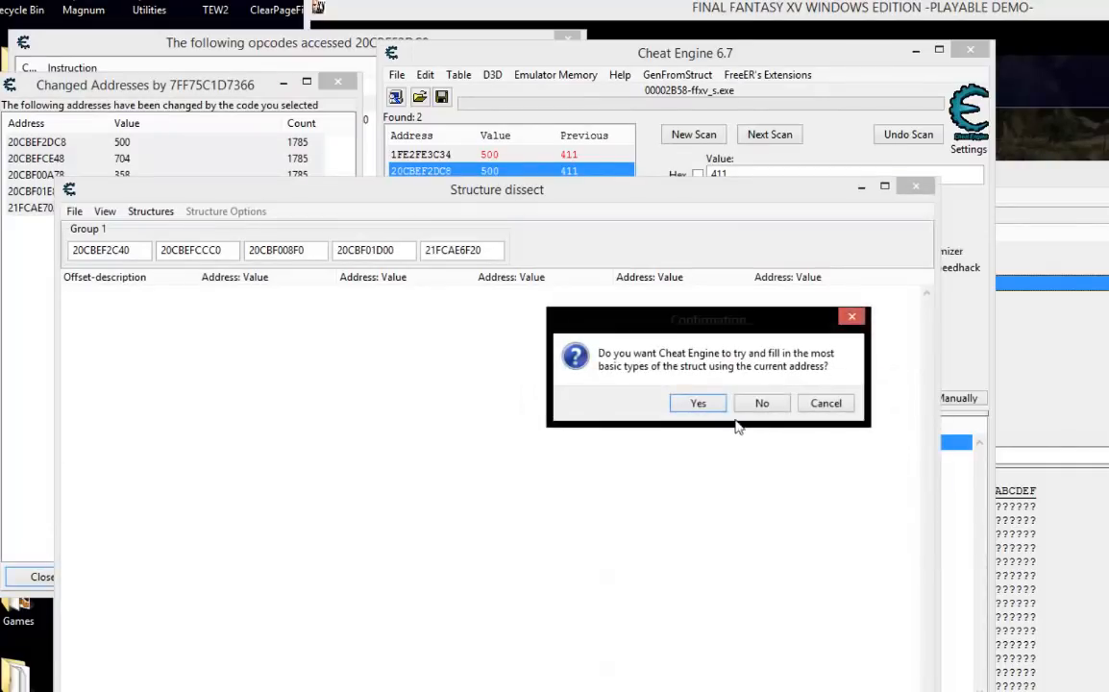
click(699, 404)
click(787, 448)
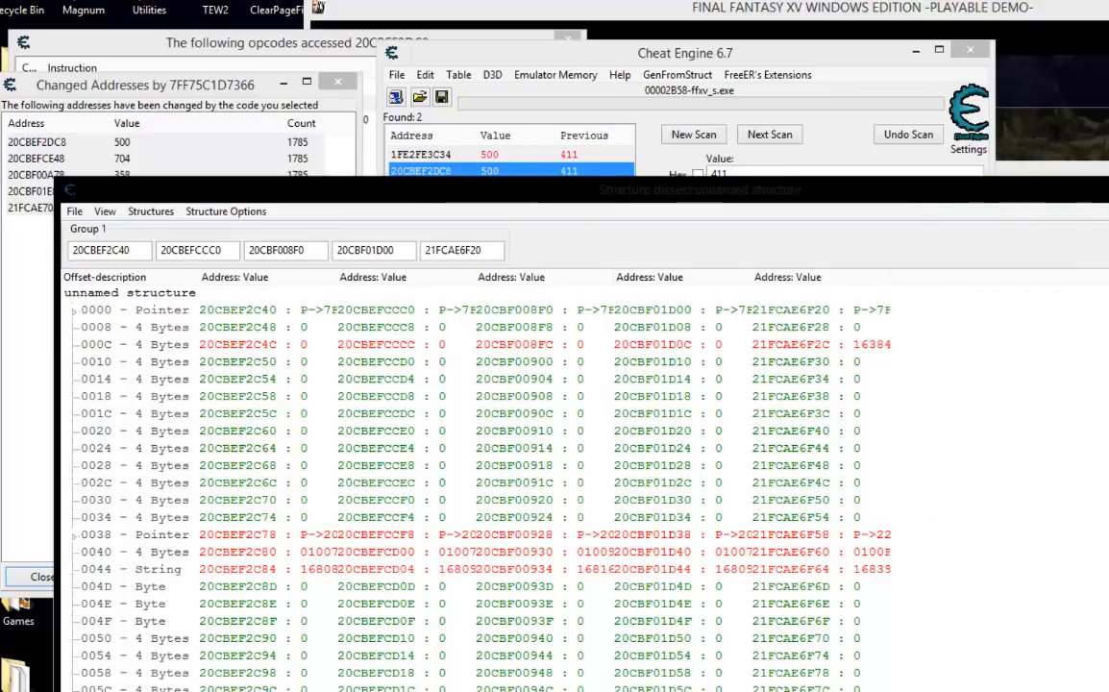
drag(898, 283, 1040, 296)
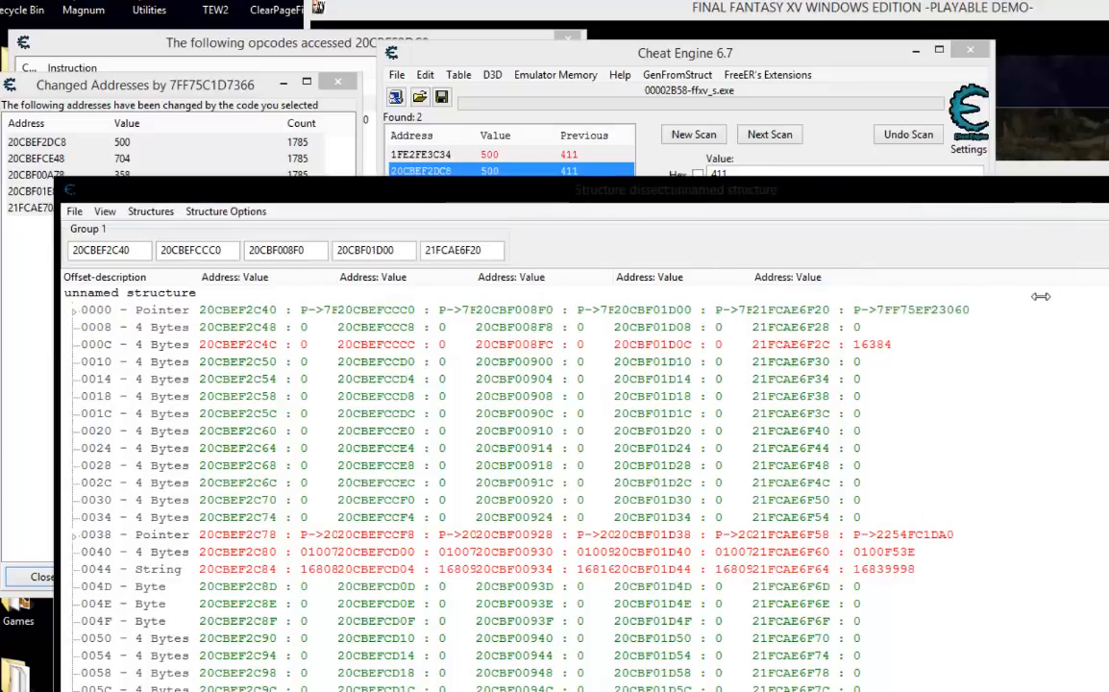
Move the 20CBEF2C40 column into a new group named Group 2, separate from the other four addresses.
click(142, 255)
right_click(136, 253)
click(196, 280)
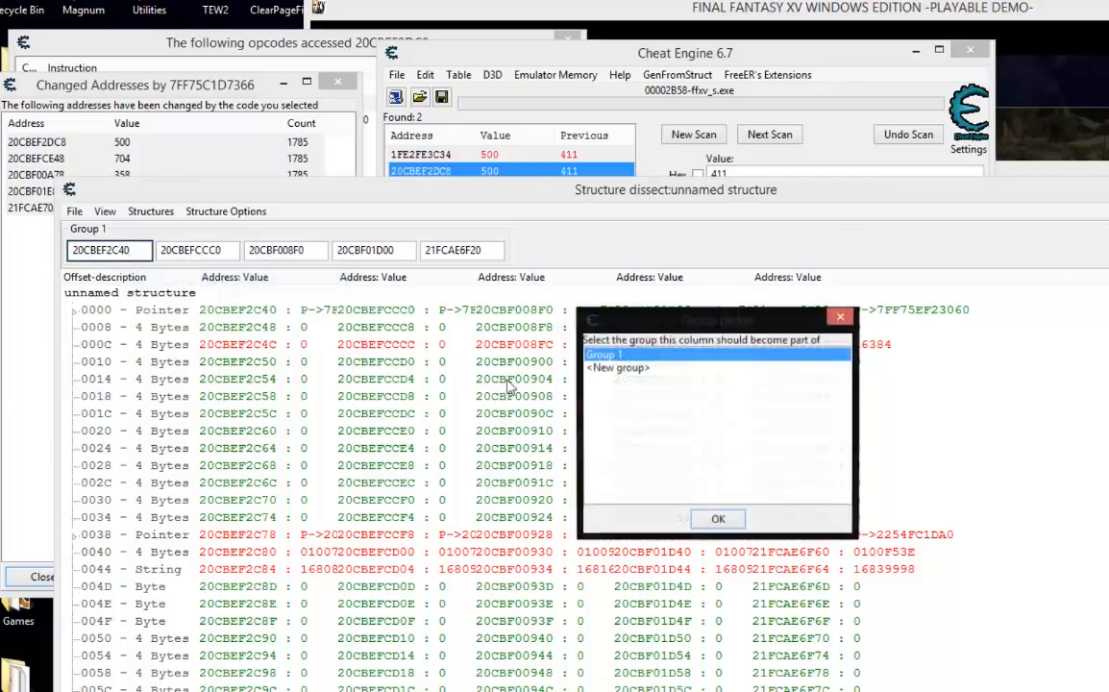
double_click(588, 365)
click(792, 450)
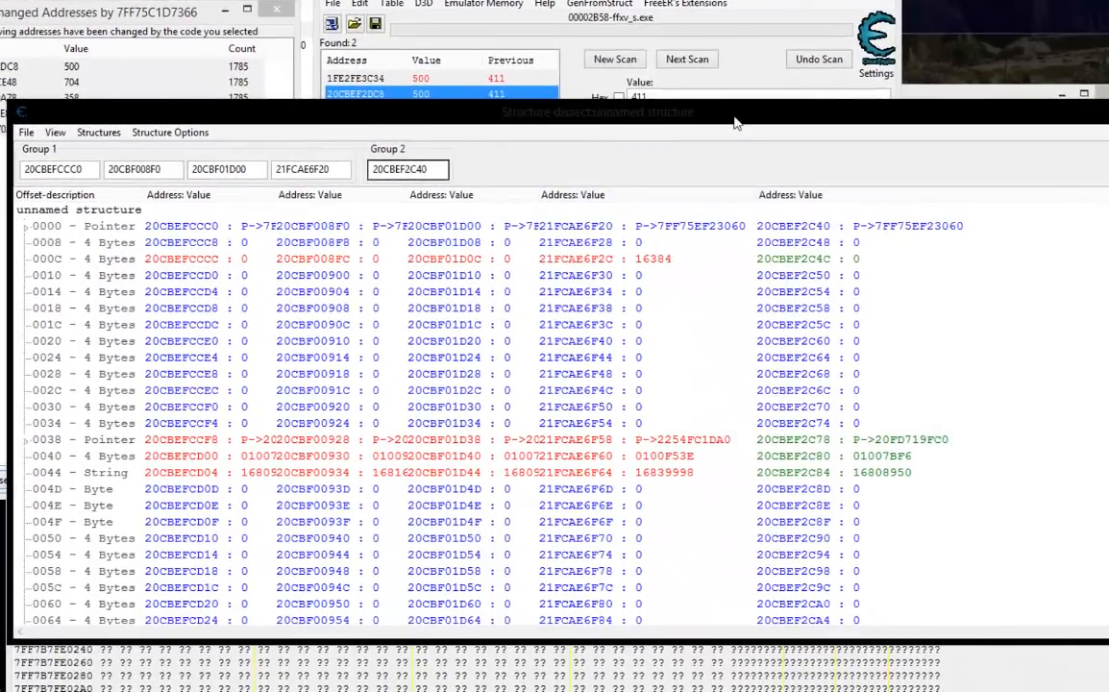
Reposition the structure window and widen the address columns to show the full name strings at offset 00C4 for comparison.
drag(734, 117, 703, 43)
scroll(772, 221, down, 15)
scroll(741, 231, up, 2)
scroll(740, 234, up, 1)
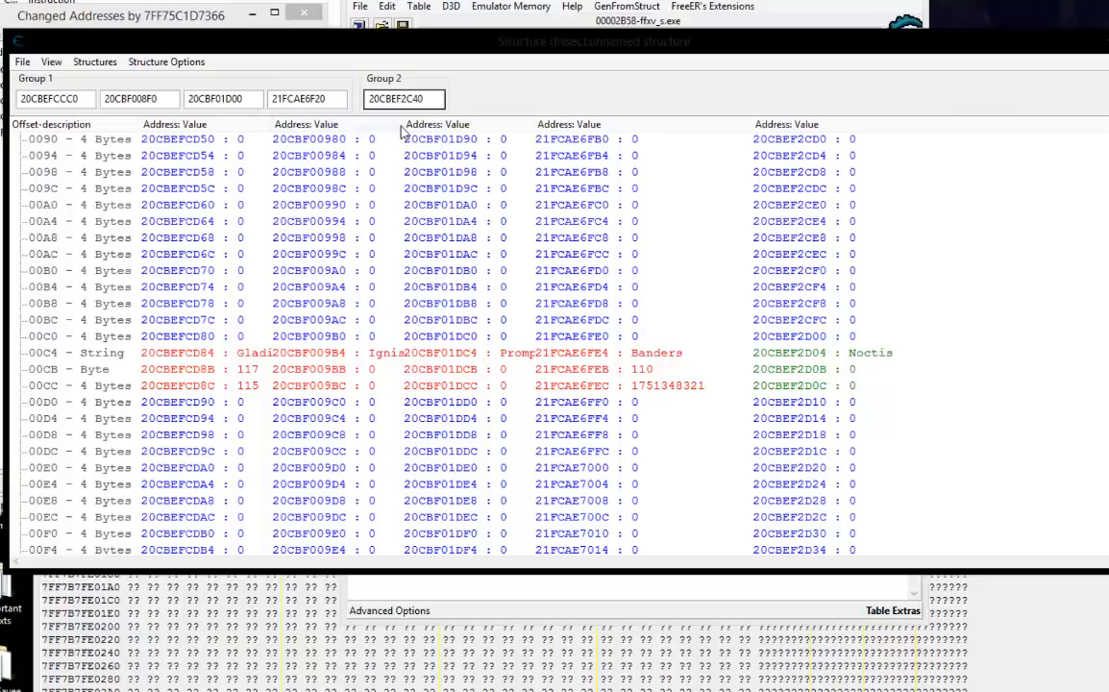
drag(407, 126, 455, 126)
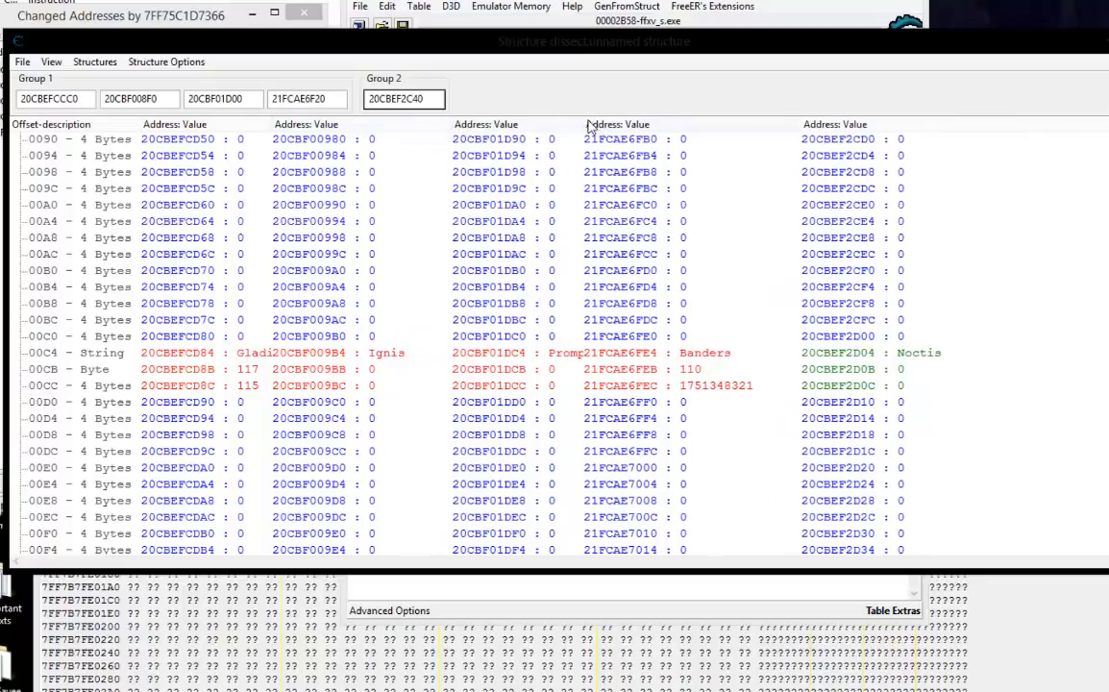
drag(588, 124, 615, 124)
click(672, 352)
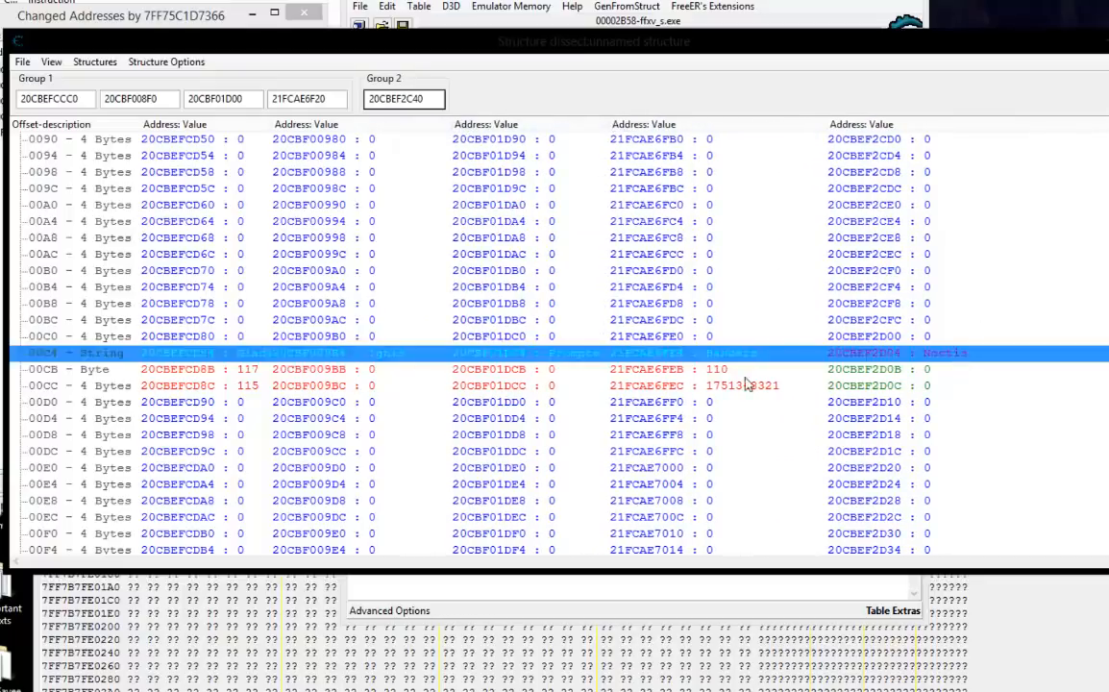
click(642, 374)
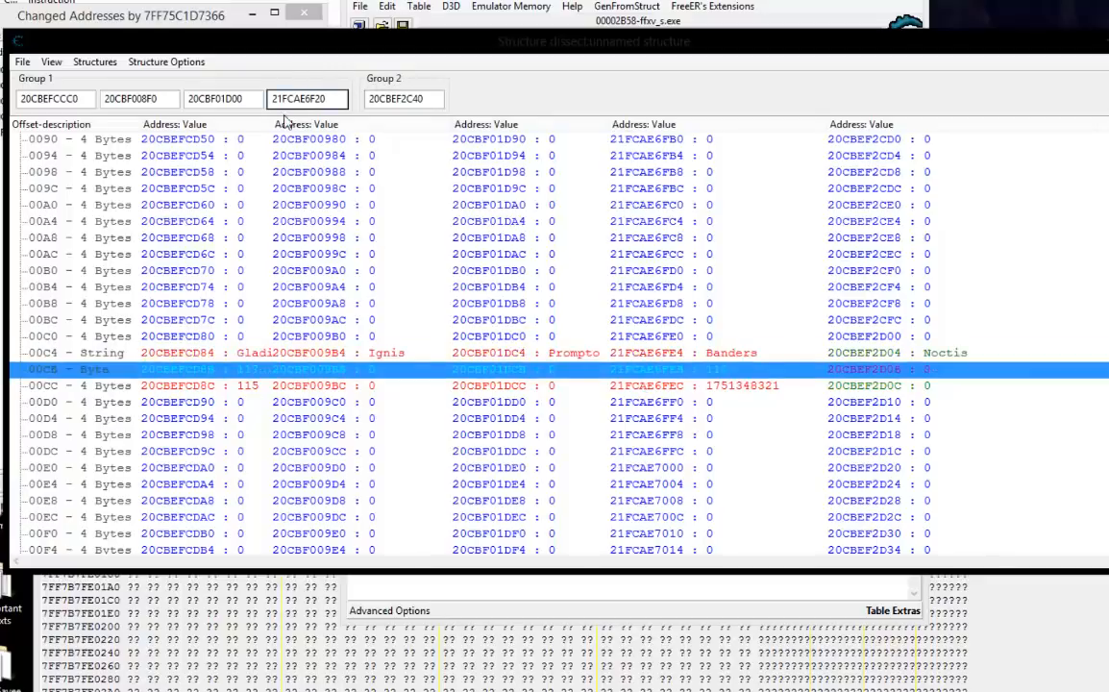
drag(276, 124, 306, 124)
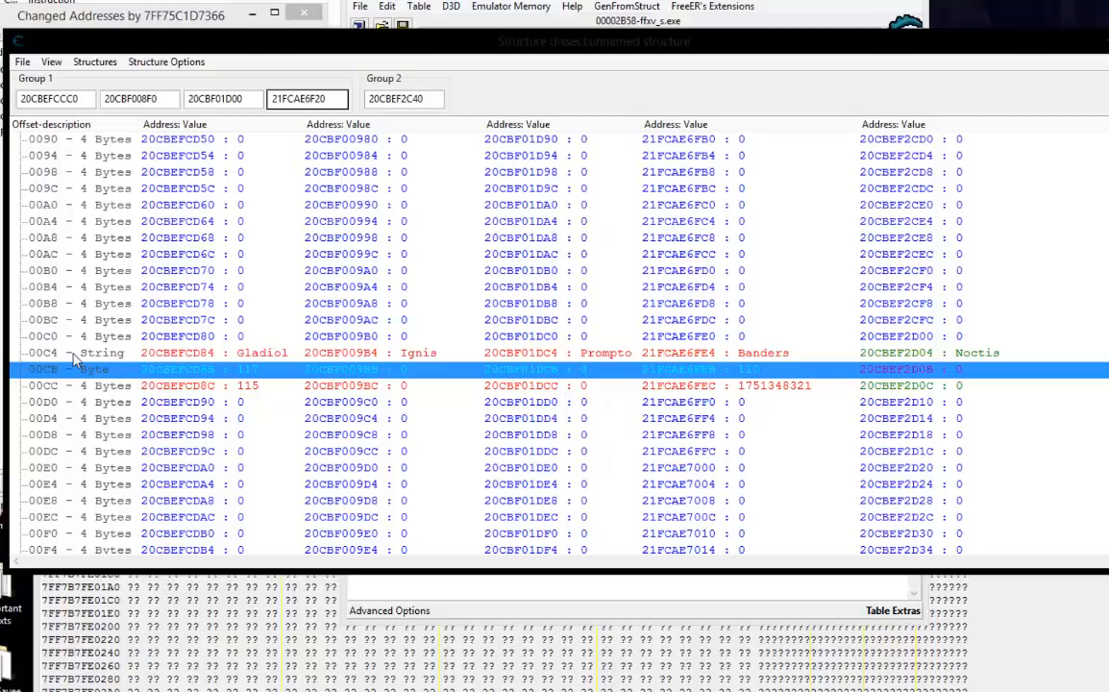
Review the structure from its start and copy the string Noctis from offset 00C4 of the Group 2 column without editing it.
scroll(74, 353, up, 12)
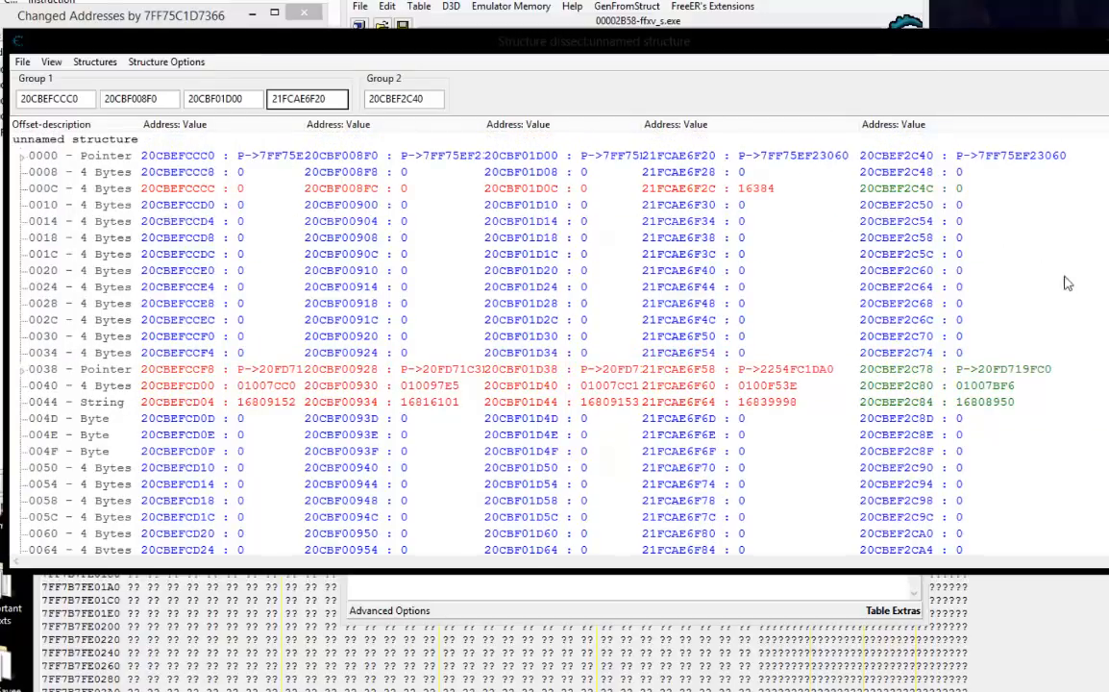
scroll(1069, 285, down, 15)
scroll(1017, 297, up, 3)
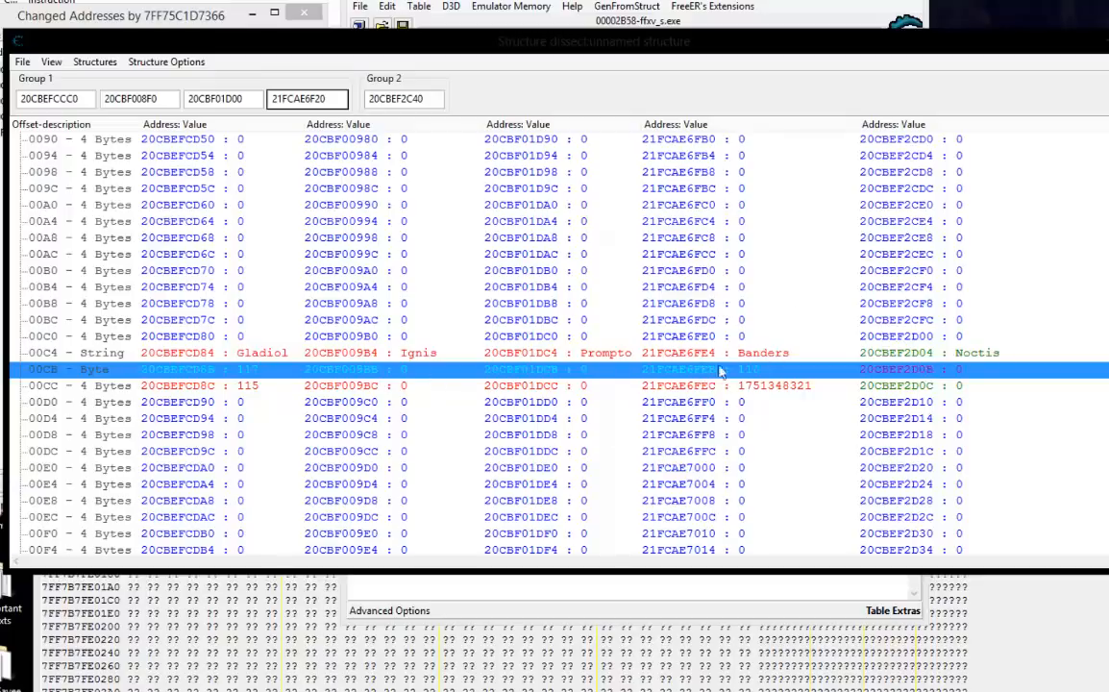
double_click(982, 354)
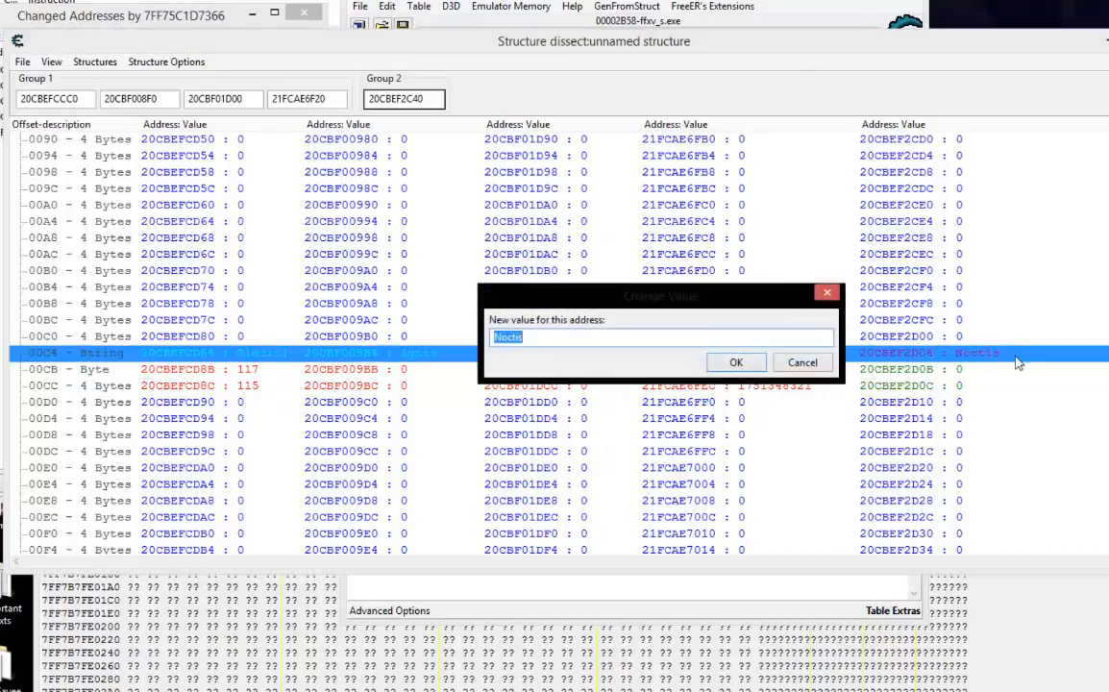
right_click(500, 341)
click(538, 395)
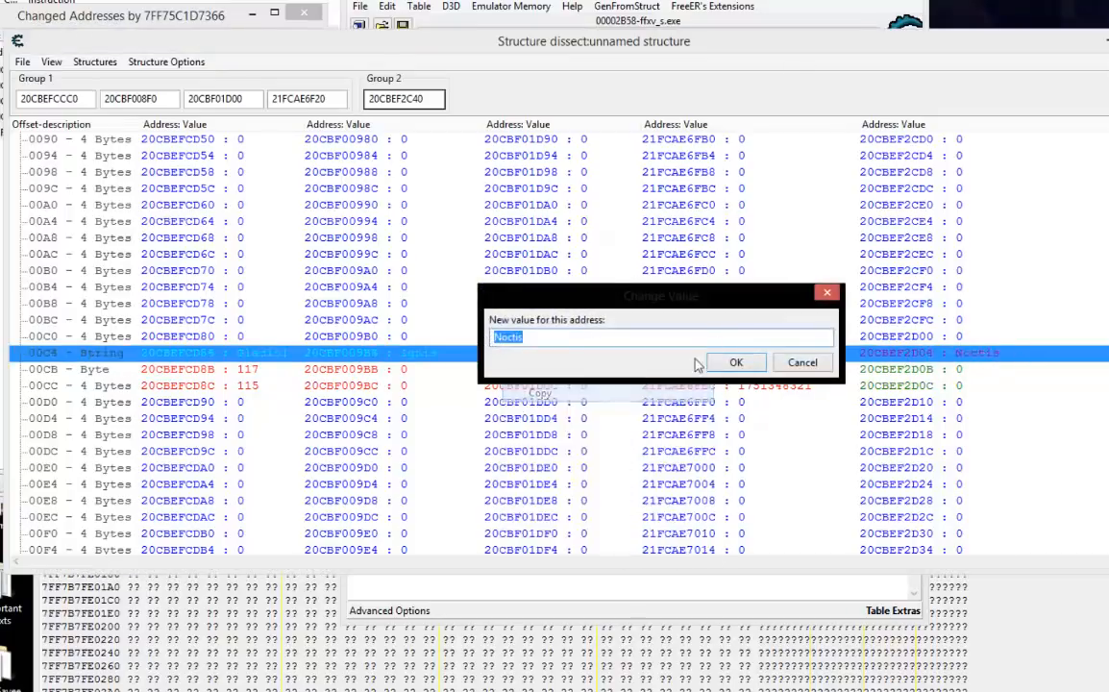
click(804, 363)
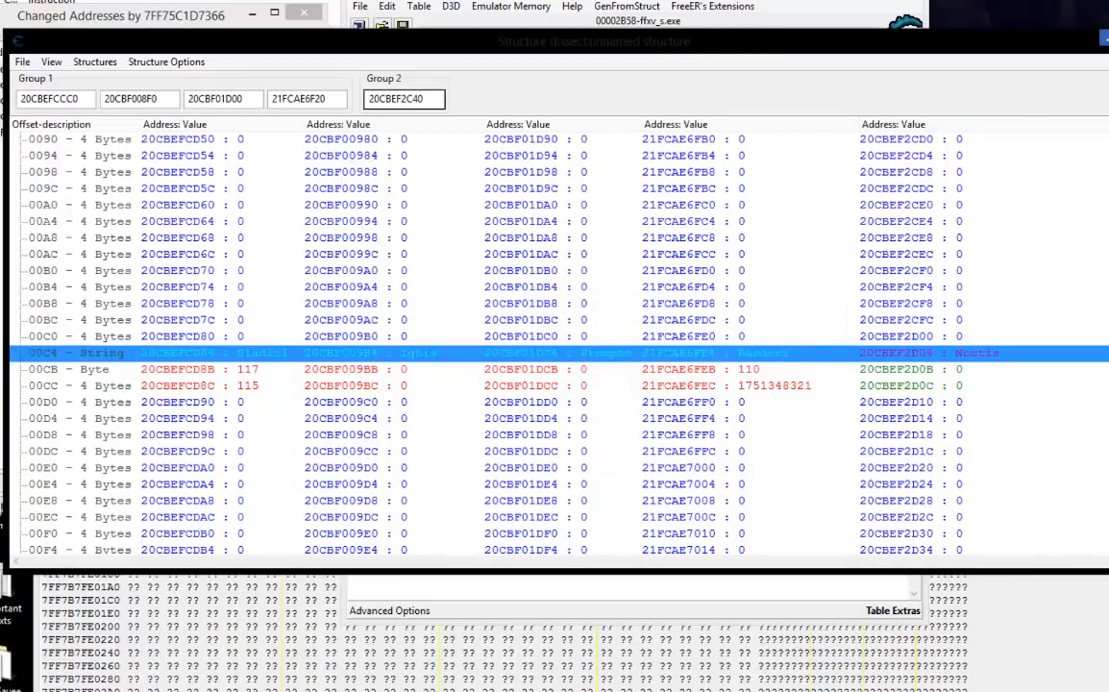
key(Down)
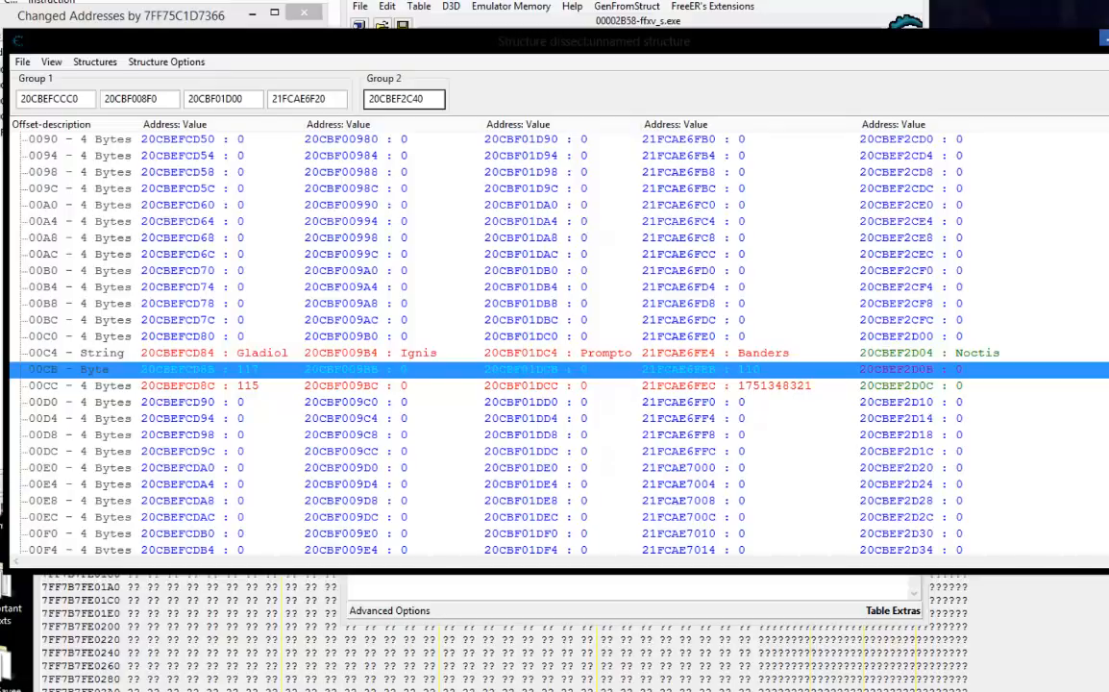
Put away the structure window, close the accessed addresses list, and select mov edx,[rbx+00000188] at ffxv_s.exe+1E7366 in the Memory Viewer.
click(1108, 41)
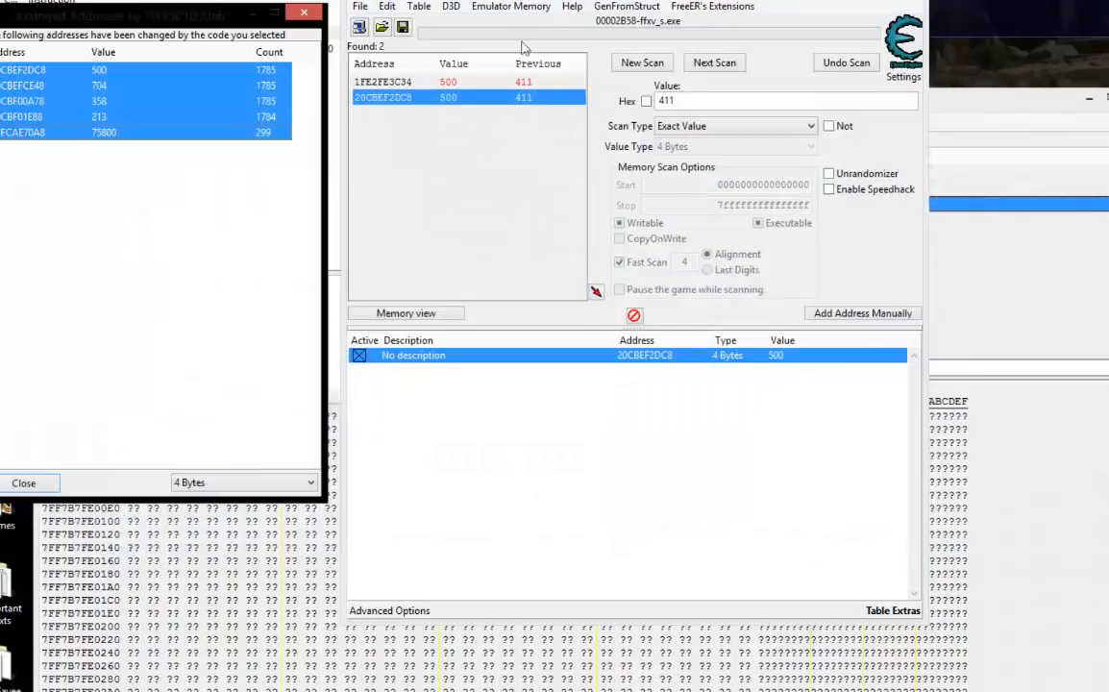
click(38, 484)
click(1001, 110)
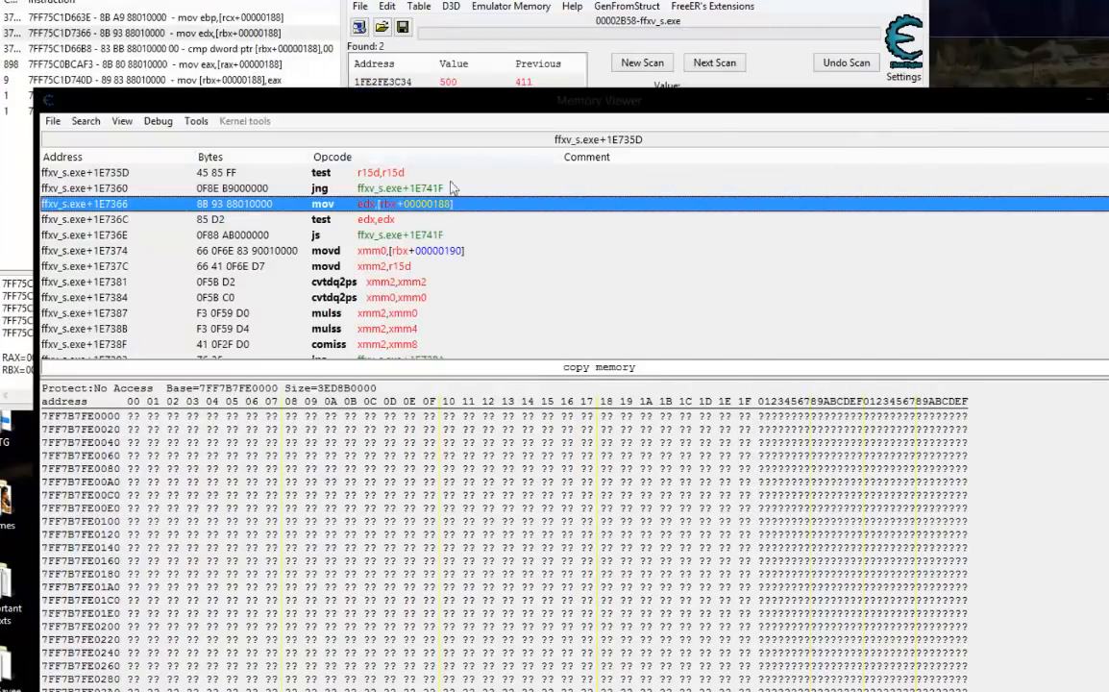
click(358, 219)
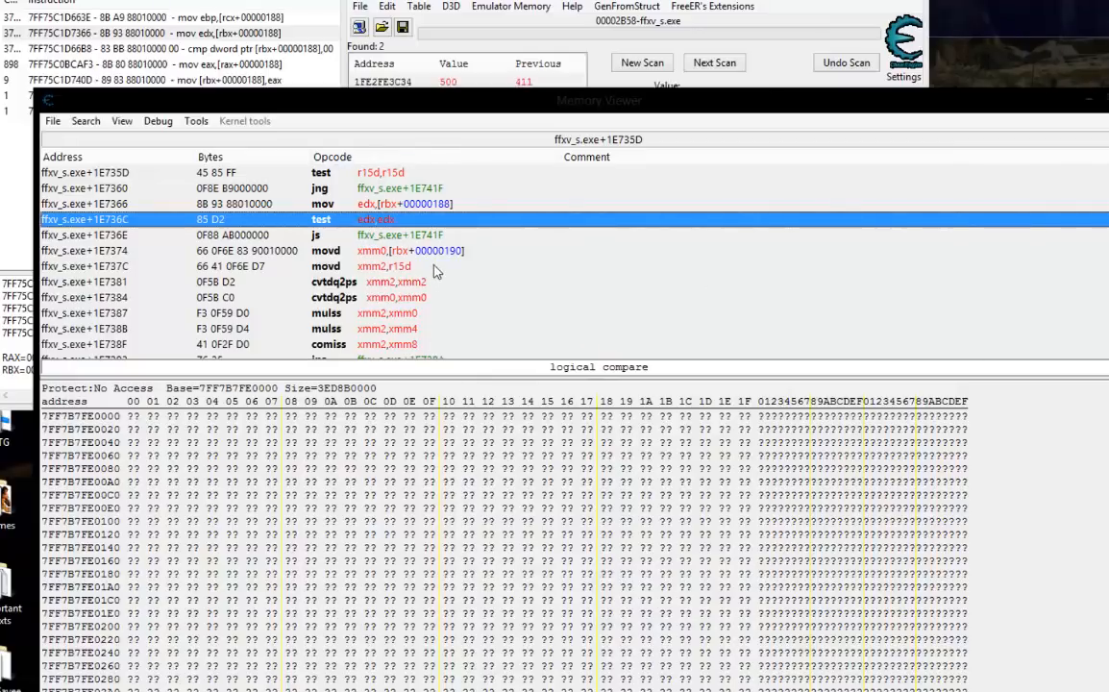
click(424, 204)
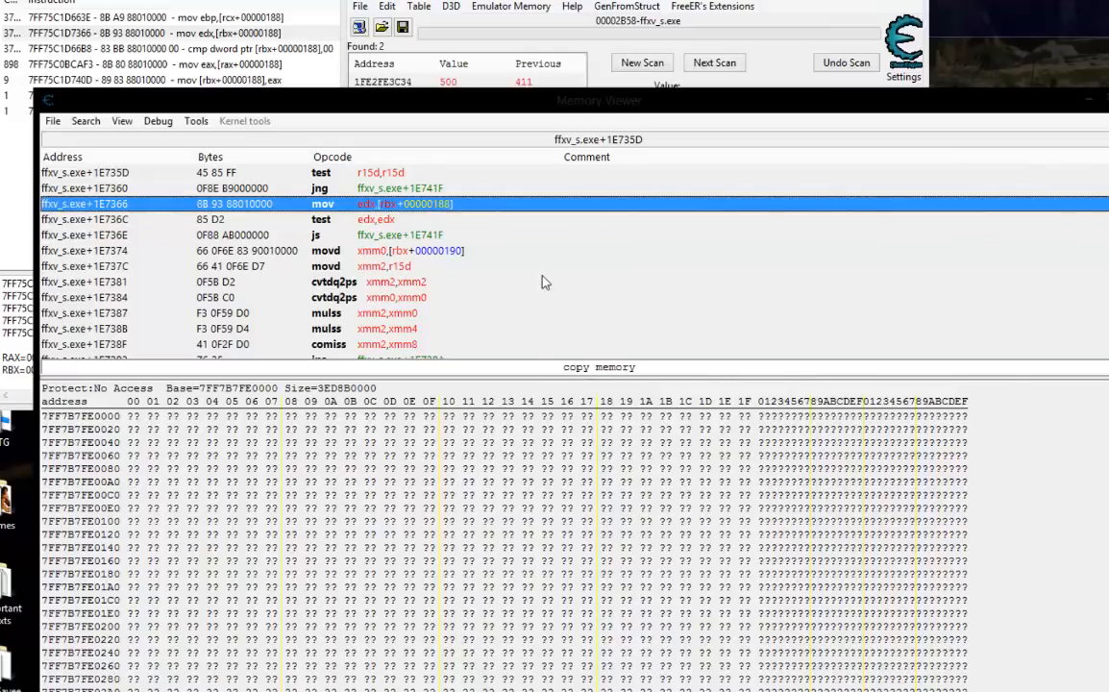
Create an Auto Assemble script from the AOB Injection template at "ffxv_s.exe"+1E7366 with the injection symbol noctis_stats.
scroll(488, 248, up, 1)
click(195, 122)
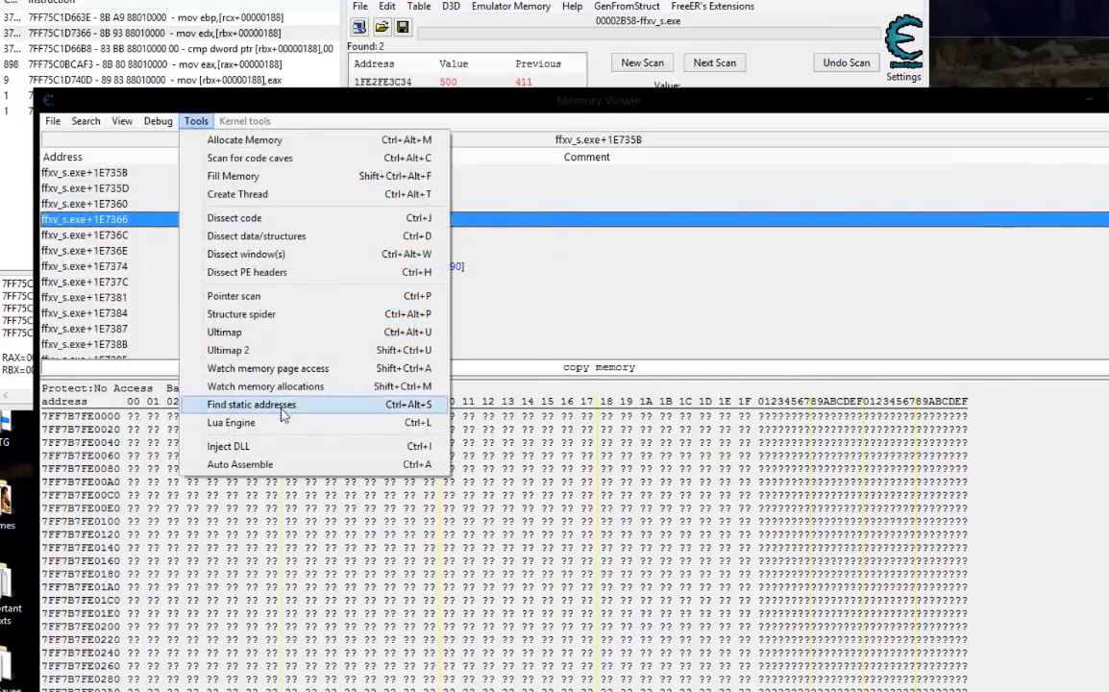
click(267, 465)
click(405, 61)
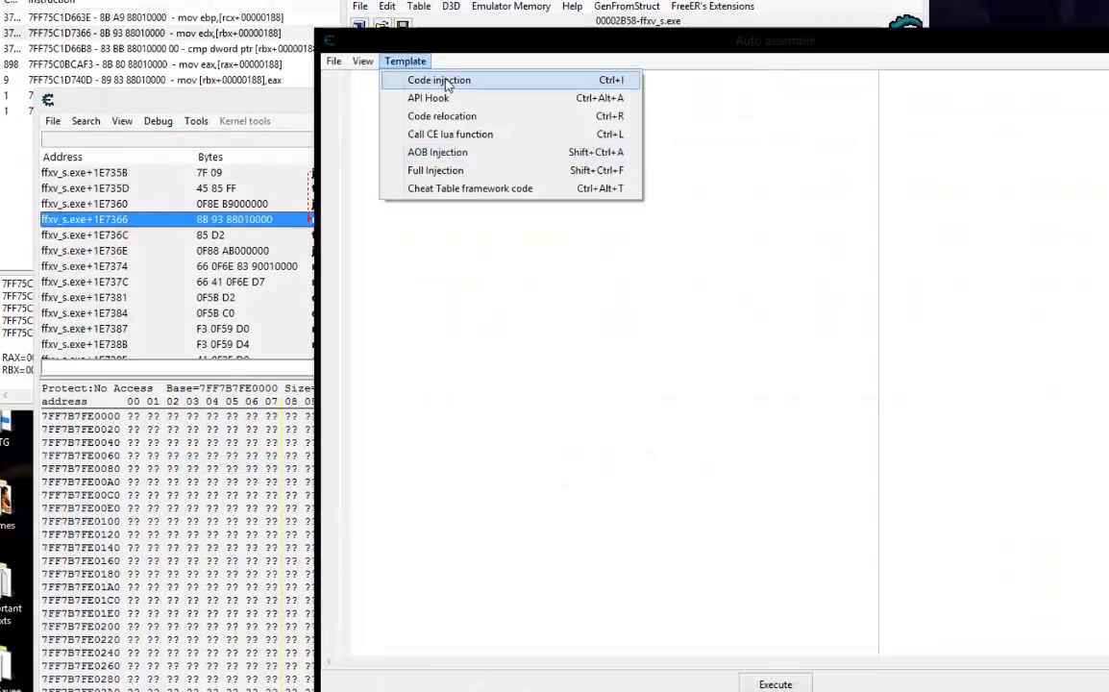
click(422, 151)
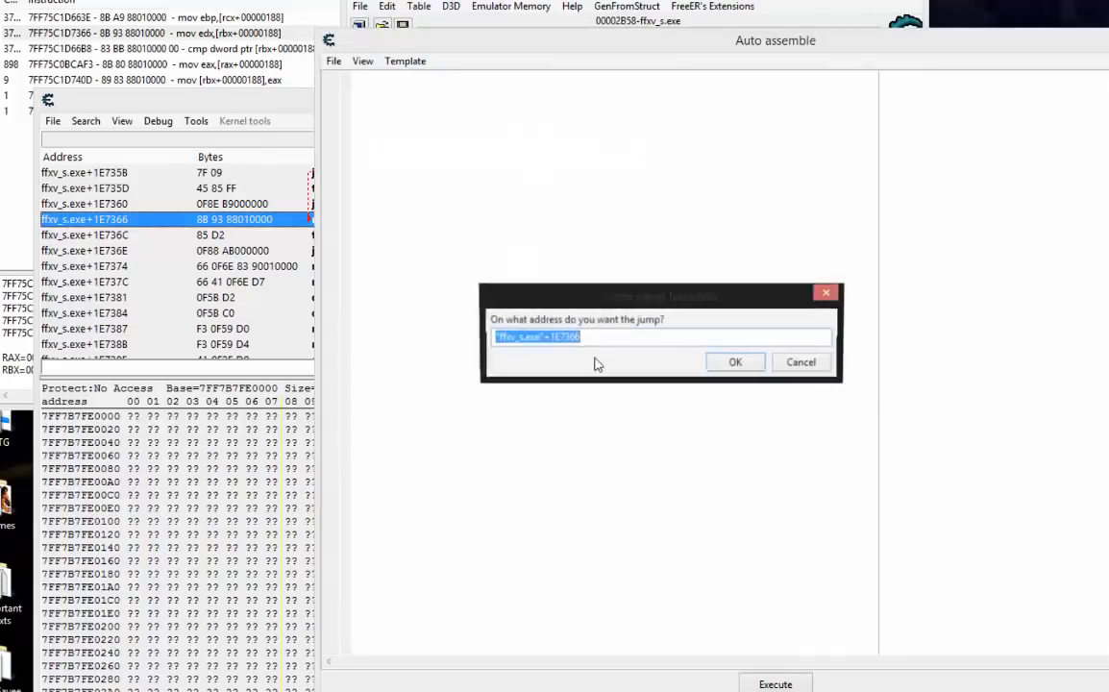
click(728, 363)
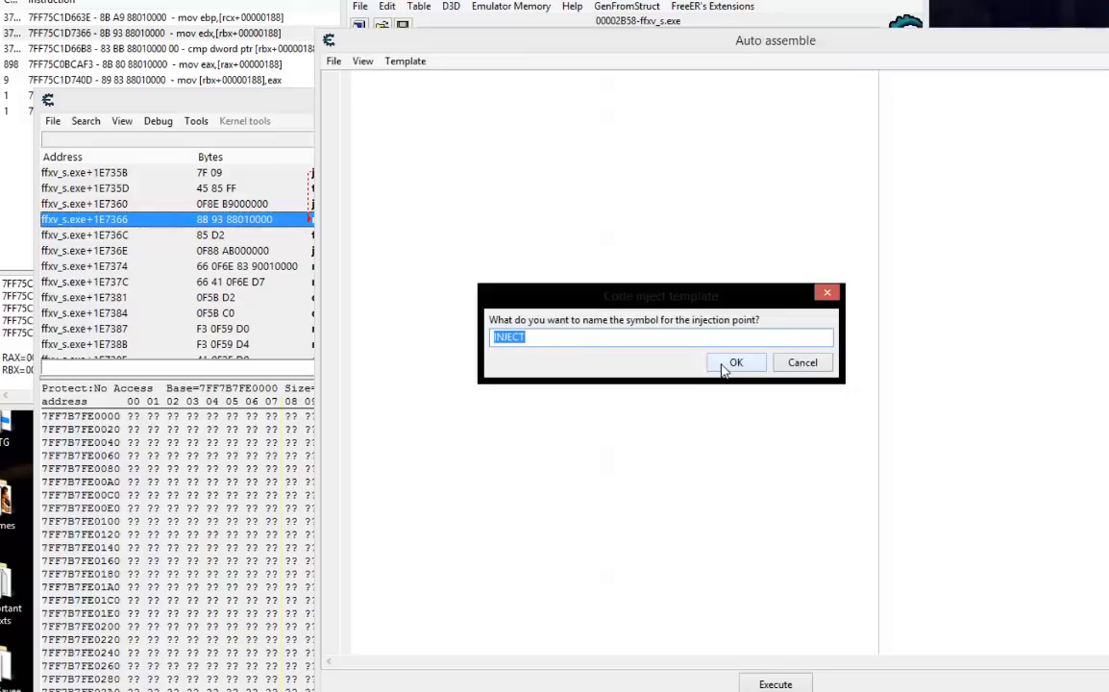
text(noctis_stats)
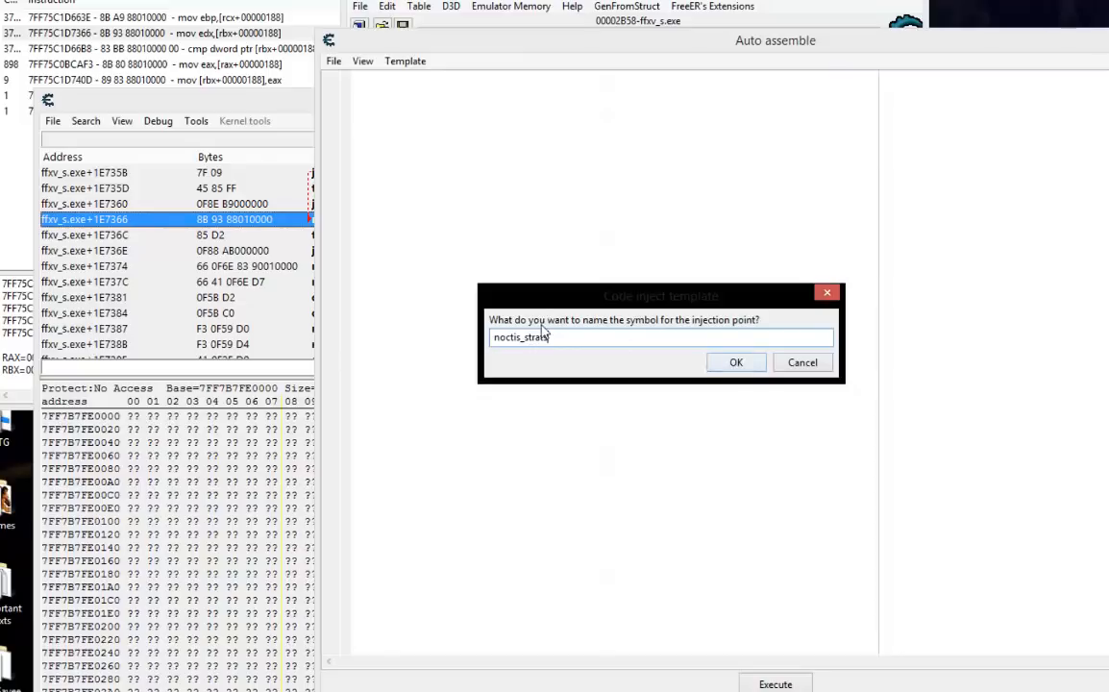
click(732, 362)
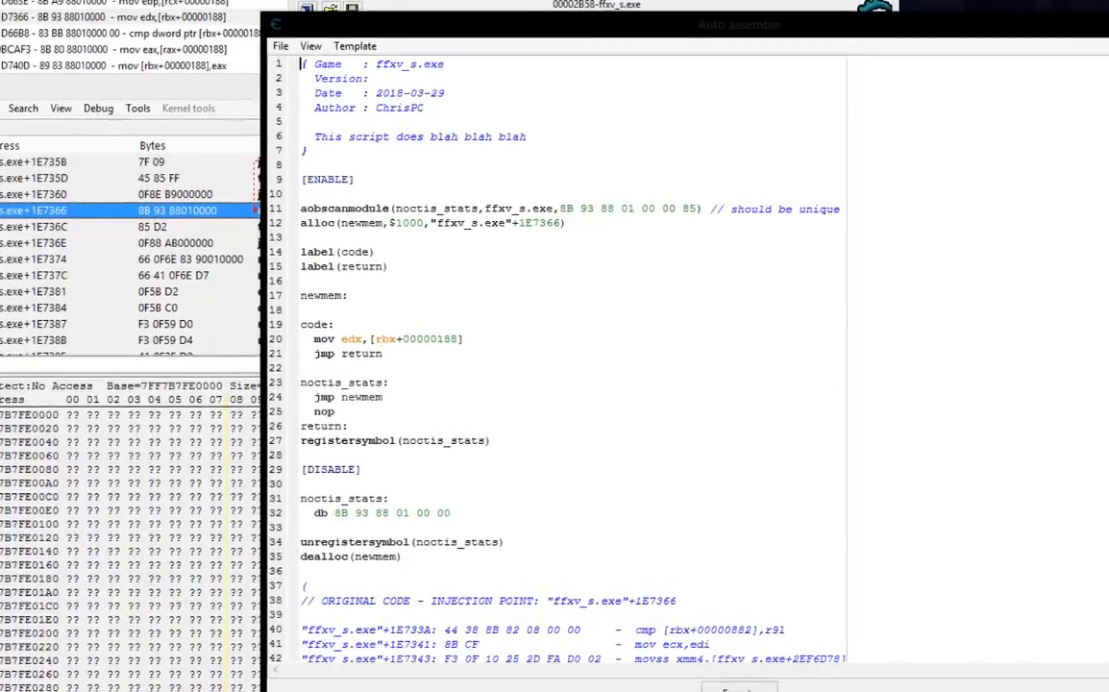
Delete the game and author comment block at the script's start and set the newmem allocation size to $100.
drag(185, 125, 163, 29)
key(BackSpace)
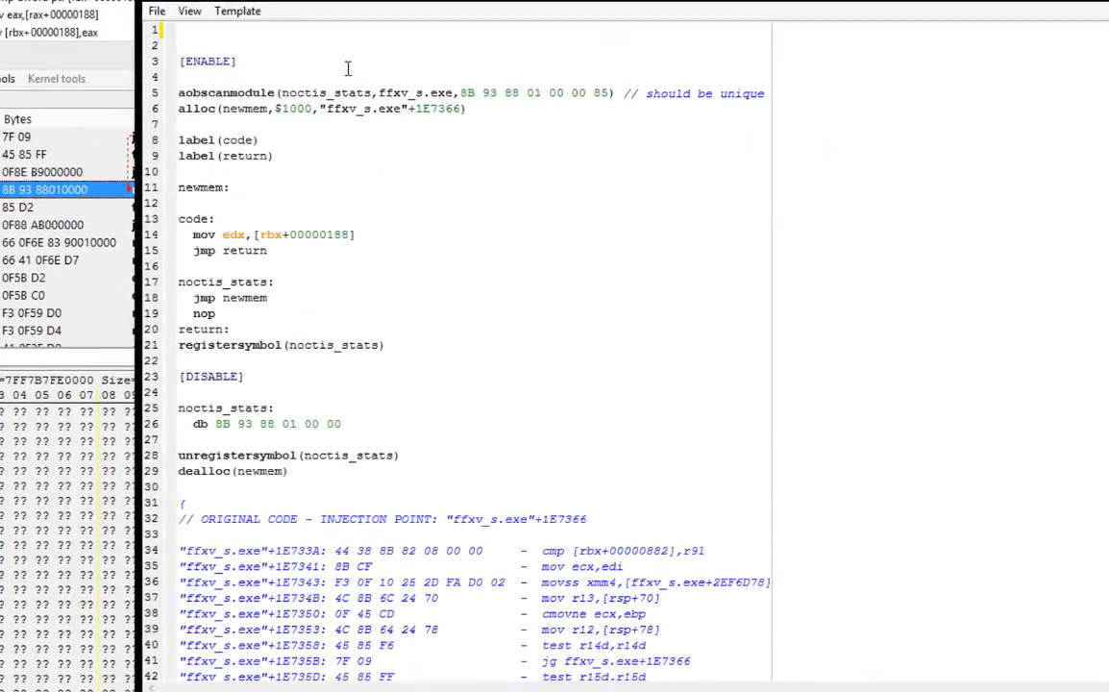
key(BackSpace)
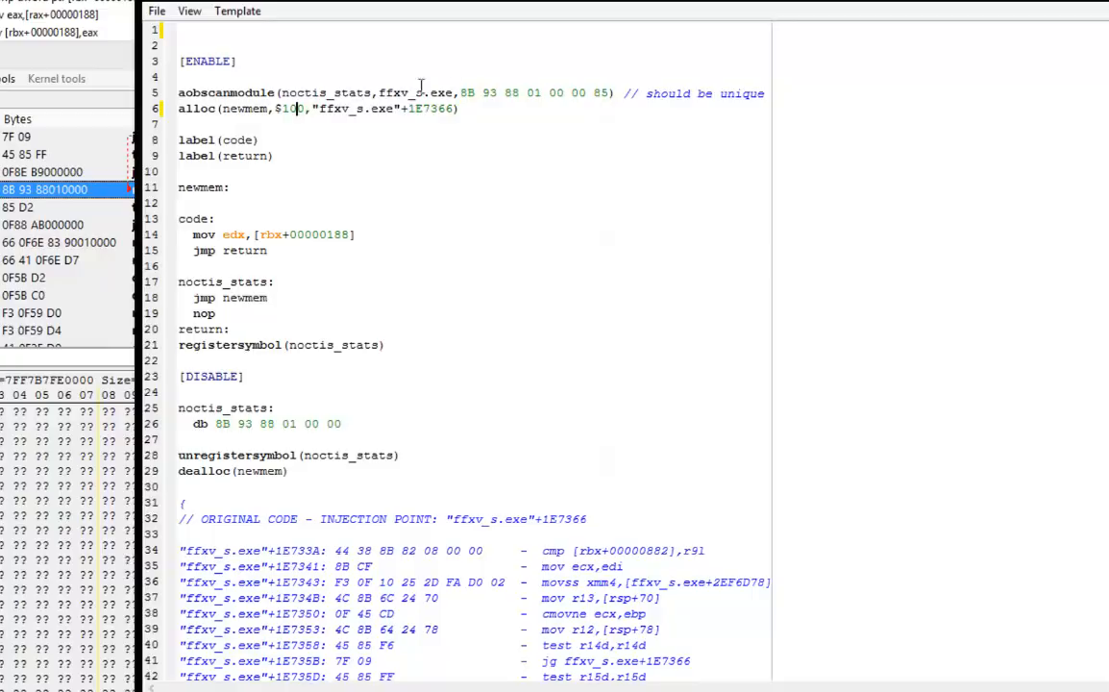
scroll(479, 306, down, 1)
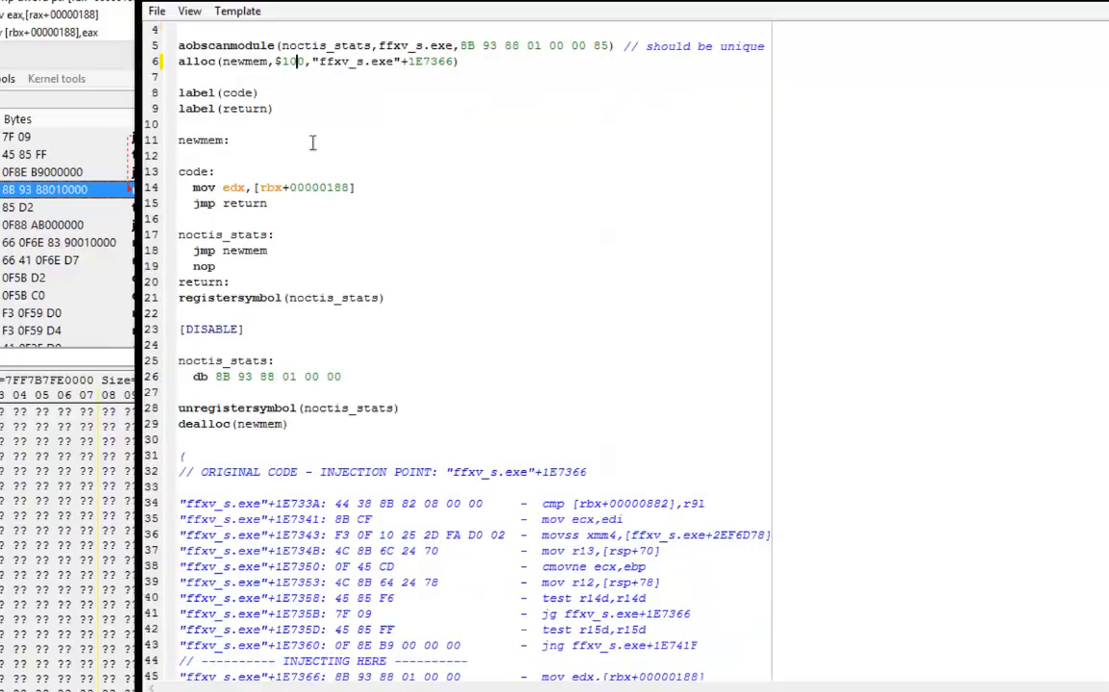
scroll(325, 156, up, 1)
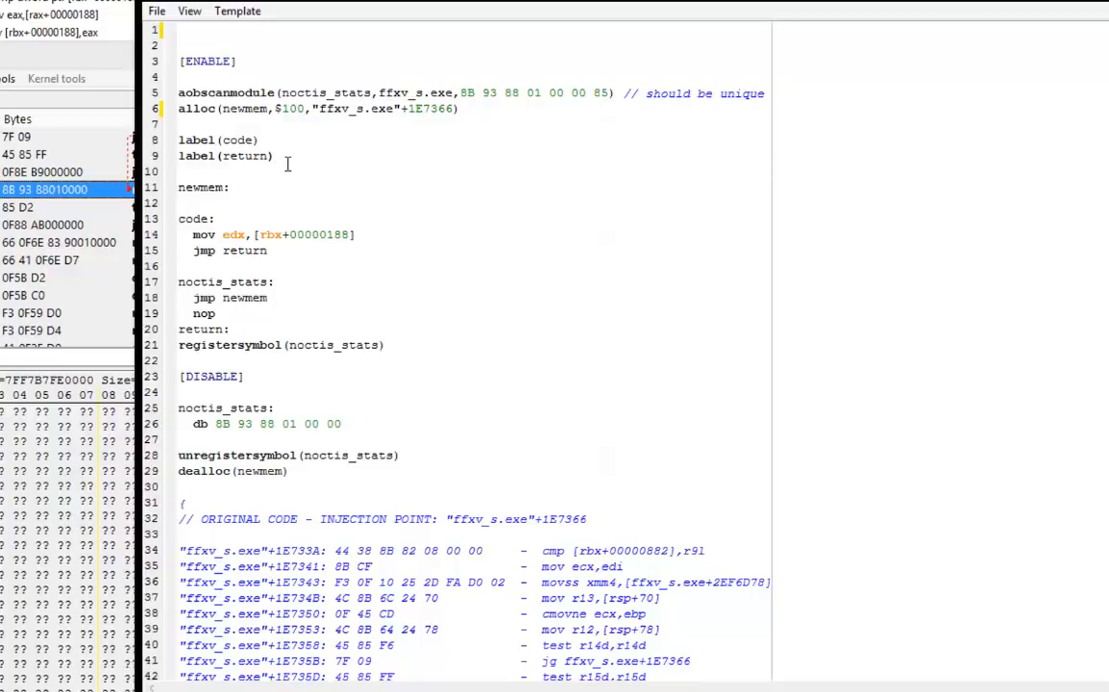
Declare a hero_base label on a new line directly below label(return).
click(287, 163)
key(Return)
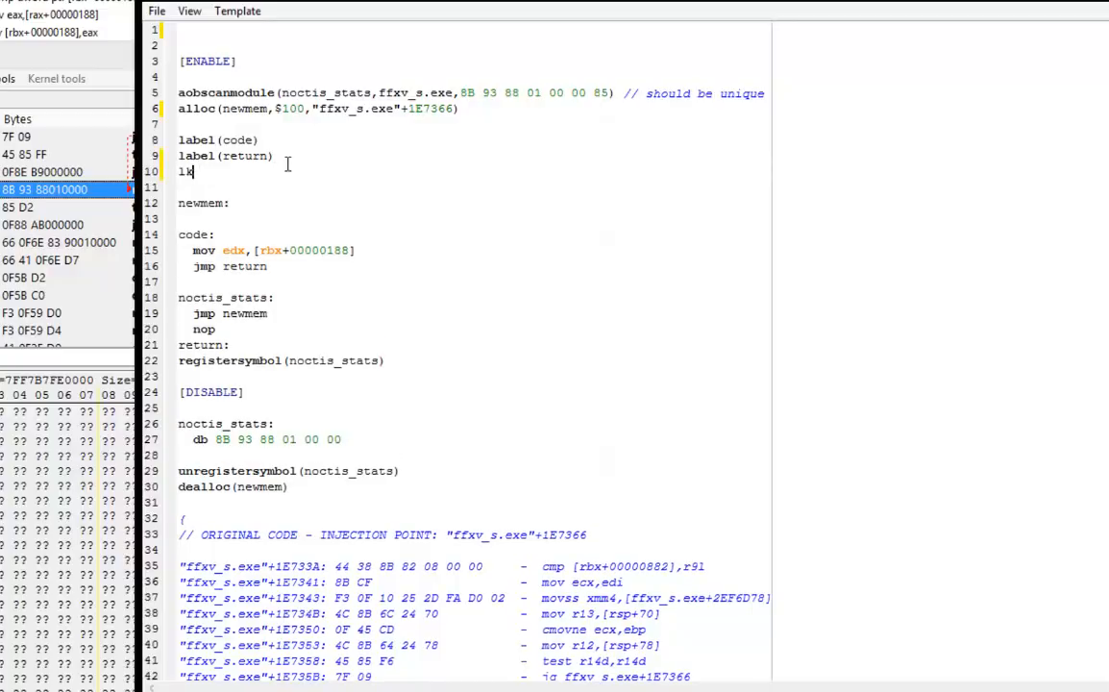
text(label)
text((hero_base))
key(Return)
Add registersymbol(hero_base) on the line below the hero_base label declaration.
text(regis)
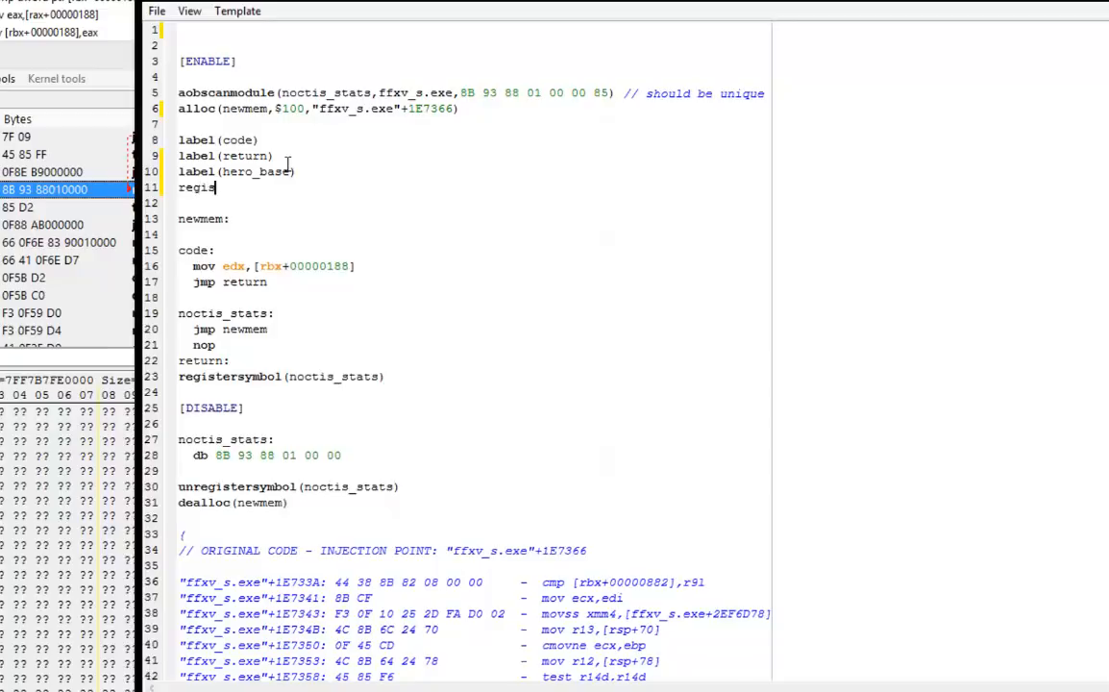
text(tersymbol)
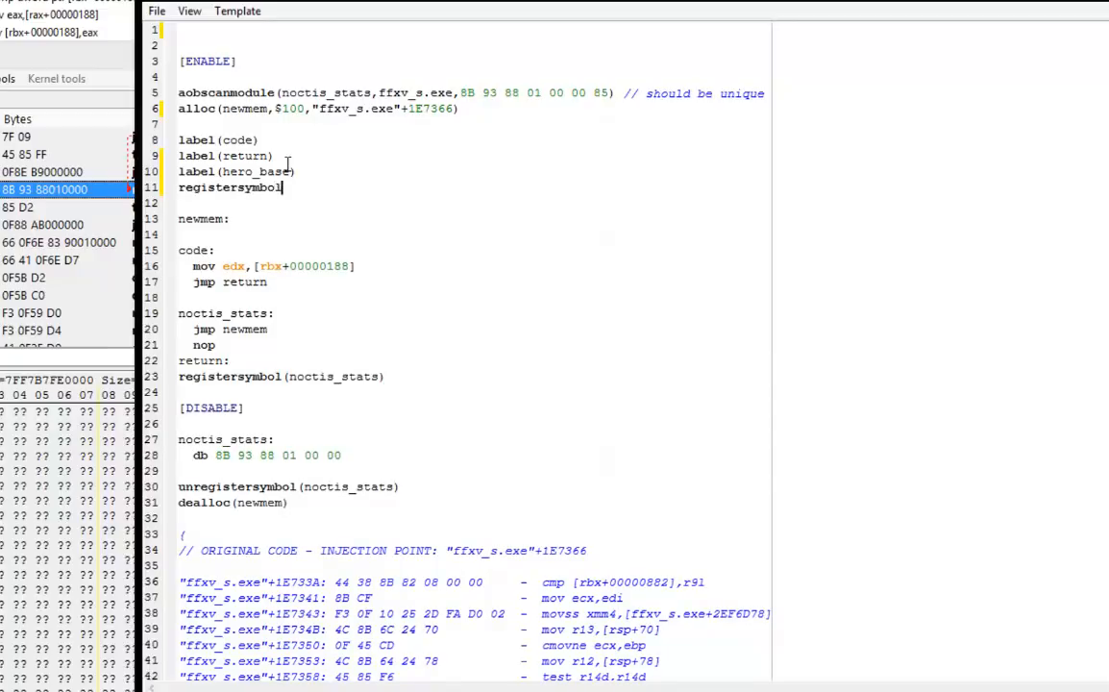
text((hero_base))
Copy the registersymbol(hero_base) line and add it as unregistersymbol(hero_base) below unregistersymbol(noctis_stats) in the DISABLE section.
drag(356, 186, 168, 190)
key(ctrl+c)
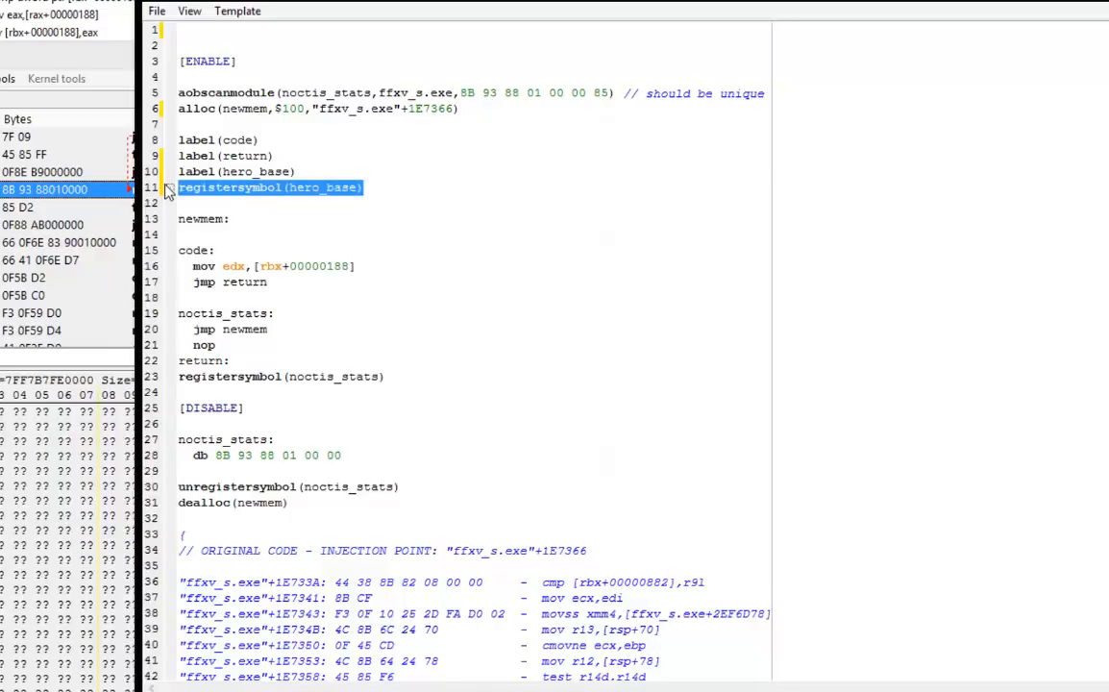
click(412, 487)
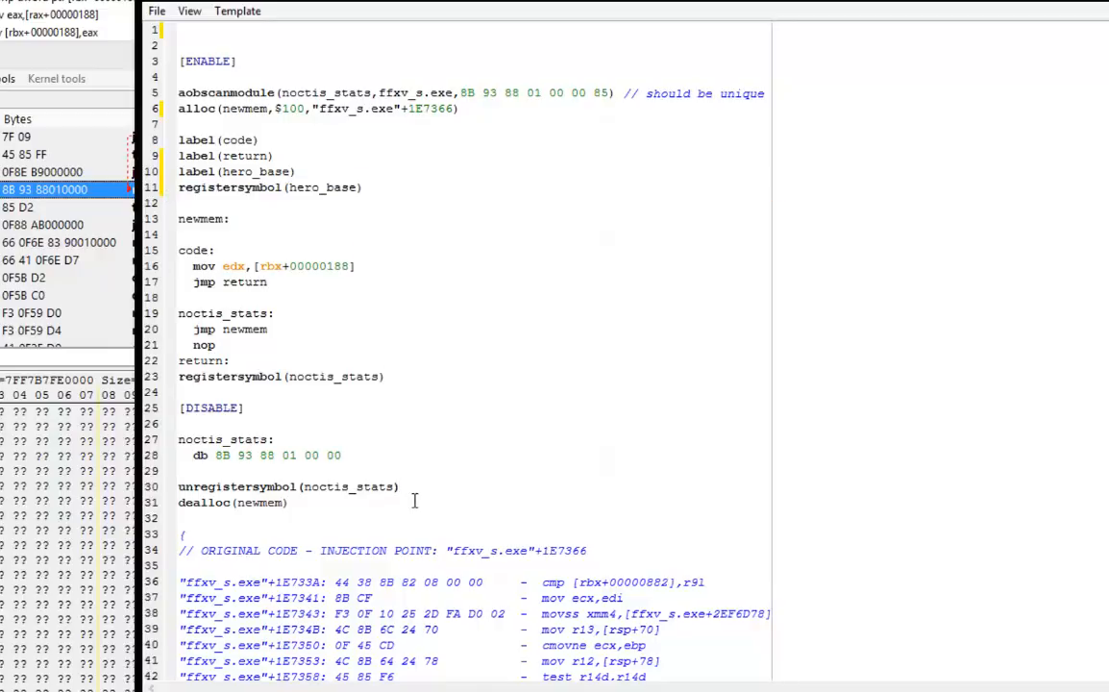
key(Return)
text(un)
key(ctrl+v)
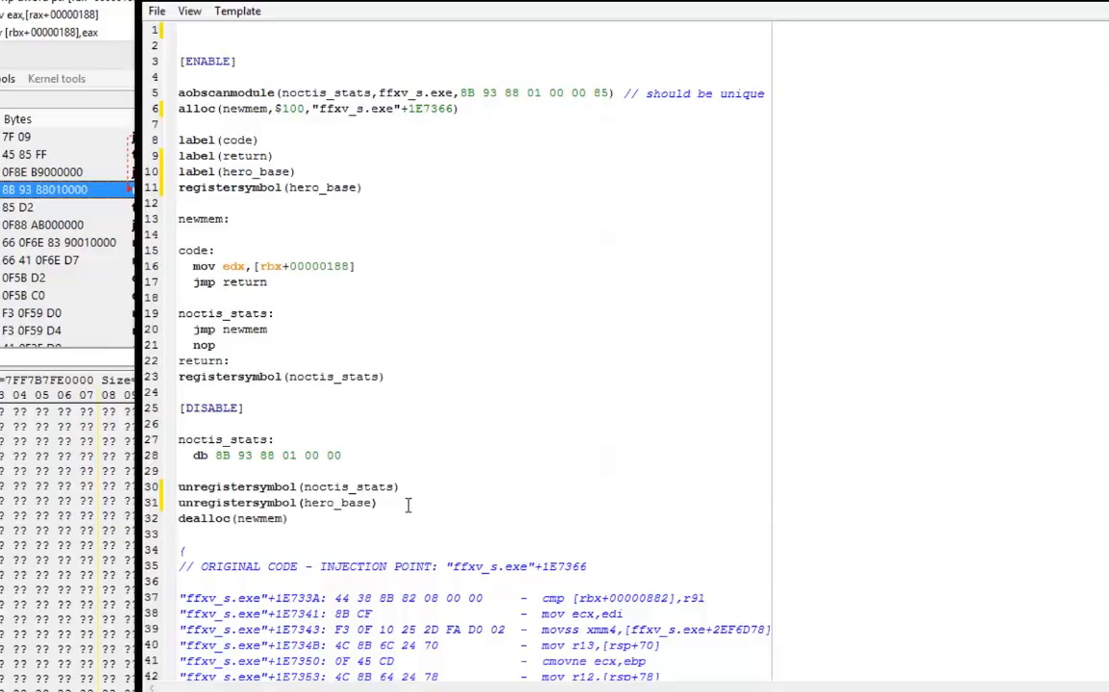
Define hero_base: with dd 0 beneath it, after the jmp return line of the code section.
click(303, 289)
key(Return)
key(Return)
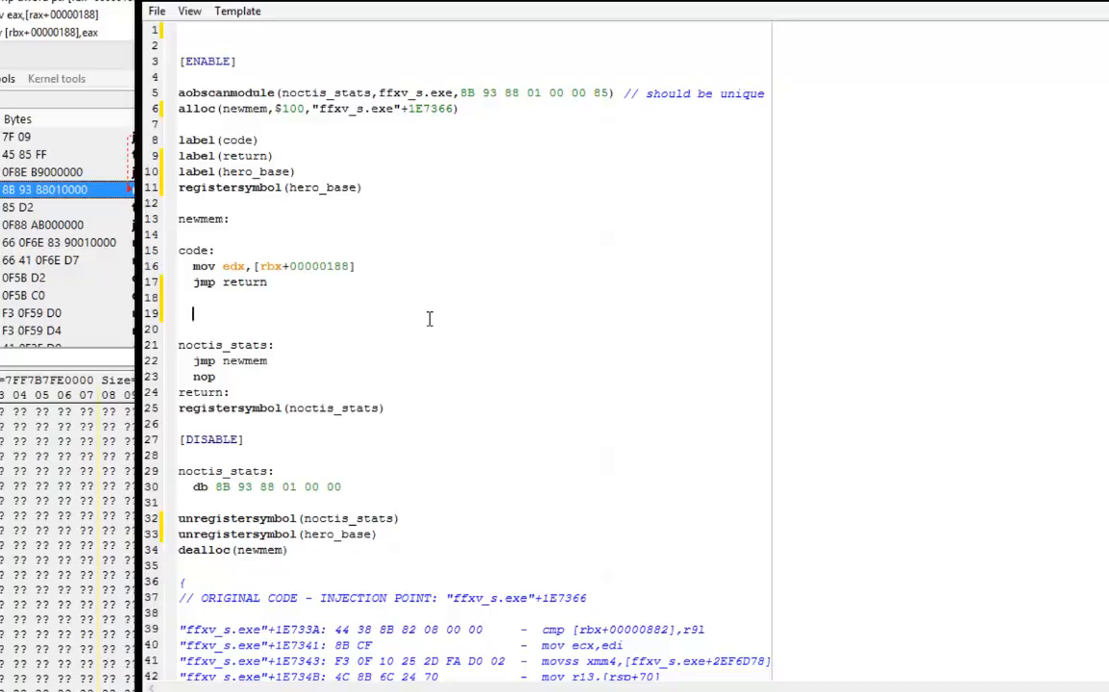
text(hero_)
click(242, 396)
text(s)
key(BackSpace)
text(base:)
key(Return)
text(dd 0)
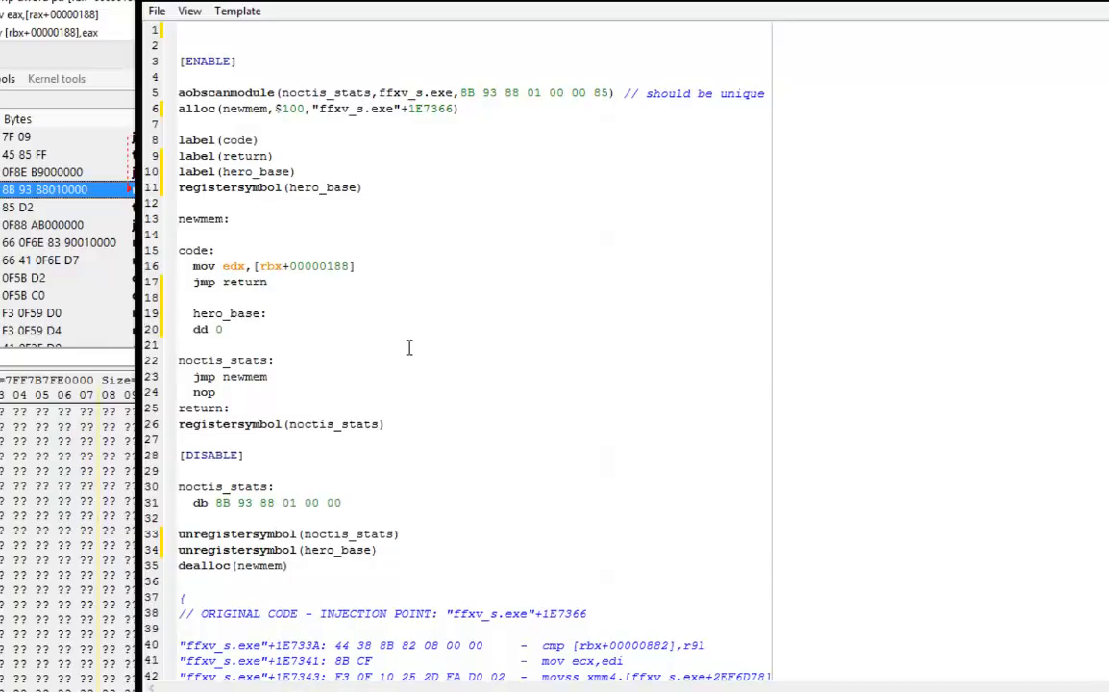
Write the comparison cmp [rbx+C4],'Noctis' as the first instruction under newmem.
click(249, 221)
key(Return)
text(cmp )
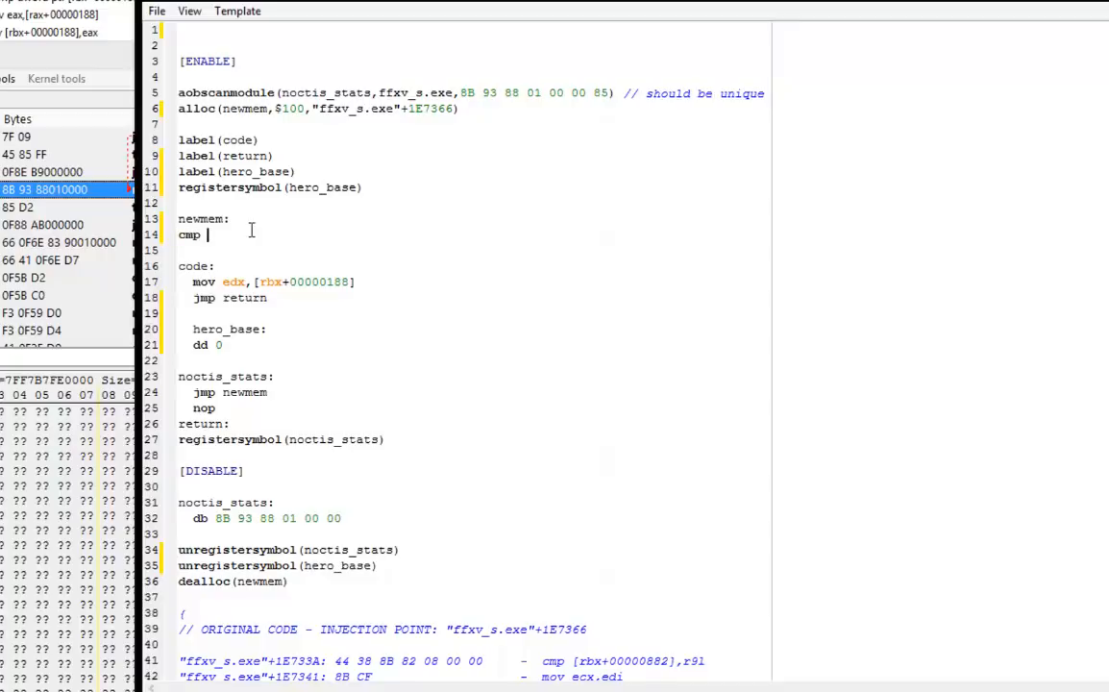
text([rbx)
text(+)
text(c)
text(8)
key(BackSpace)
text(8)
double_click(251, 234)
text(C4)
text(])
text(, ')
text(3)
text(o)
text(ctis)
text(')
drag(281, 237, 290, 242)
click(245, 248)
drag(289, 236, 327, 235)
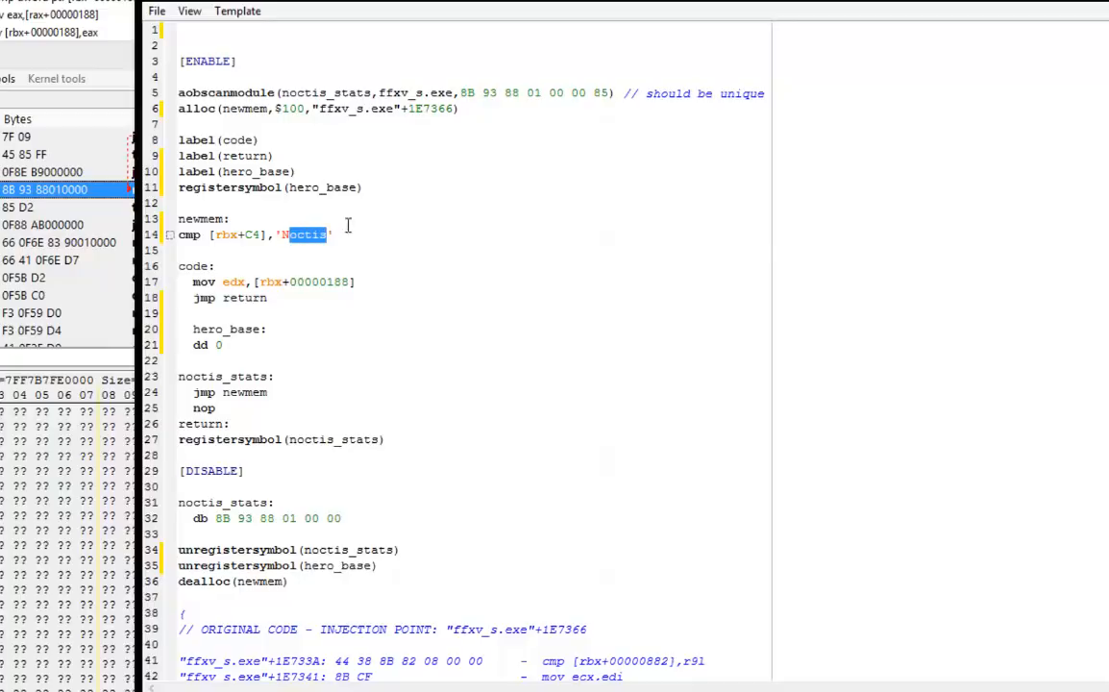
click(353, 237)
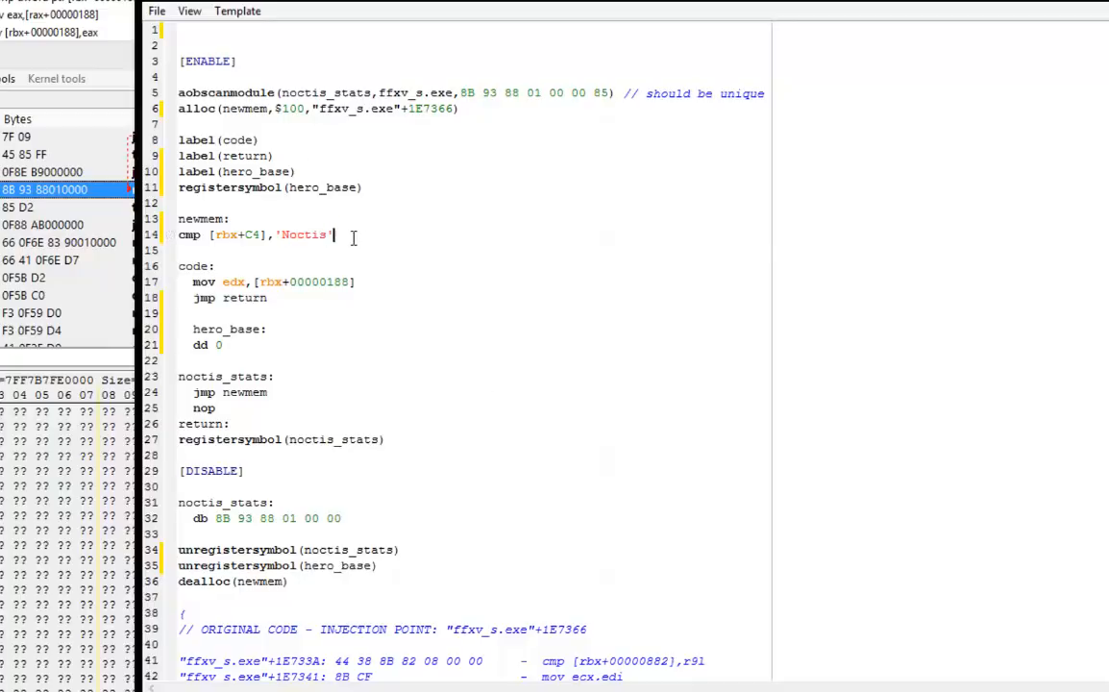
drag(336, 237, 329, 237)
key(shift+Up)
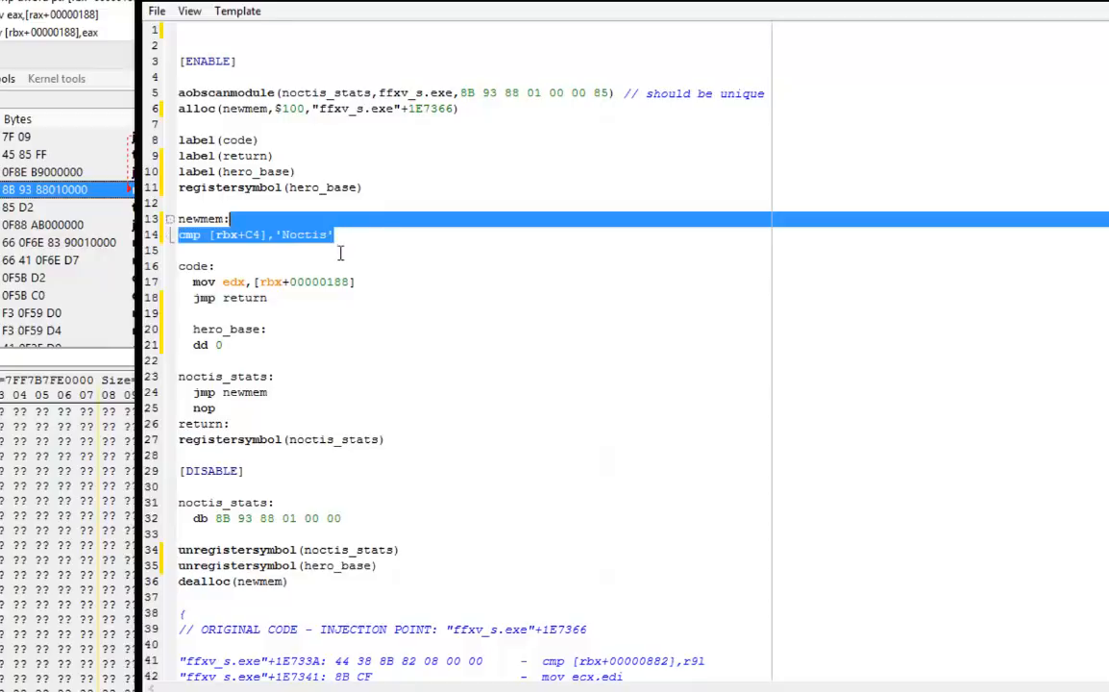
Follow the name comparison with jne code and mov [hero_base],rbx to store the matching character's base address.
click(340, 253)
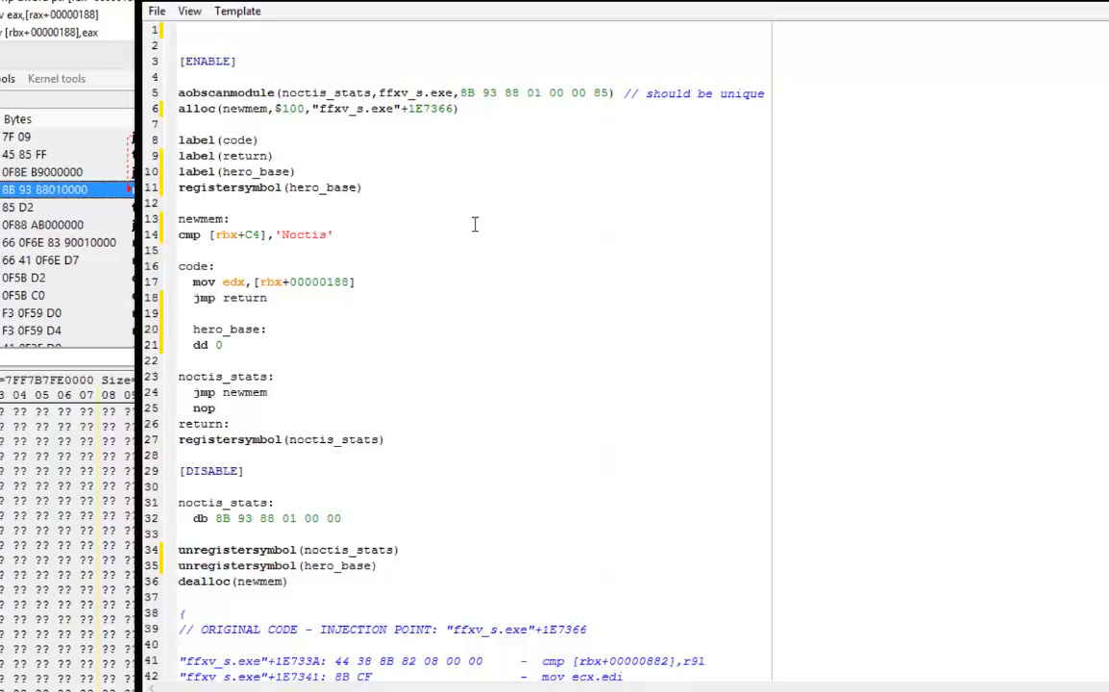
text(jne code)
key(Return)
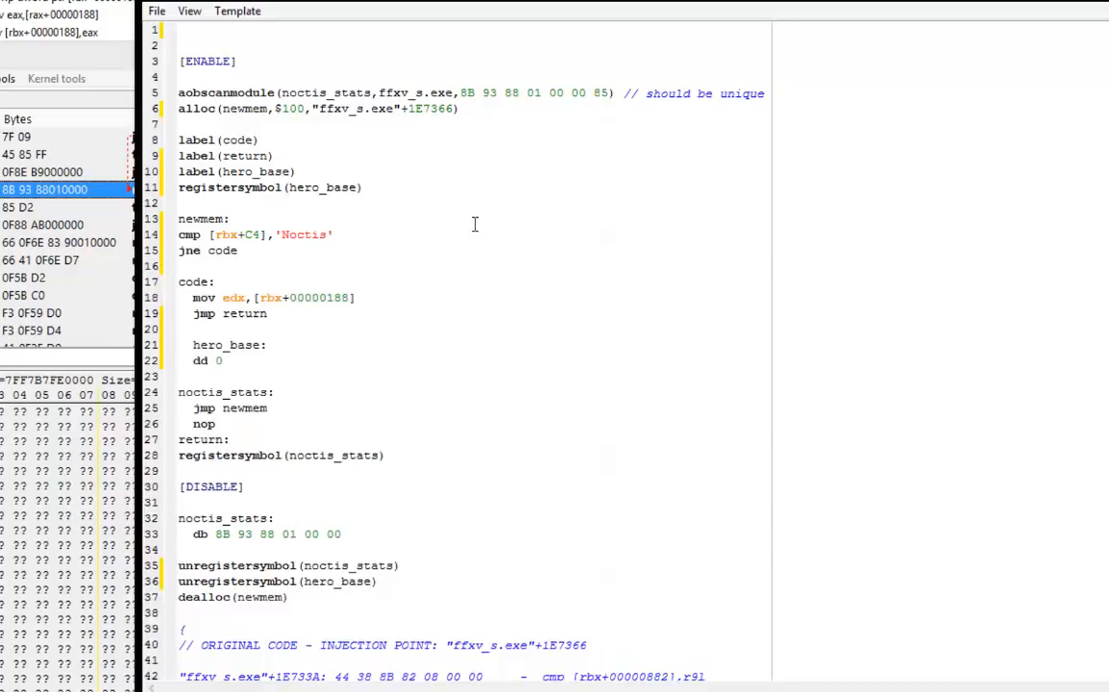
text(mov [hero_base],rbx)
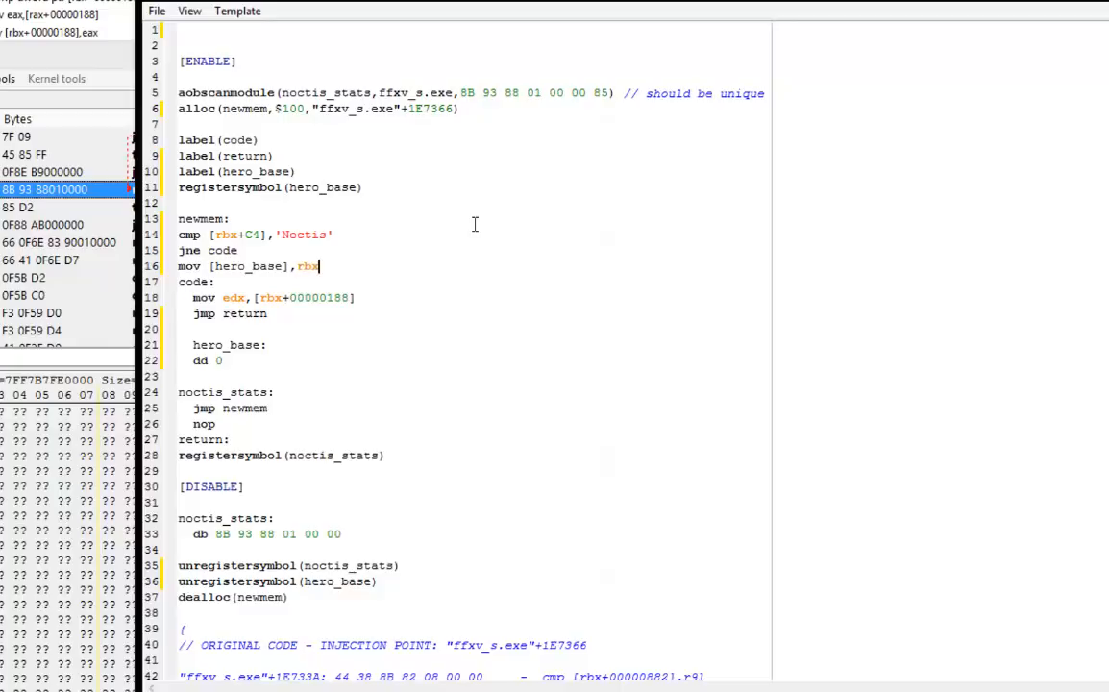
key(Return)
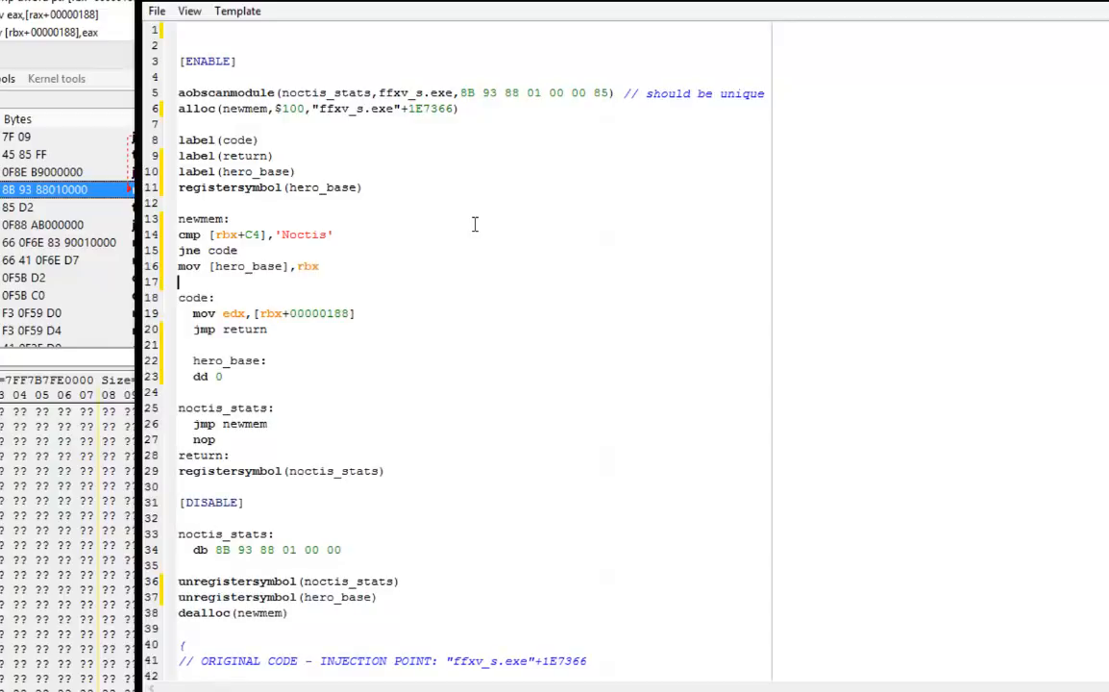
Review how the newmem lines compare the name with 'Noctis' and lead into the original code section.
click(332, 239)
drag(333, 240, 279, 266)
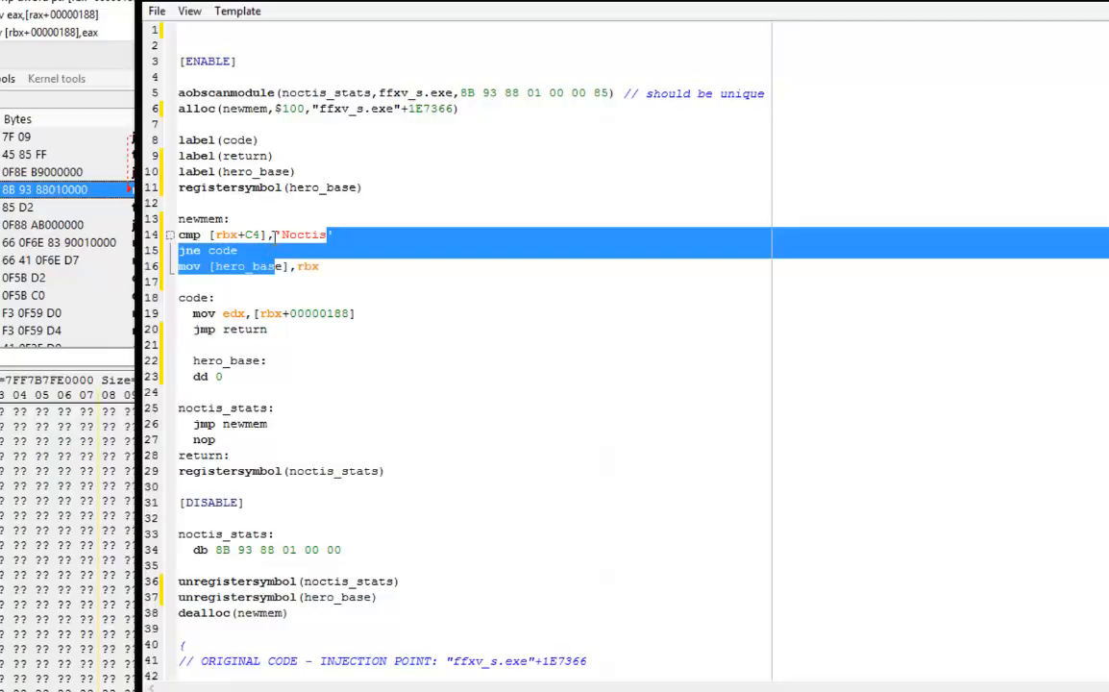
click(349, 250)
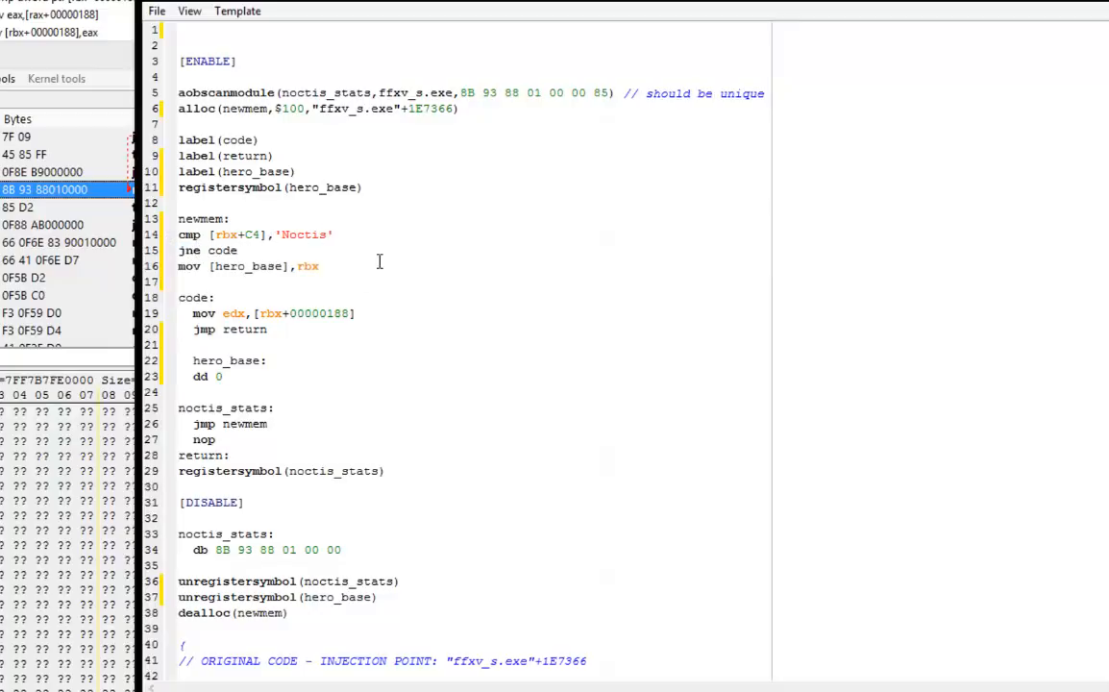
drag(368, 324, 202, 300)
drag(306, 219, 326, 235)
double_click(300, 235)
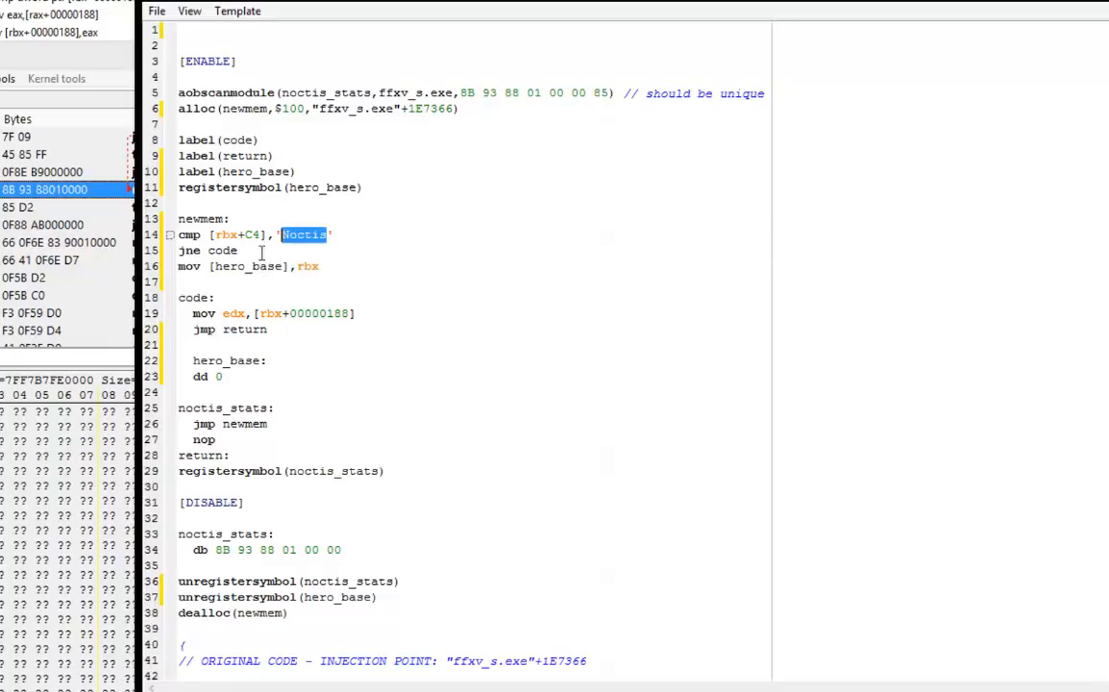
click(275, 367)
click(235, 388)
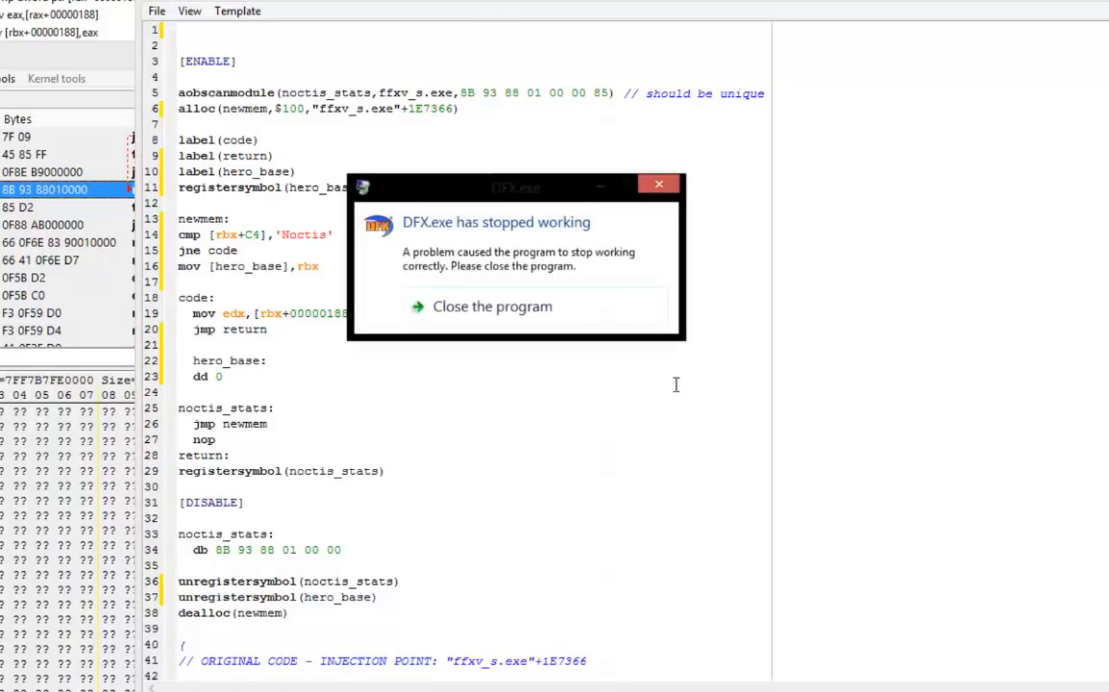
Close the crashed DFX.exe program and move the Auto assemble window aside.
click(529, 312)
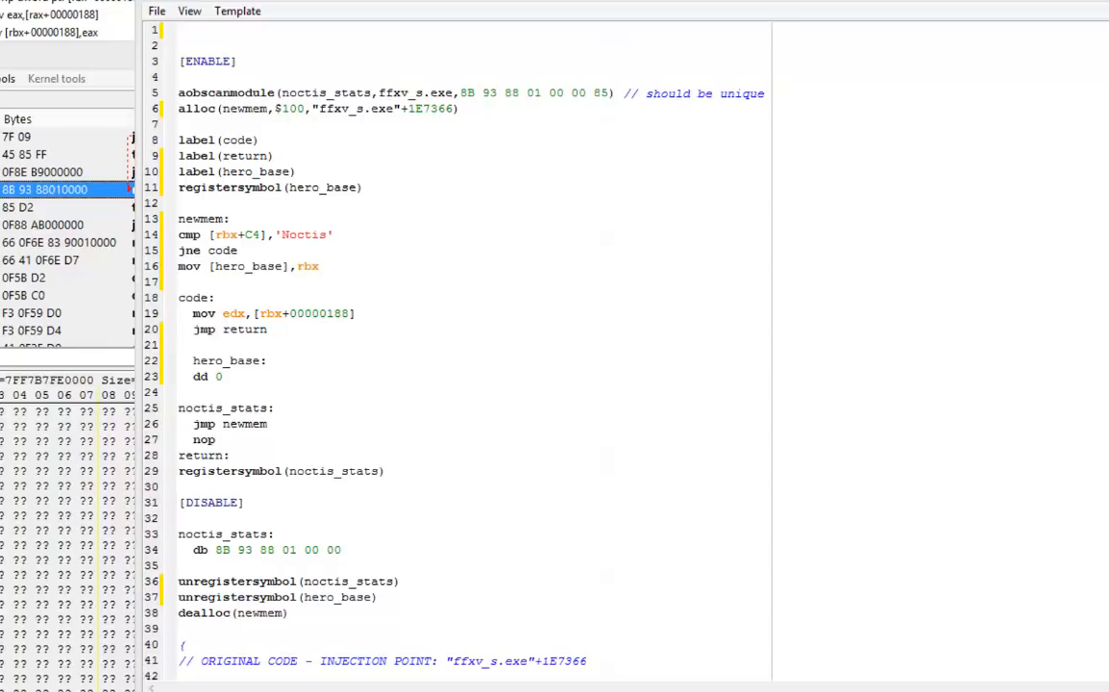
drag(283, 1, 432, 0)
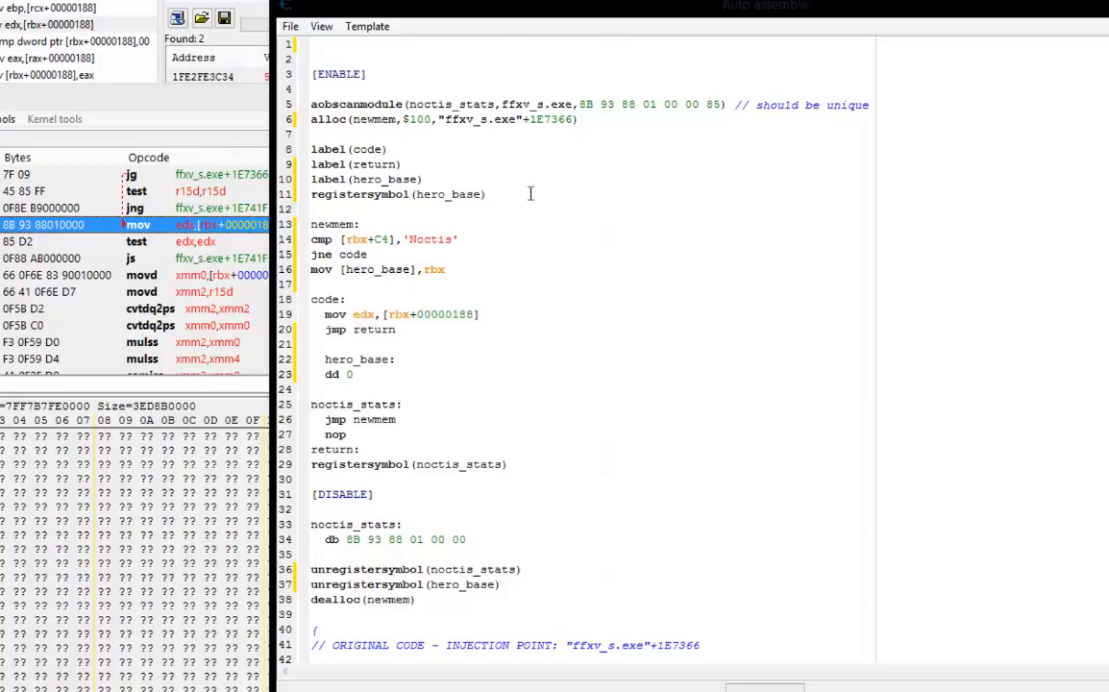
Examine the original instruction mov edx,[rbx+00000188] in the code section against the 'Noctis' comparison.
drag(502, 318, 624, 304)
click(616, 349)
drag(452, 240, 416, 240)
key(Down)
click(485, 321)
drag(483, 319, 404, 300)
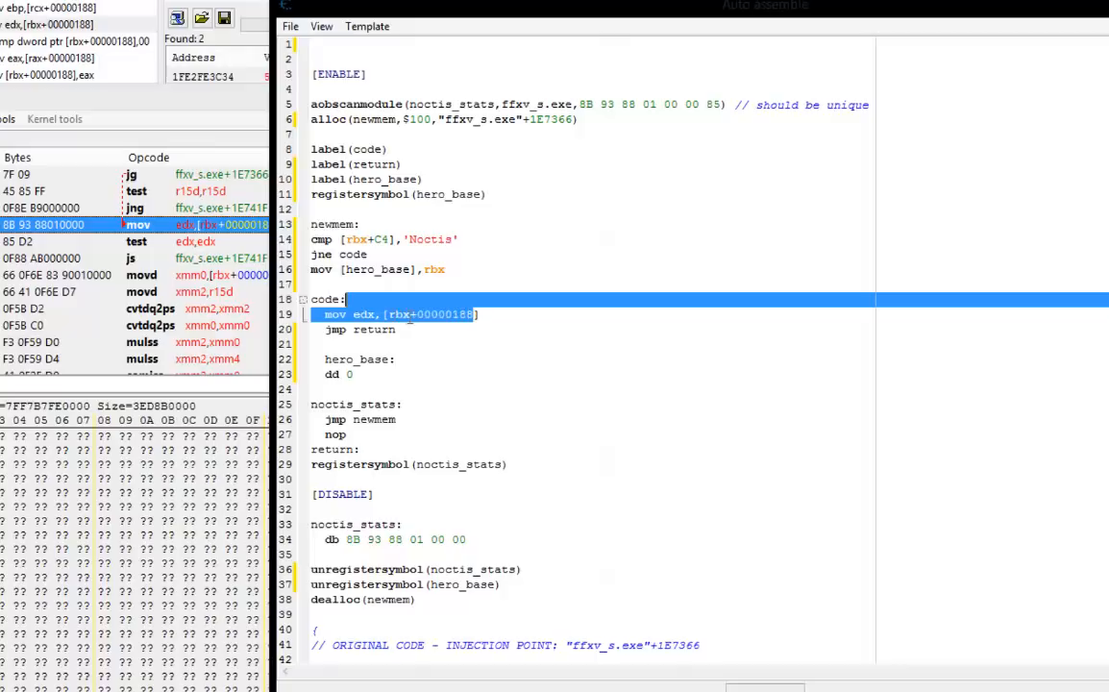
click(512, 316)
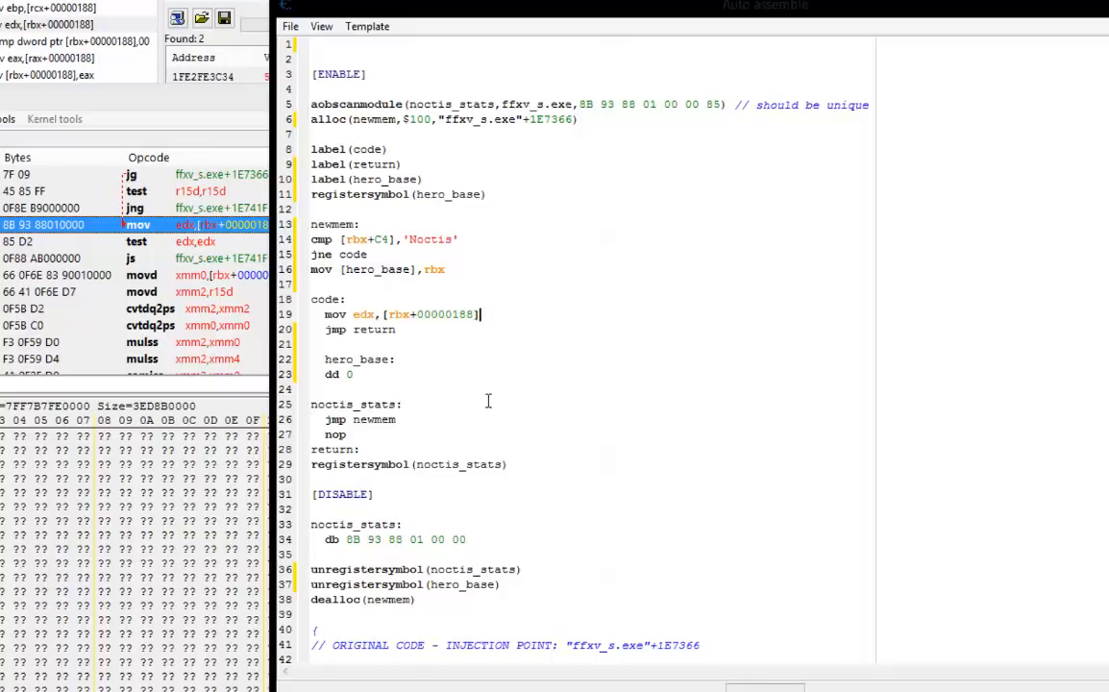
drag(486, 318, 391, 326)
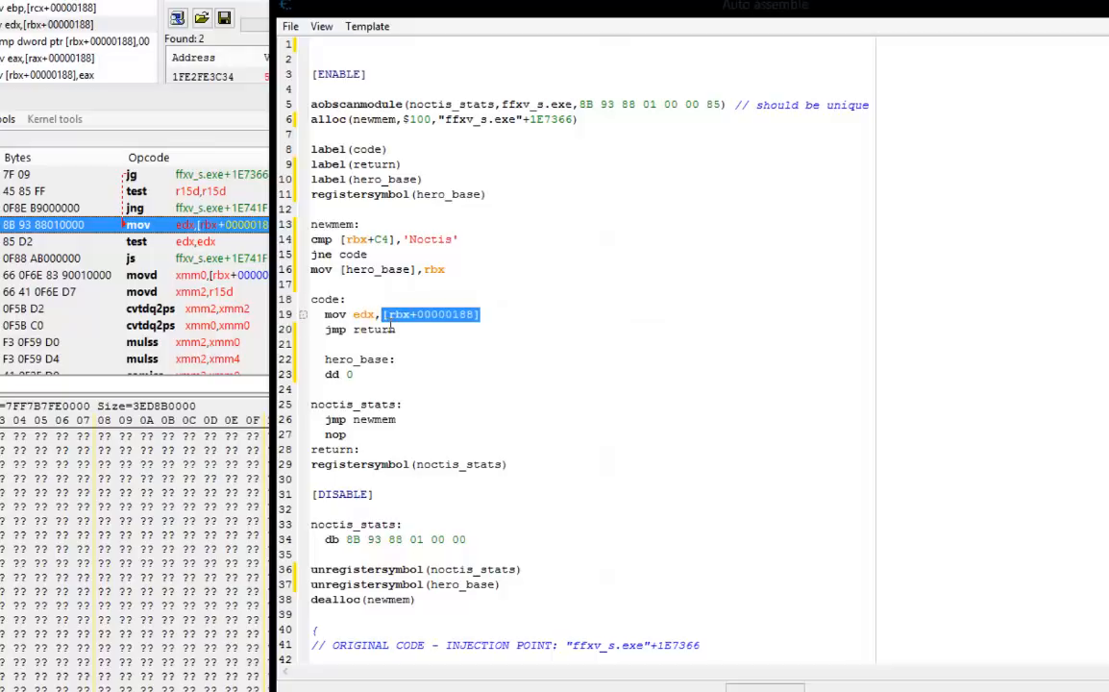
click(503, 332)
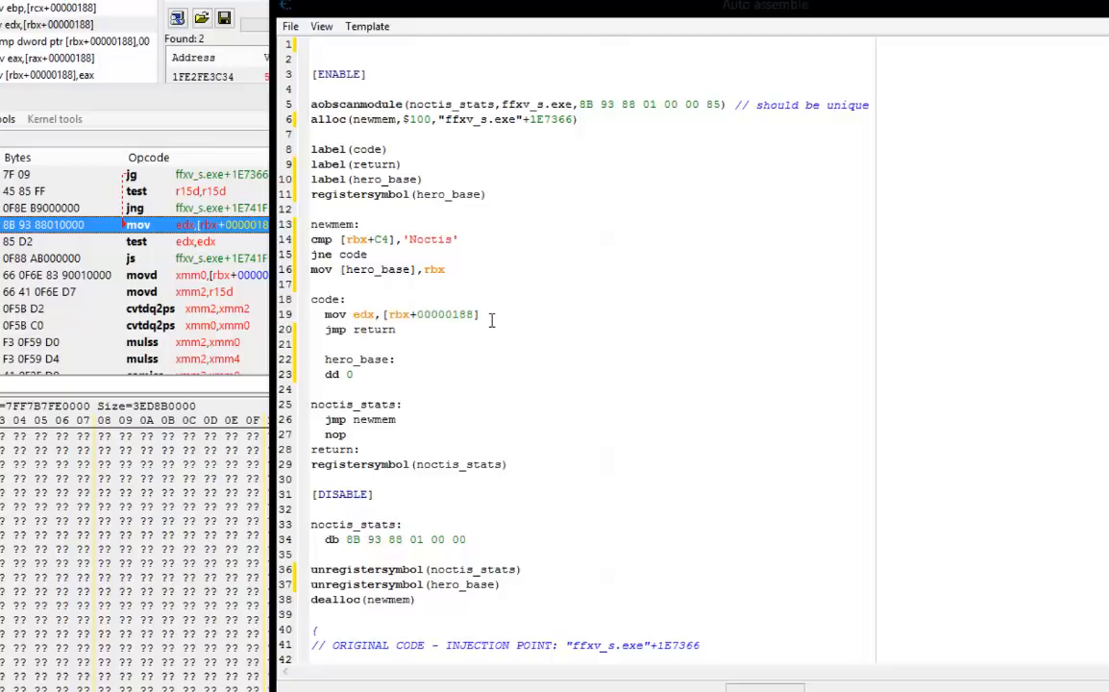
Examine the 'Noctis' string in the cmp line and how rbx is stored in [hero_base].
drag(454, 240, 421, 257)
double_click(429, 239)
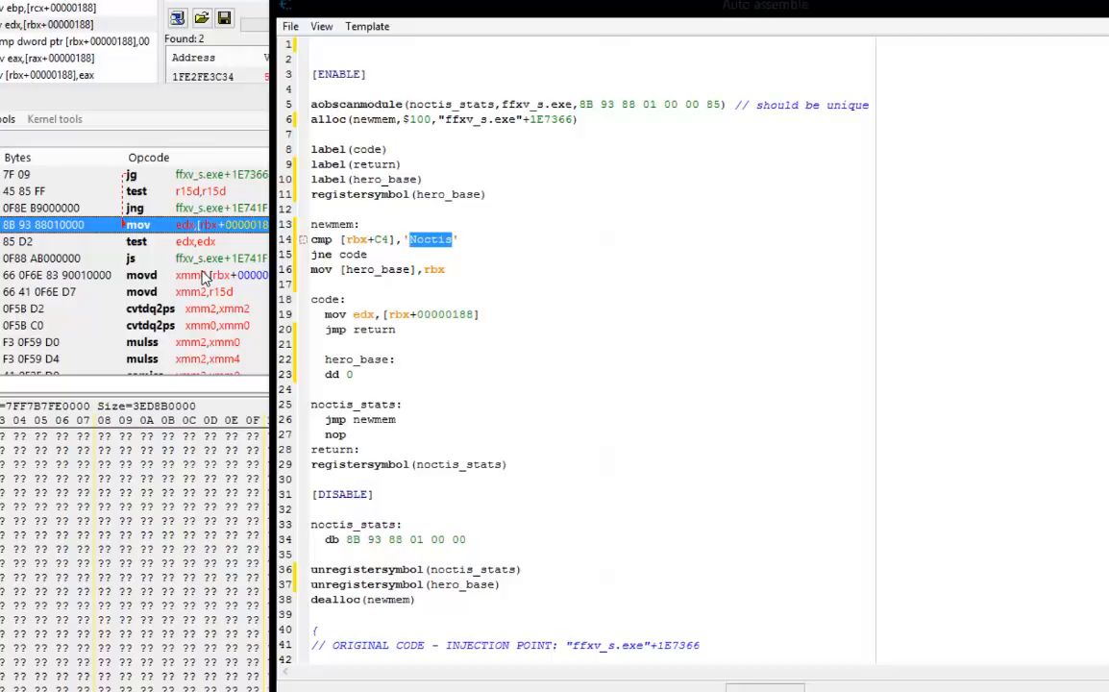
click(468, 246)
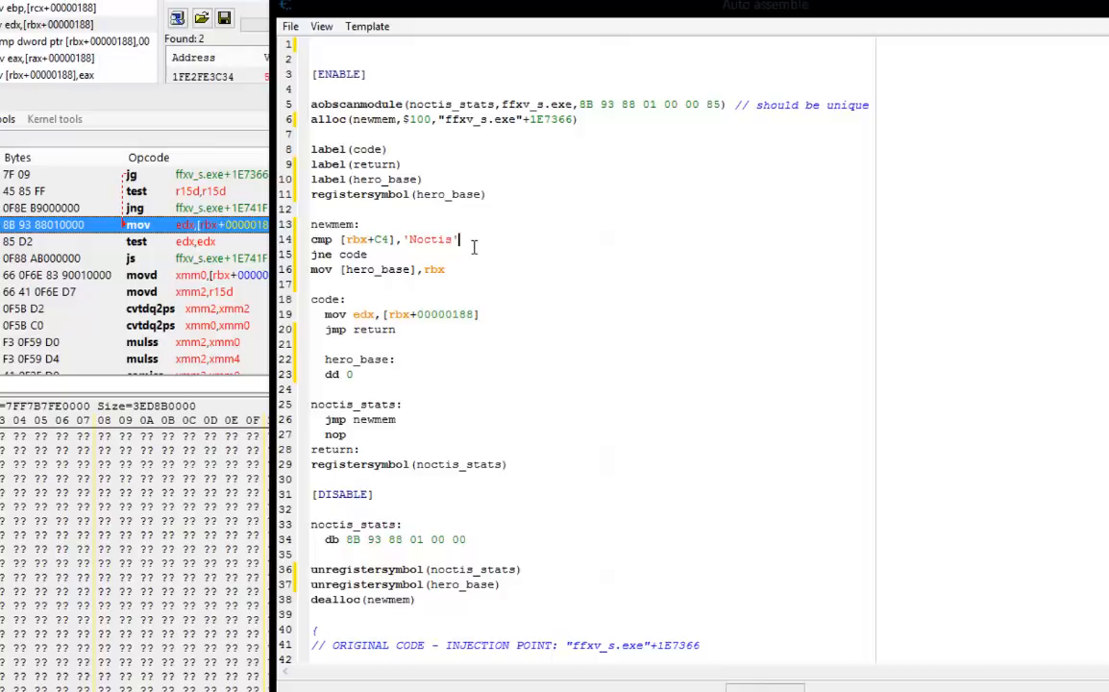
drag(467, 247, 419, 250)
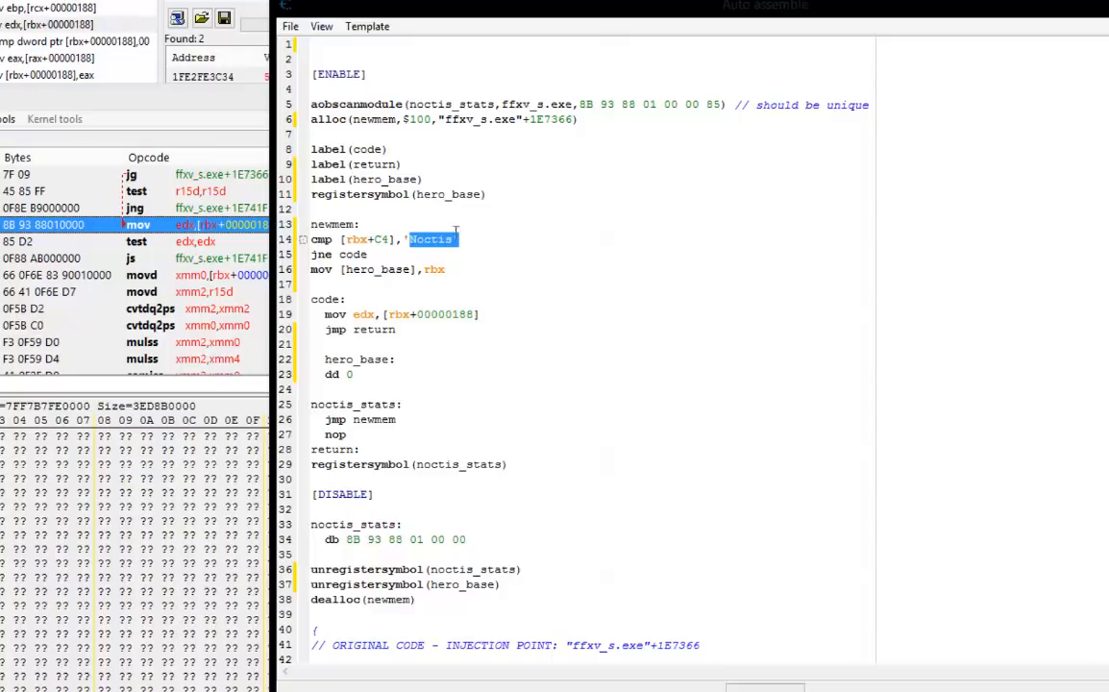
click(474, 250)
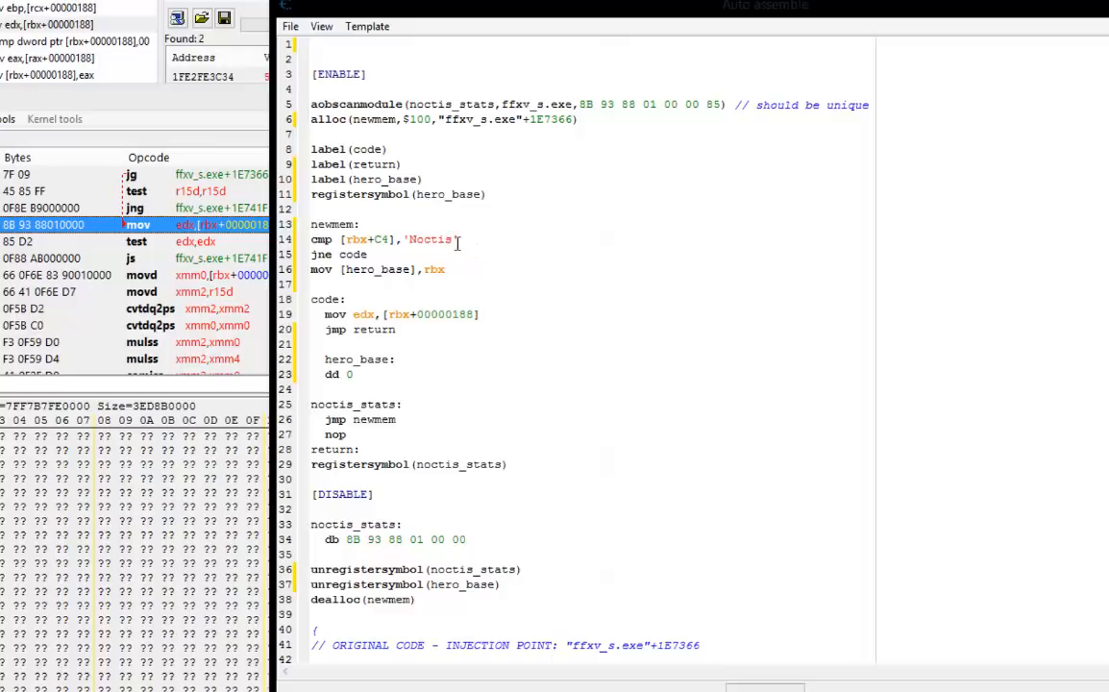
drag(459, 240, 411, 247)
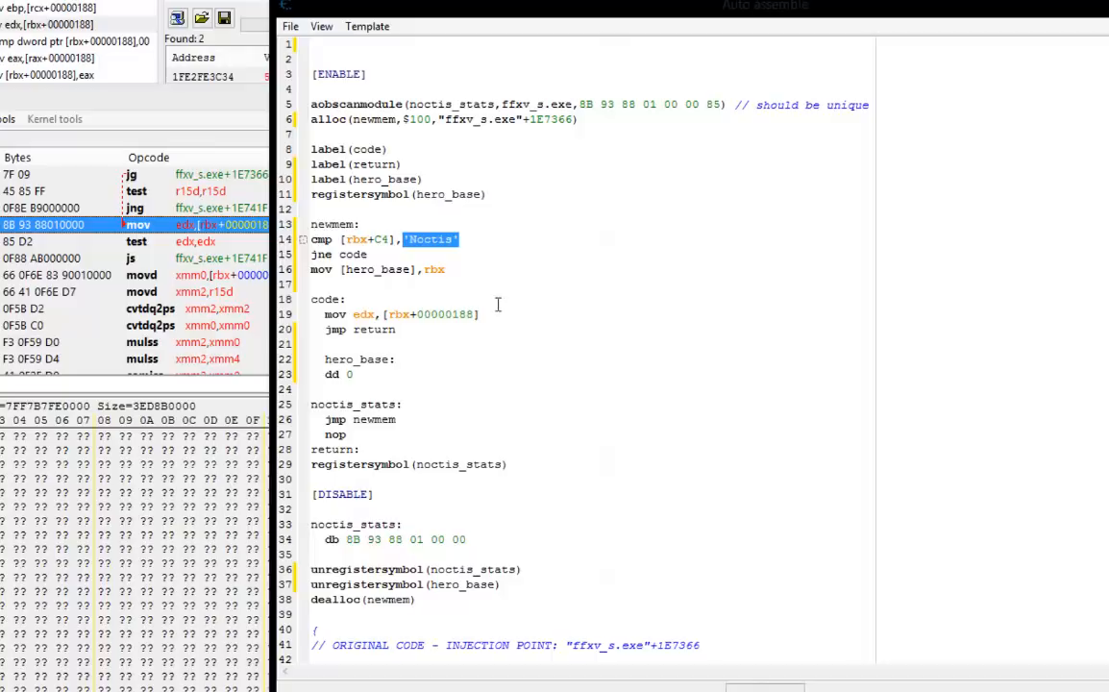
click(464, 262)
drag(462, 275, 413, 269)
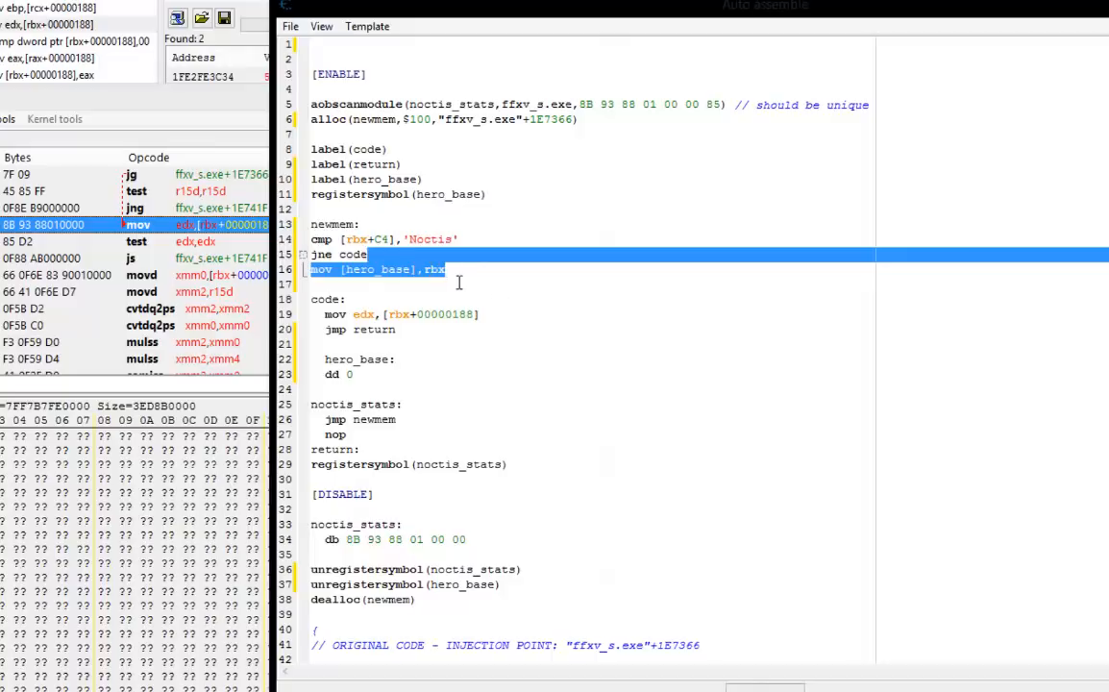
click(459, 278)
double_click(397, 314)
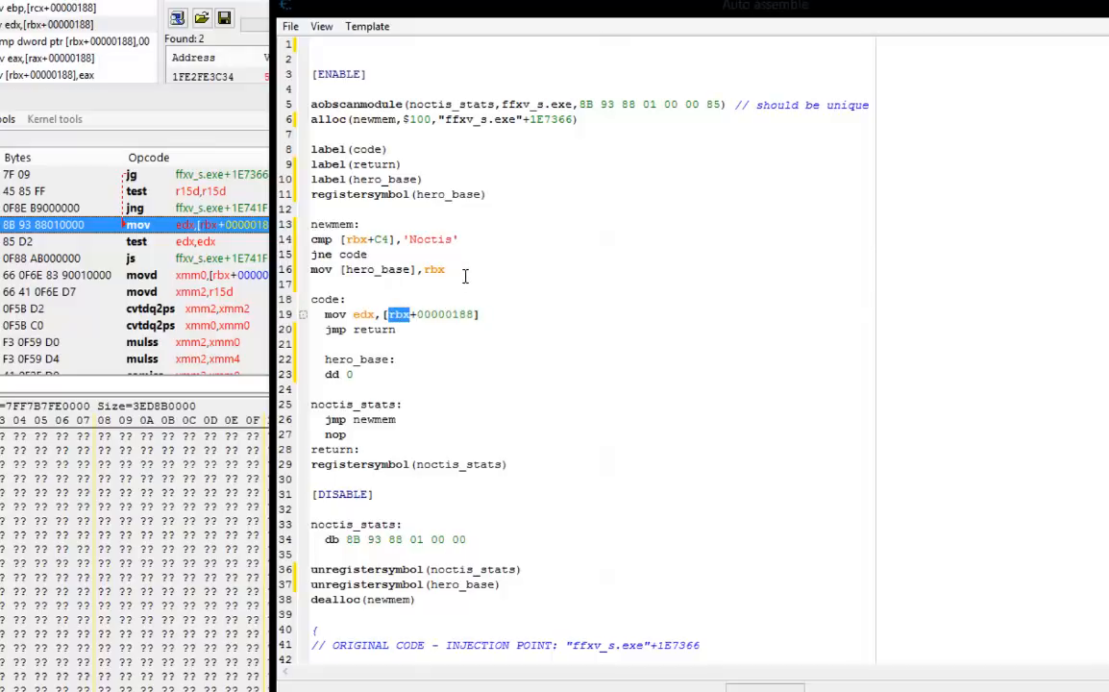
drag(450, 274, 426, 273)
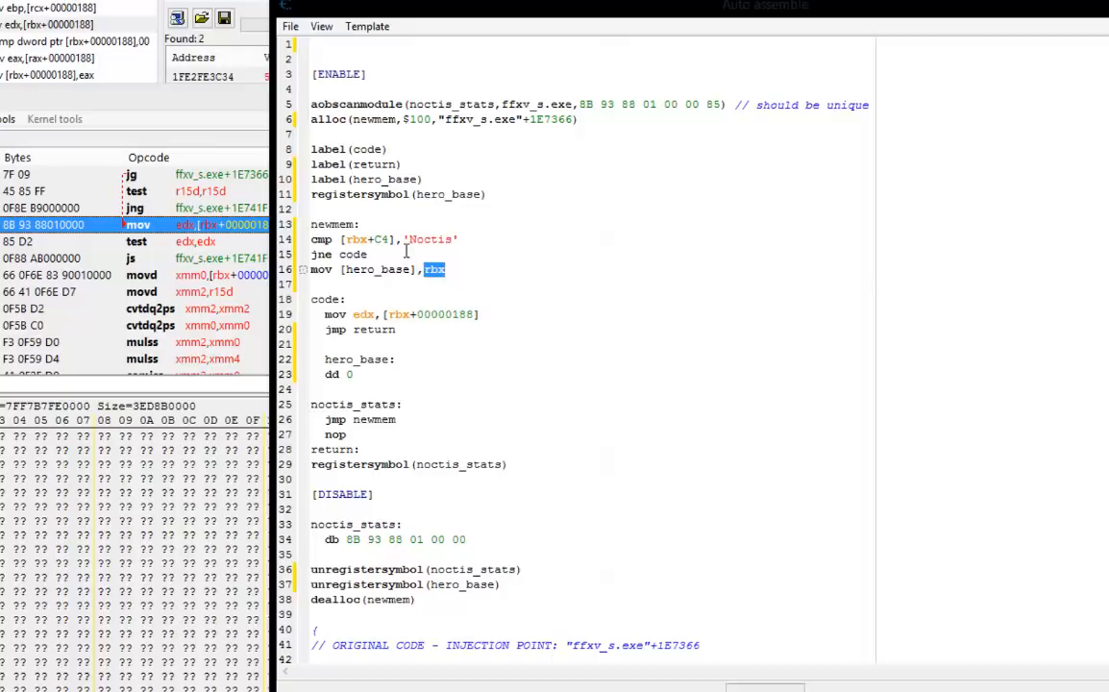
drag(411, 273, 342, 274)
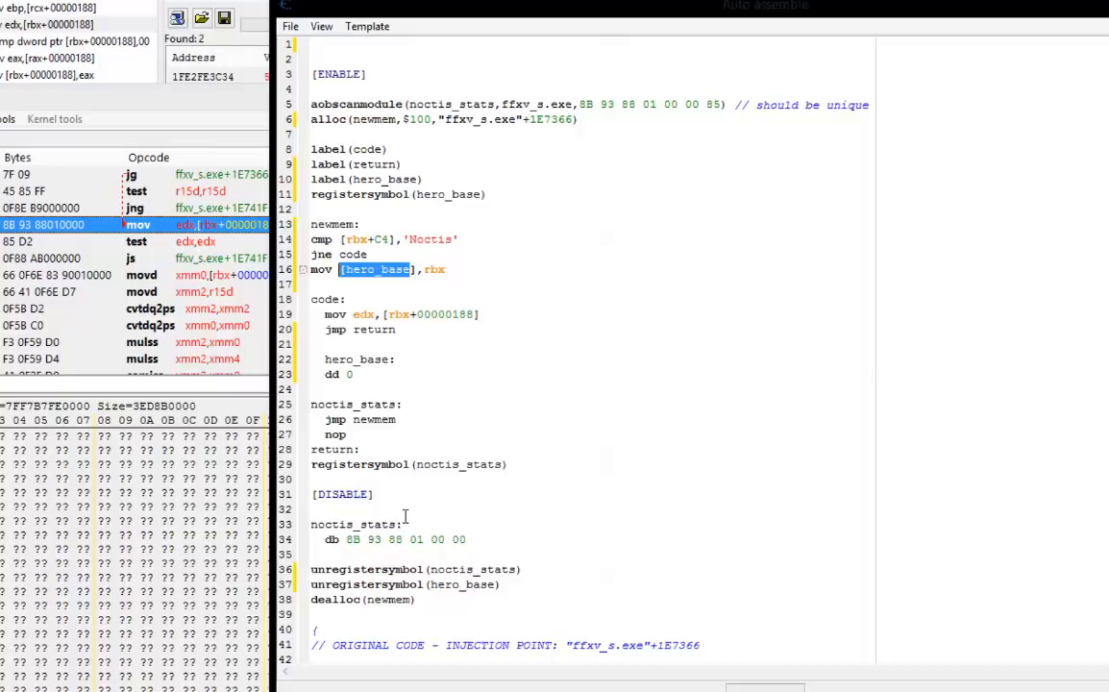
Assign the finished injection script to the current cheat table and close the Auto assemble window.
click(396, 361)
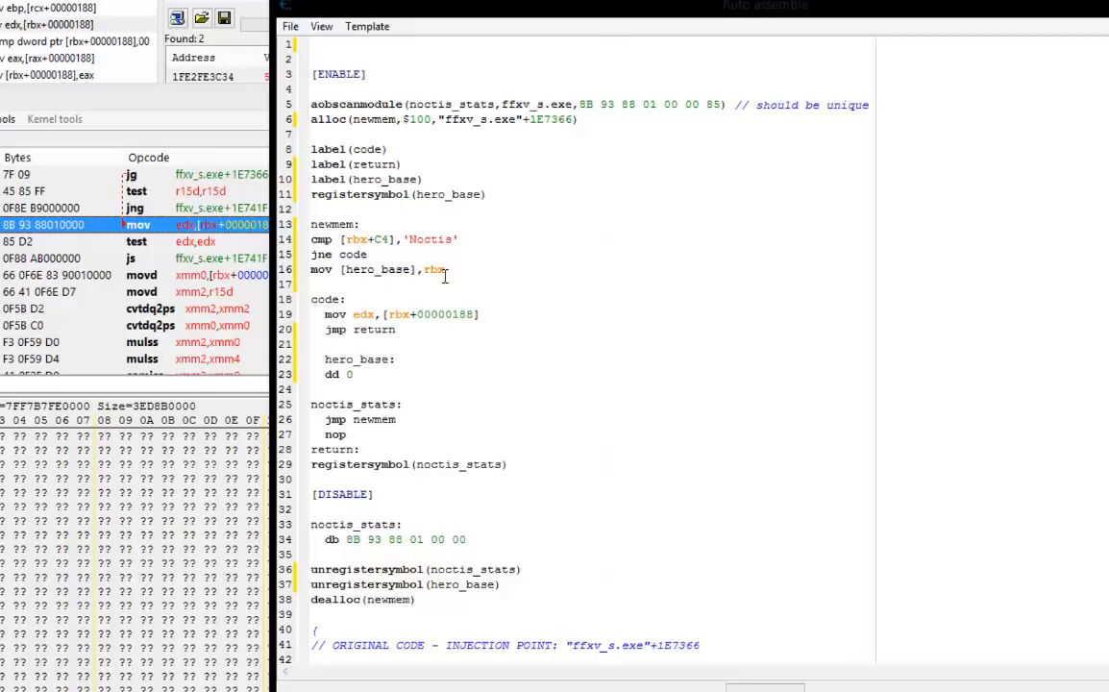
double_click(350, 375)
click(289, 27)
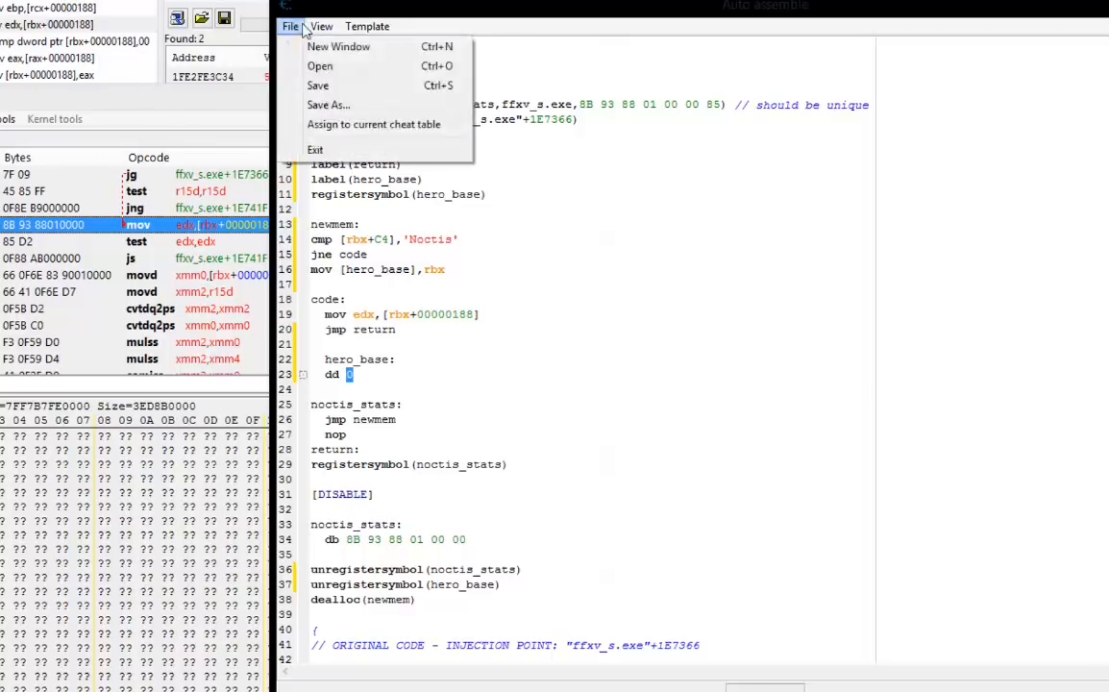
click(289, 27)
click(336, 117)
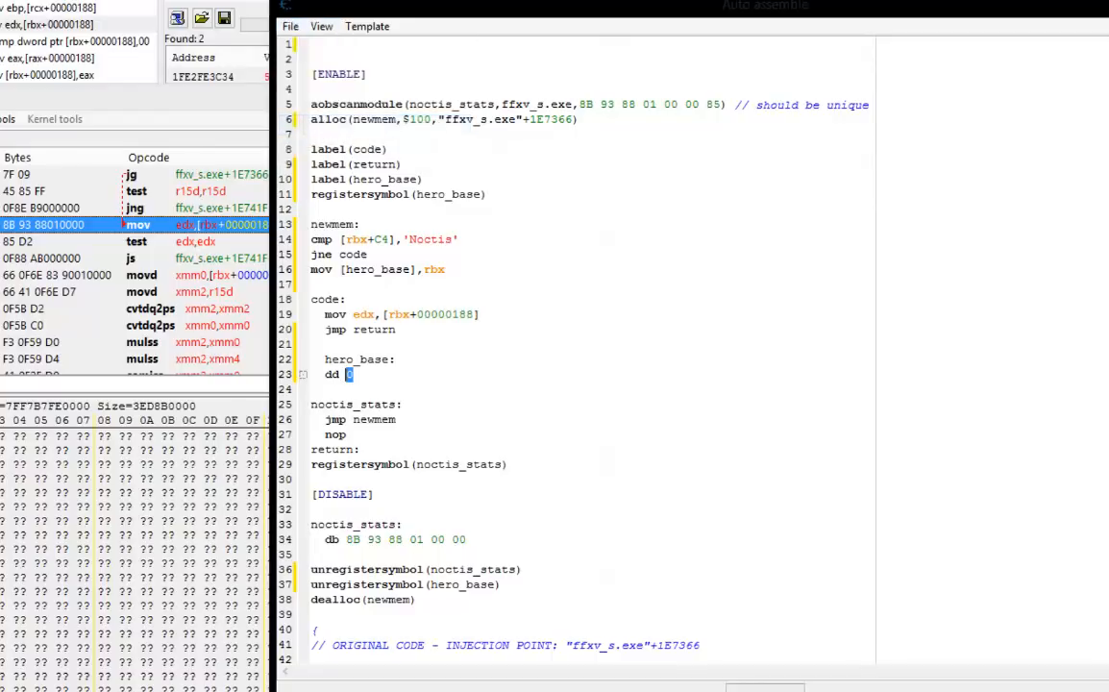
click(1107, 3)
drag(614, 2, 428, 0)
Rename the Auto Assemble script entry "Notis Base Lookup" and move it above the undescribed address entry.
double_click(110, 413)
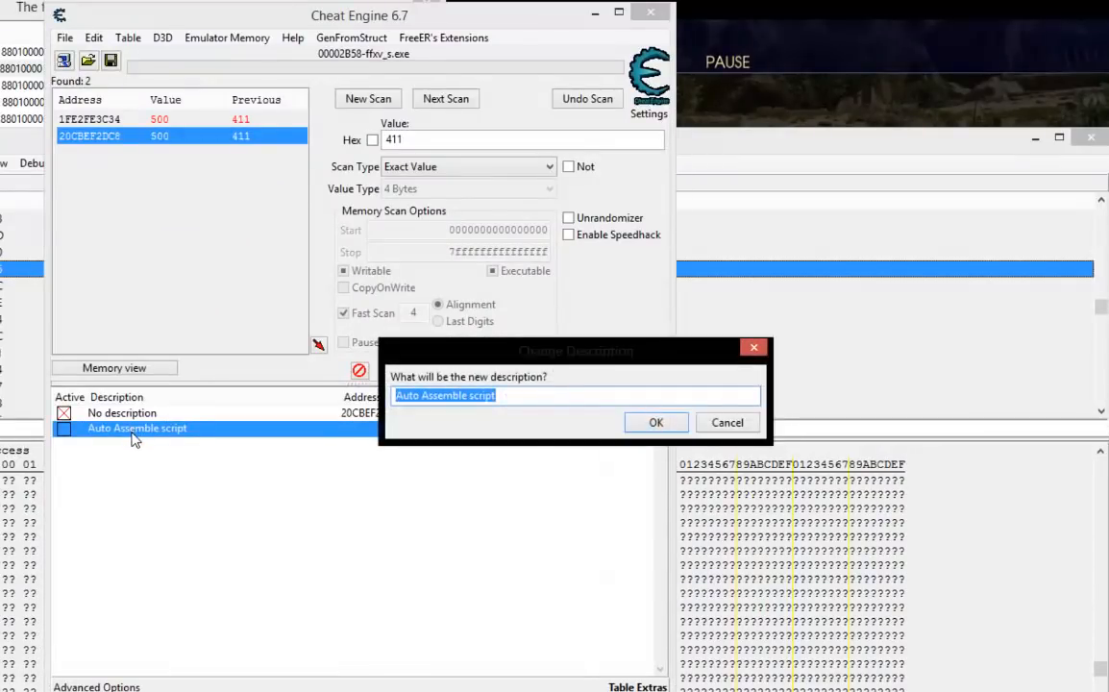
text(Noi)
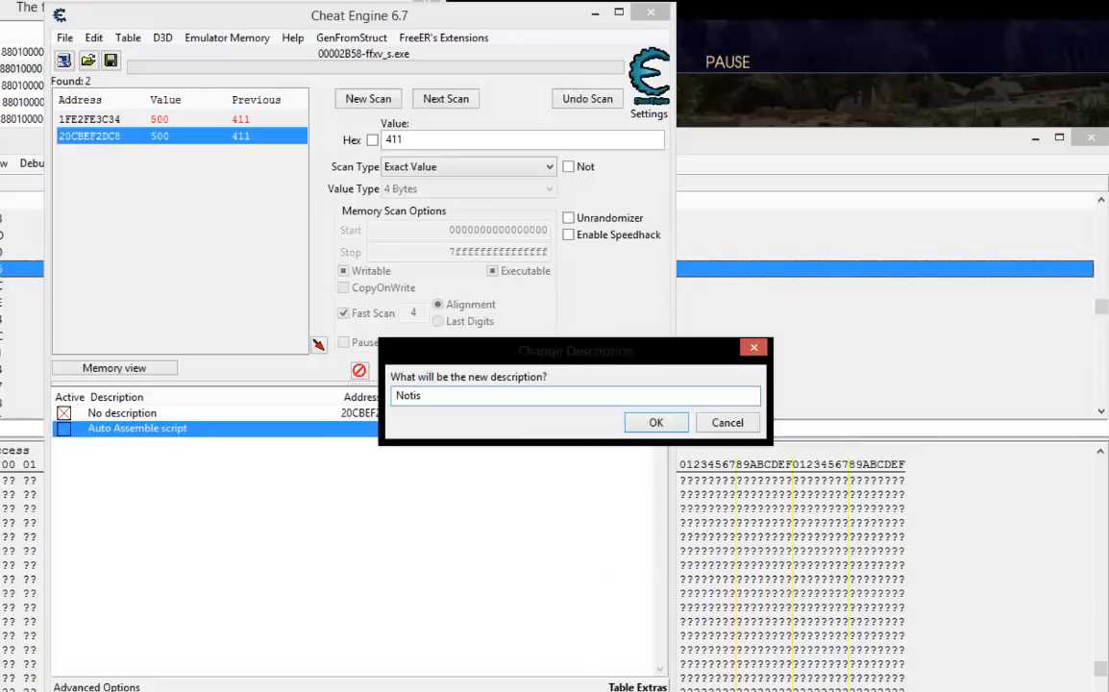
text(is Base Lookup)
click(663, 422)
drag(163, 432, 154, 415)
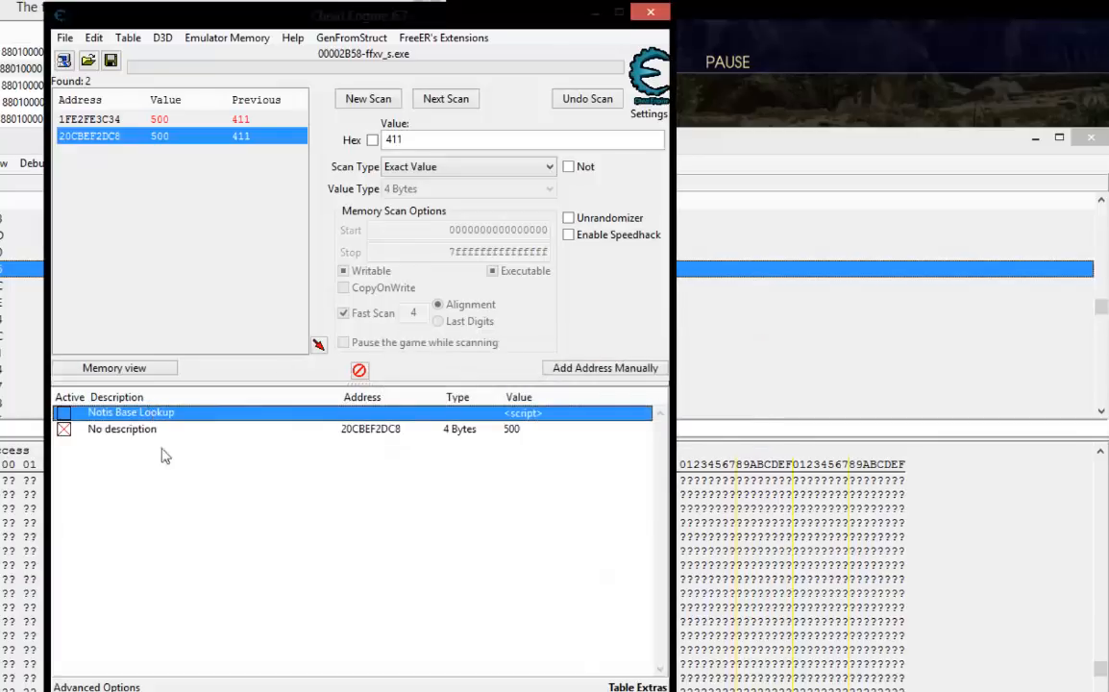
Unfreeze the undescribed address entry and activate the Notis Base Lookup script.
click(65, 434)
click(394, 469)
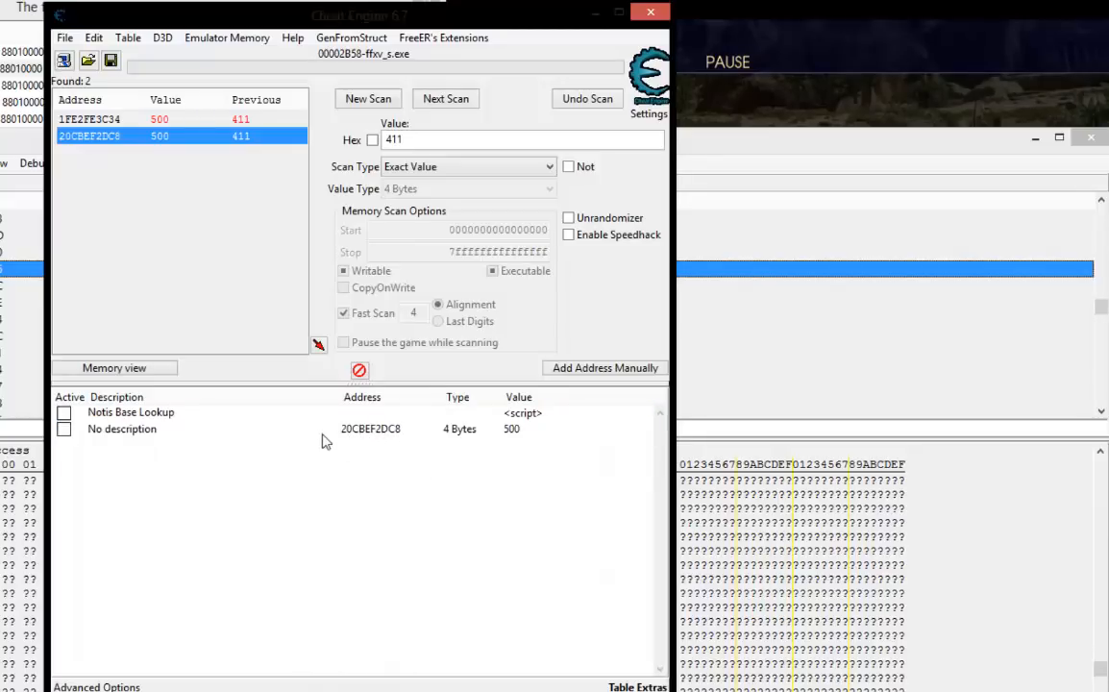
click(65, 414)
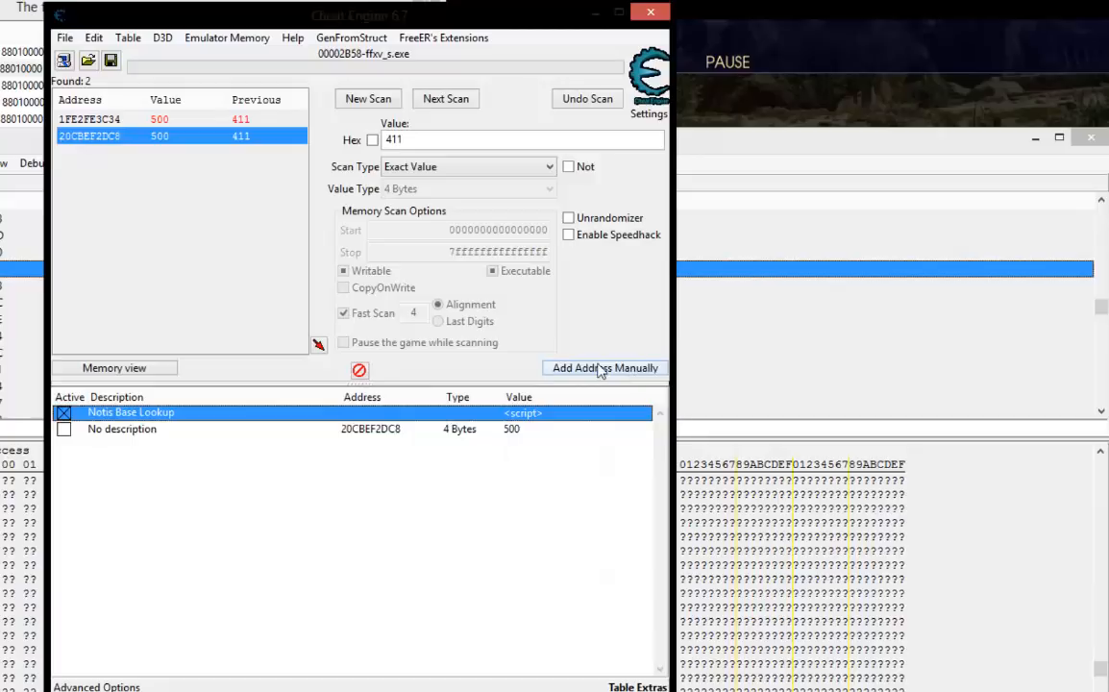
click(591, 370)
drag(550, 317, 663, 286)
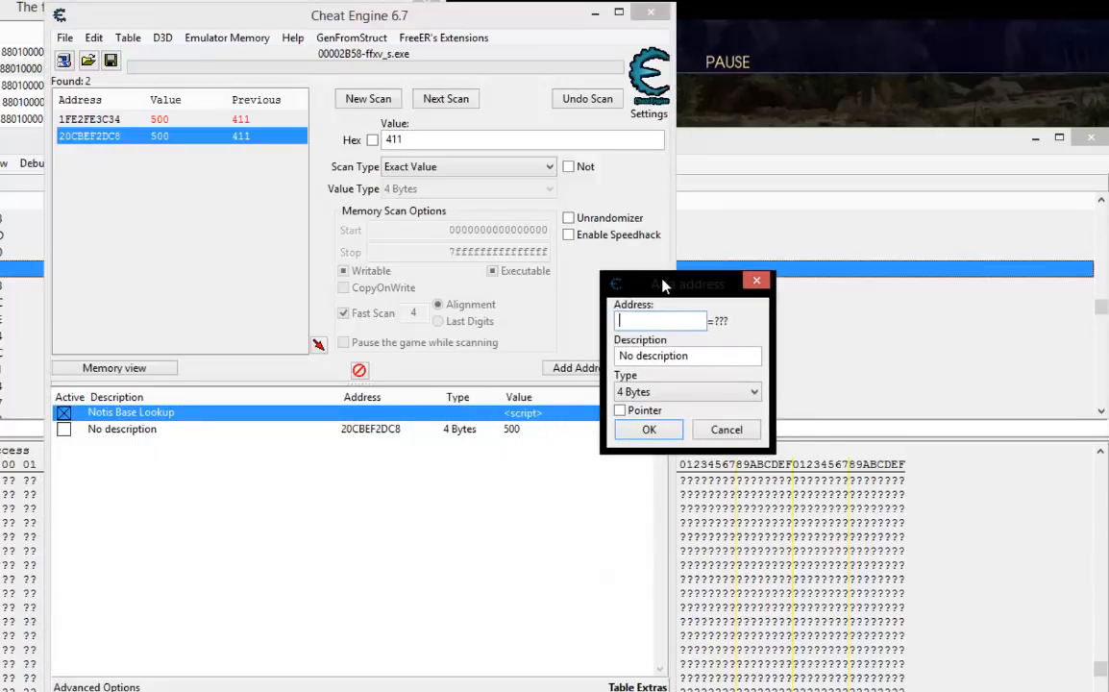
click(726, 429)
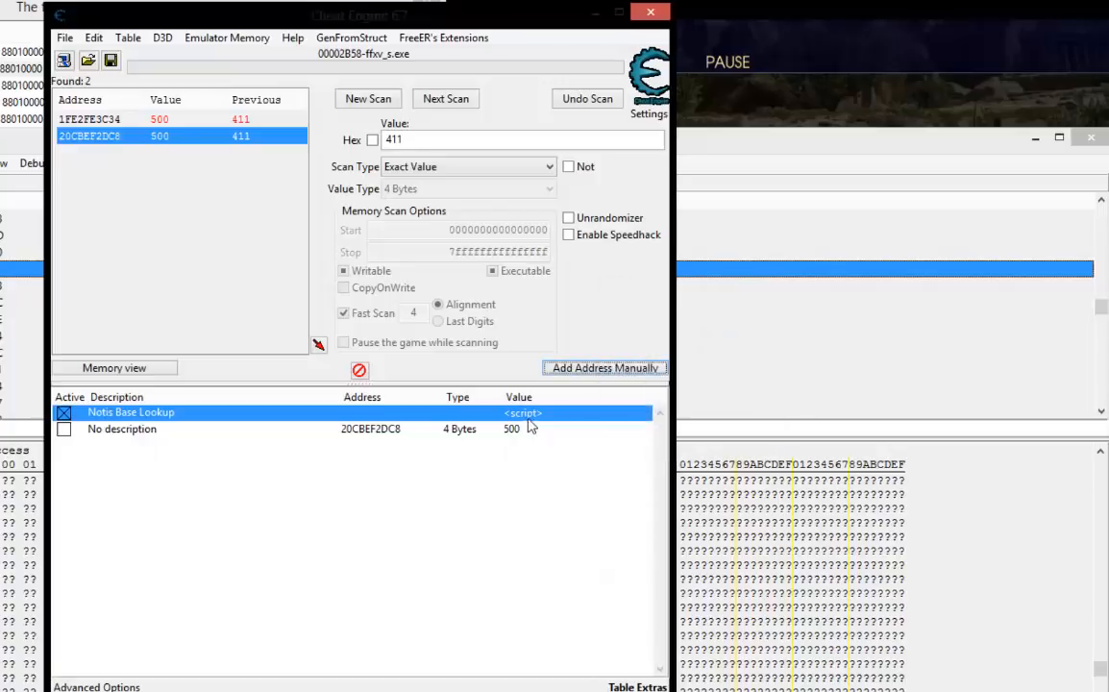
Copy the hero_base symbol name from the Notis Base Lookup script and close the script.
double_click(533, 414)
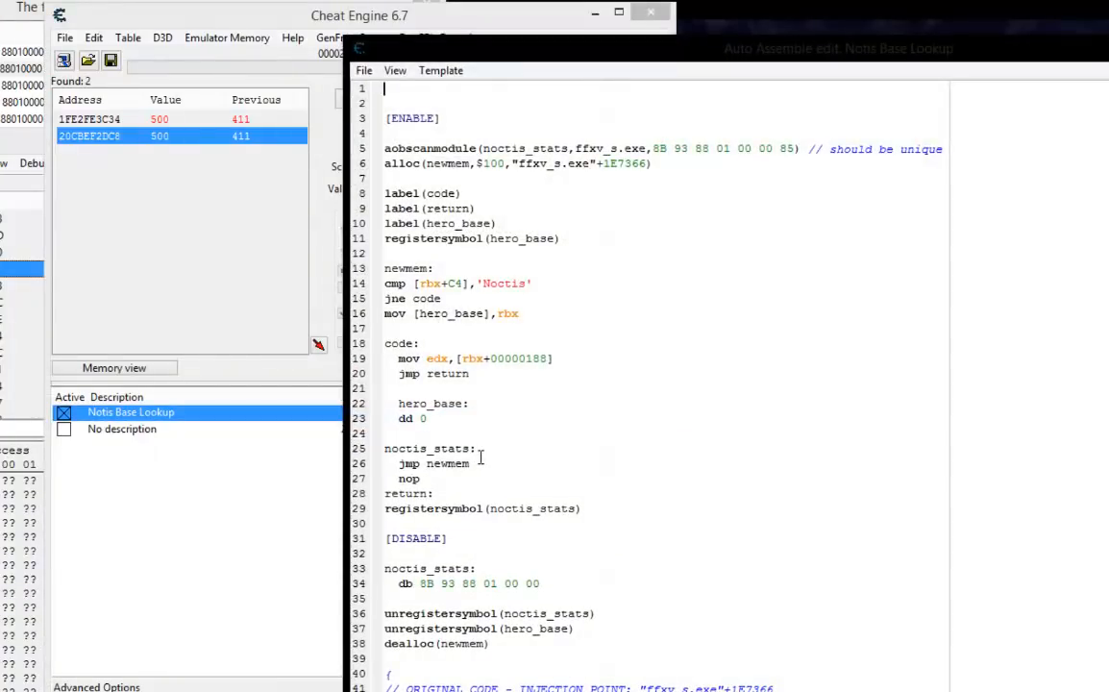
drag(466, 404, 405, 417)
right_click(405, 417)
click(432, 430)
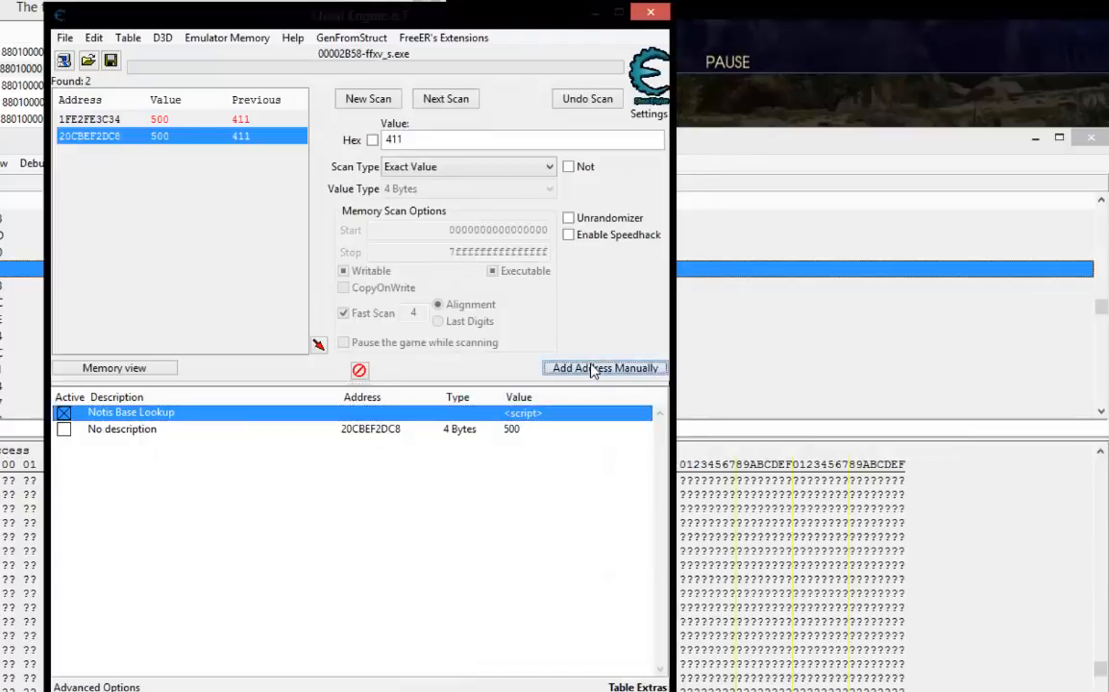
Add an address entry for [hero_base] with the 4 Bytes type to the cheat table.
click(565, 371)
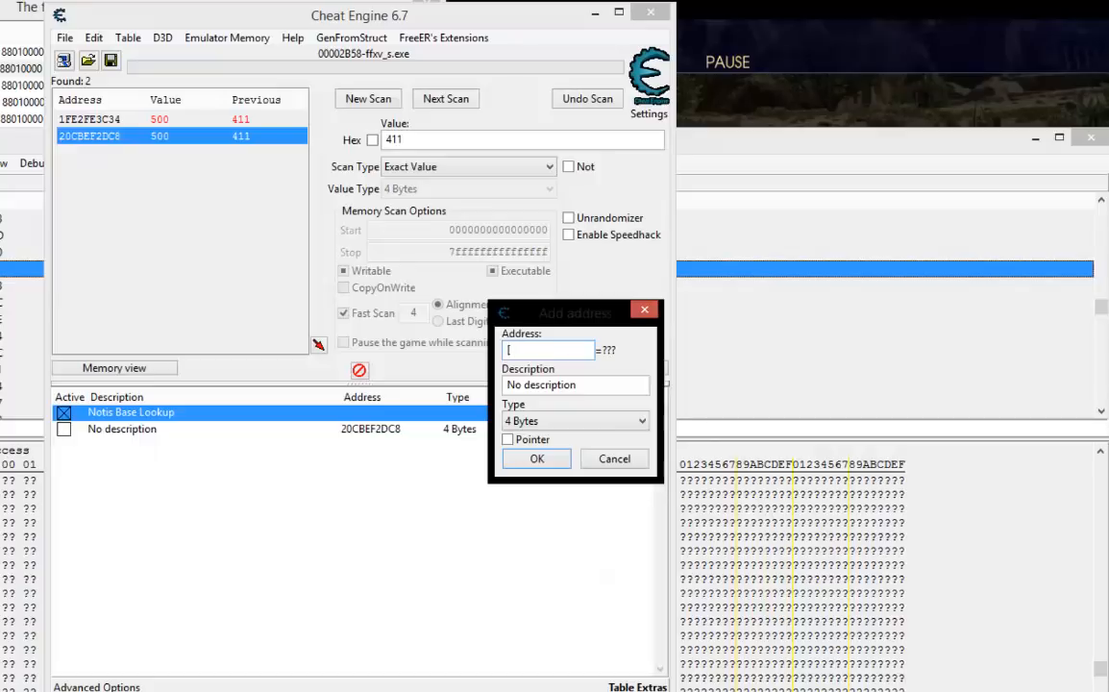
text(hero_base])
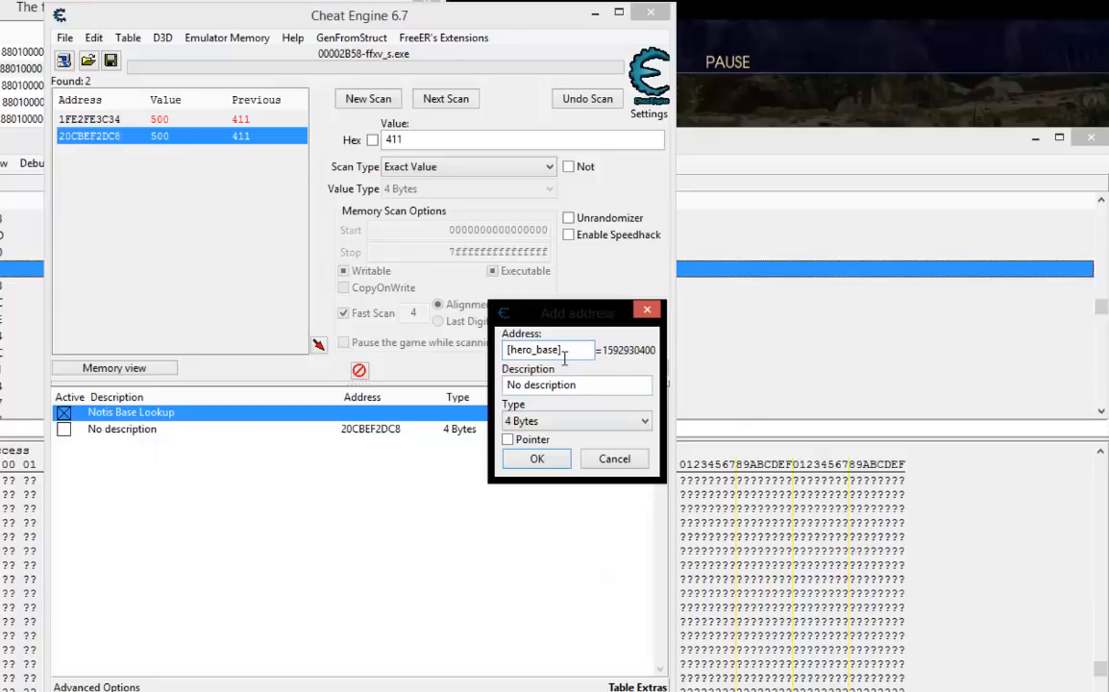
double_click(563, 356)
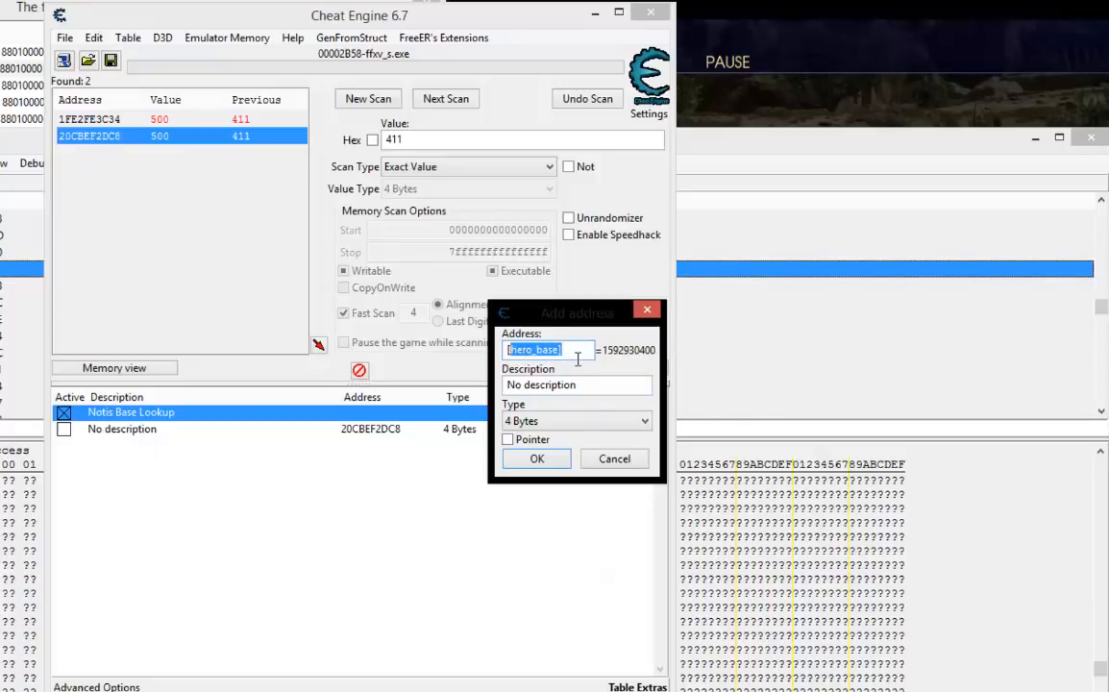
click(577, 358)
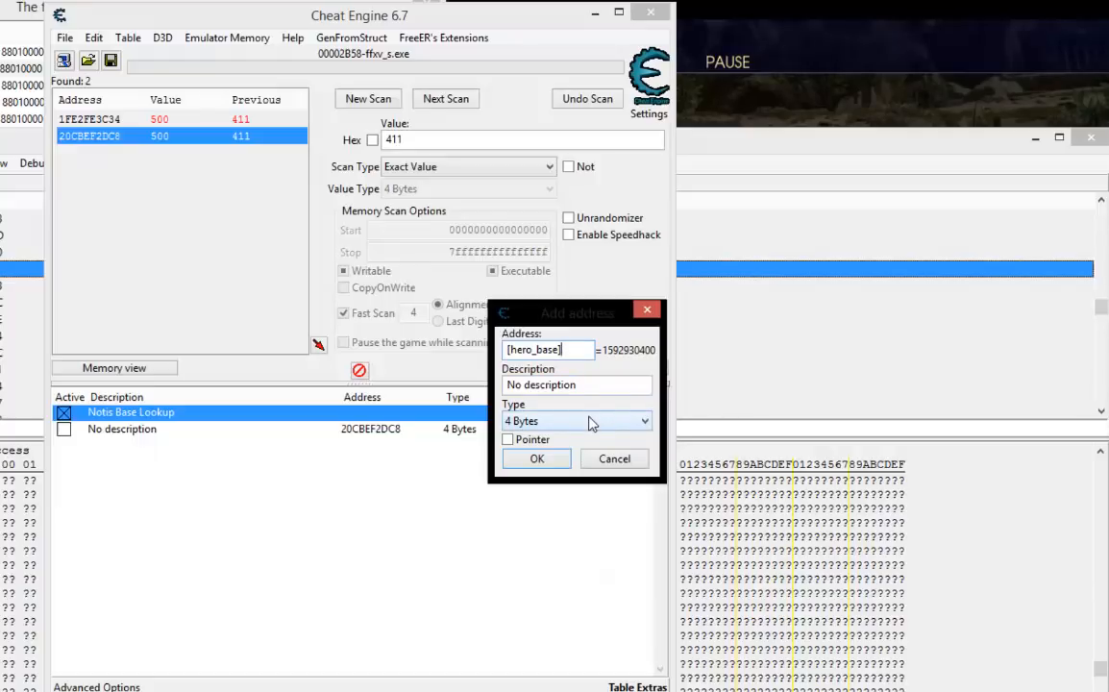
scroll(591, 424, up, 1)
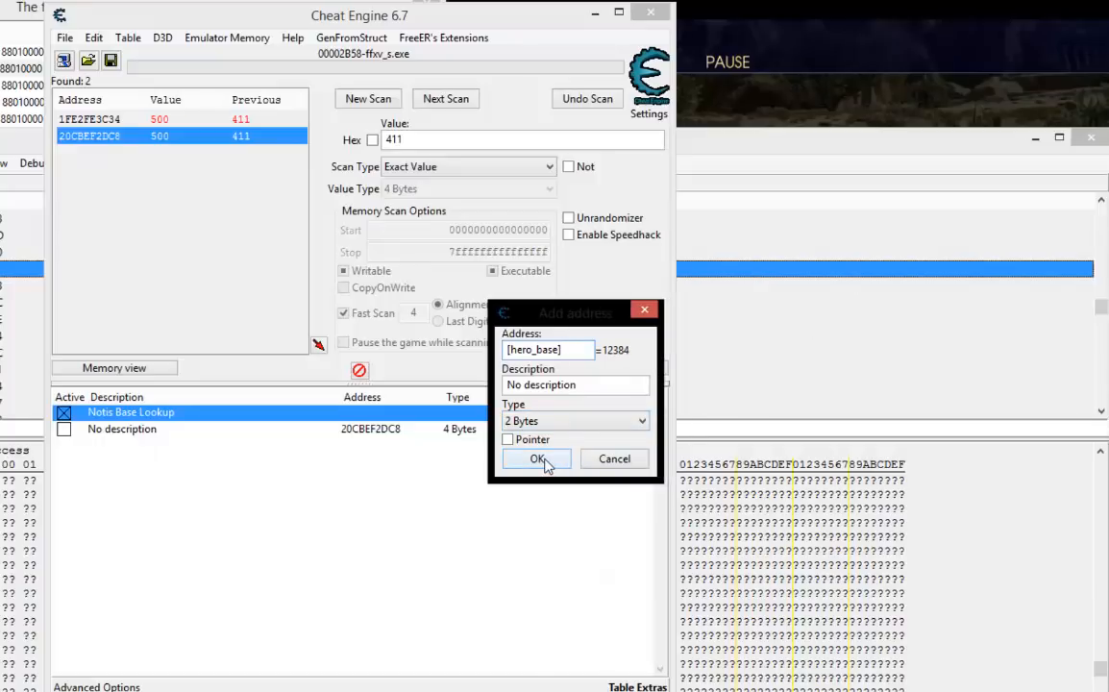
click(529, 421)
click(524, 477)
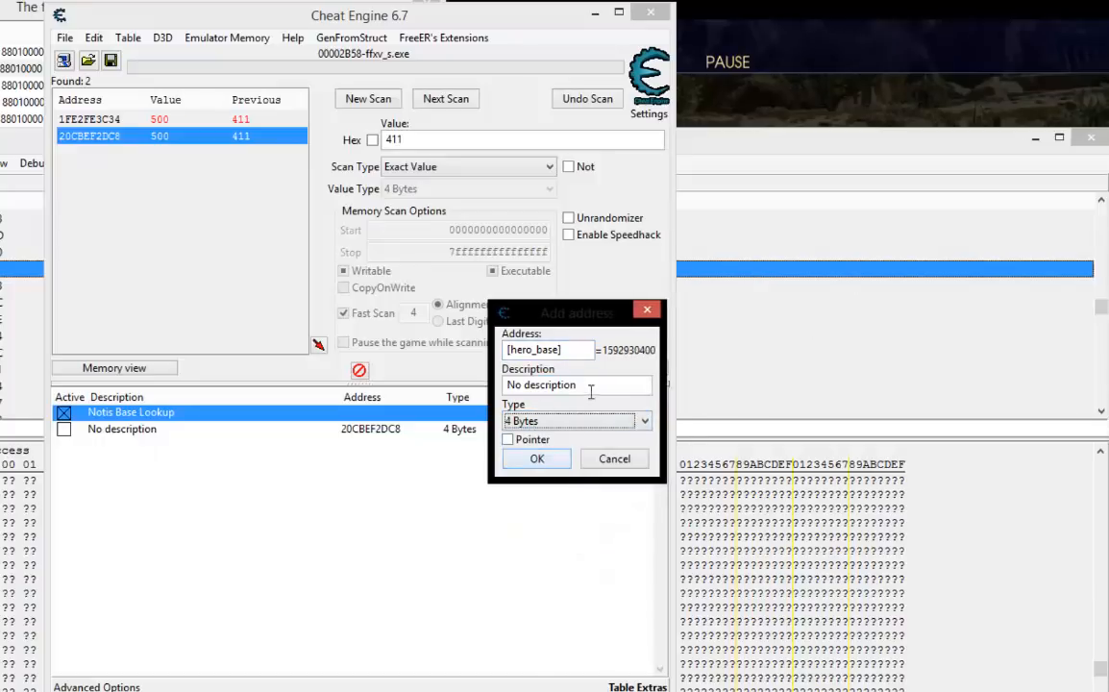
click(548, 460)
click(352, 446)
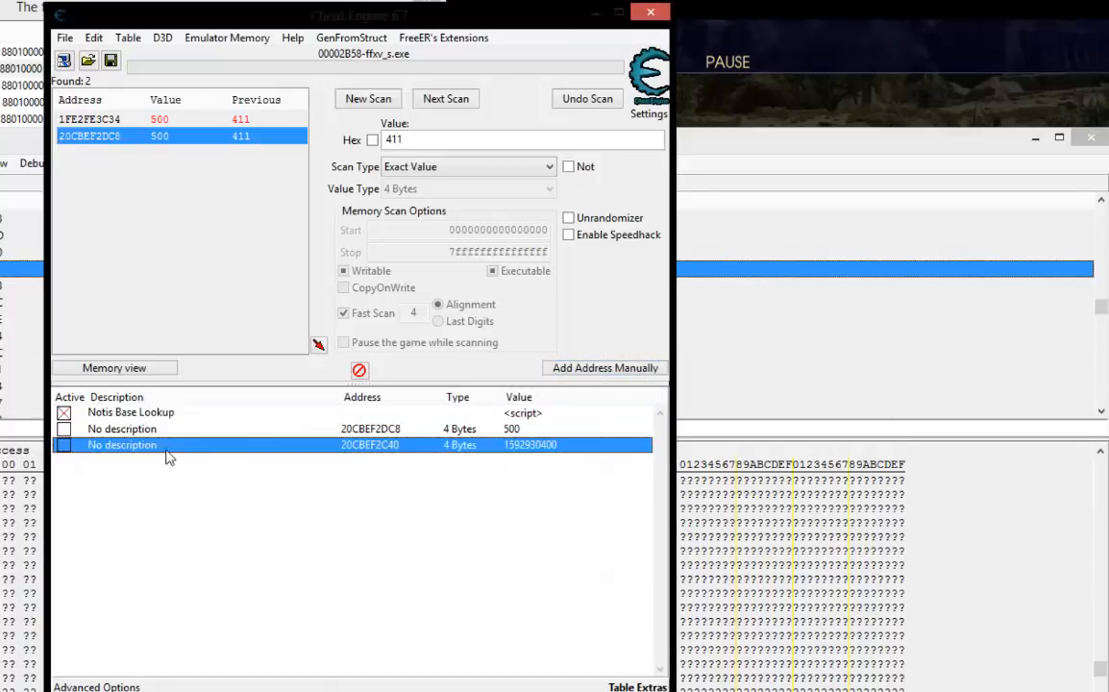
Examine the injected jump in the Memory Viewer and the 188 offset of rbx in the Notis Base Lookup script.
click(746, 174)
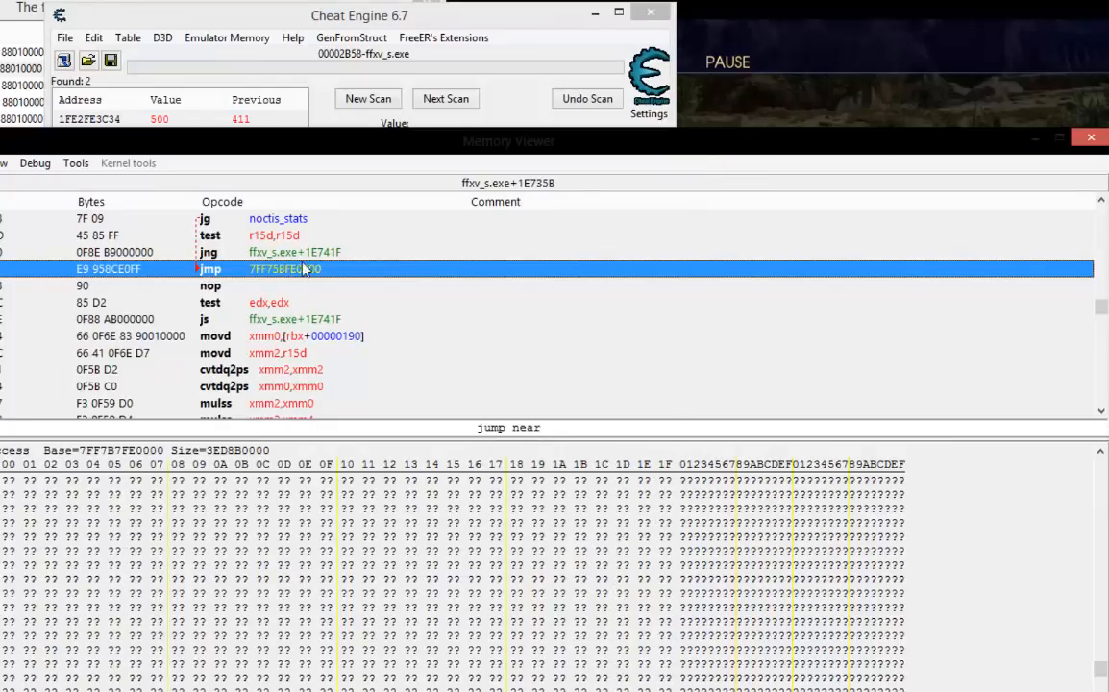
click(453, 19)
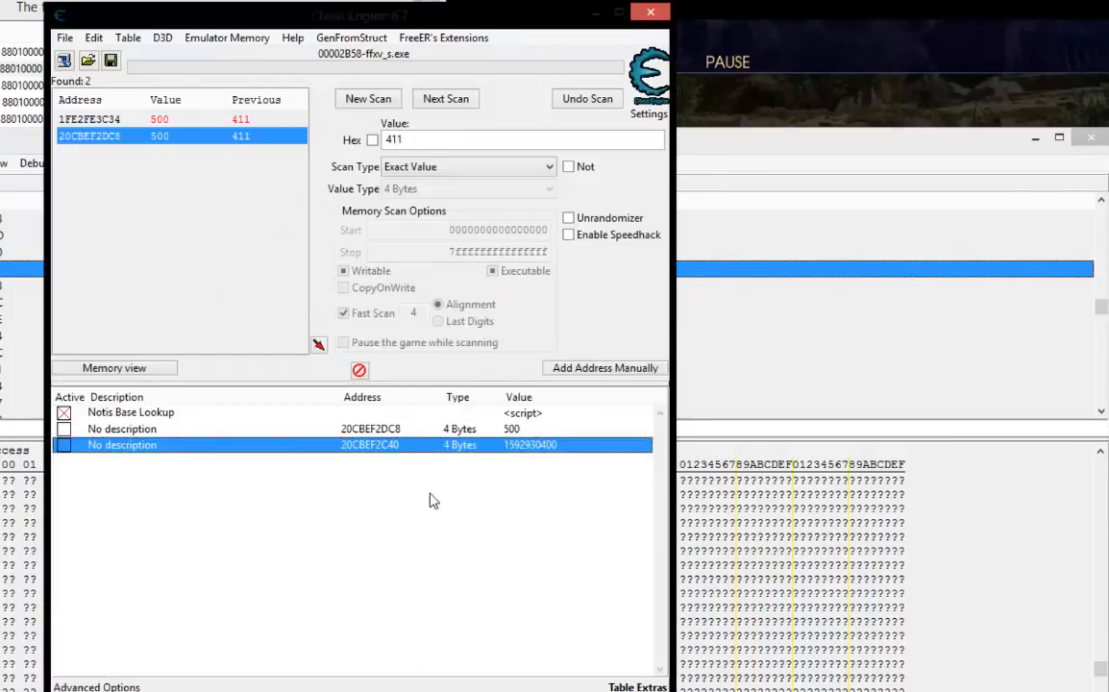
double_click(529, 413)
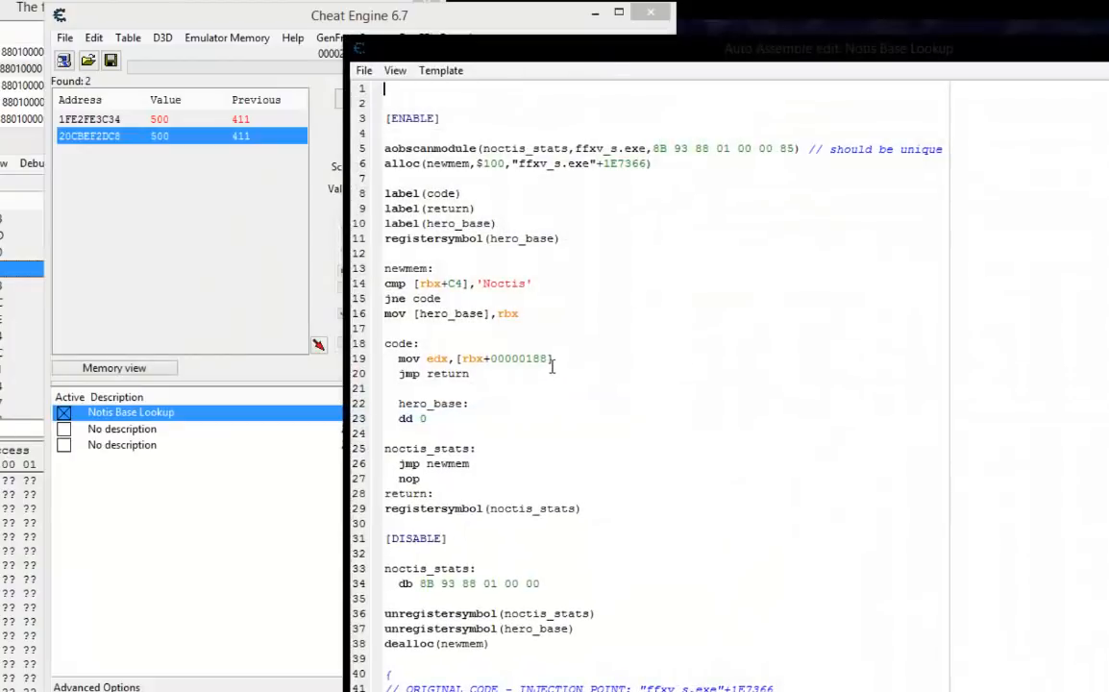
drag(548, 360, 517, 359)
key(alt+F4)
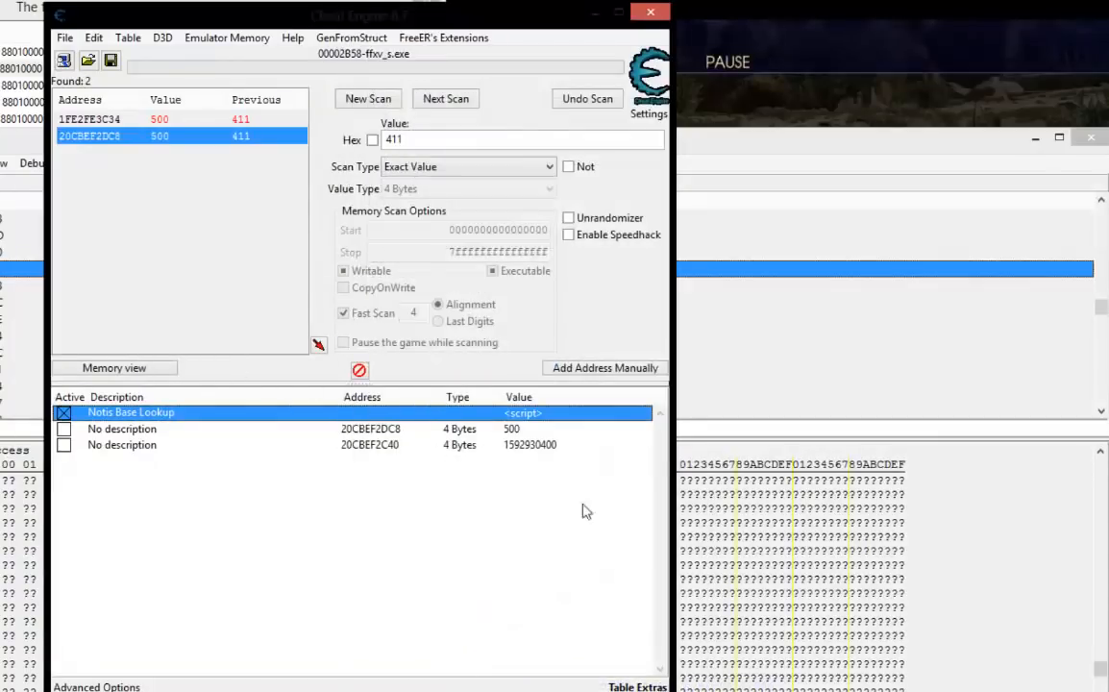
Change the new entry's address to [hero_base]+188 and describe it as "Noctis Health".
double_click(370, 447)
click(575, 354)
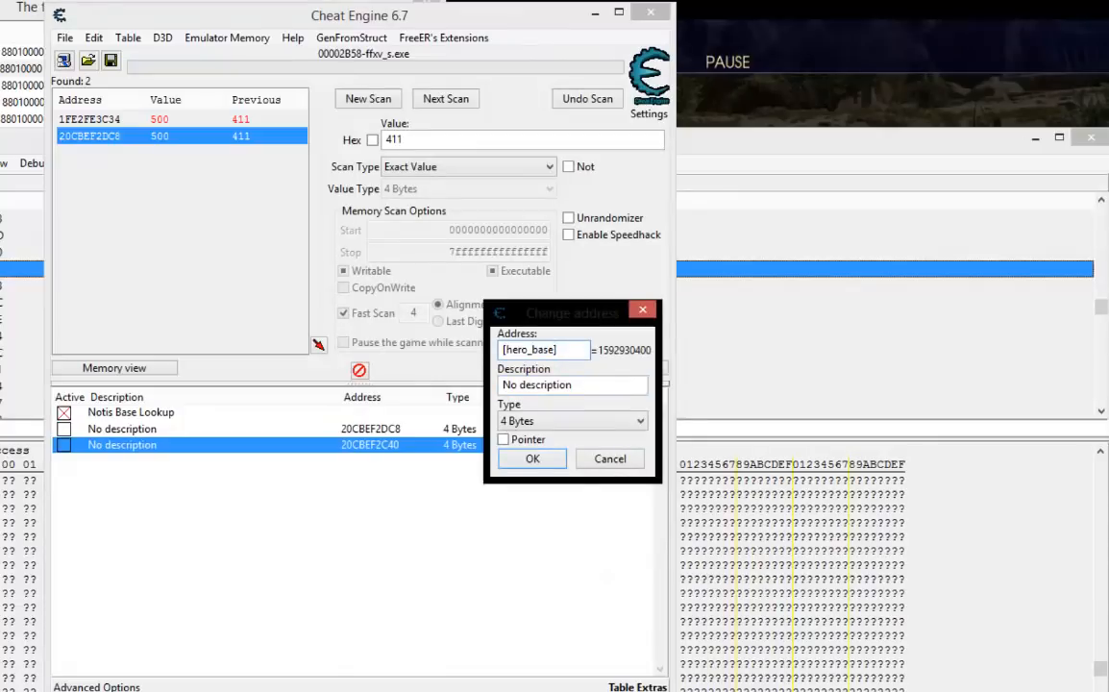
text(+188)
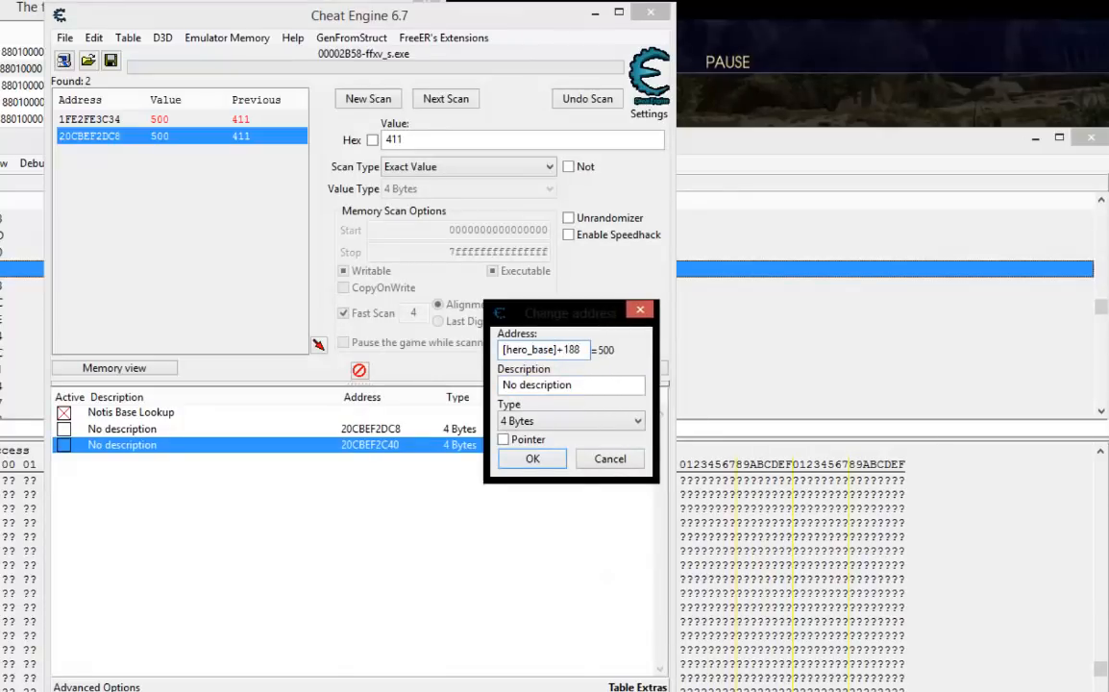
key(Tab)
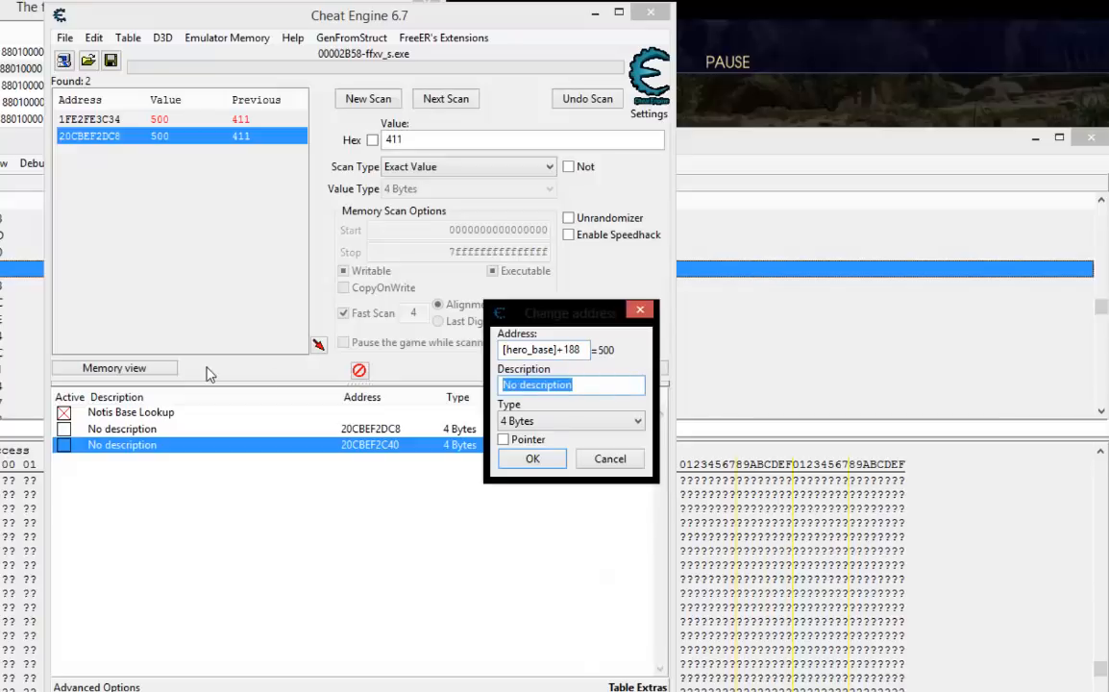
text(Noctis Health)
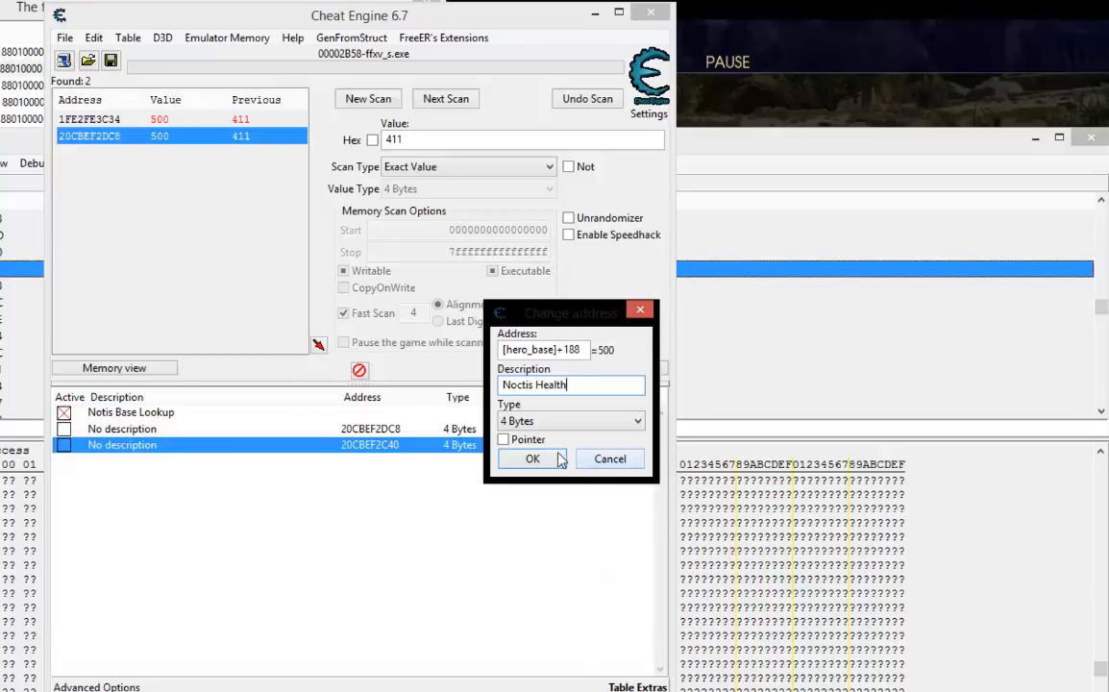
key(Return)
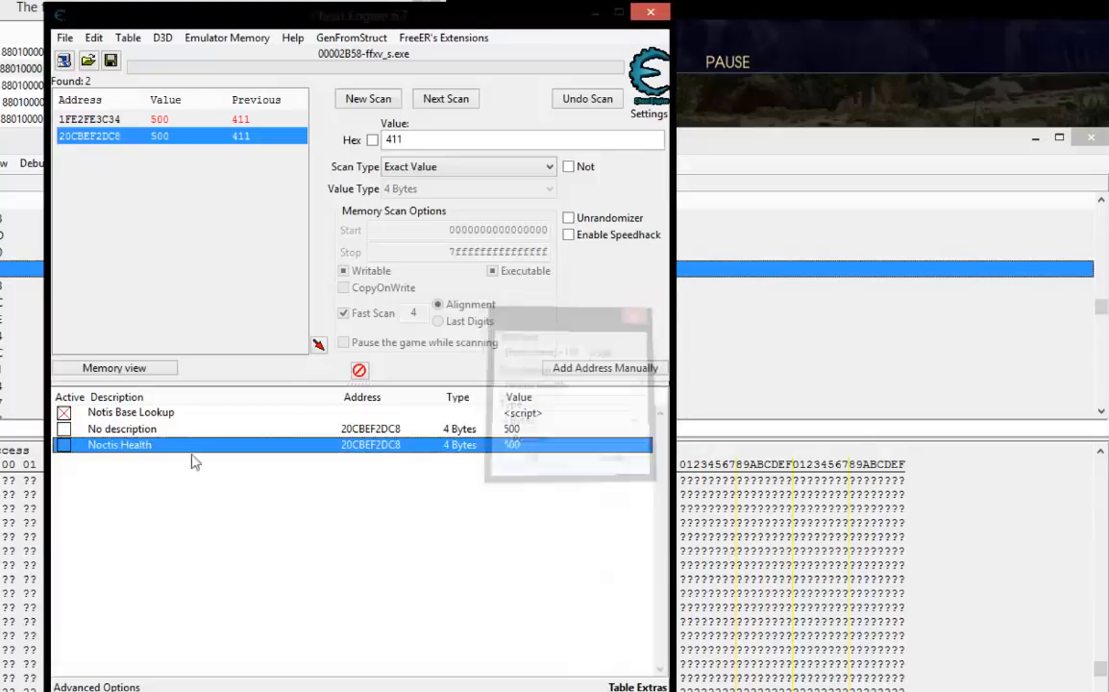
Nest Noctis Health under the Notis Base Lookup script and compare its address with that of the undescribed entry.
drag(113, 428, 120, 412)
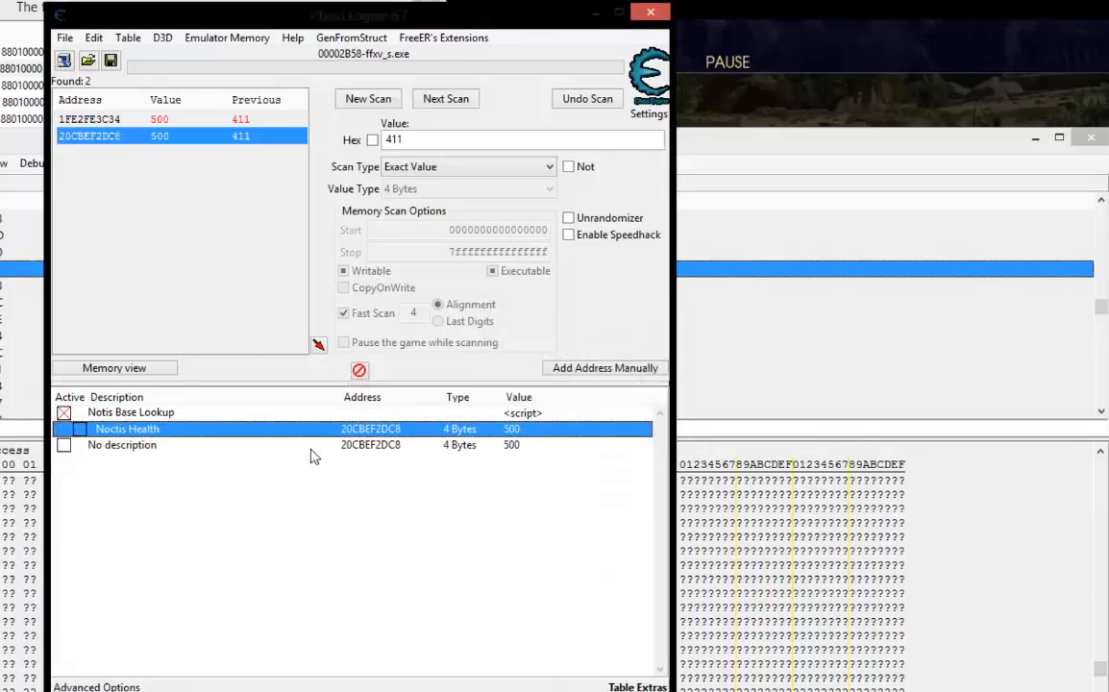
click(373, 468)
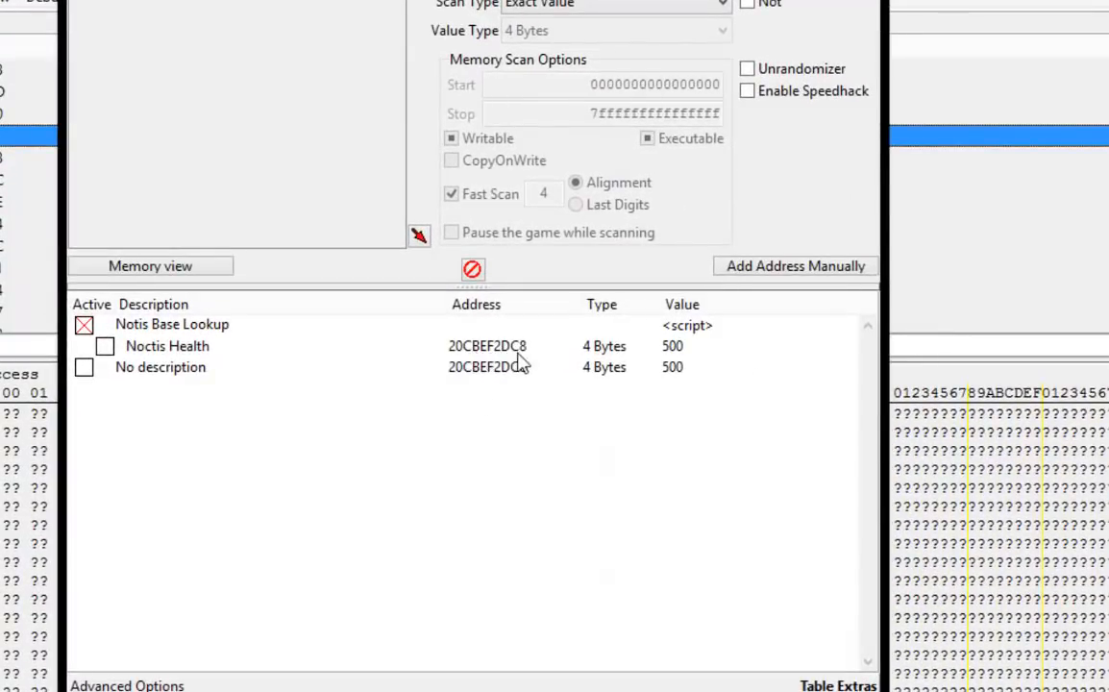
click(480, 373)
click(508, 396)
Try freezing the Noctis Health value and release it again.
click(105, 346)
click(105, 346)
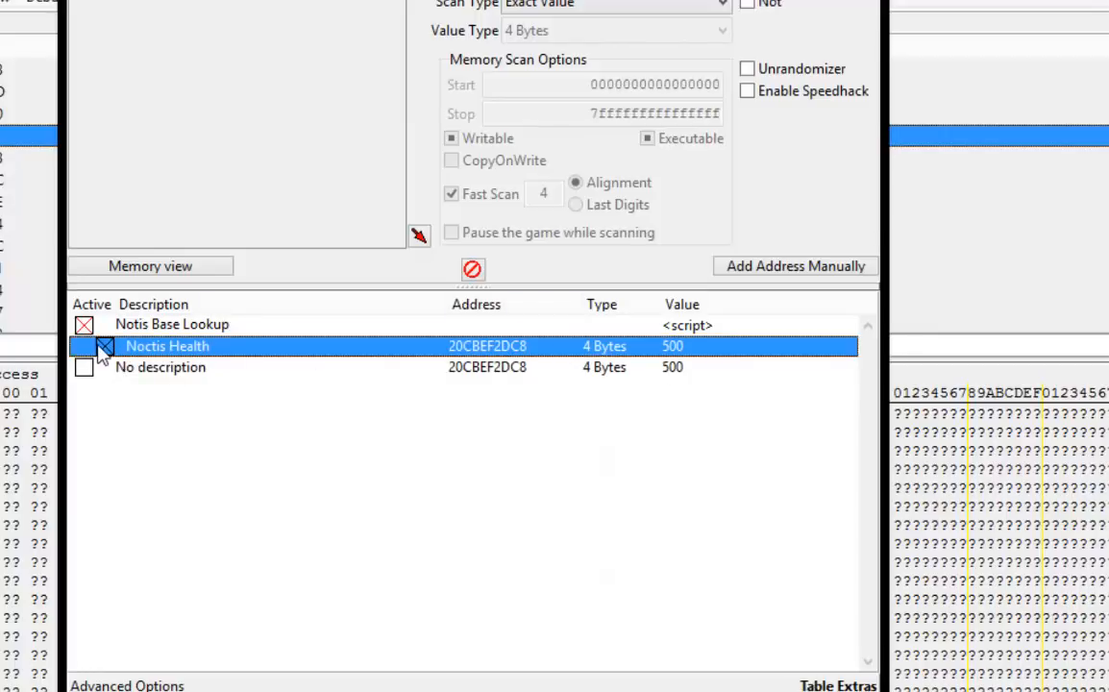
click(228, 469)
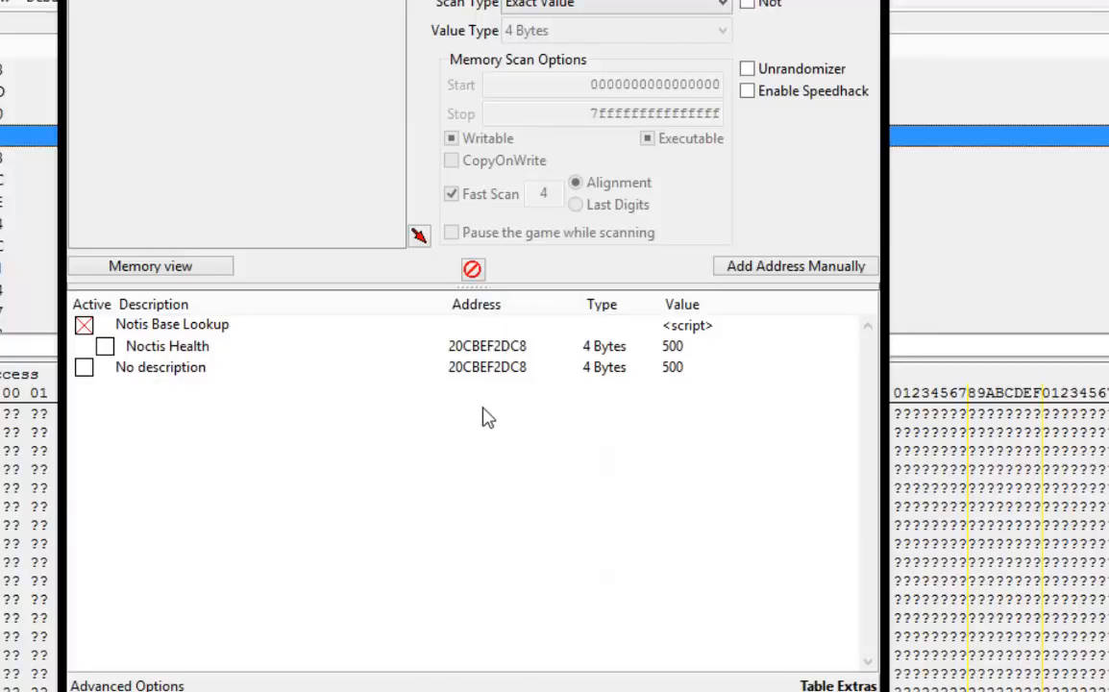
Browse the memory region at the Noctis Health address and display its values as 4 Byte decimal.
right_click(492, 346)
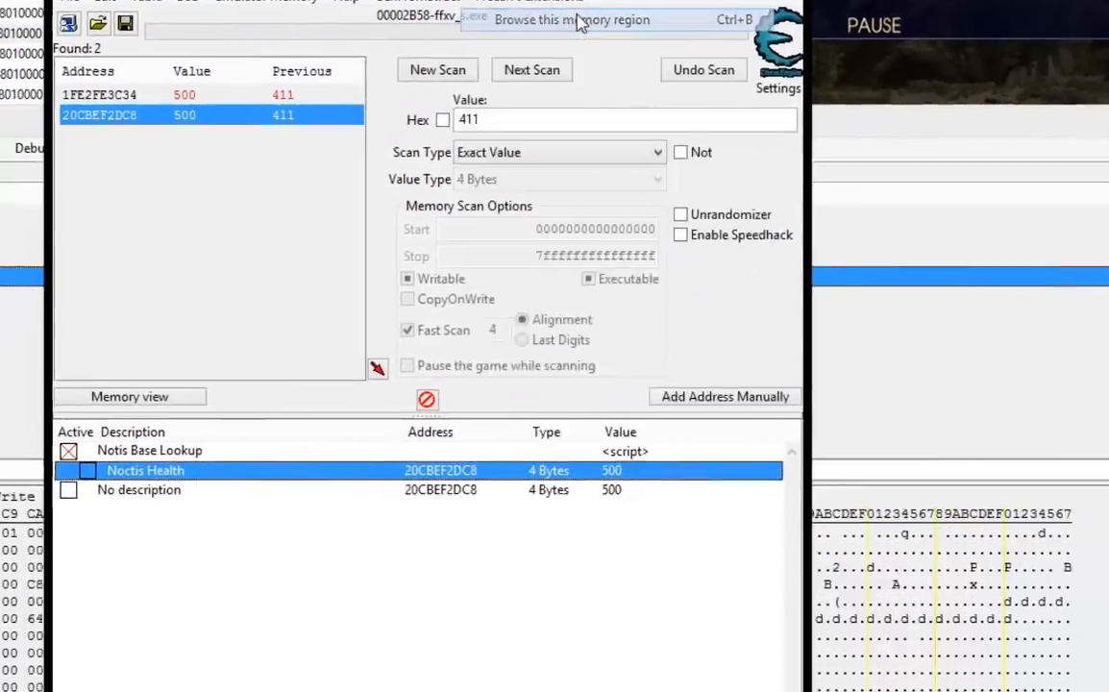
click(553, 85)
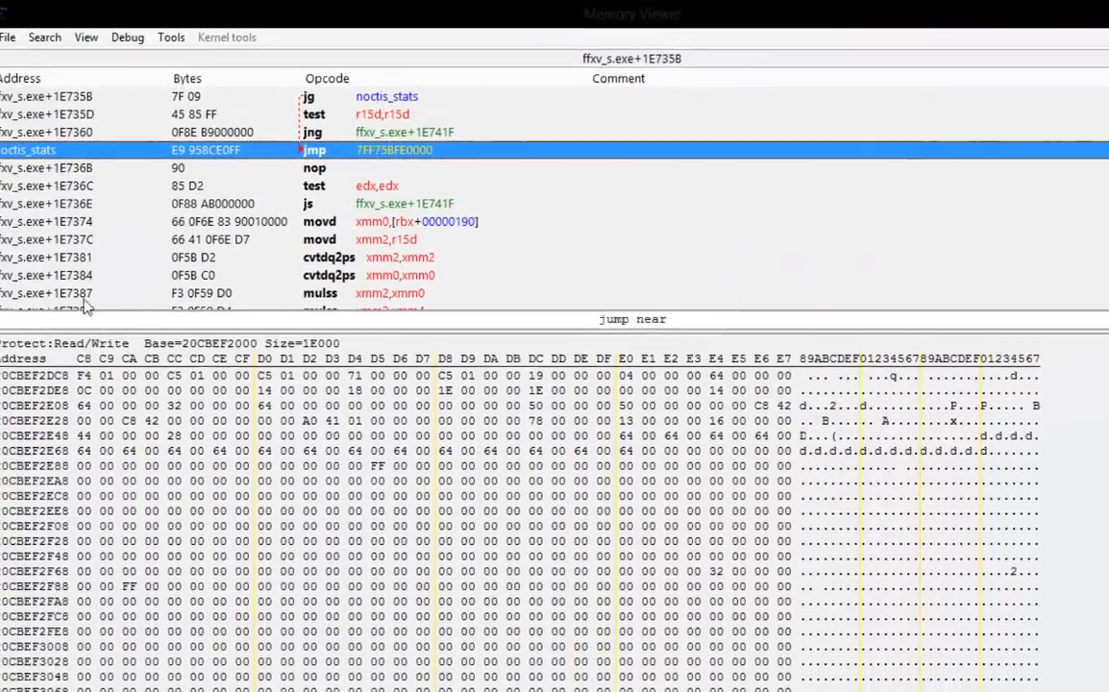
right_click(102, 346)
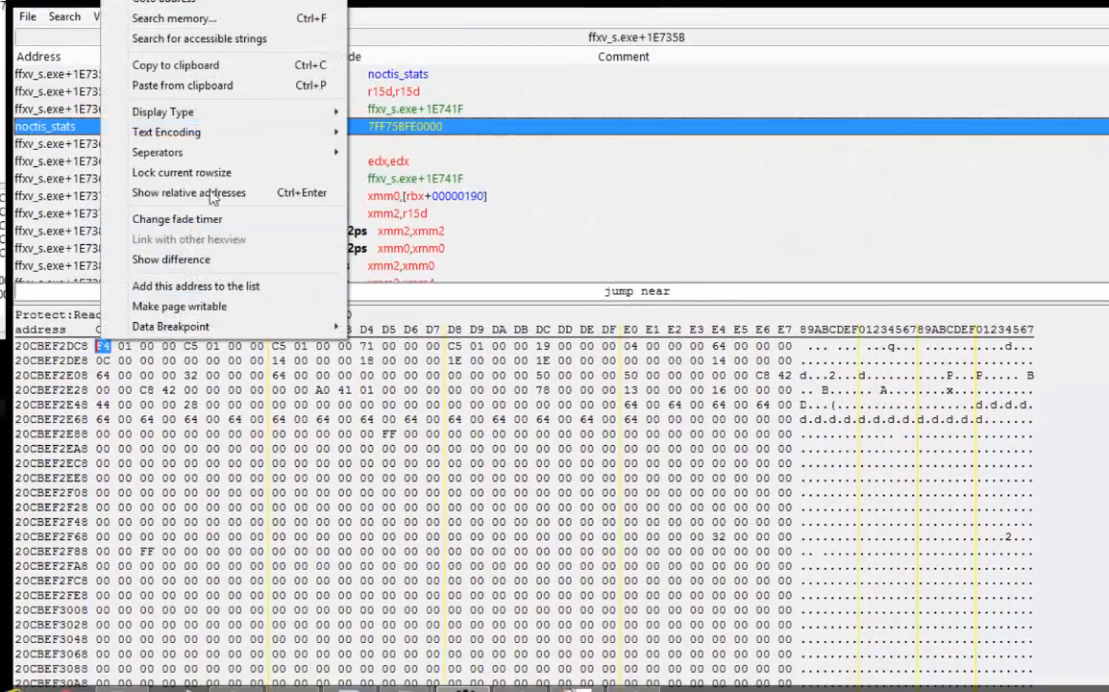
mouse_move(246, 120)
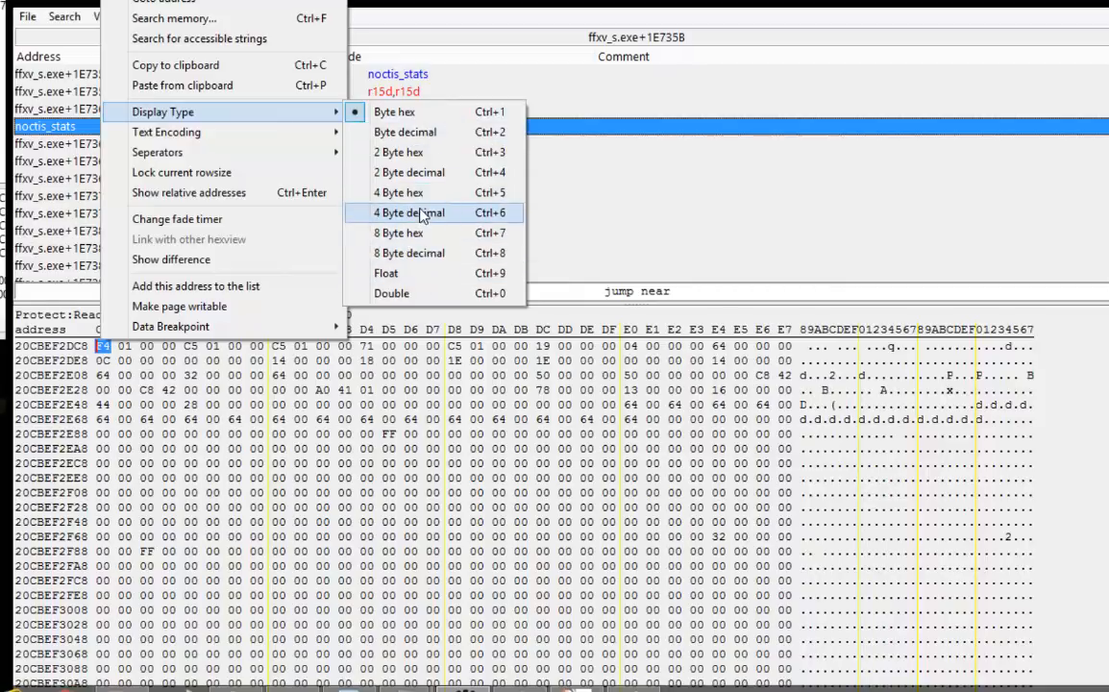
click(426, 212)
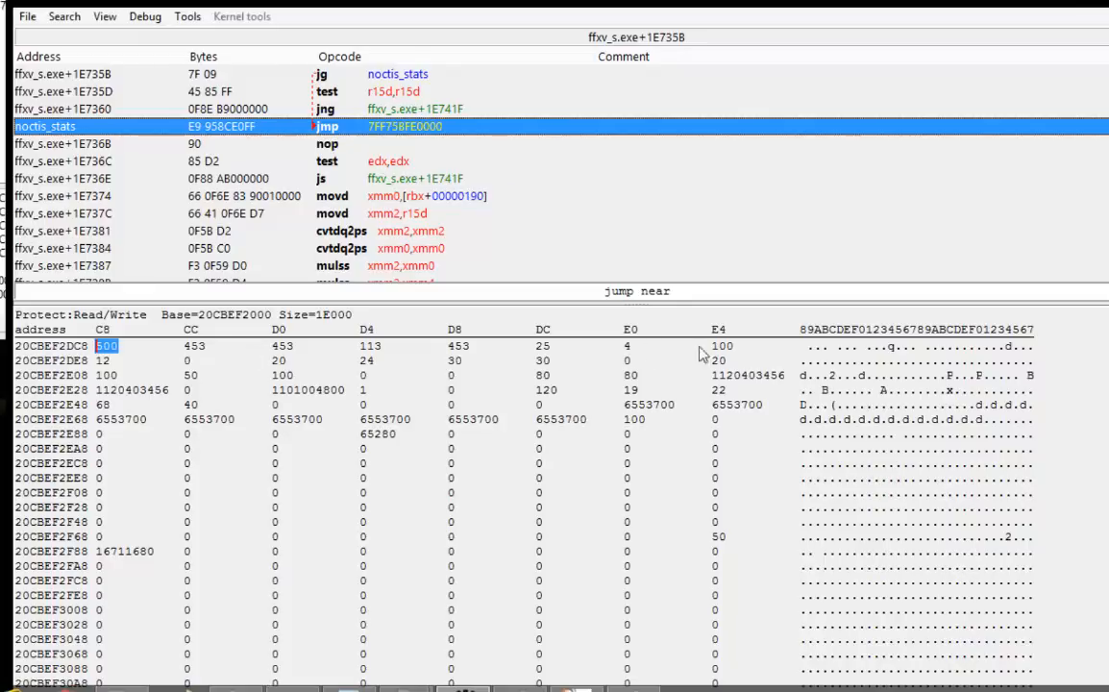
Switch to the game, resume the battle briefly and open the main menu, checking the health value in the memory dump.
click(576, 688)
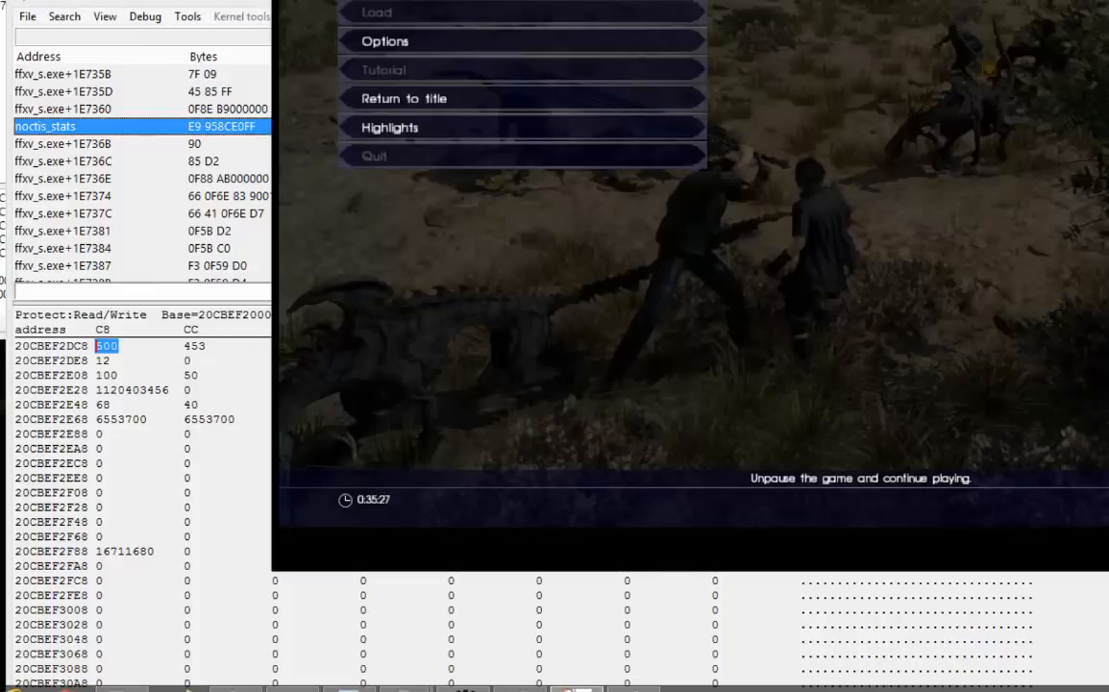
key(Escape)
key(Escape)
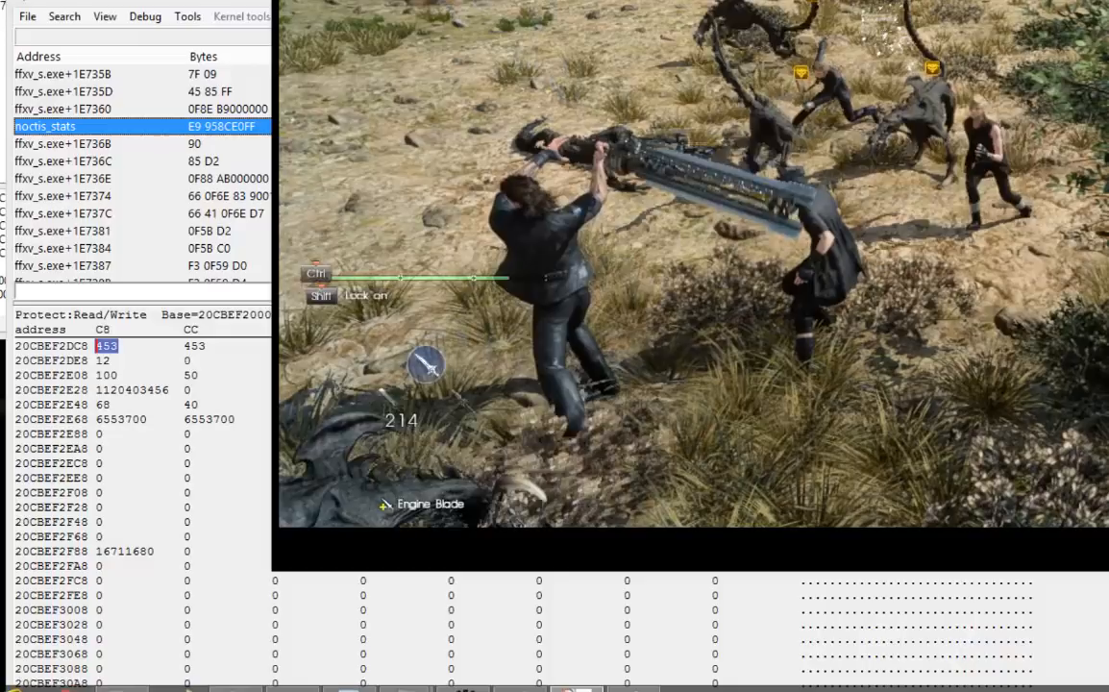
key(Escape)
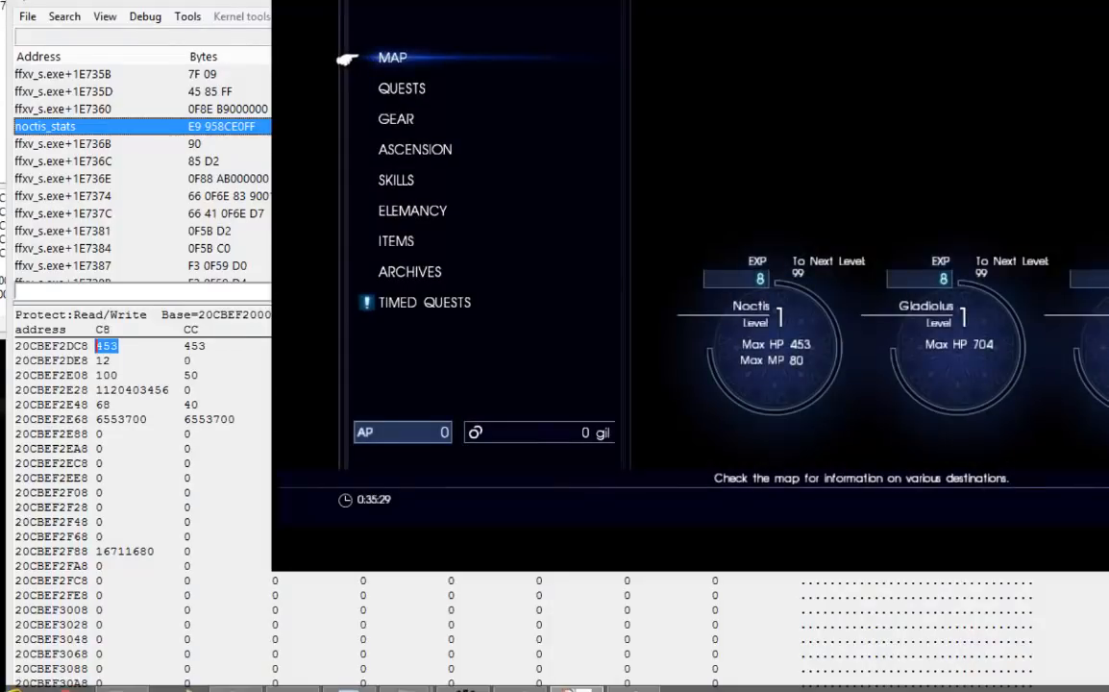
key(Down)
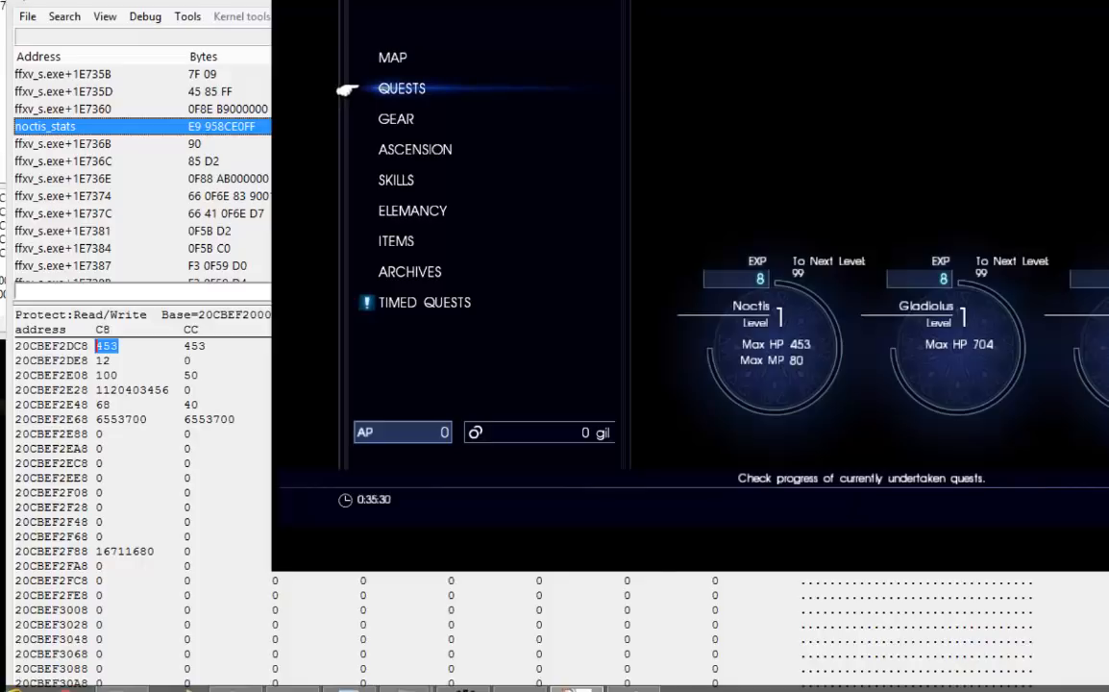
key(alt+Tab)
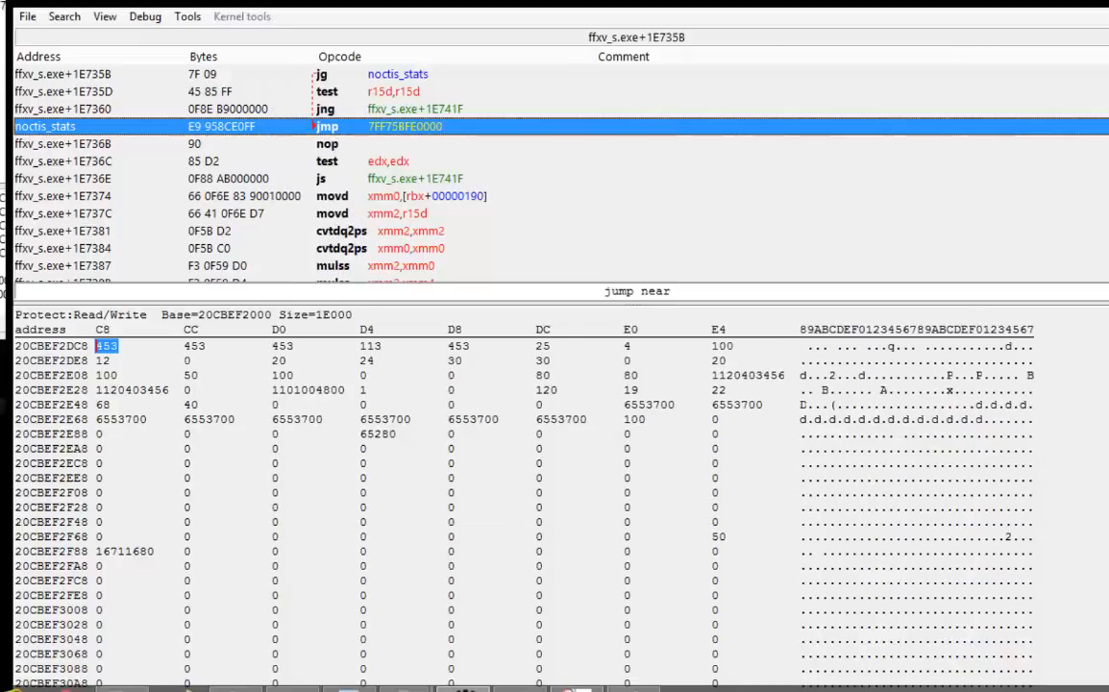
click(505, 312)
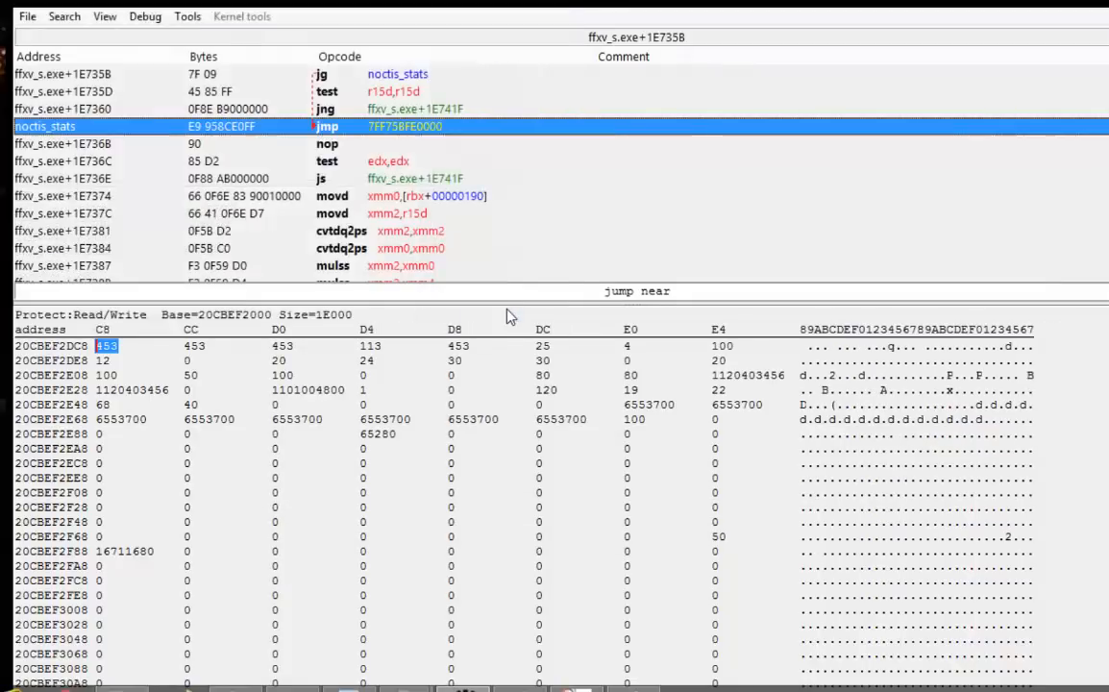
Open Noctis's Gear screen in the game and examine his stats with the Accessories slot selected.
key(alt+Tab)
key(Down)
key(Down)
key(Down)
key(Up)
key(Up)
key(Up)
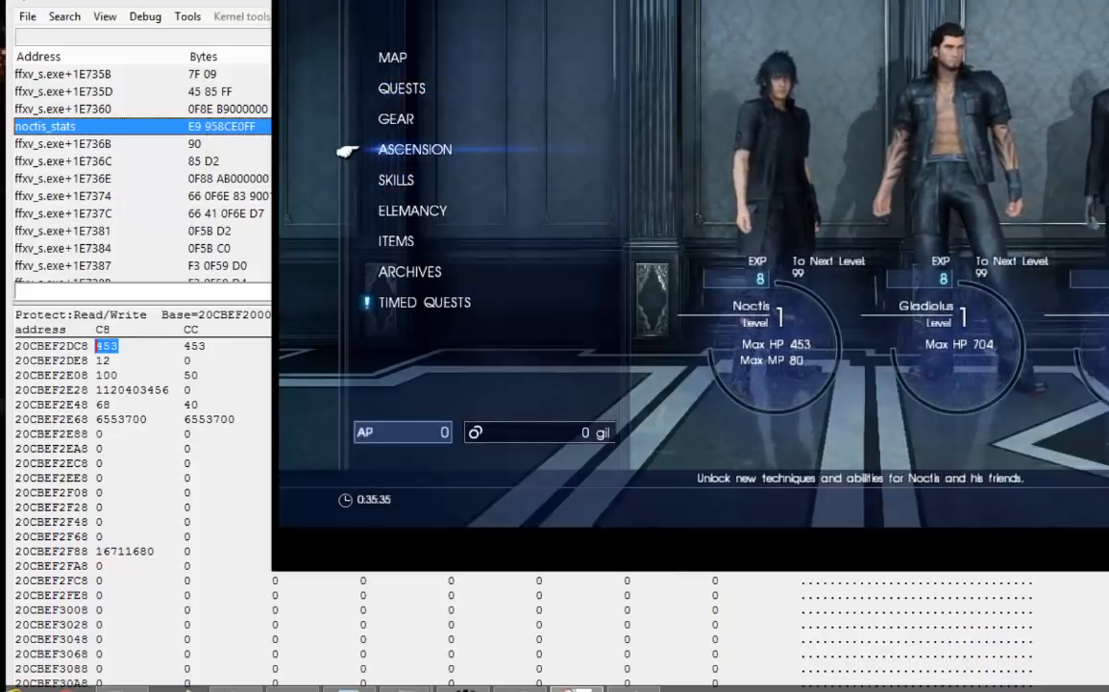
key(Down)
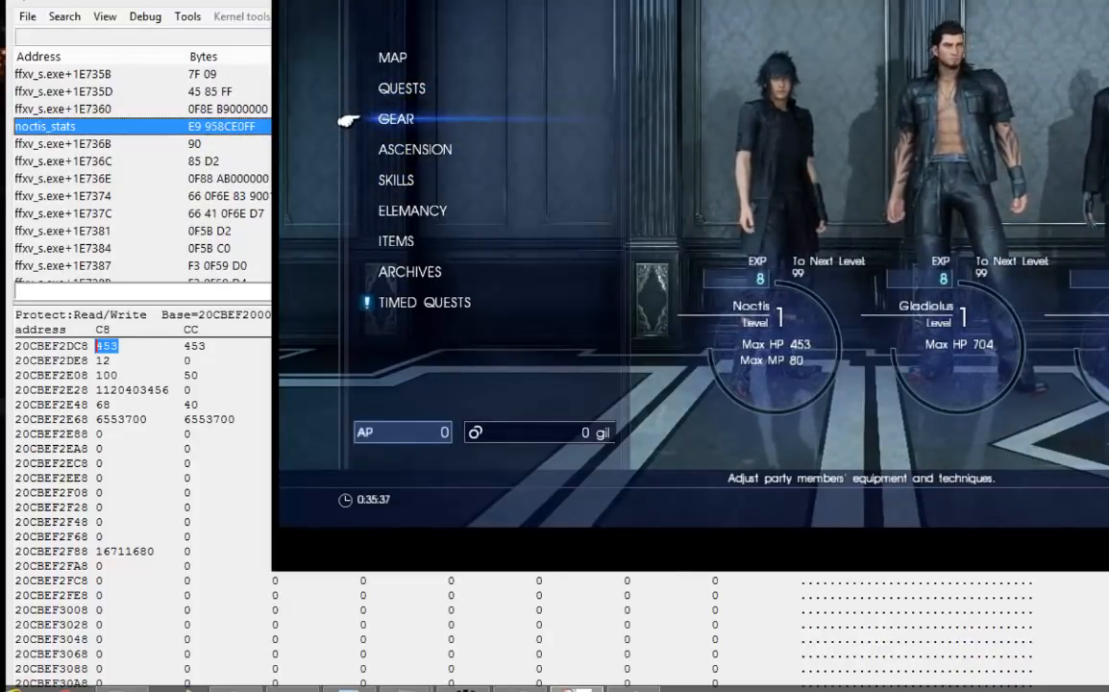
key(Return)
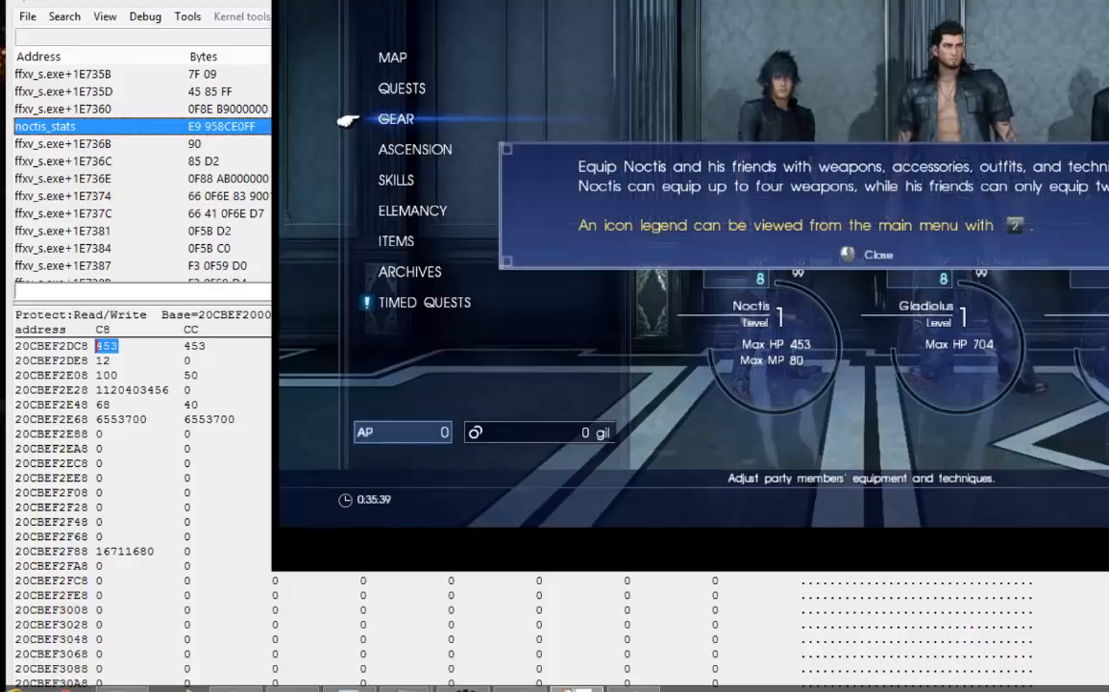
key(Return)
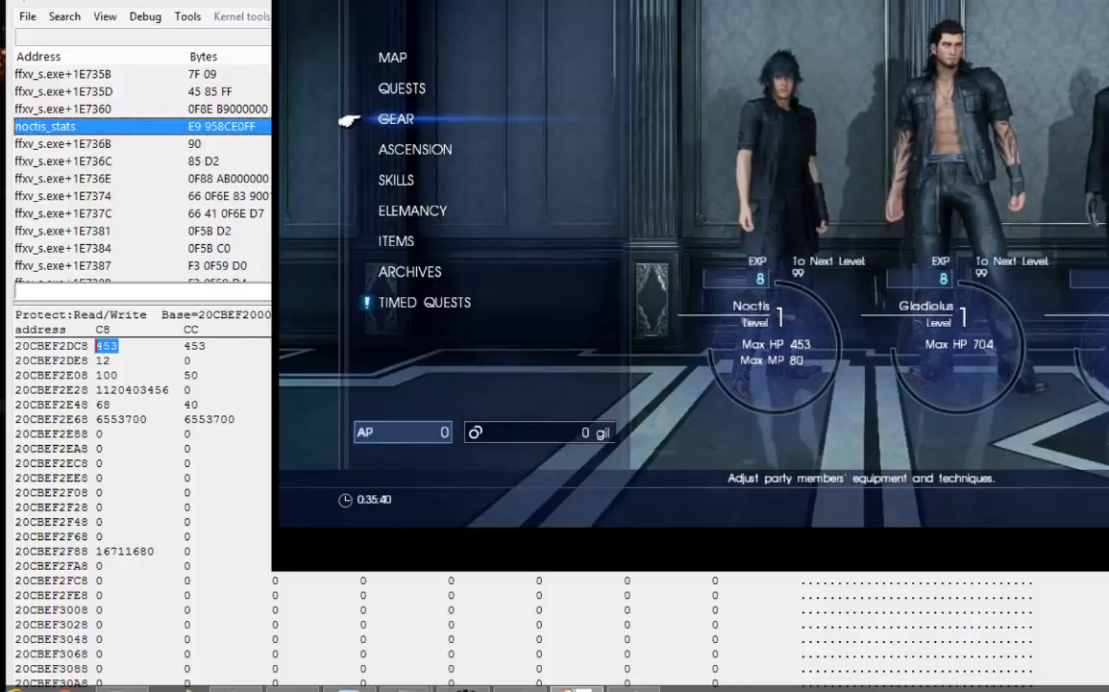
key(Return)
key(Return)
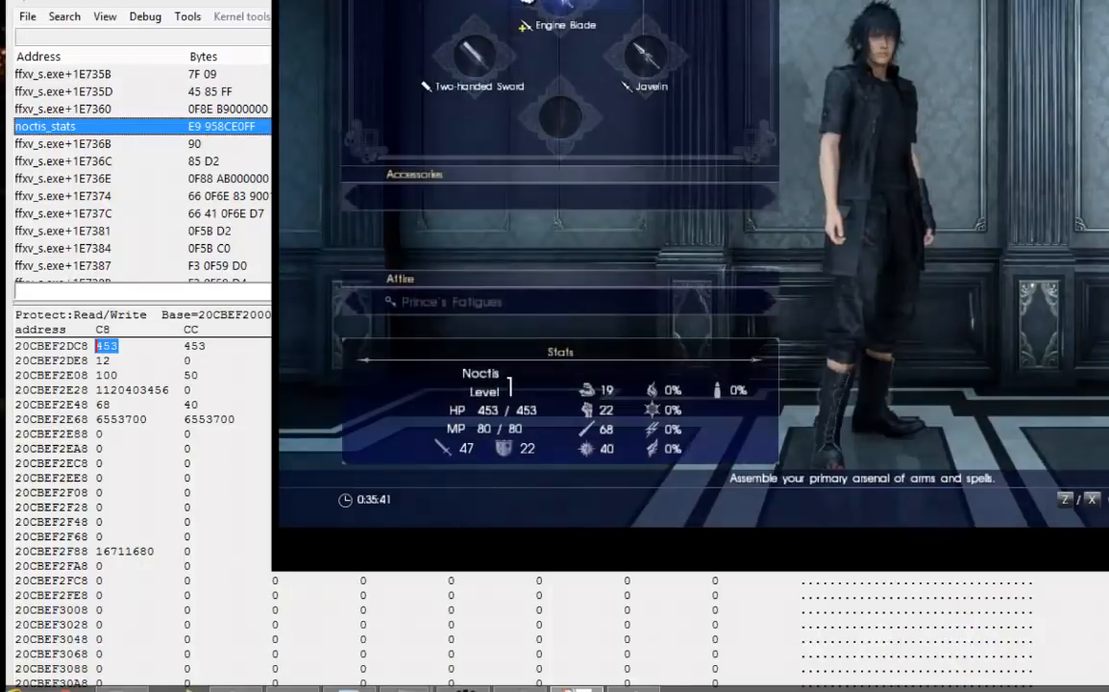
key(Down)
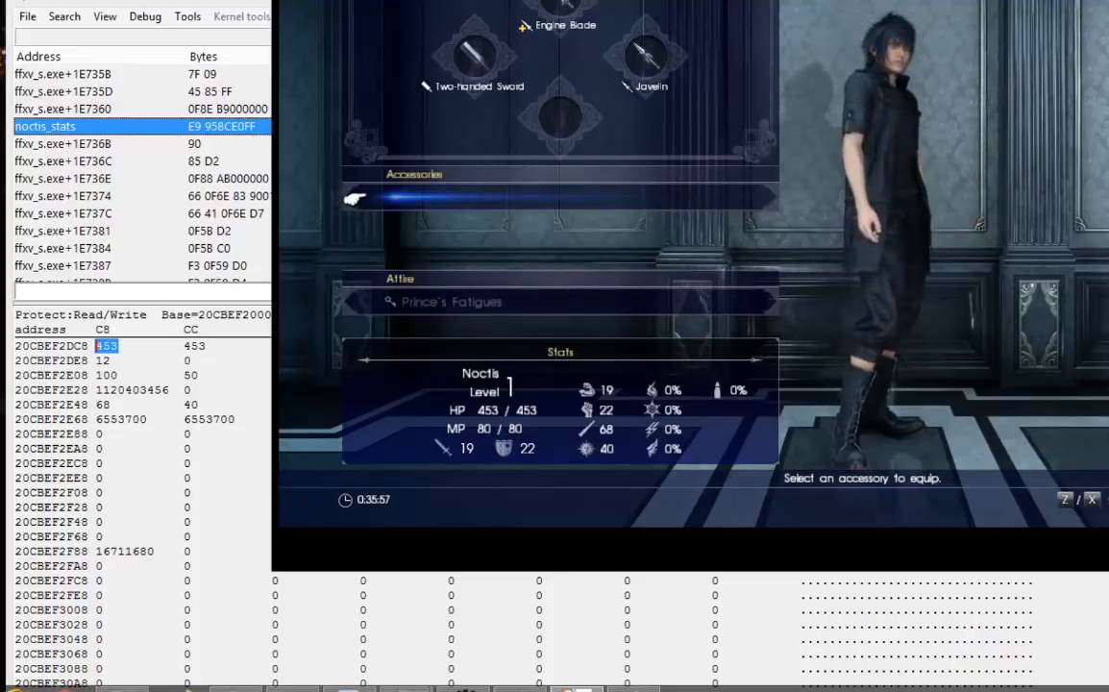
Show the memory preceding the health value and arrange the Memory Viewer beside the game's Noctis stats.
key(alt+Tab)
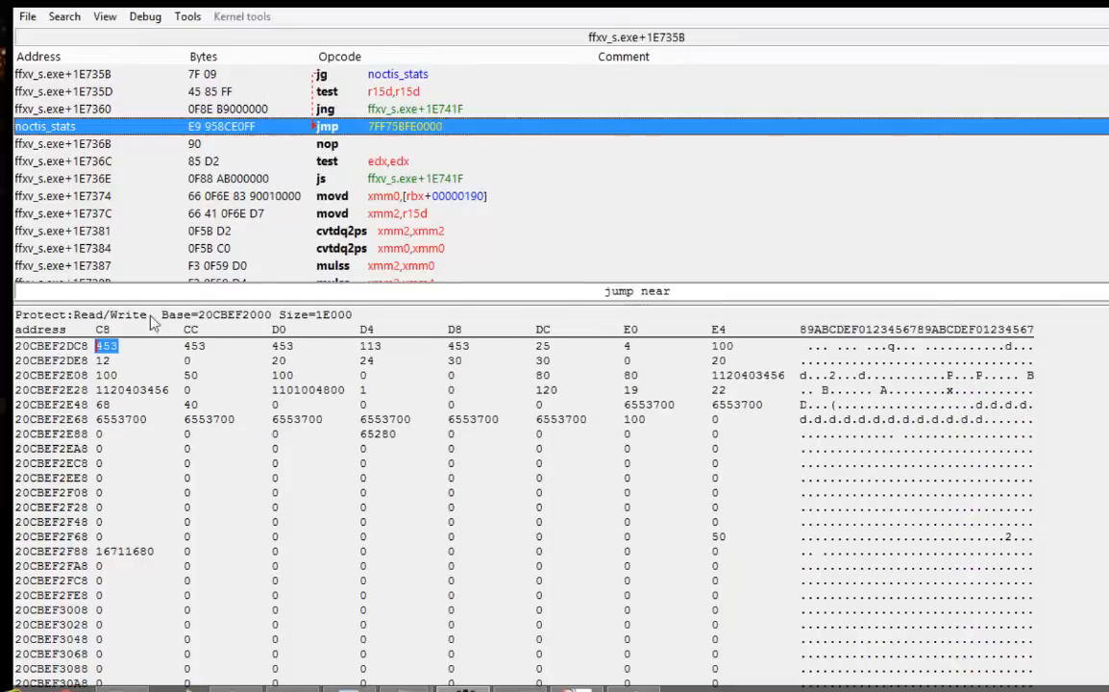
scroll(615, 398, up, 2)
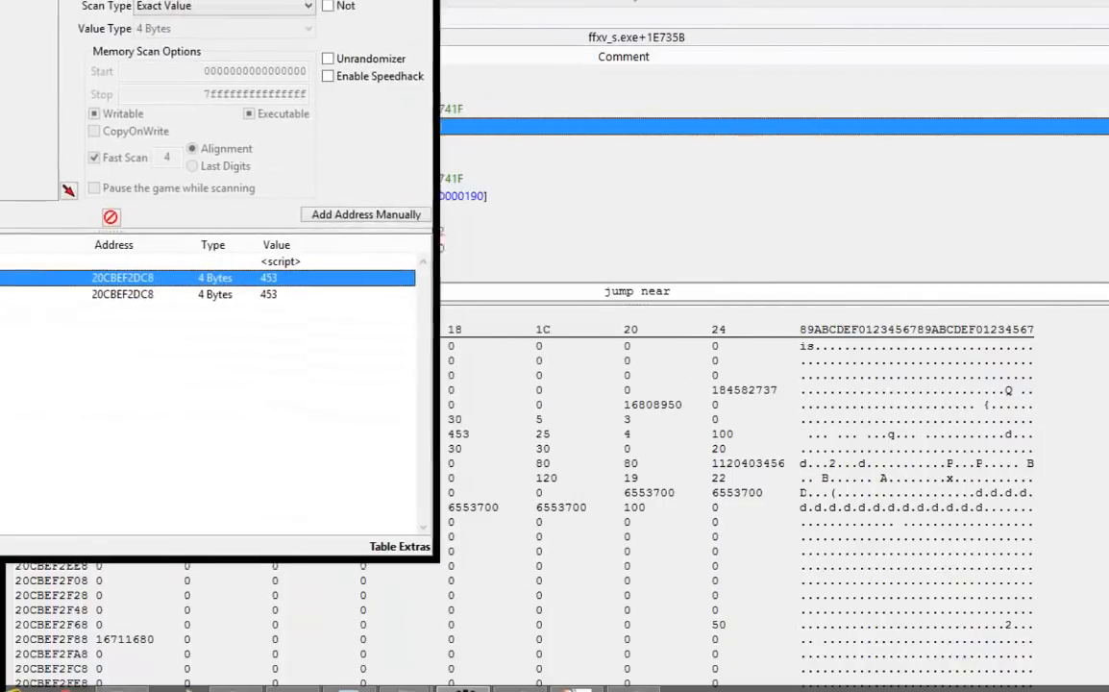
drag(733, 3, 1108, 361)
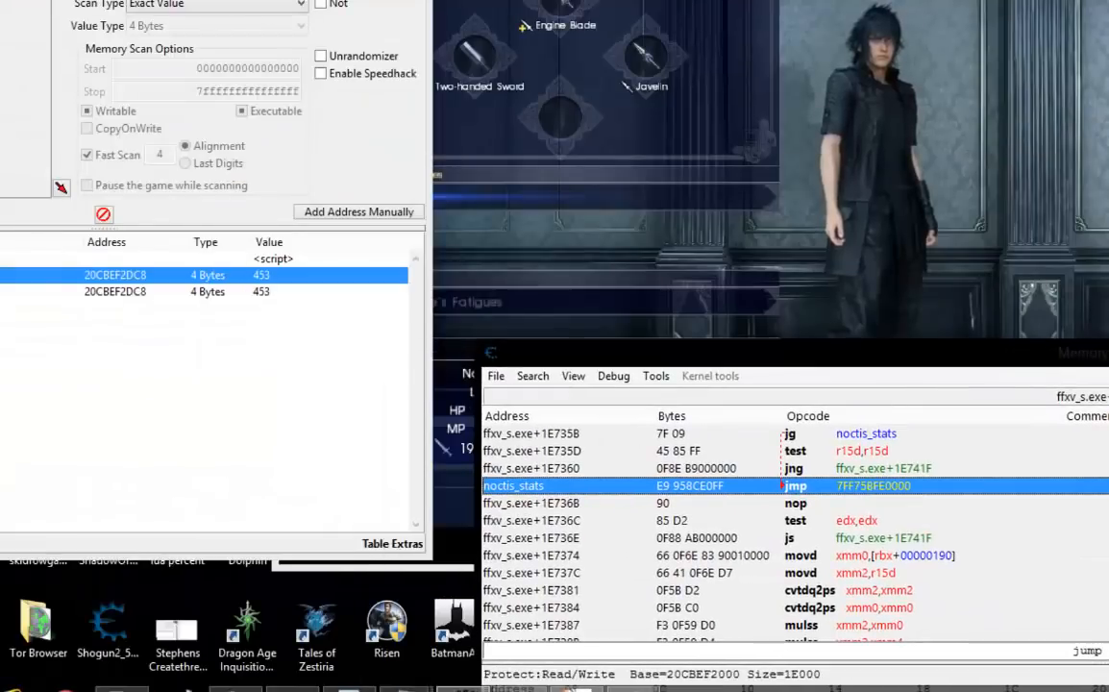
drag(288, 1, 78, 1)
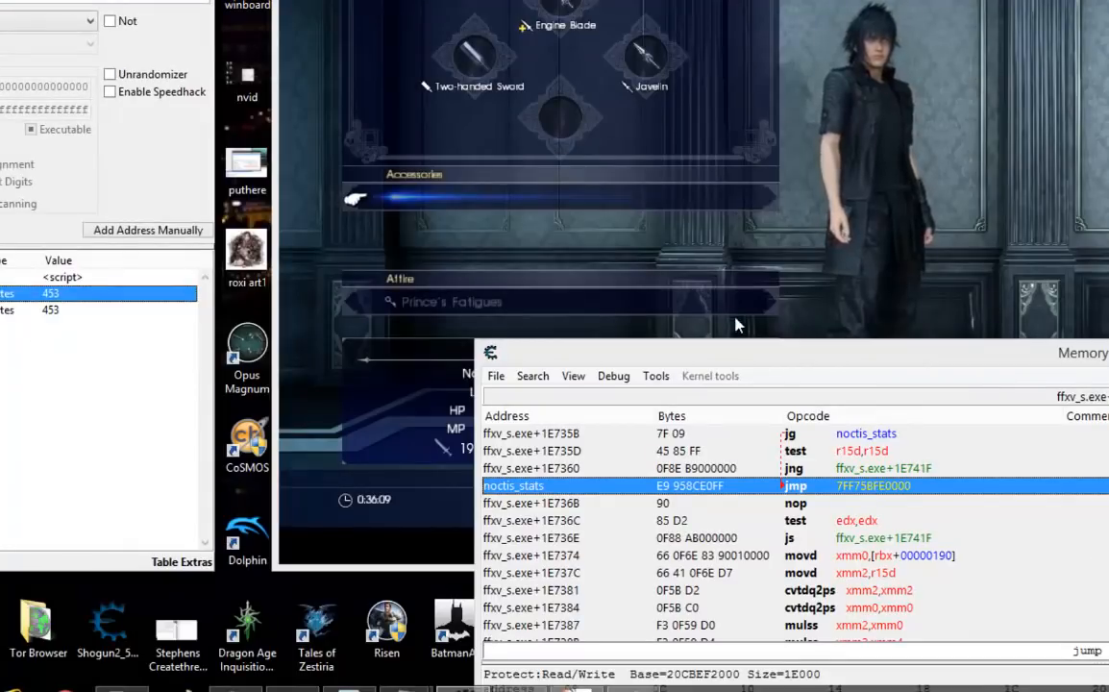
drag(741, 356, 845, 7)
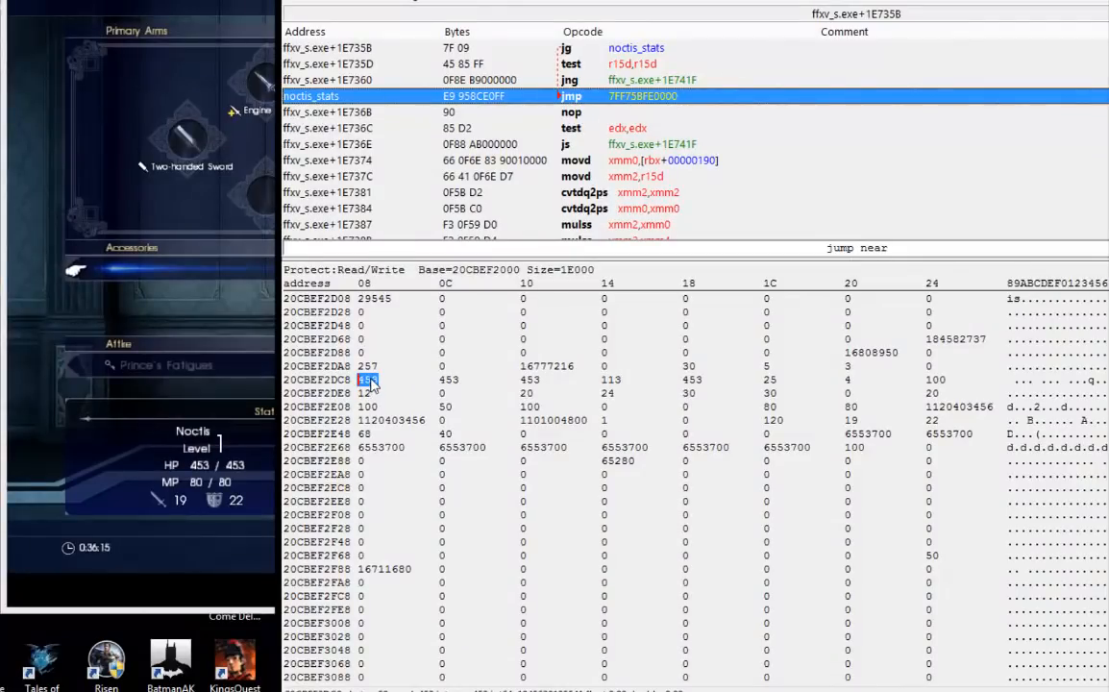
Display the memory dump as 2 Byte decimal and reposition the Memory Viewer to compare it with Noctis's stats.
right_click(371, 382)
mouse_move(535, 176)
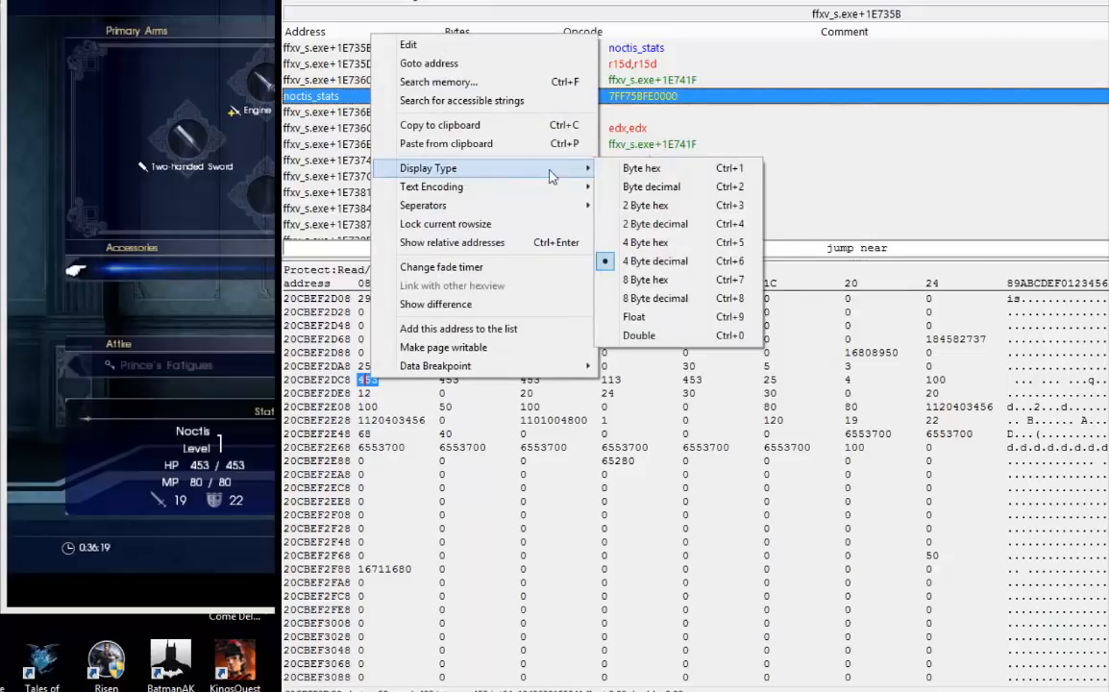
click(659, 224)
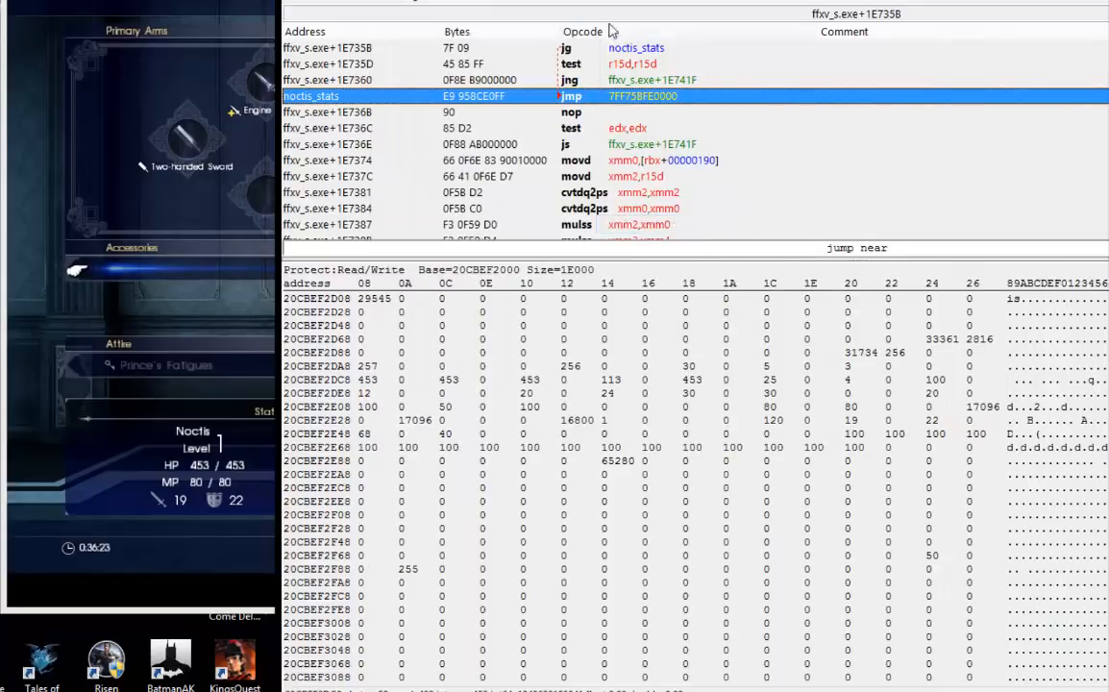
drag(591, 0, 829, 5)
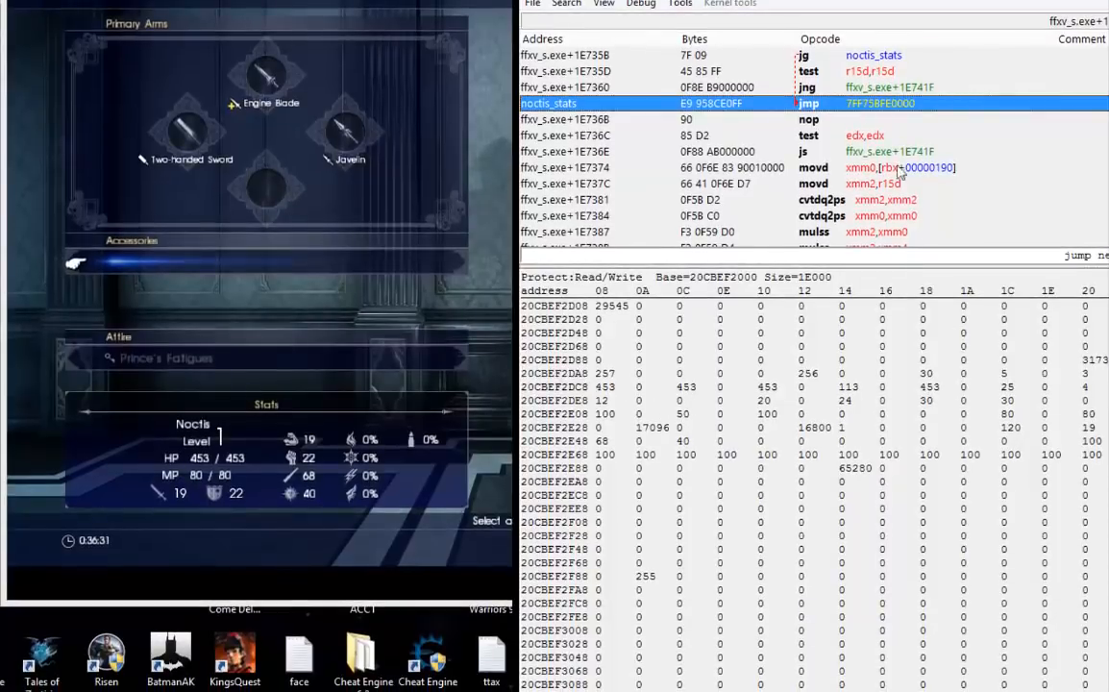
drag(727, 3, 548, 1)
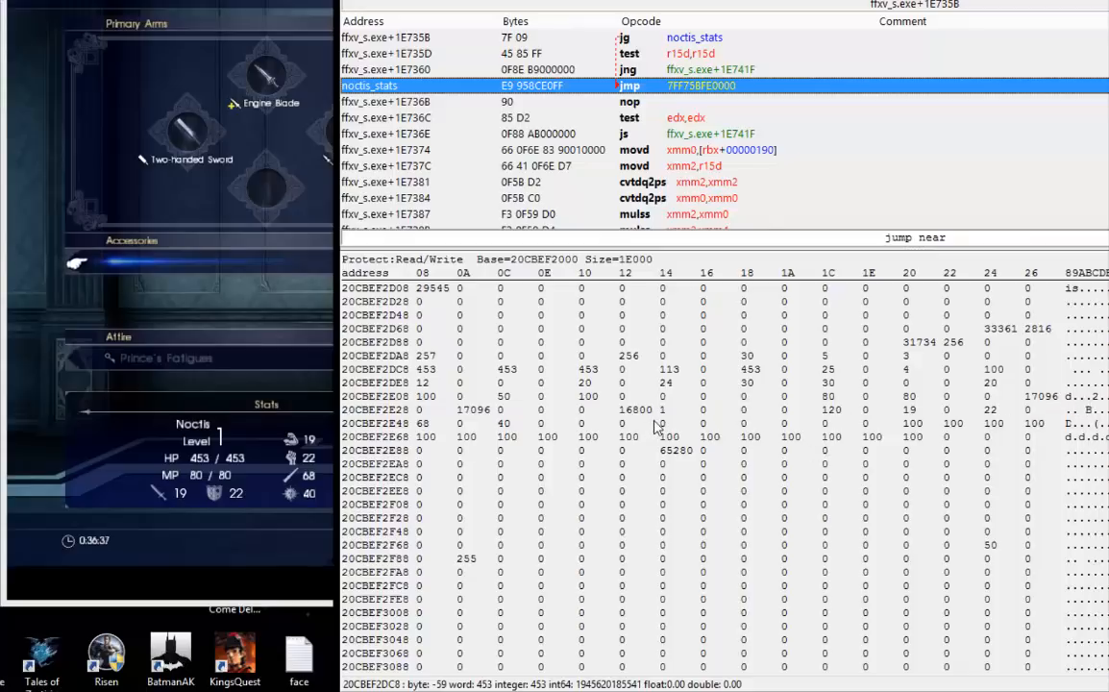
Match Noctis's 19 and 22 stats from the game to their cells in the memory dump.
click(908, 409)
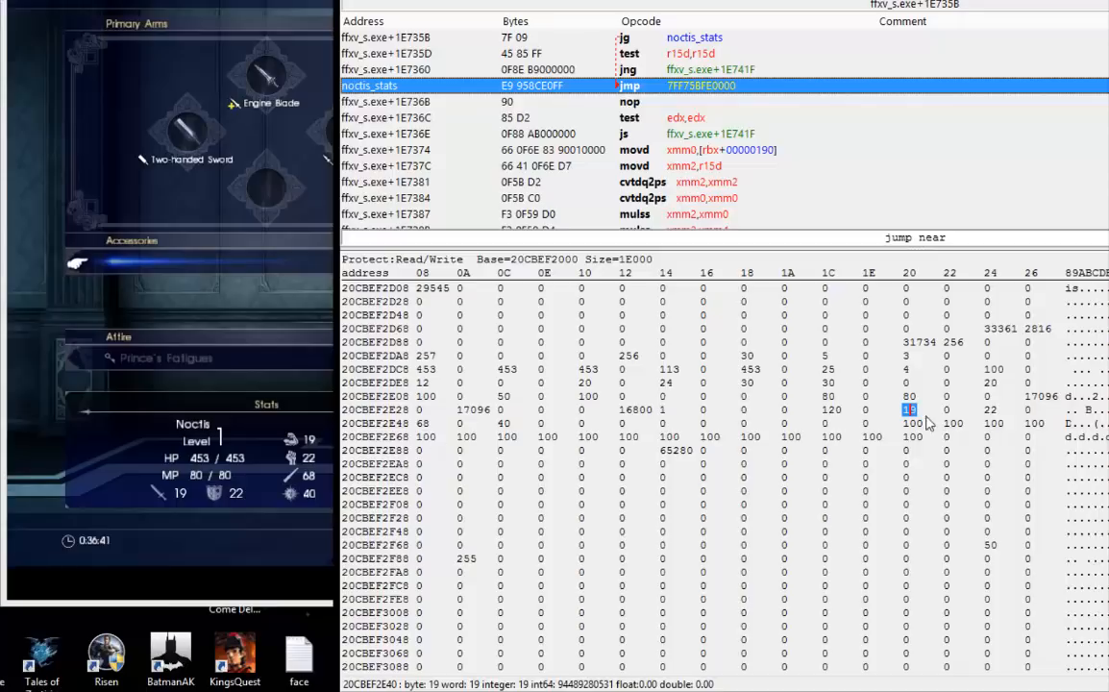
click(990, 400)
drag(992, 404, 994, 415)
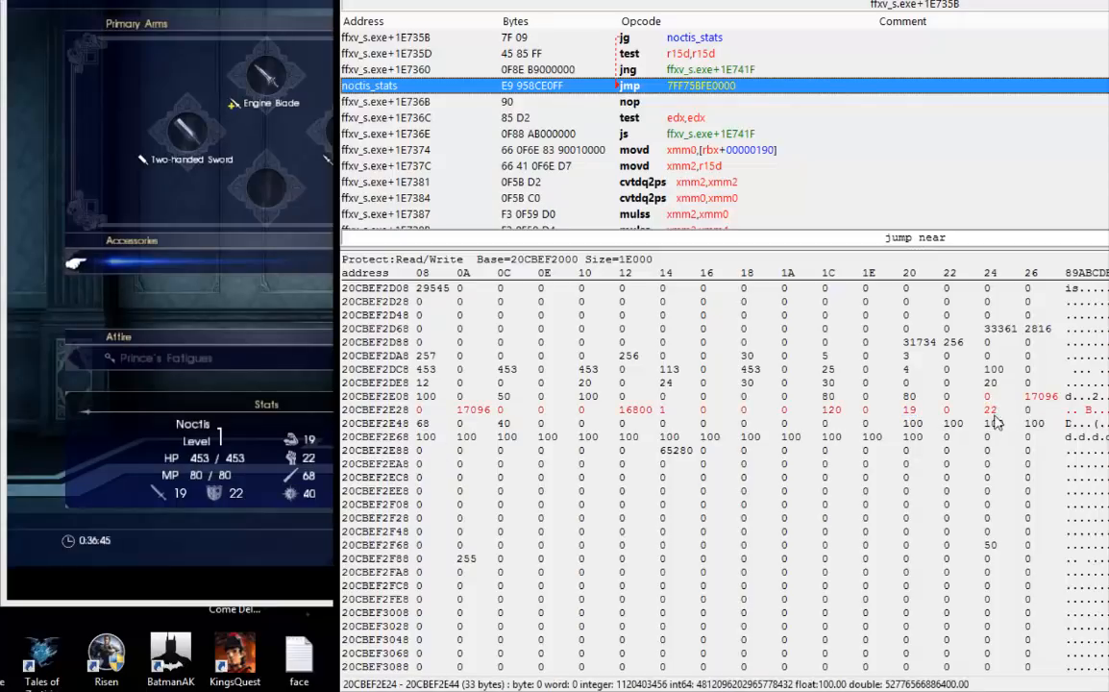
click(990, 412)
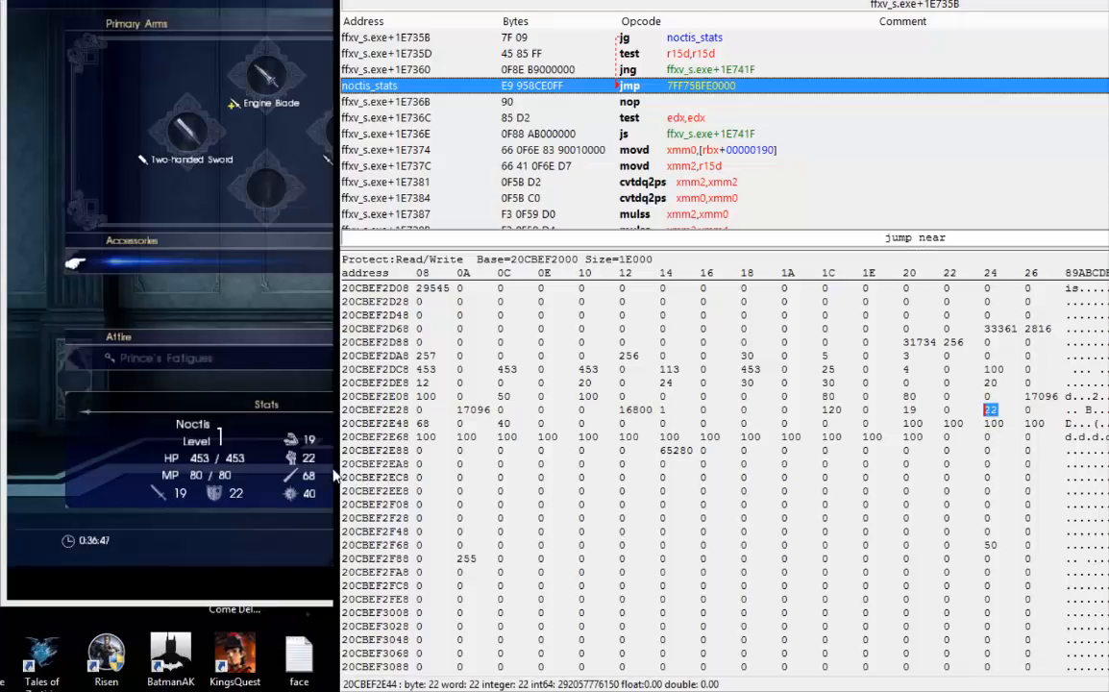
click(910, 411)
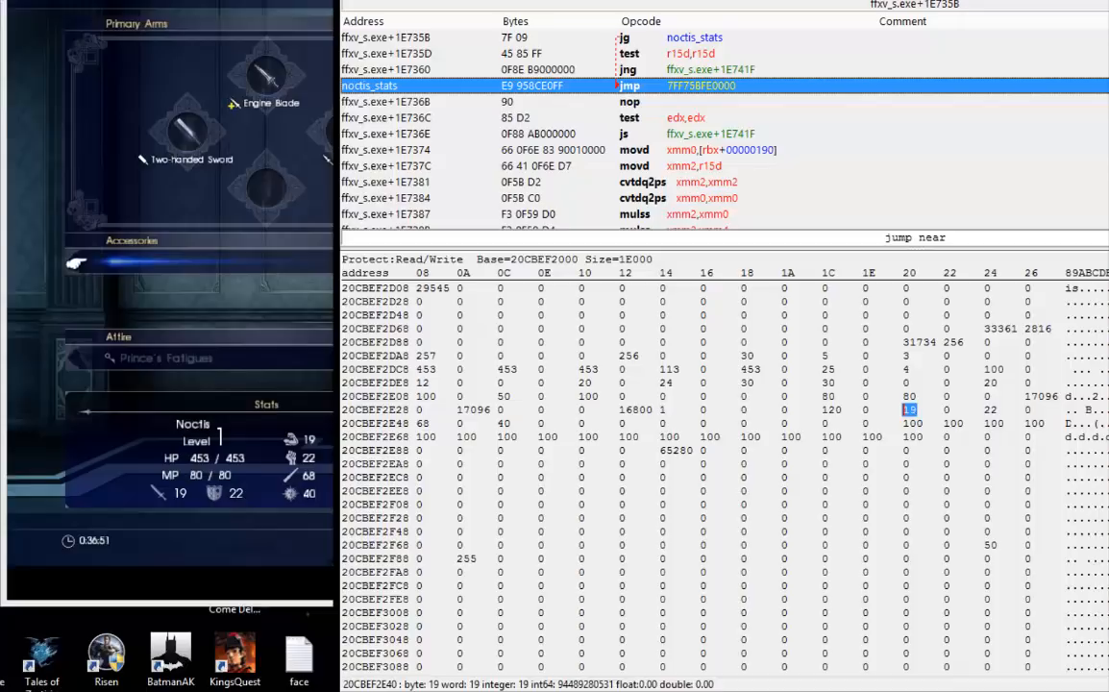
Copy the [hero_base] part of the Noctis Health address, leaving that entry unmodified.
key(alt+Tab)
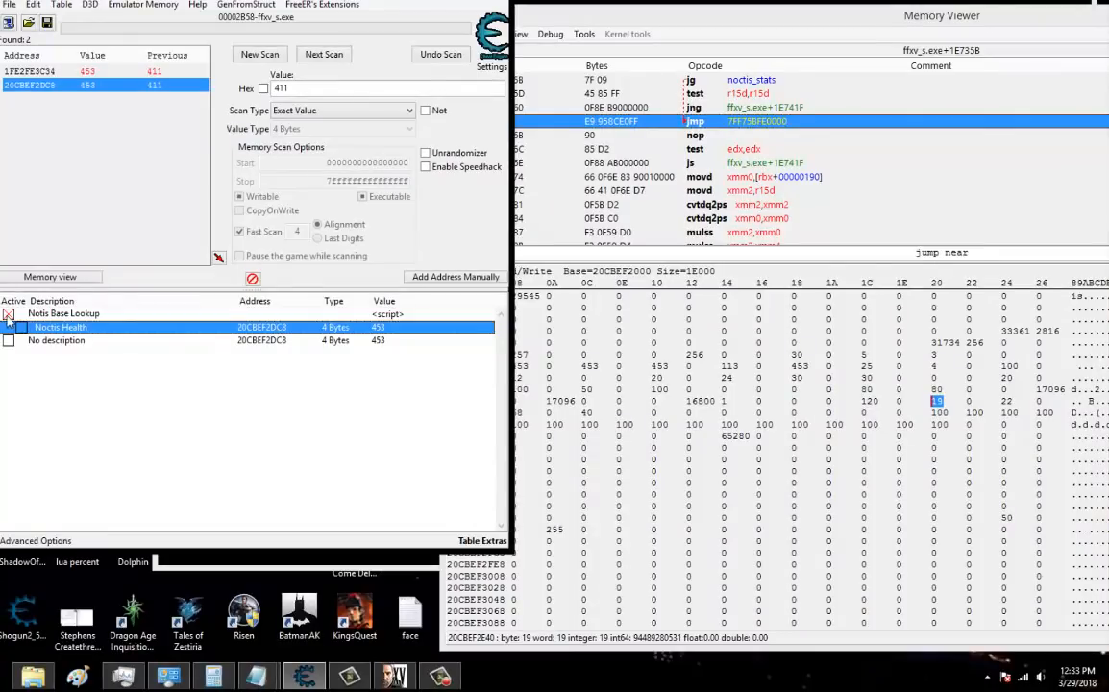
double_click(269, 328)
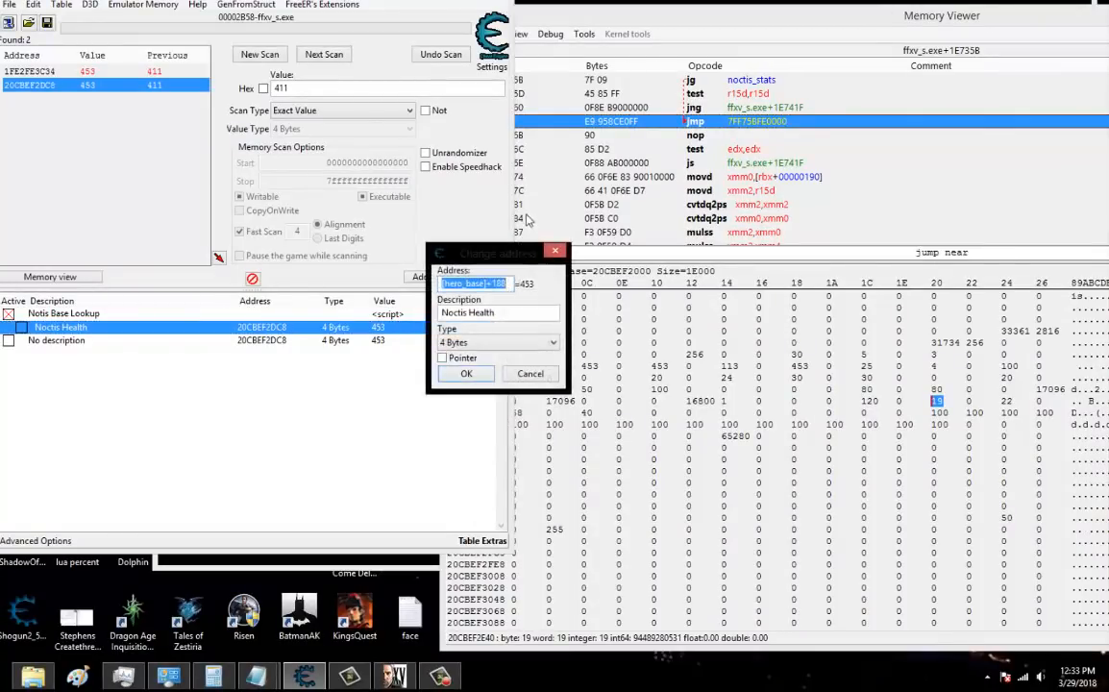
drag(493, 288, 417, 278)
right_click(464, 286)
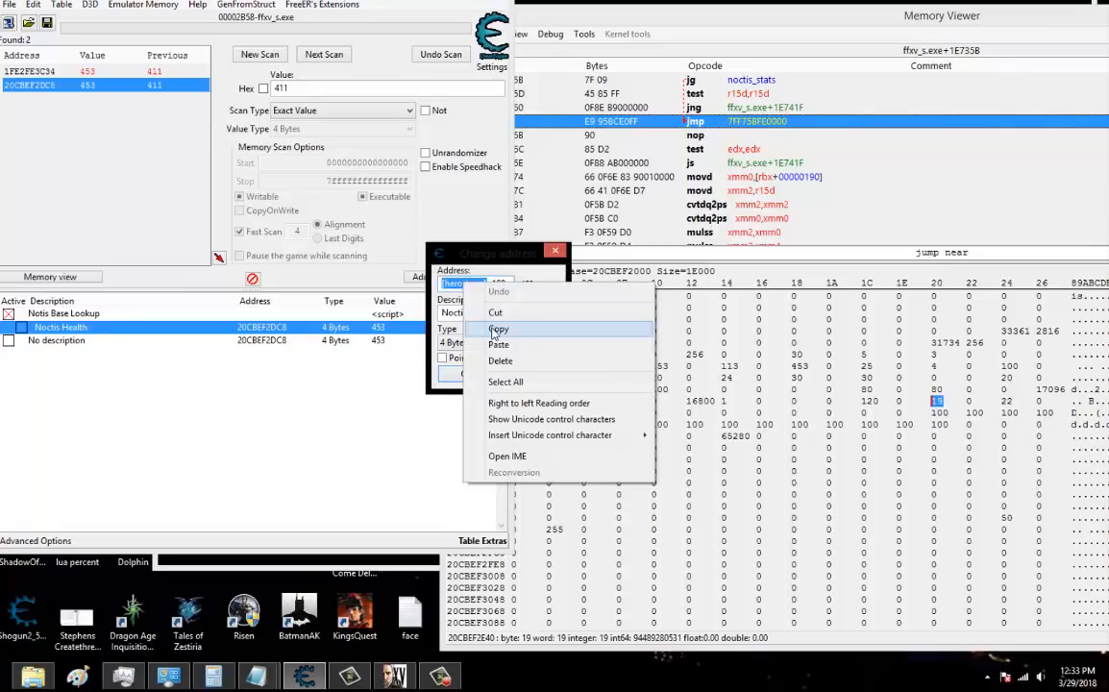
click(497, 329)
click(541, 374)
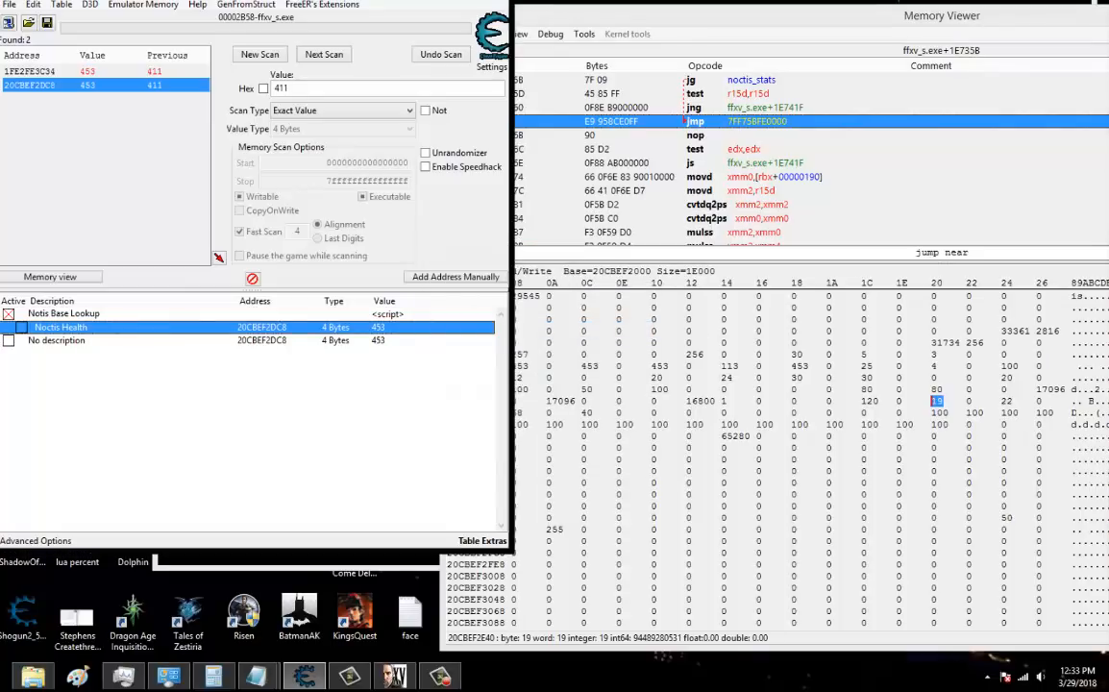
Move the Memory Viewer clear of the game and open the Structure dissect window from it.
drag(675, 24, 521, 24)
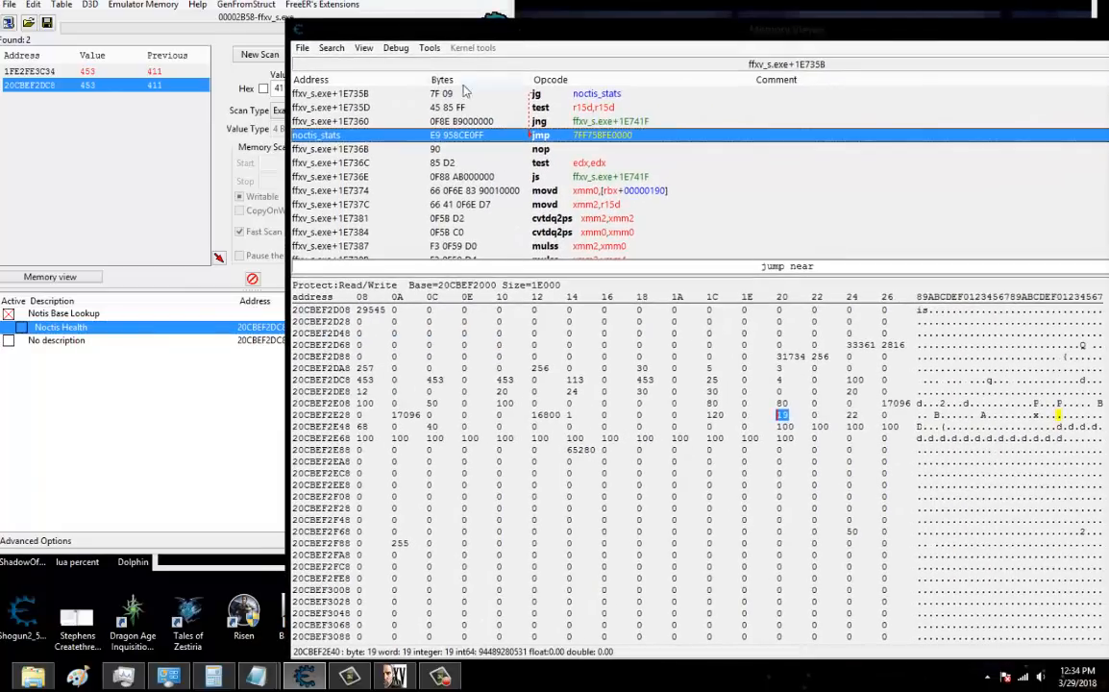
click(430, 47)
click(461, 150)
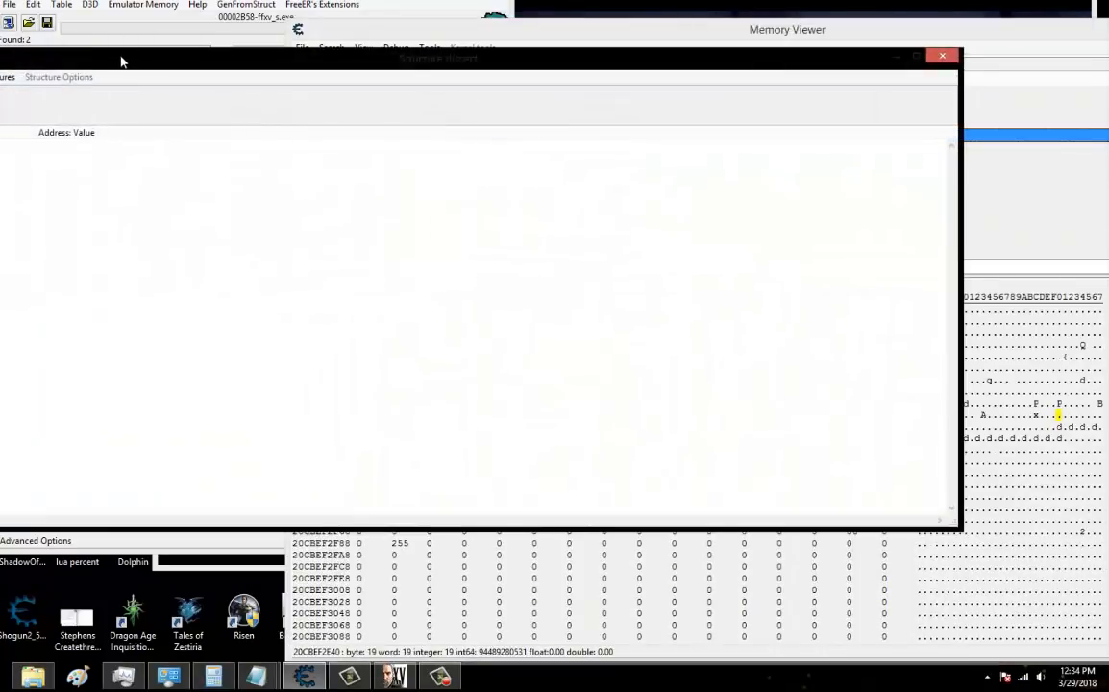
Define a new structure at [hero_base], filling in the basic types automatically and accepting the default name and size.
key(ctrl+v)
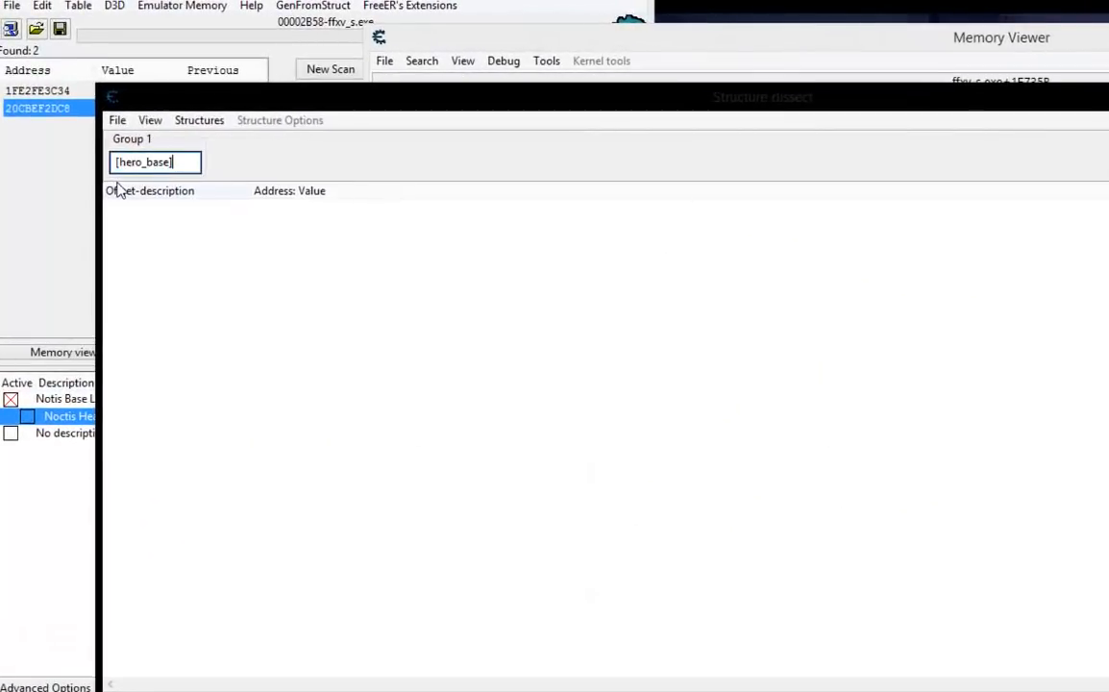
click(199, 120)
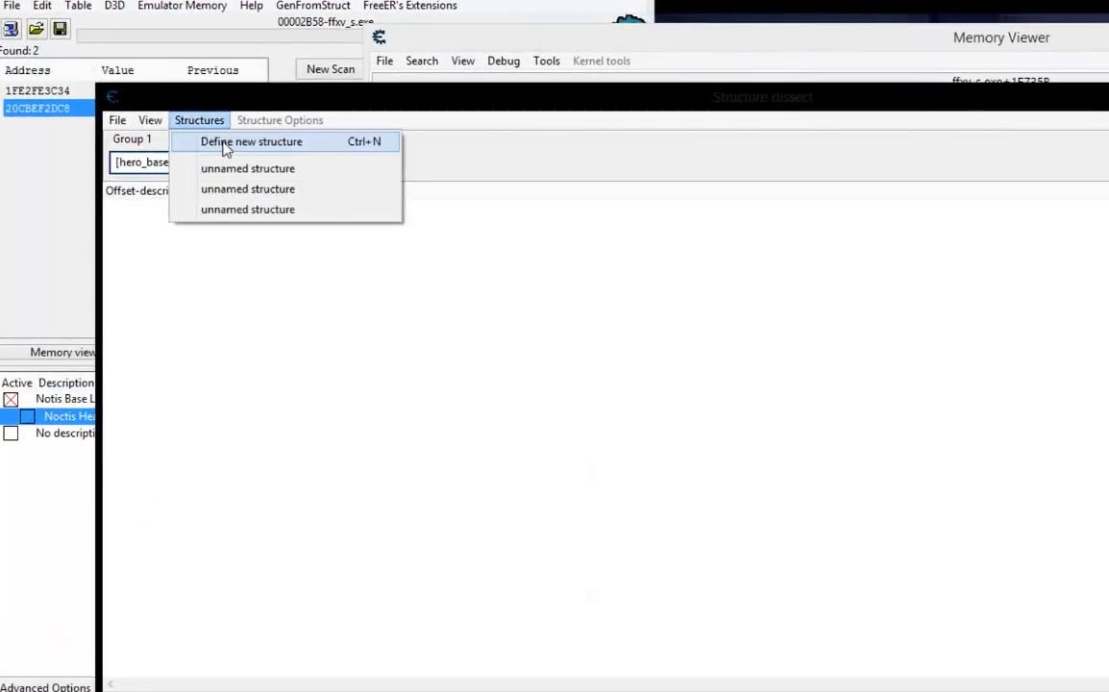
click(231, 141)
click(715, 436)
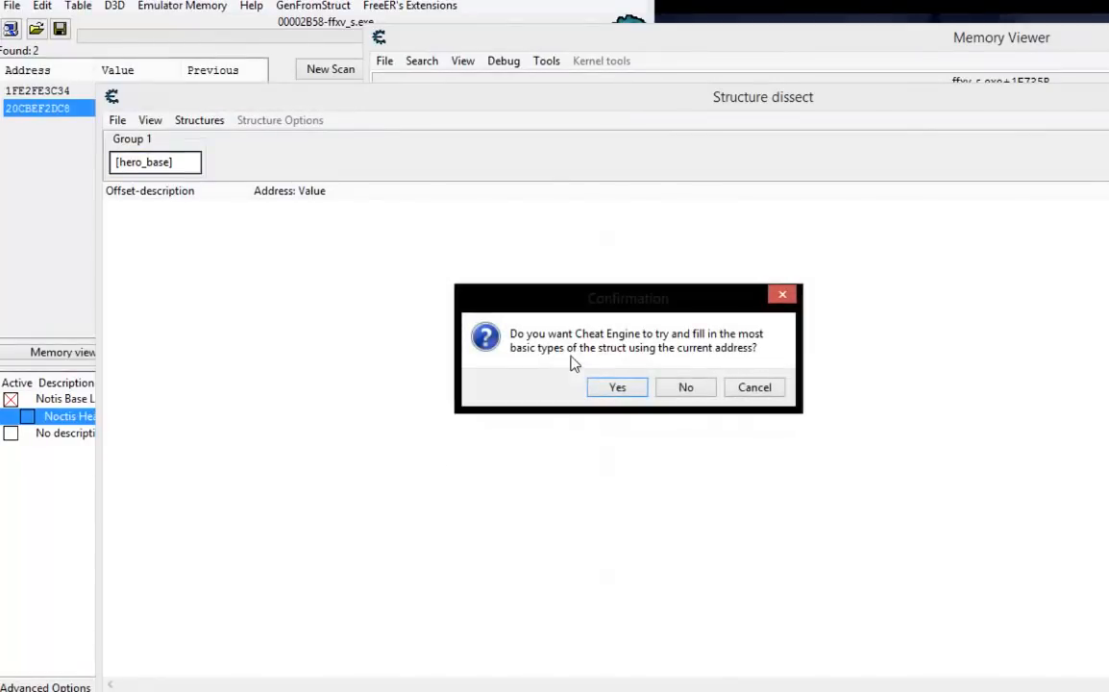
click(623, 388)
click(715, 435)
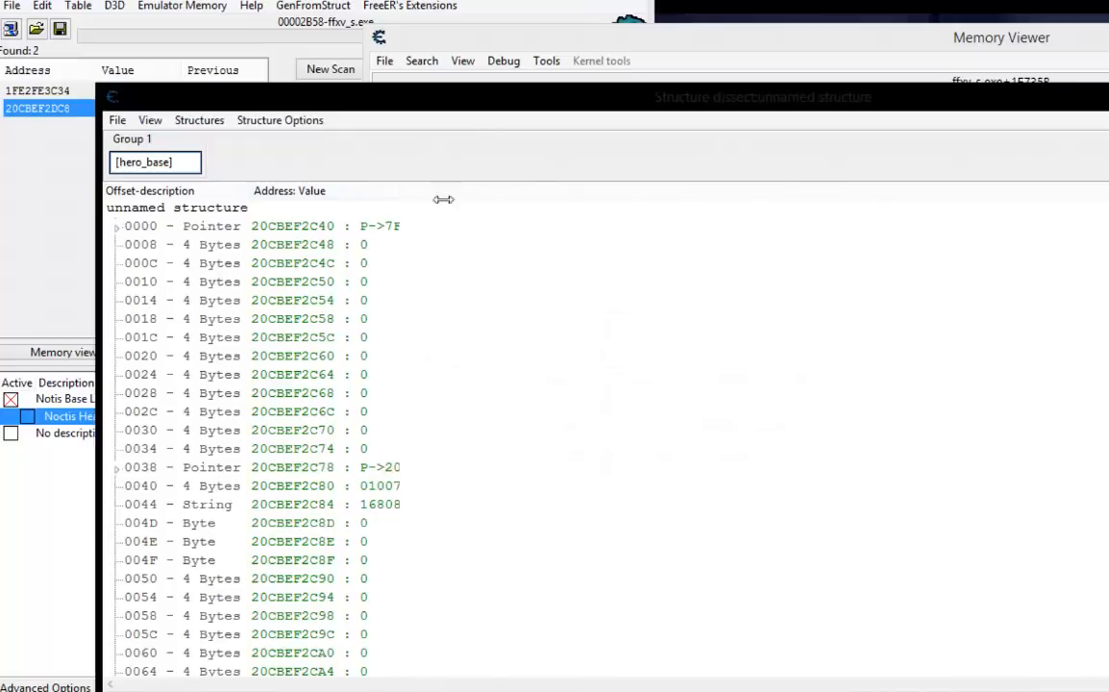
Look through the dissected structure for Noctis's name string and the health entry at offset 0188.
scroll(577, 262, down, 9)
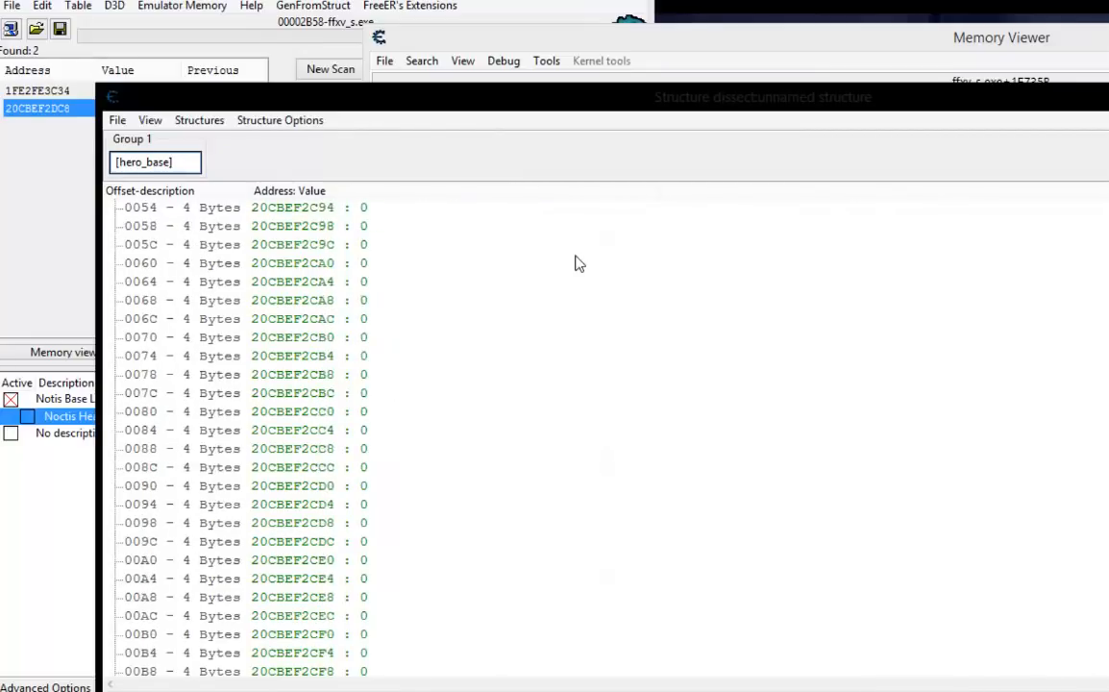
scroll(577, 262, down, 2)
click(384, 452)
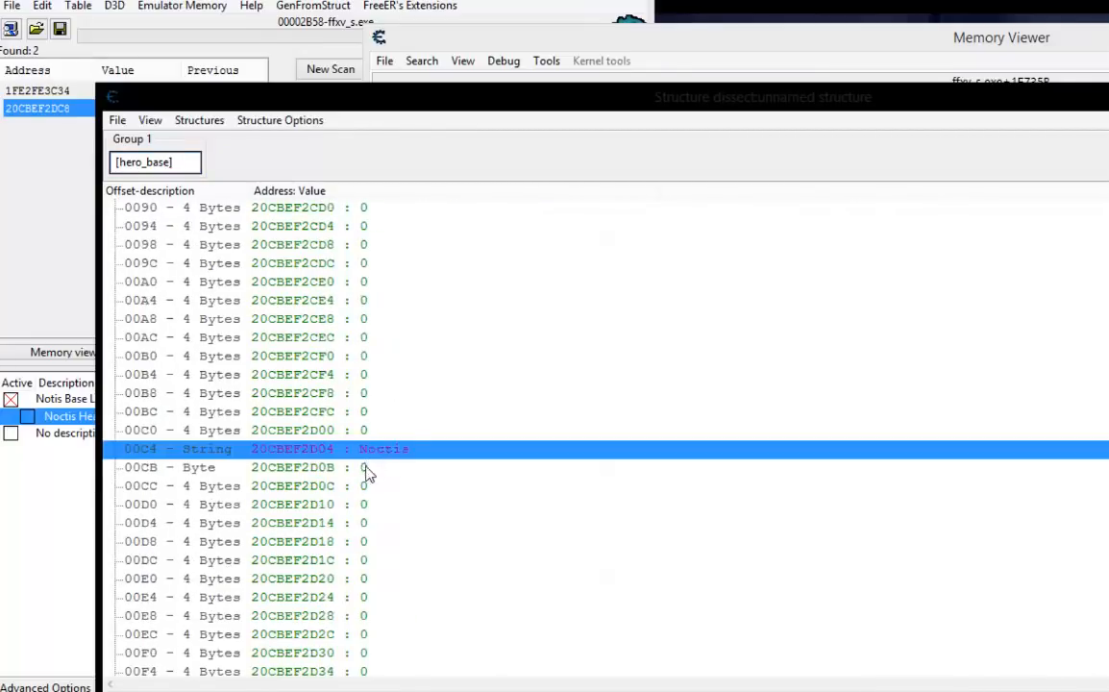
click(389, 465)
scroll(445, 388, down, 20)
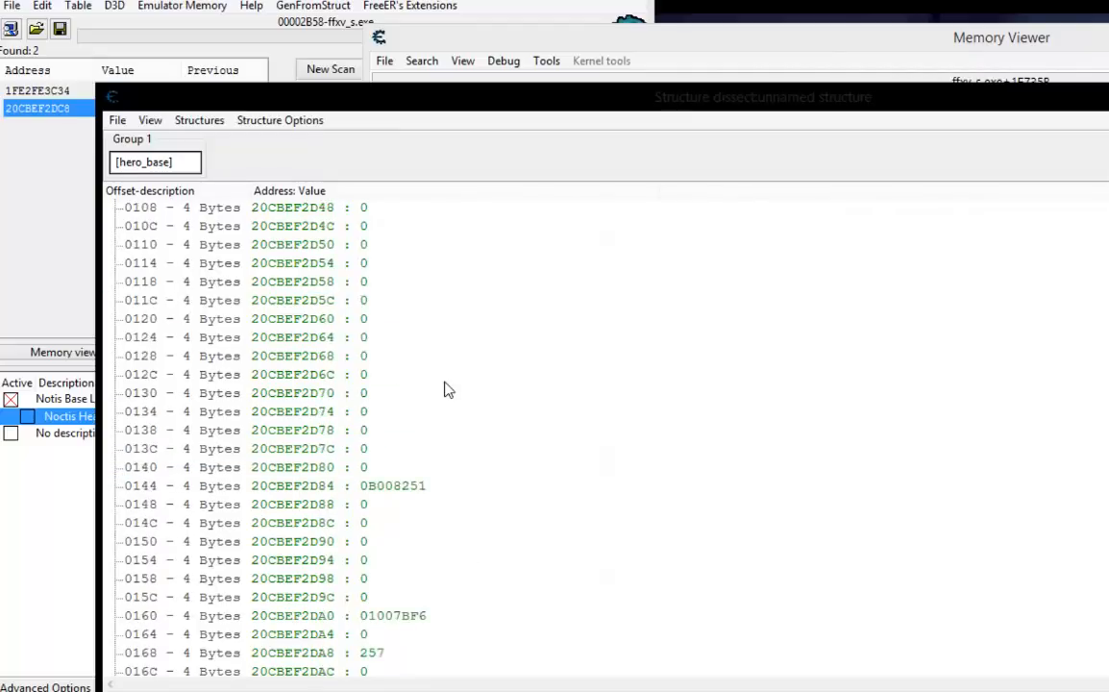
scroll(445, 388, up, 2)
scroll(444, 388, up, 8)
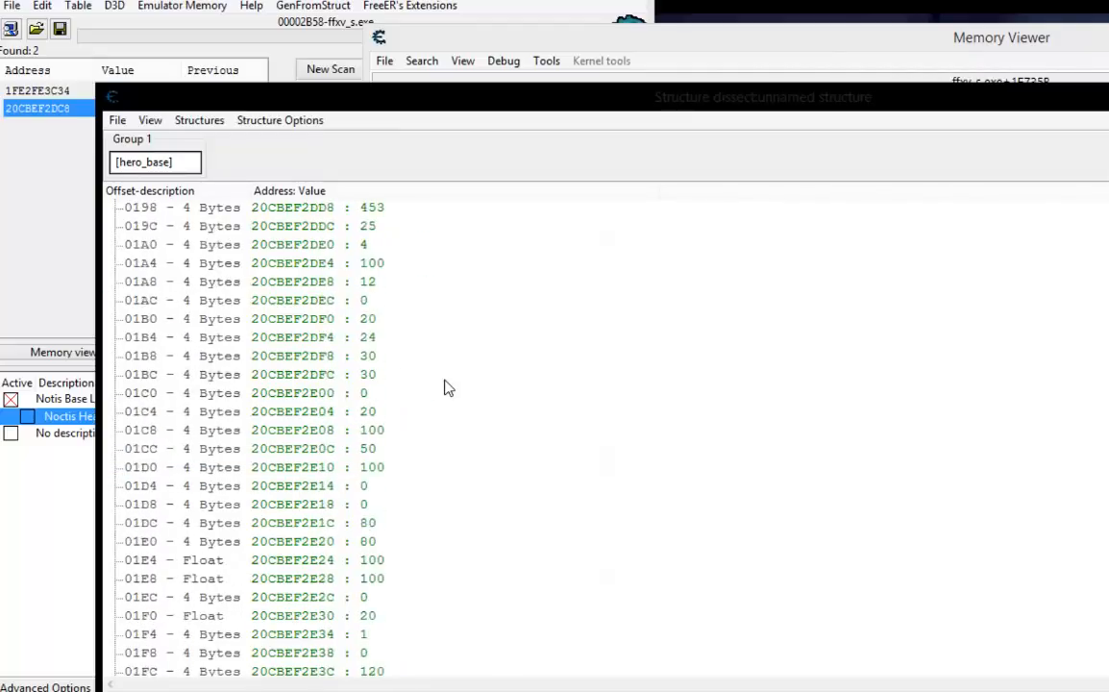
scroll(445, 388, up, 7)
scroll(445, 388, down, 2)
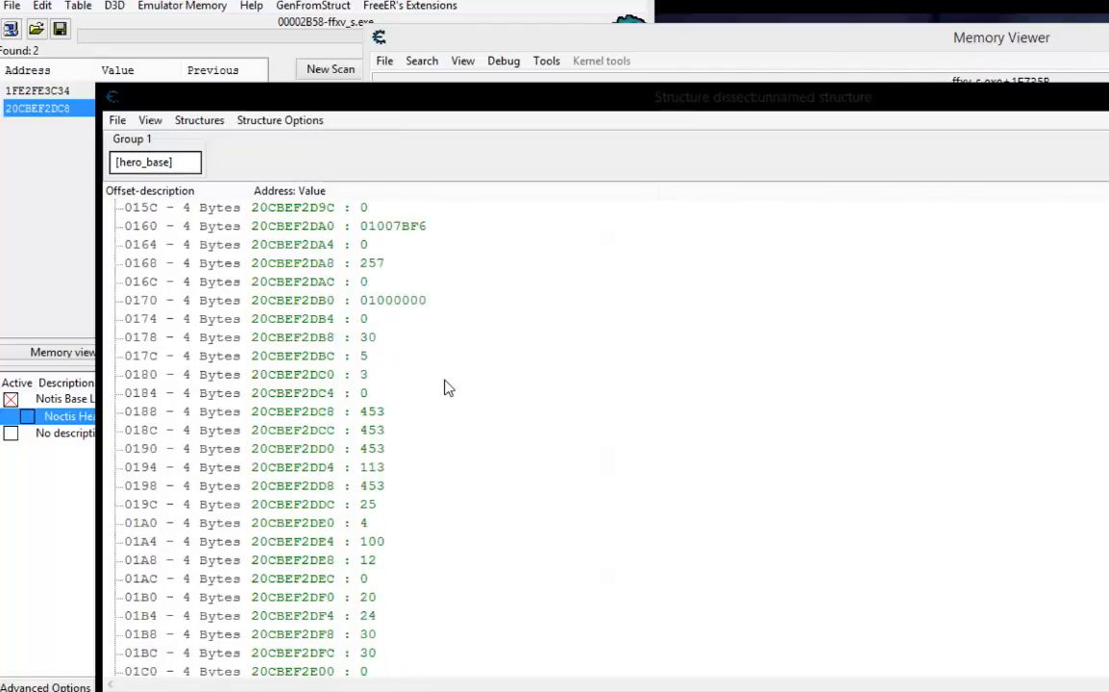
click(332, 411)
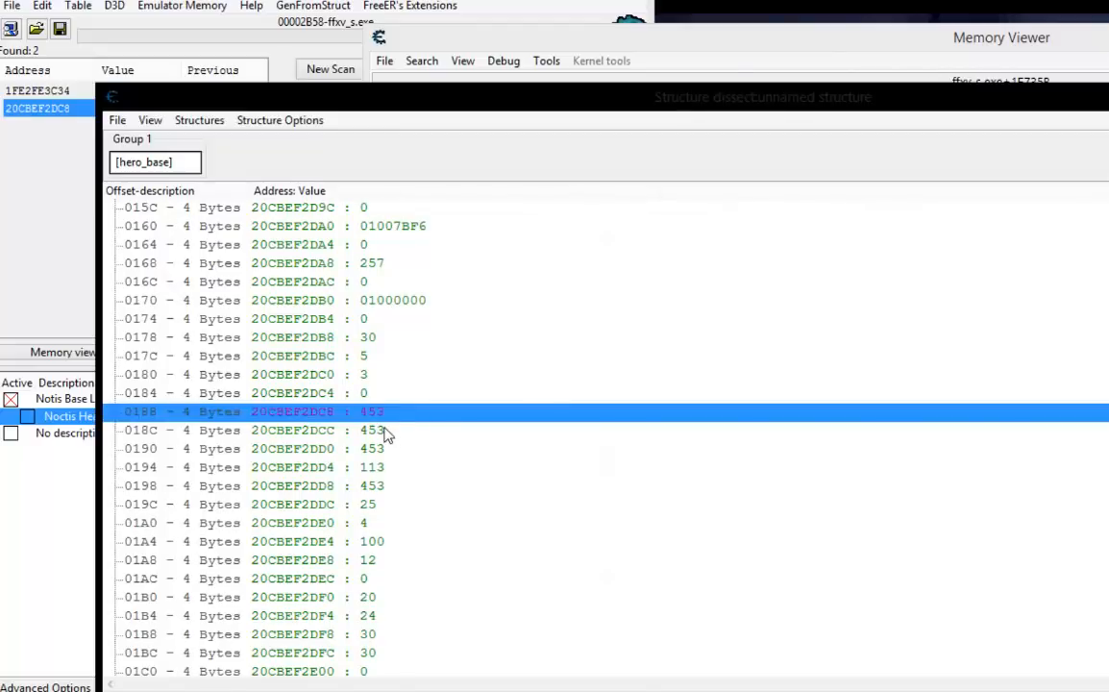
Compare the structure rows from offset 018C to 01A4 with the matching cells in the Memory Viewer's dump.
drag(758, 44, 828, 0)
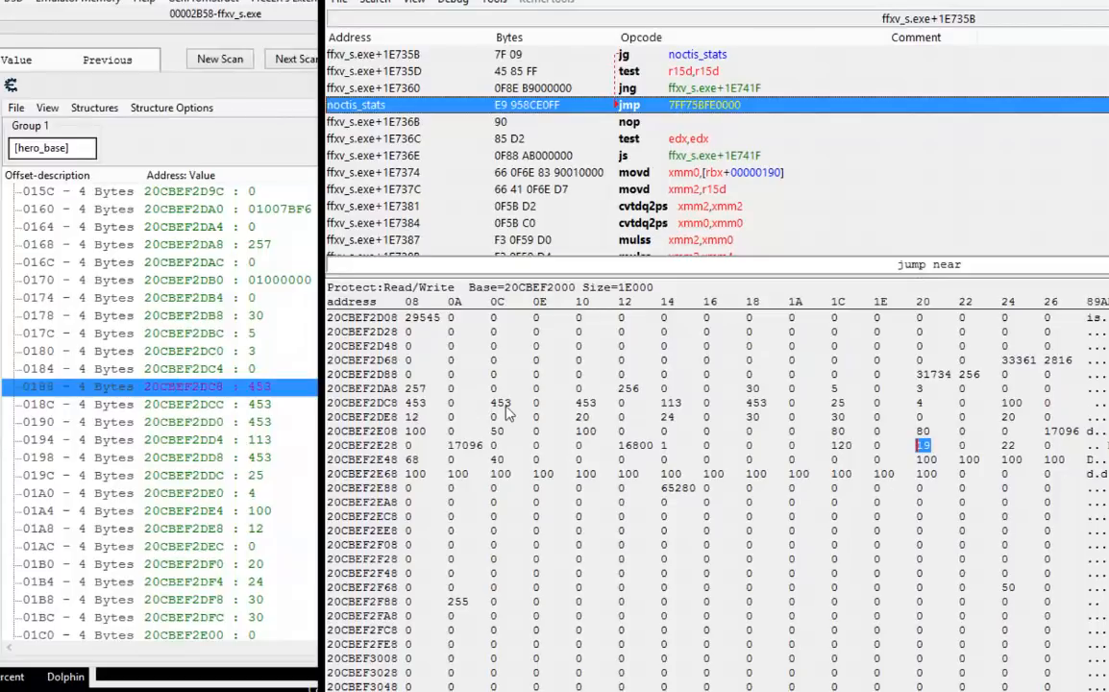
click(259, 403)
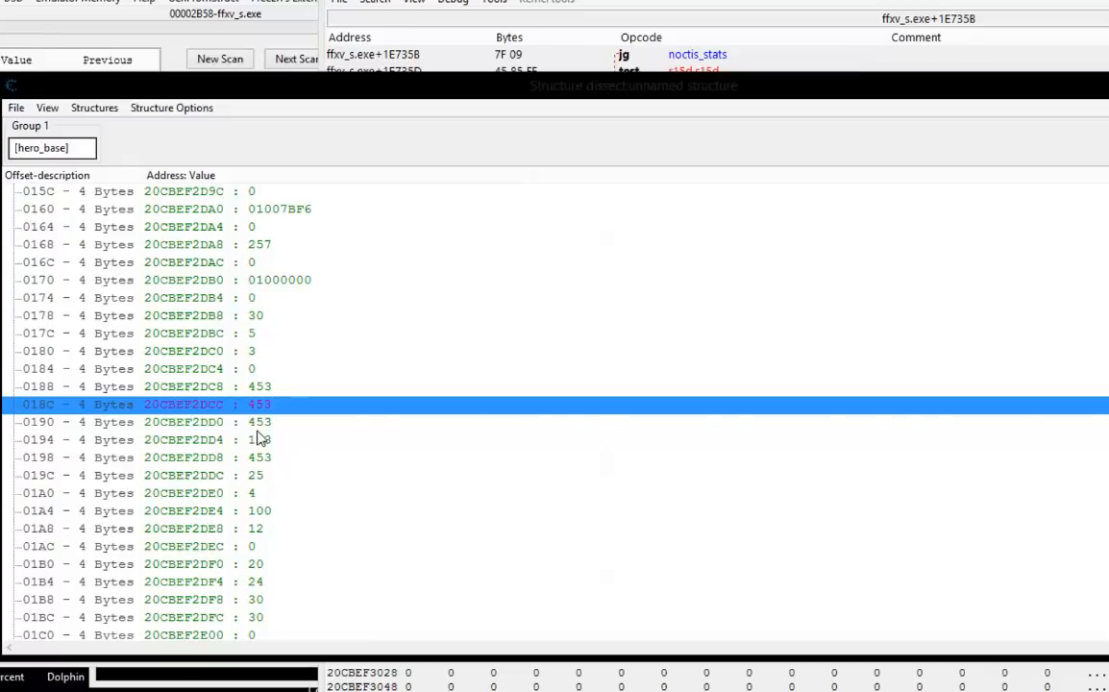
click(256, 425)
key(alt+Tab)
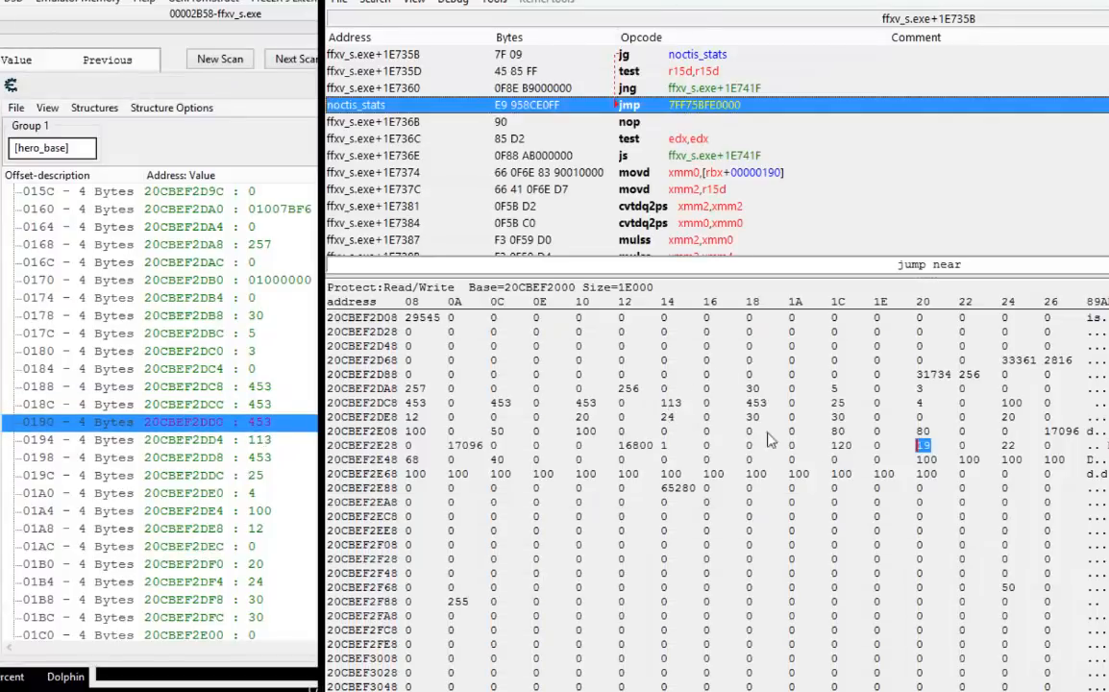
click(673, 404)
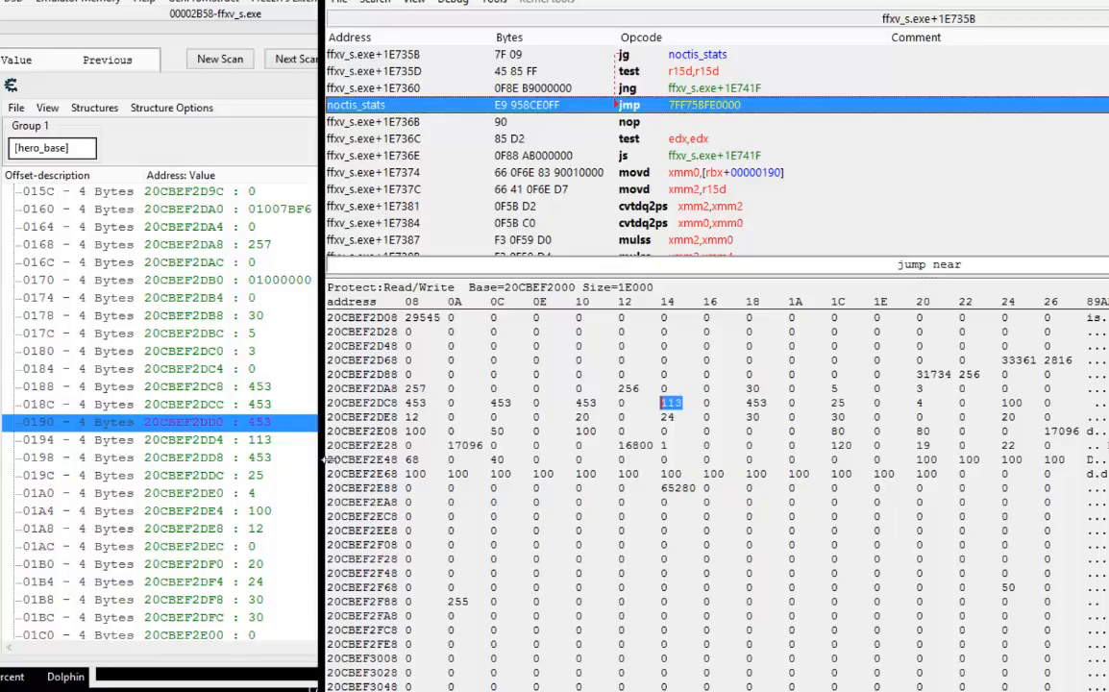
click(258, 495)
click(260, 509)
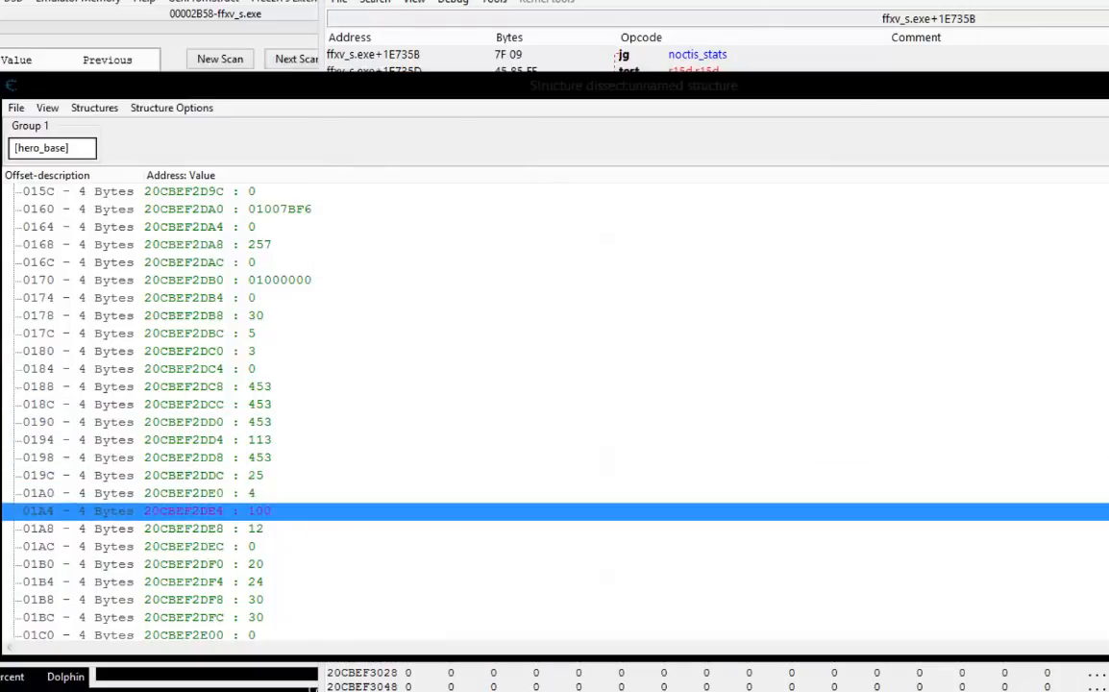
Add the dump cell holding Noctis's 19 stat, 20CBEF2E40, to the address list as 4 Bytes.
click(786, 2)
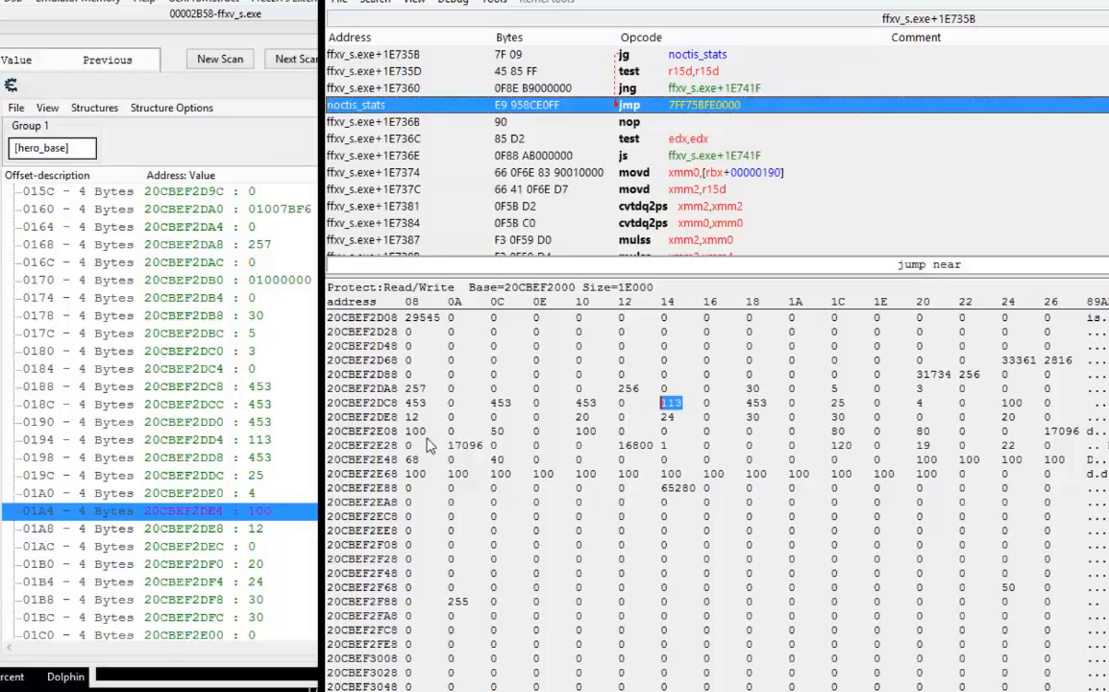
click(923, 446)
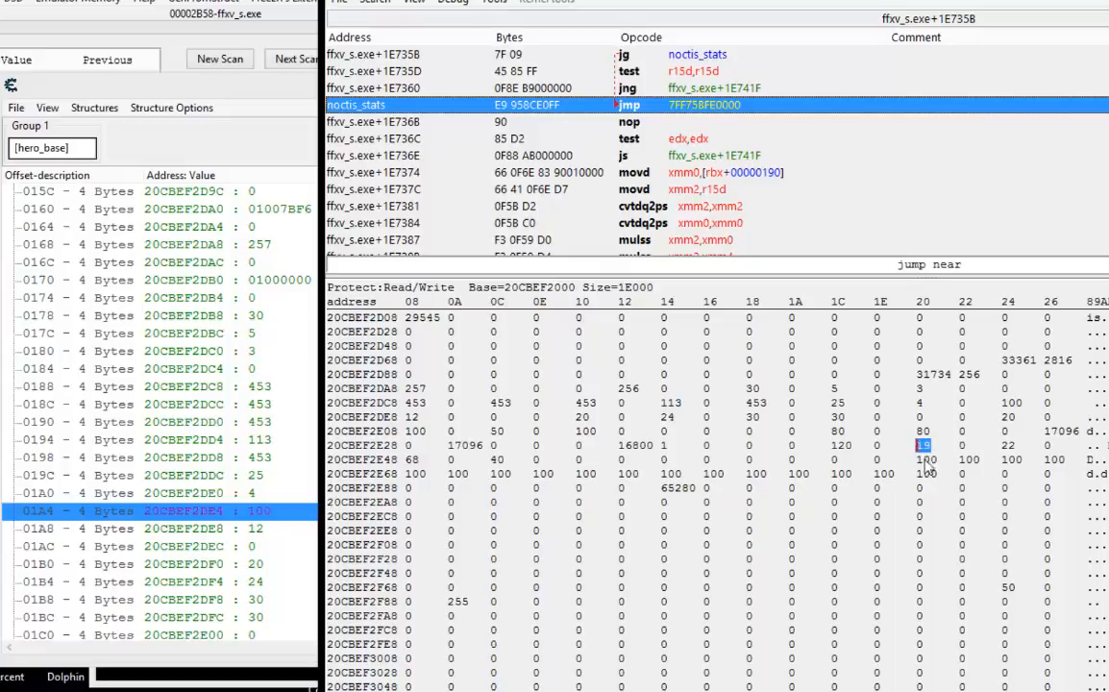
click(1008, 447)
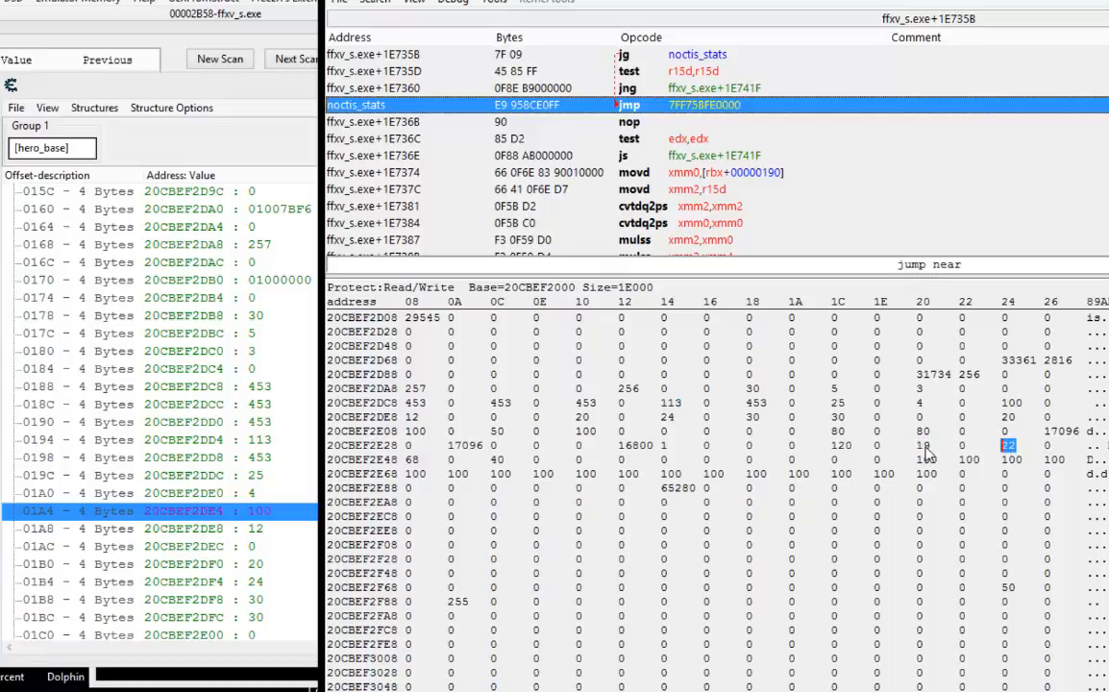
right_click(924, 447)
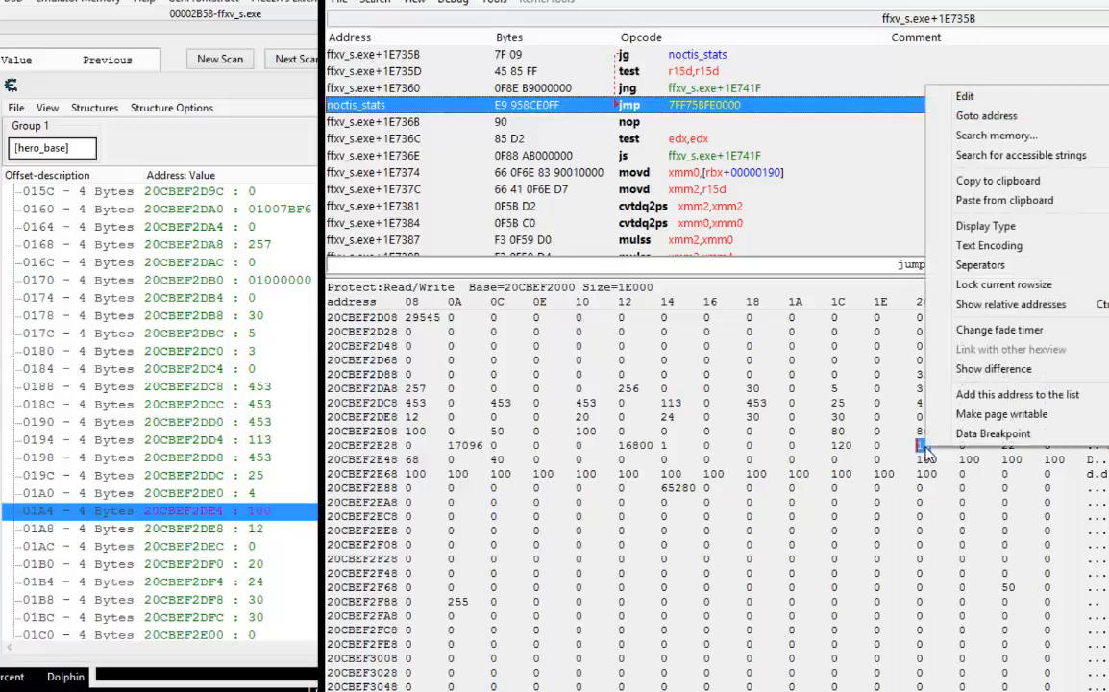
click(965, 401)
click(525, 411)
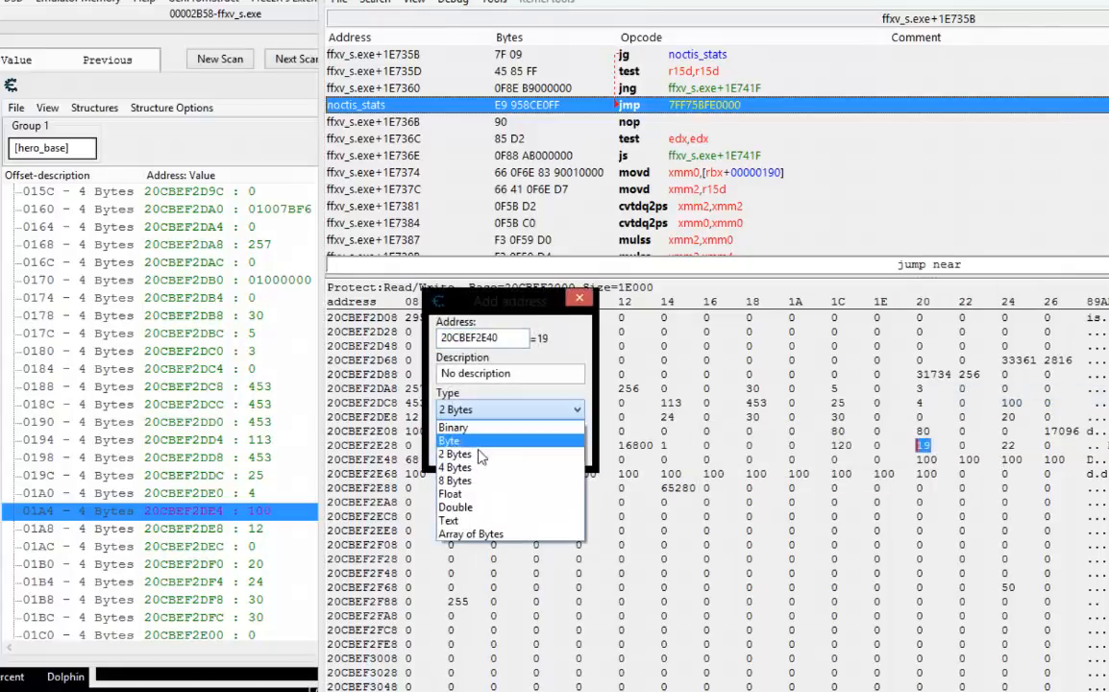
click(470, 468)
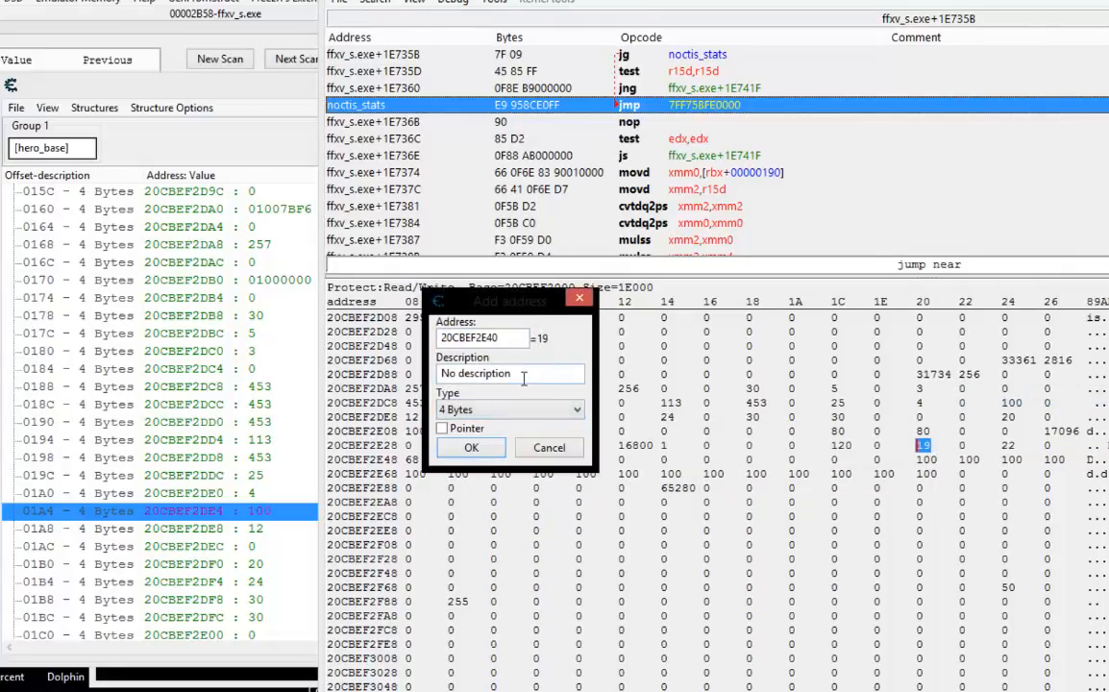
click(470, 448)
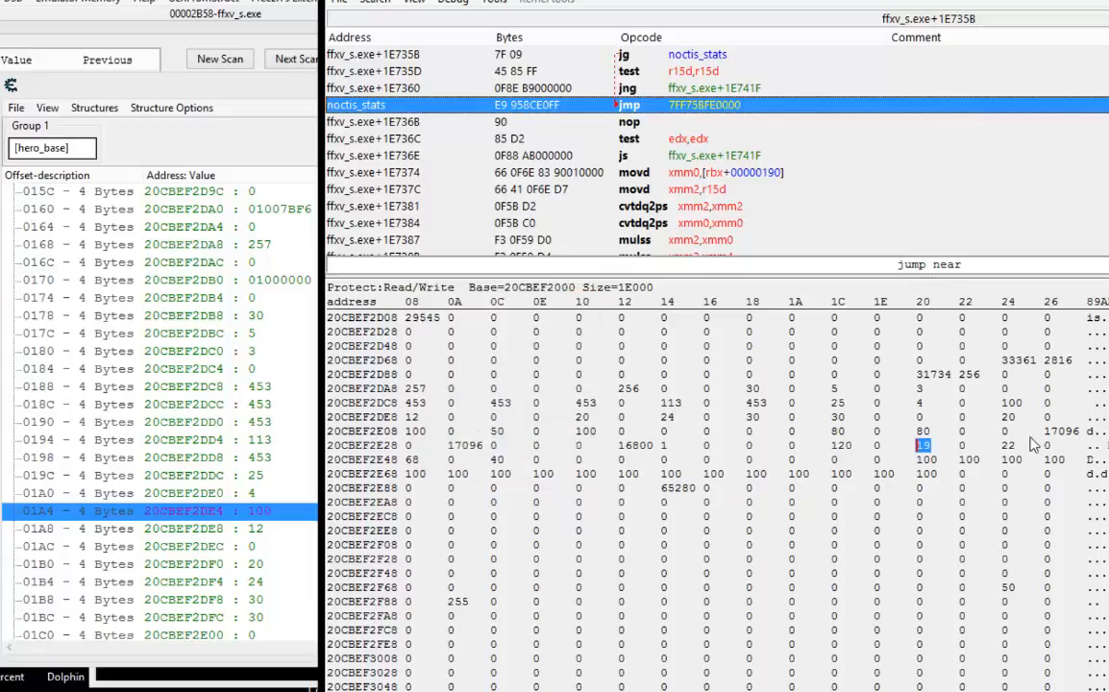
Add the dump cell holding Noctis's 22 stat, 20CBEF2E44, to the address list as 2 Bytes.
right_click(1007, 446)
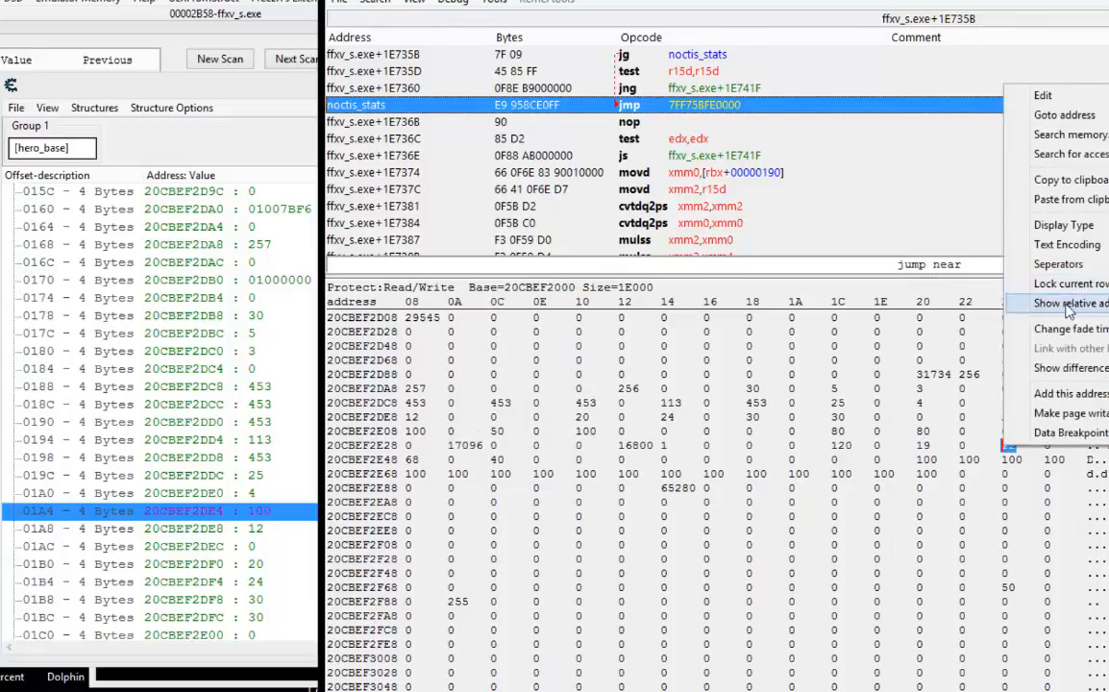
mouse_move(1088, 273)
mouse_move(1086, 246)
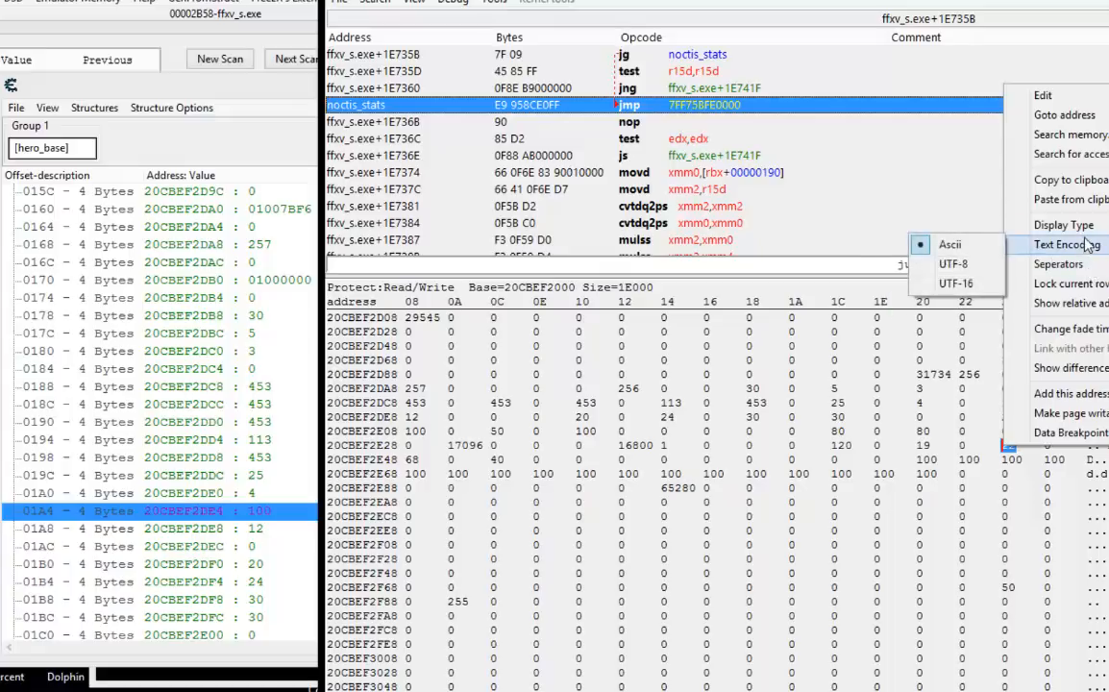
click(1073, 395)
click(434, 419)
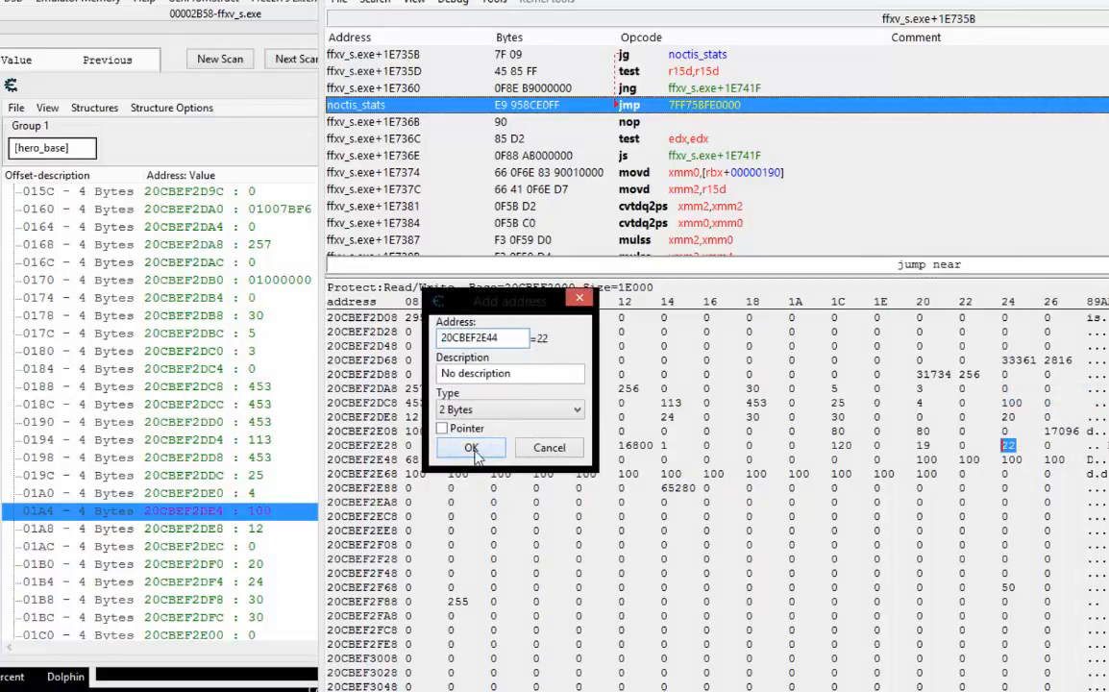
Locate the rows holding Noctis's 19, 22, 68 and 40 stats in the dissected structure.
click(190, 543)
scroll(296, 558, down, 3)
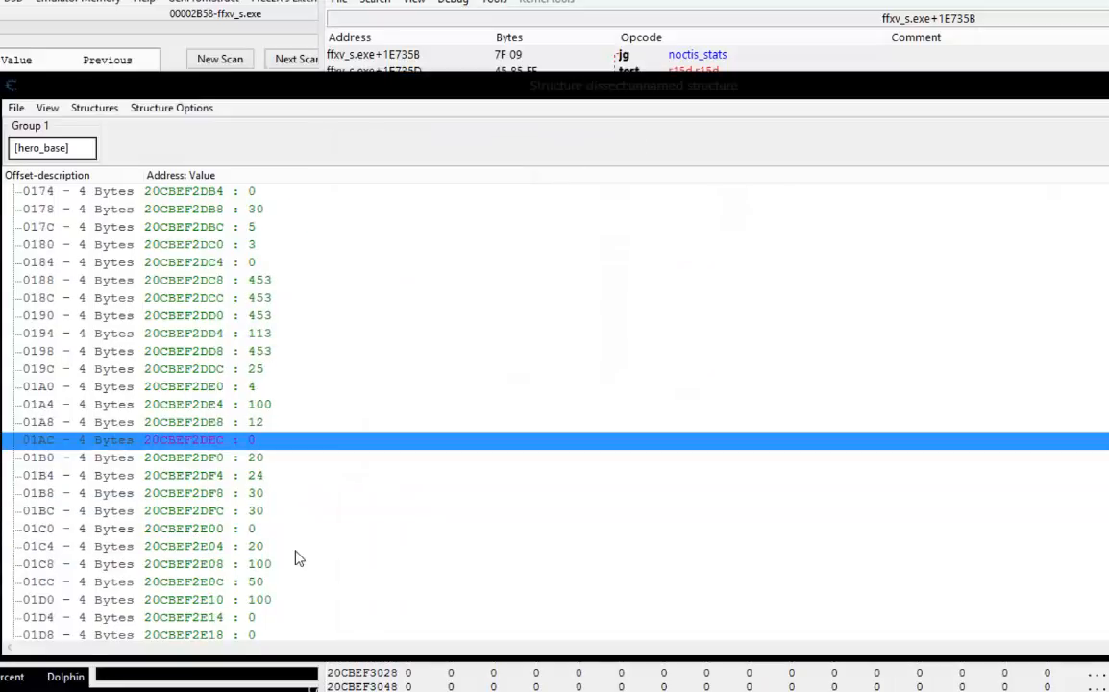
scroll(296, 558, down, 3)
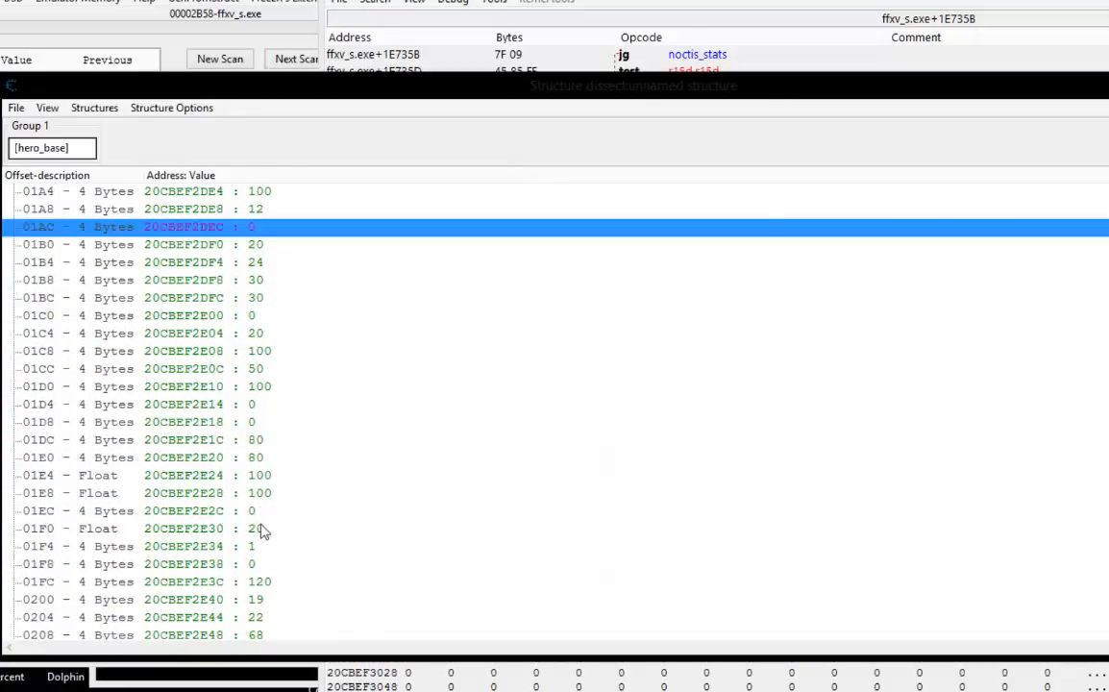
scroll(262, 532, down, 2)
click(265, 497)
click(267, 516)
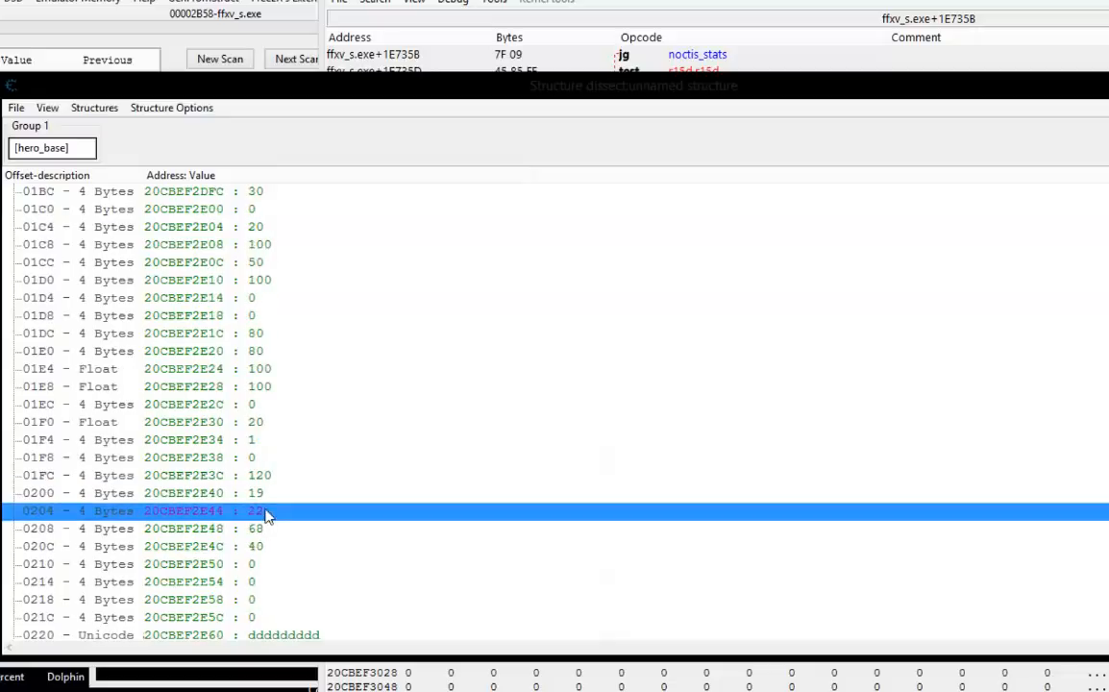
click(268, 528)
click(271, 547)
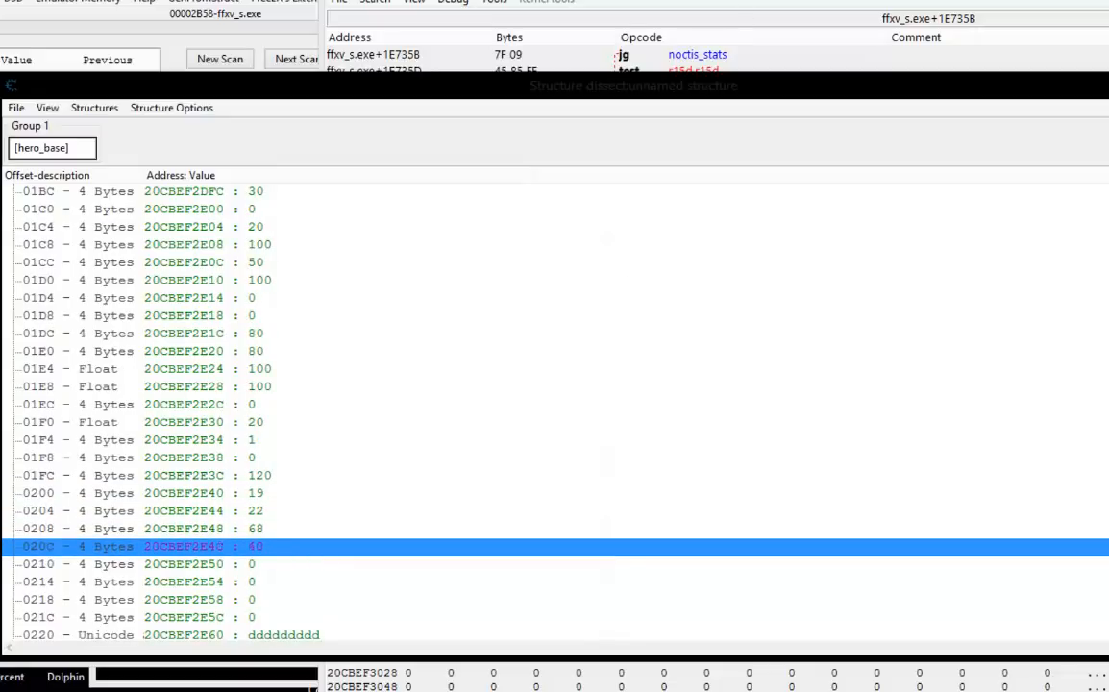
Check the game's Stats panel against the structure and go over offsets 0200, 0204, 0208 and 020C.
key(alt+Tab)
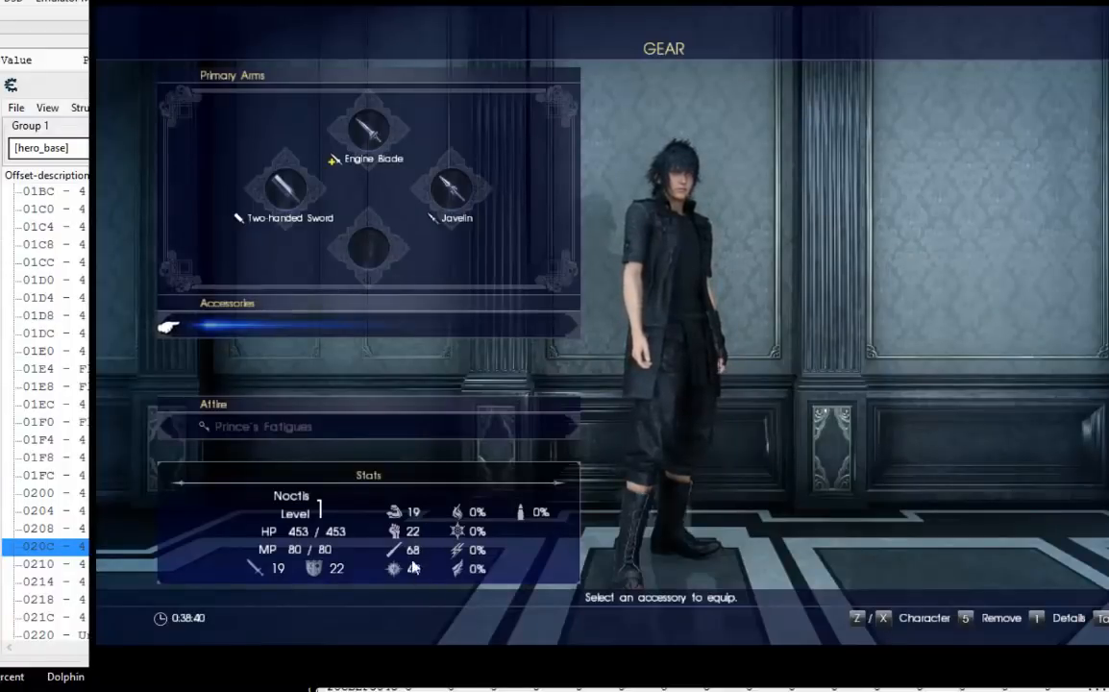
click(59, 94)
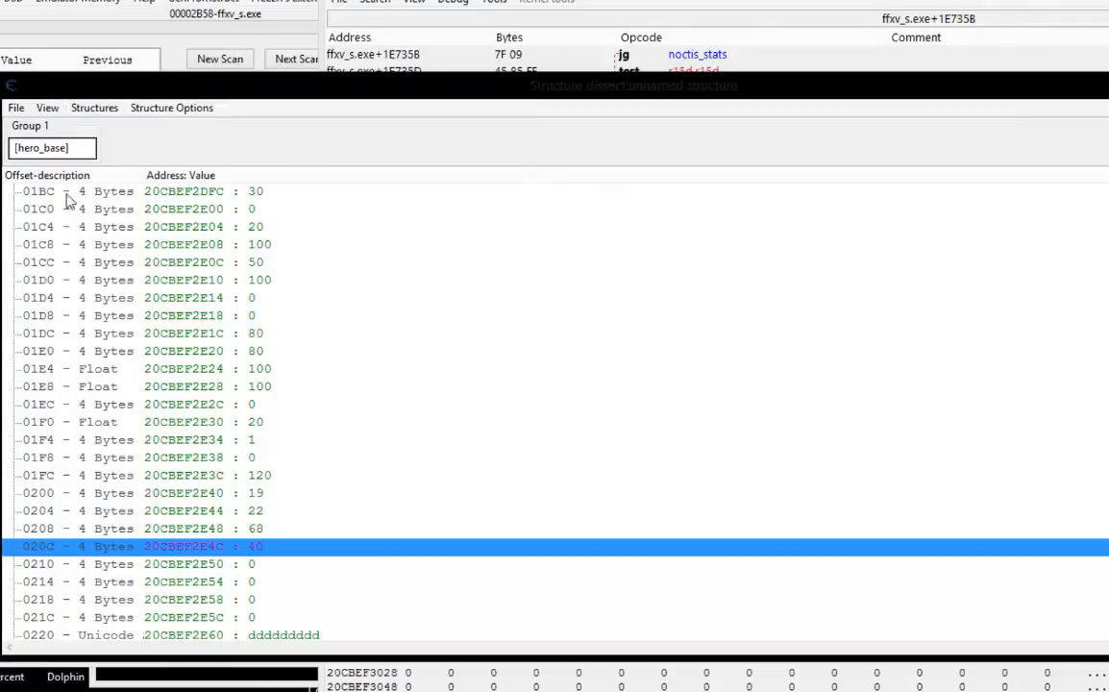
click(37, 496)
click(40, 511)
click(41, 527)
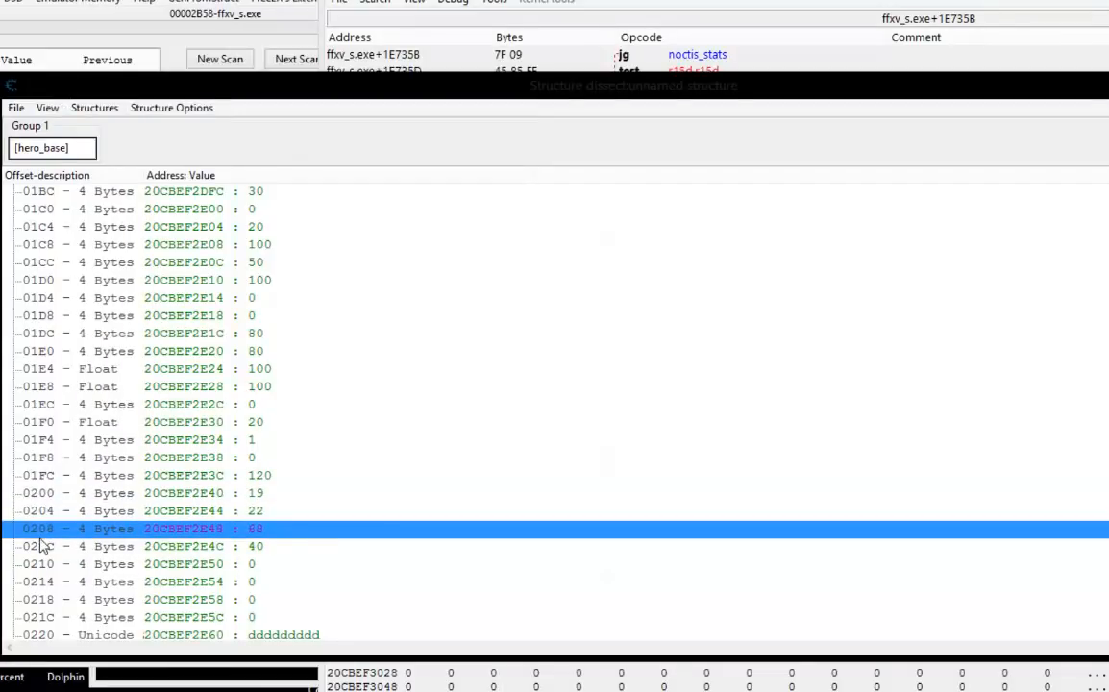
click(40, 544)
click(46, 495)
click(42, 514)
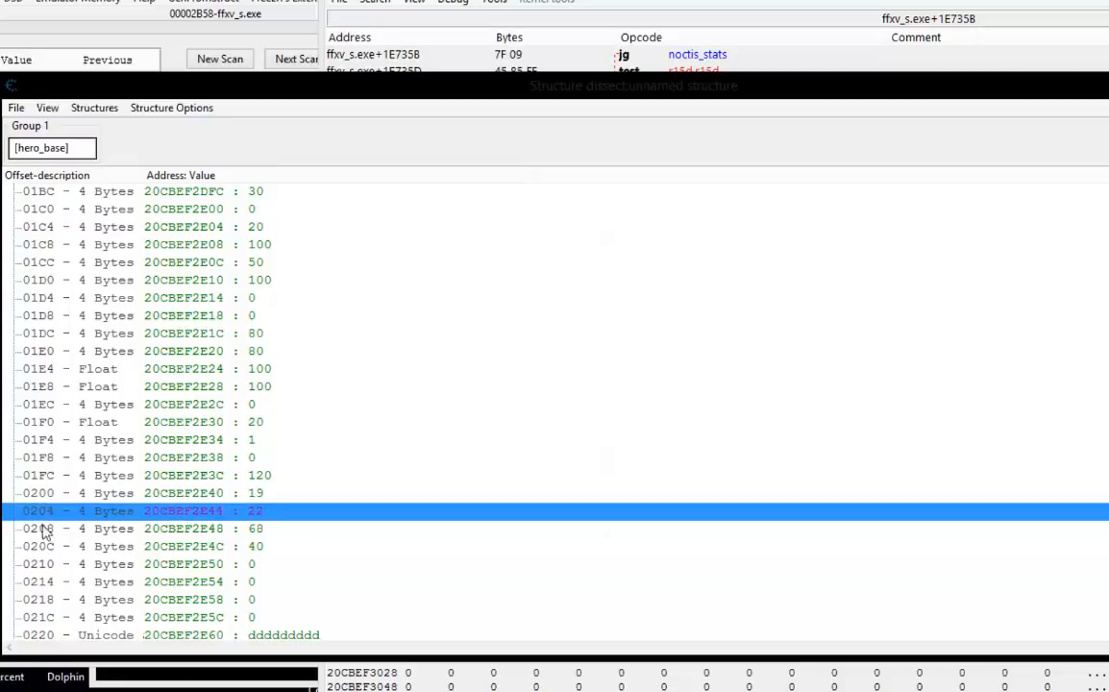
click(41, 528)
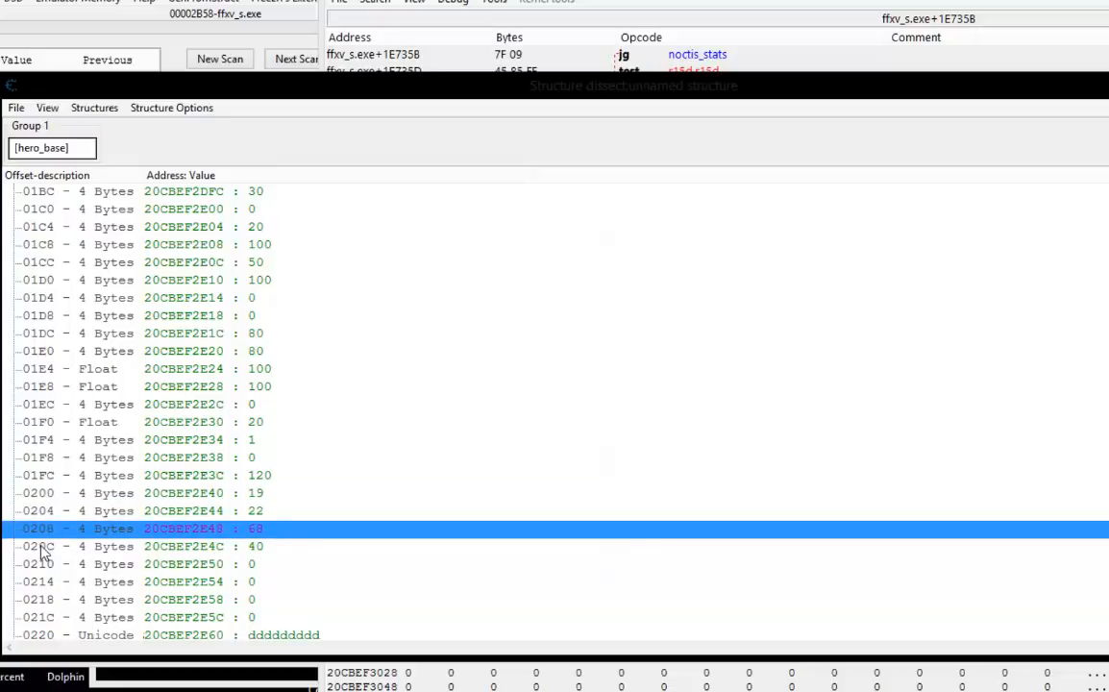
click(42, 546)
click(182, 528)
right_click(183, 528)
click(255, 691)
click(680, 417)
mouse_move(222, 691)
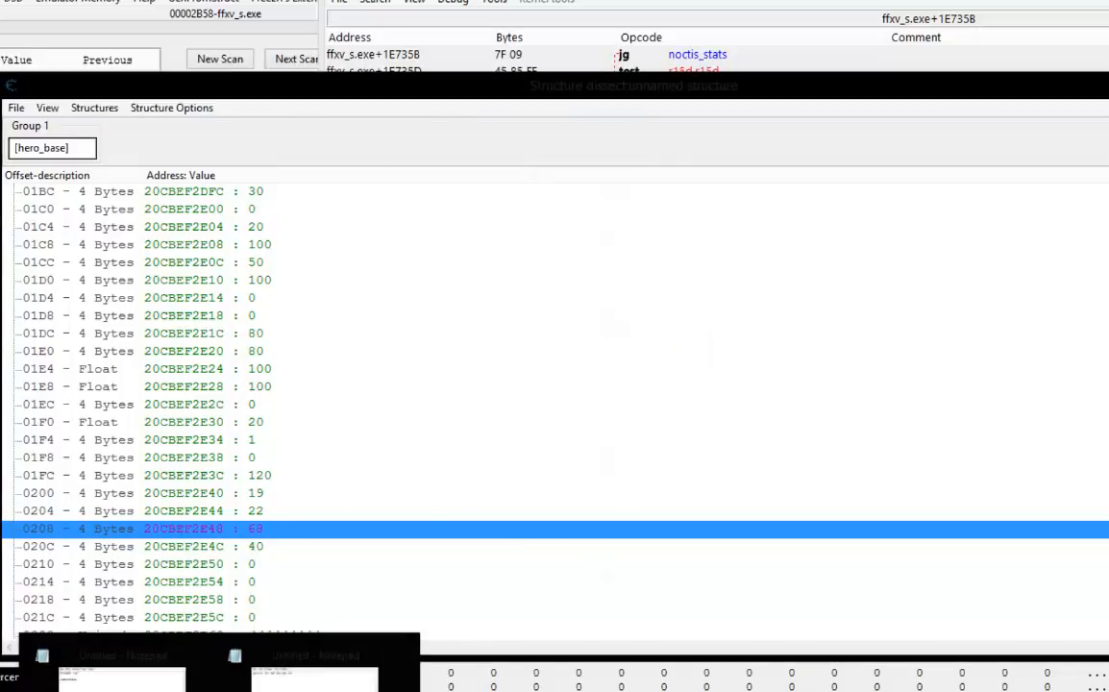
click(320, 687)
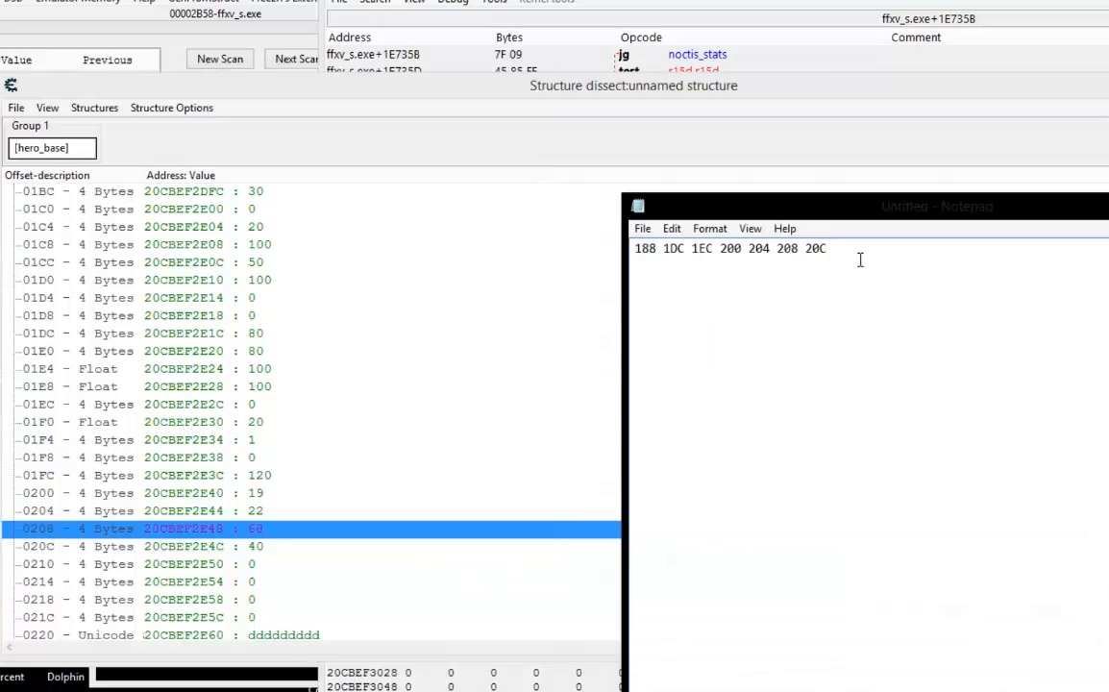
drag(860, 260, 688, 265)
click(866, 268)
Compare the structure's 01DC entry with Noctis's MP in the game's Stats panel.
click(188, 336)
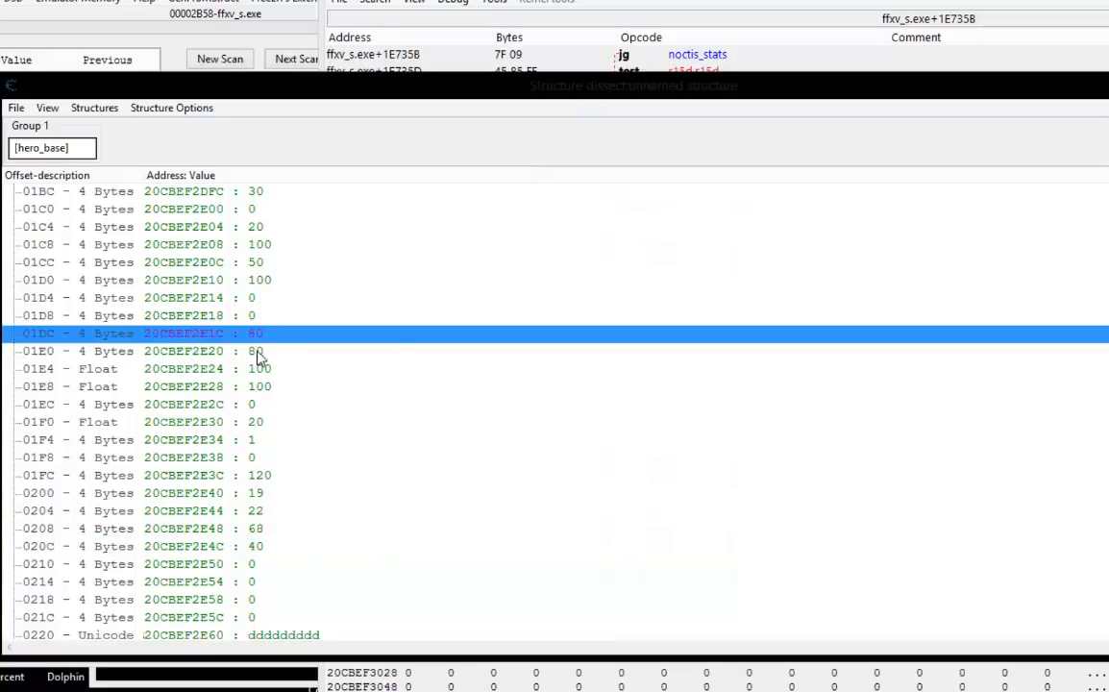
key(alt+Tab)
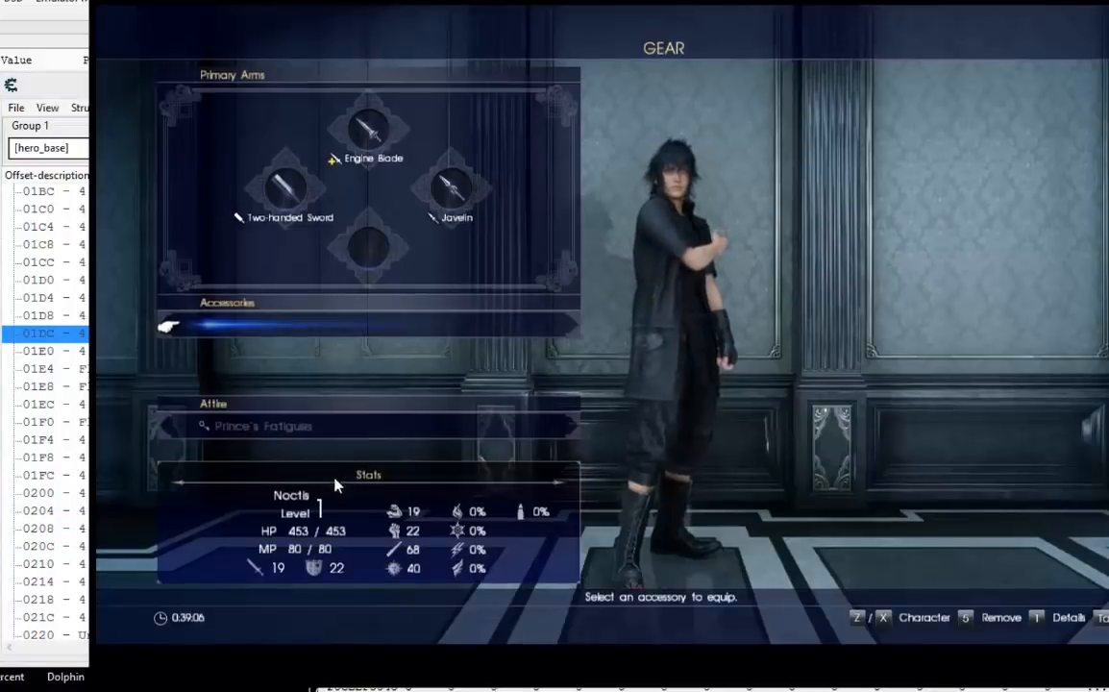
click(26, 40)
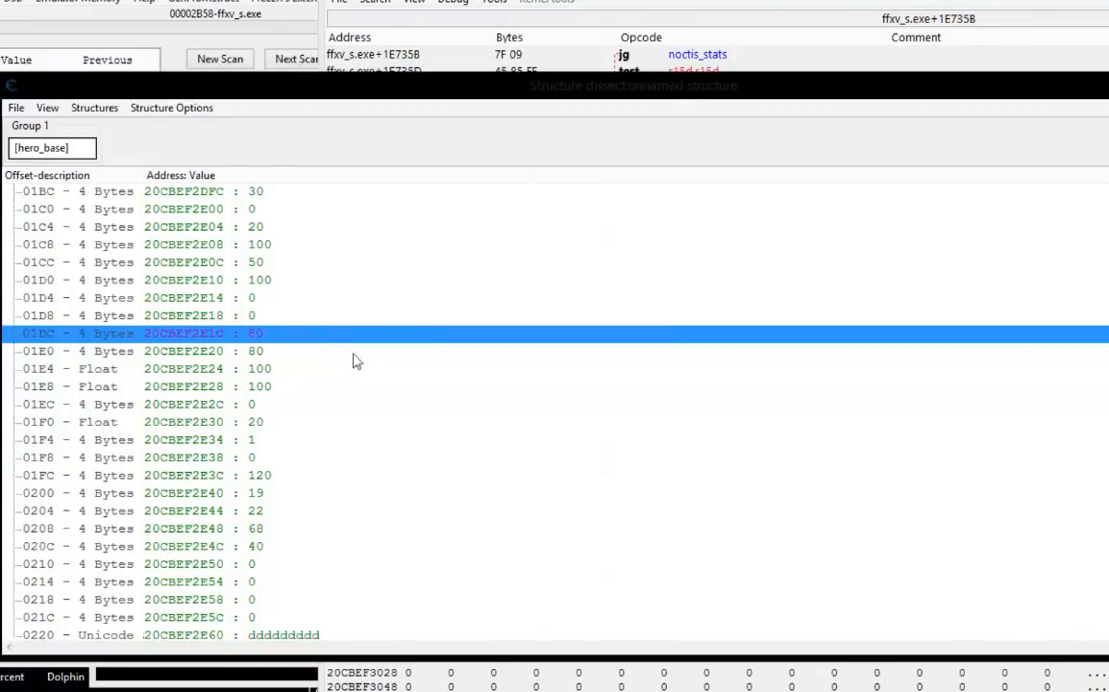
key(alt+Tab)
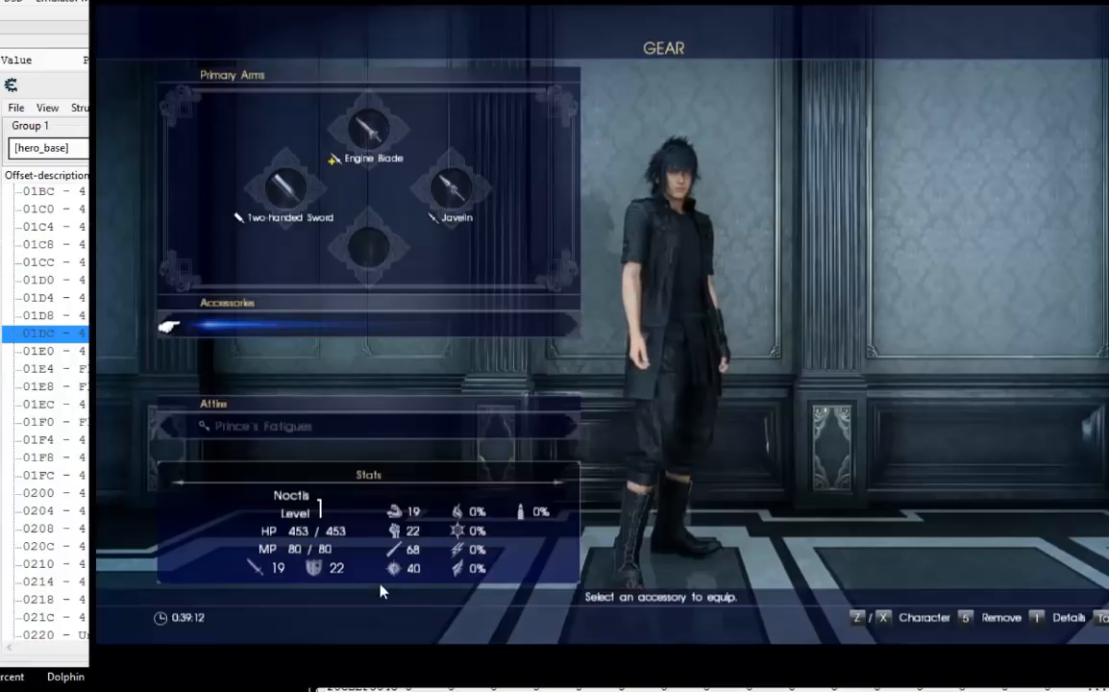
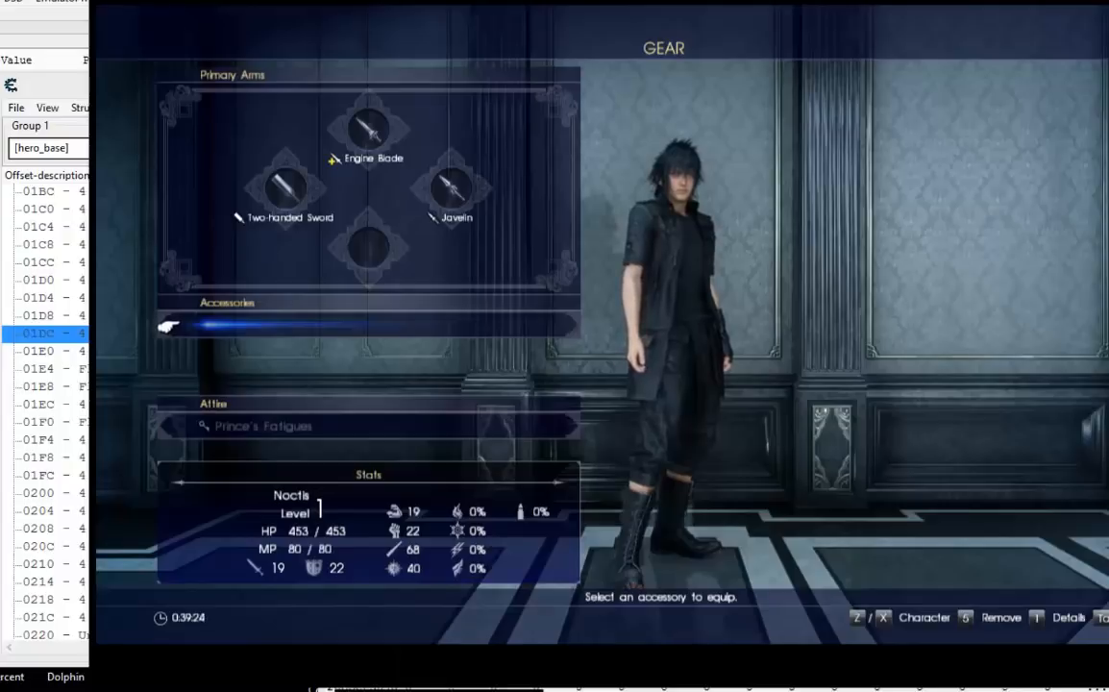
Switch from the game to Cheat Engine's Structure dissect and change the type of the Noctis string entry at offset 00C4 to 4 Bytes.
key(F10)
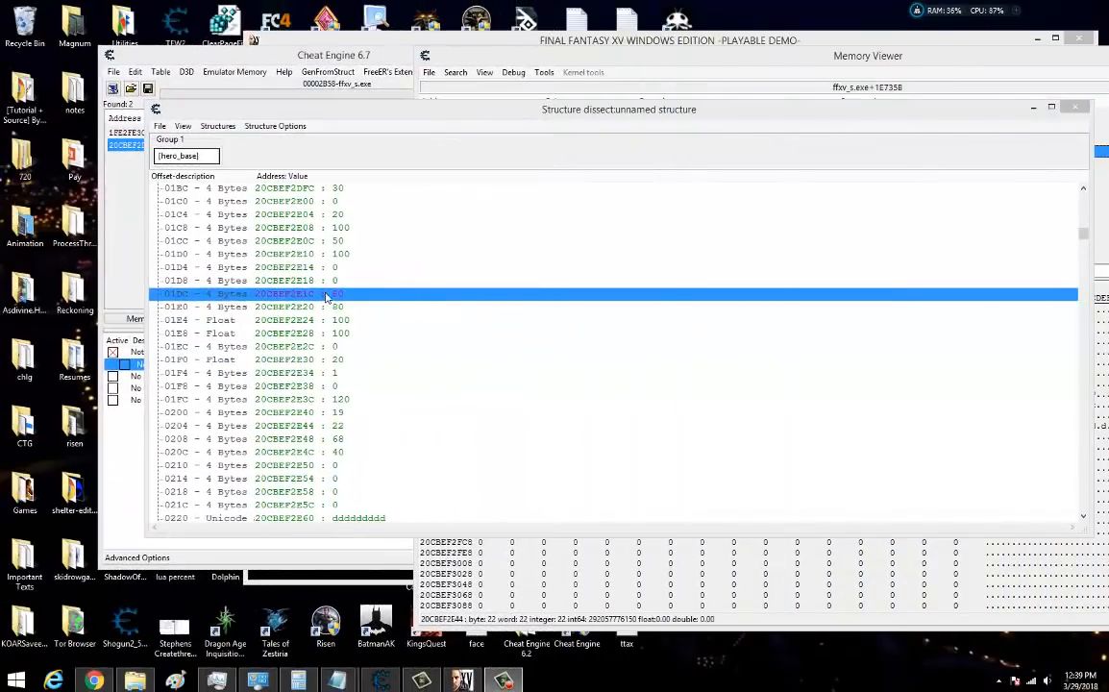
scroll(398, 297, up, 19)
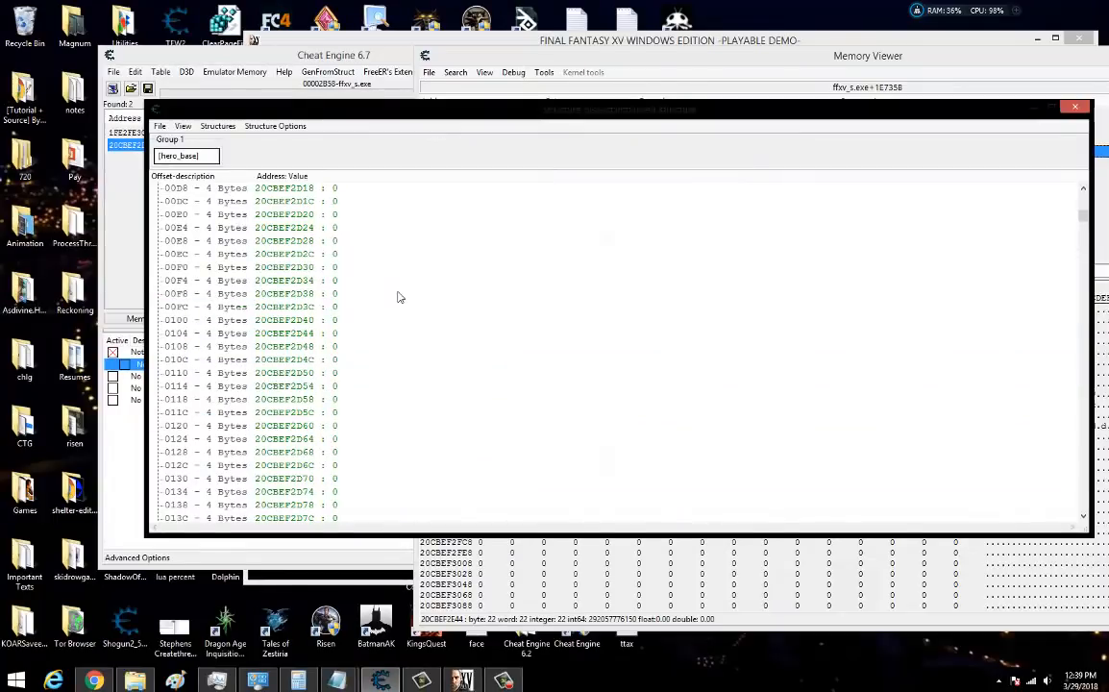
scroll(399, 297, up, 5)
click(355, 326)
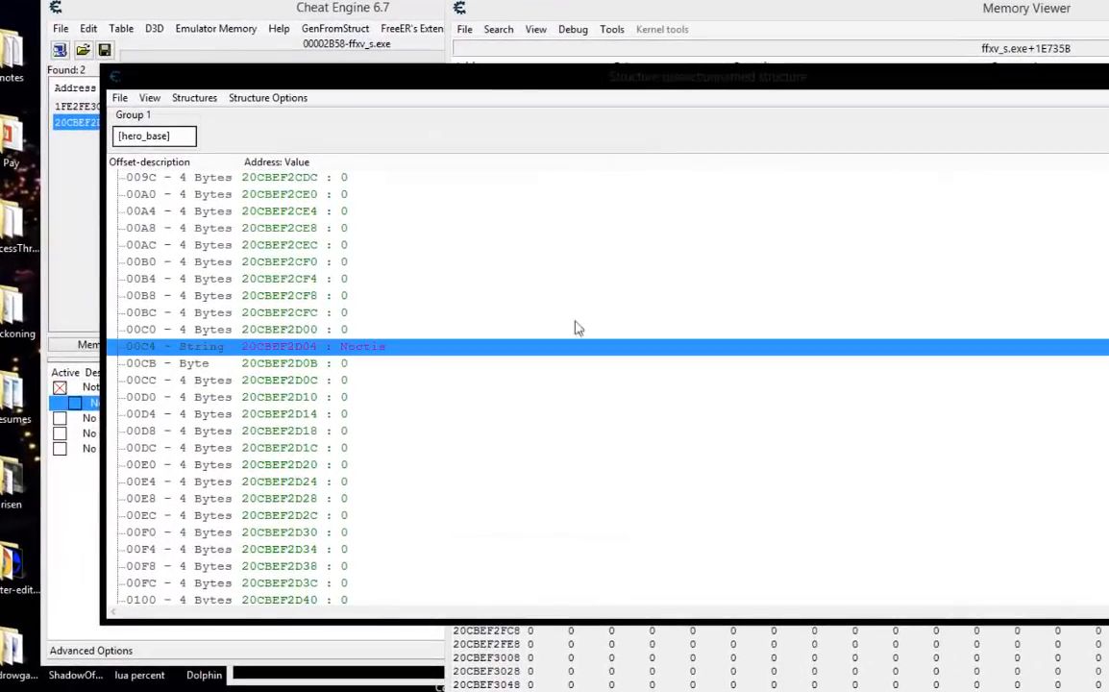
drag(507, 88, 519, 88)
click(363, 362)
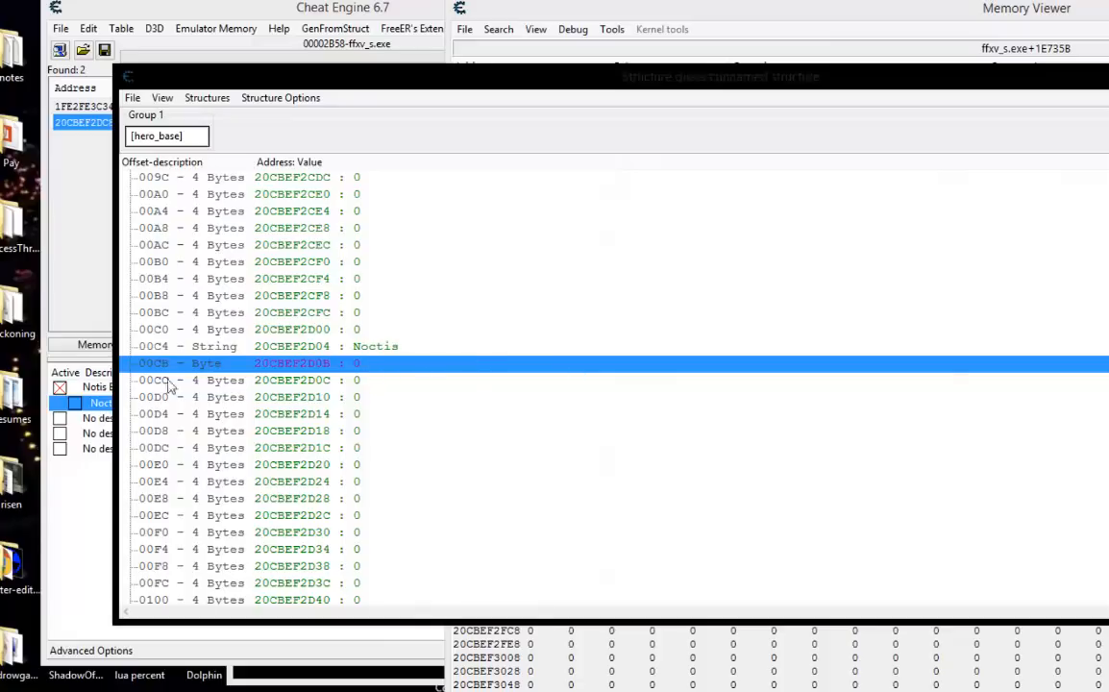
double_click(222, 347)
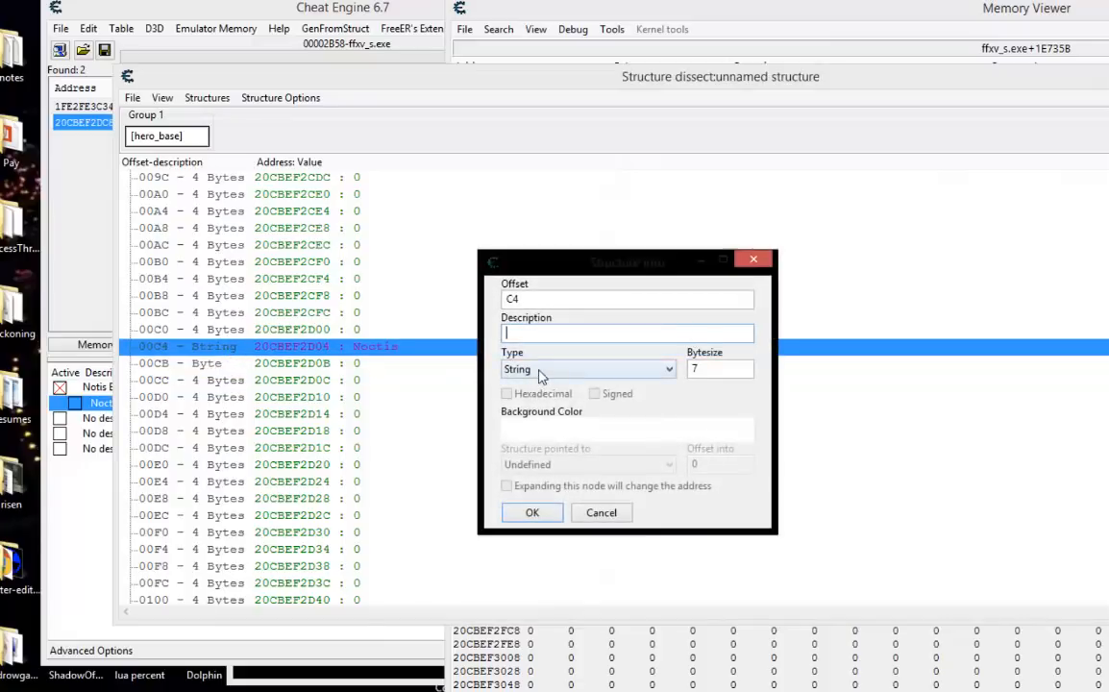
click(537, 372)
click(527, 412)
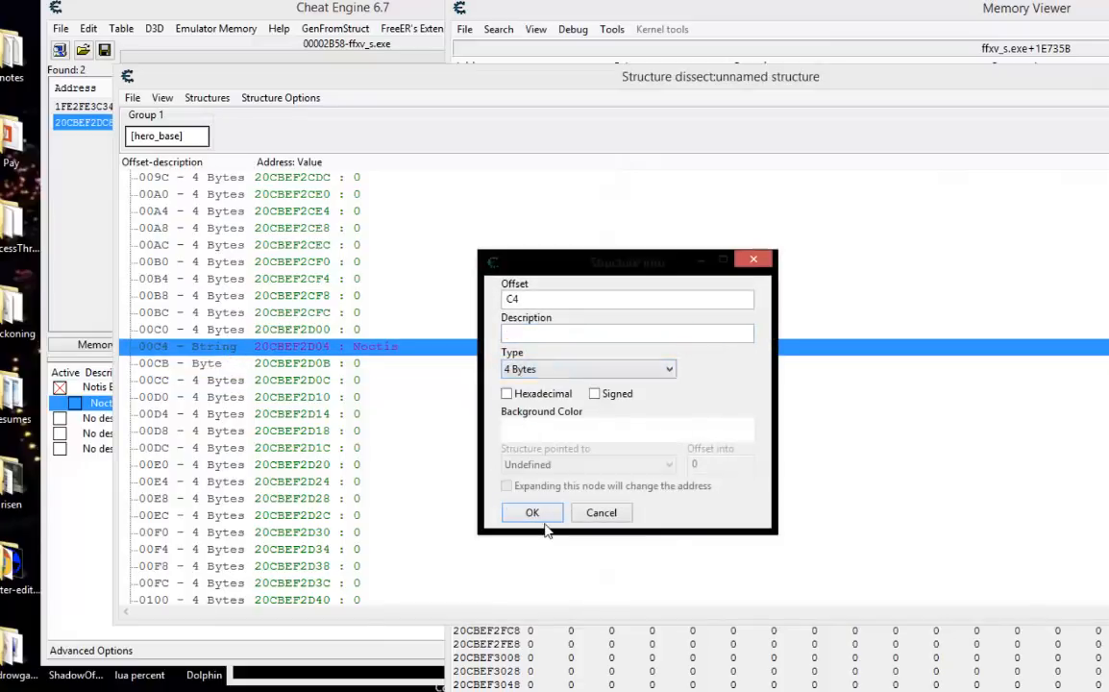
click(534, 513)
click(361, 364)
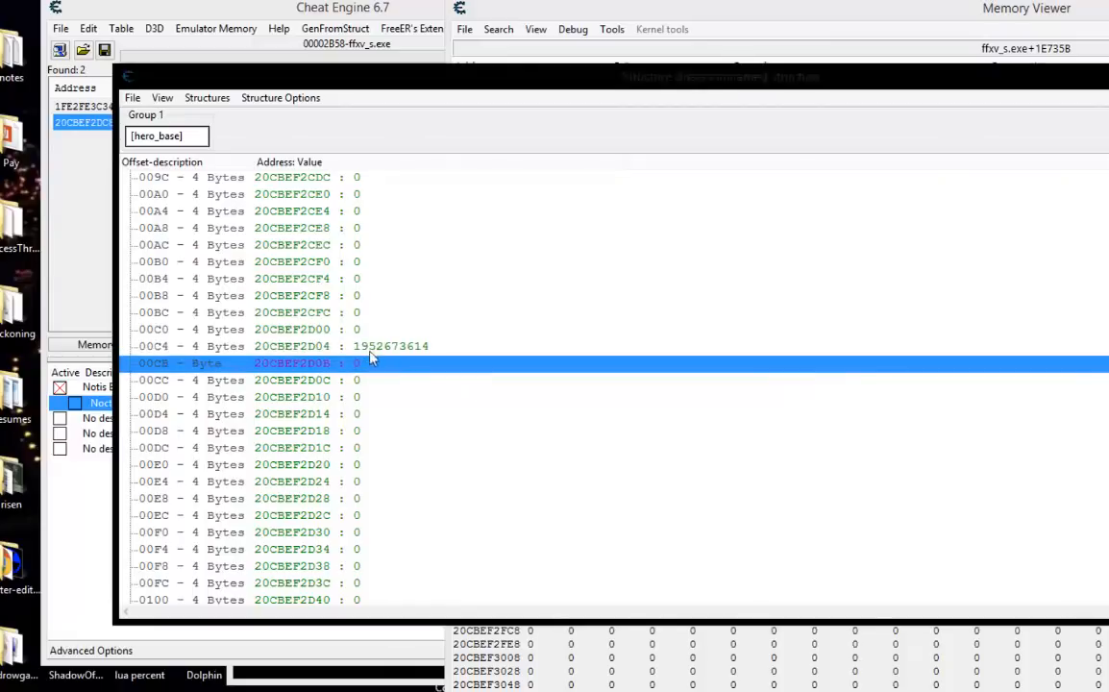
Display the 00C4 entry as hexadecimal and copy its value without changing it.
click(274, 348)
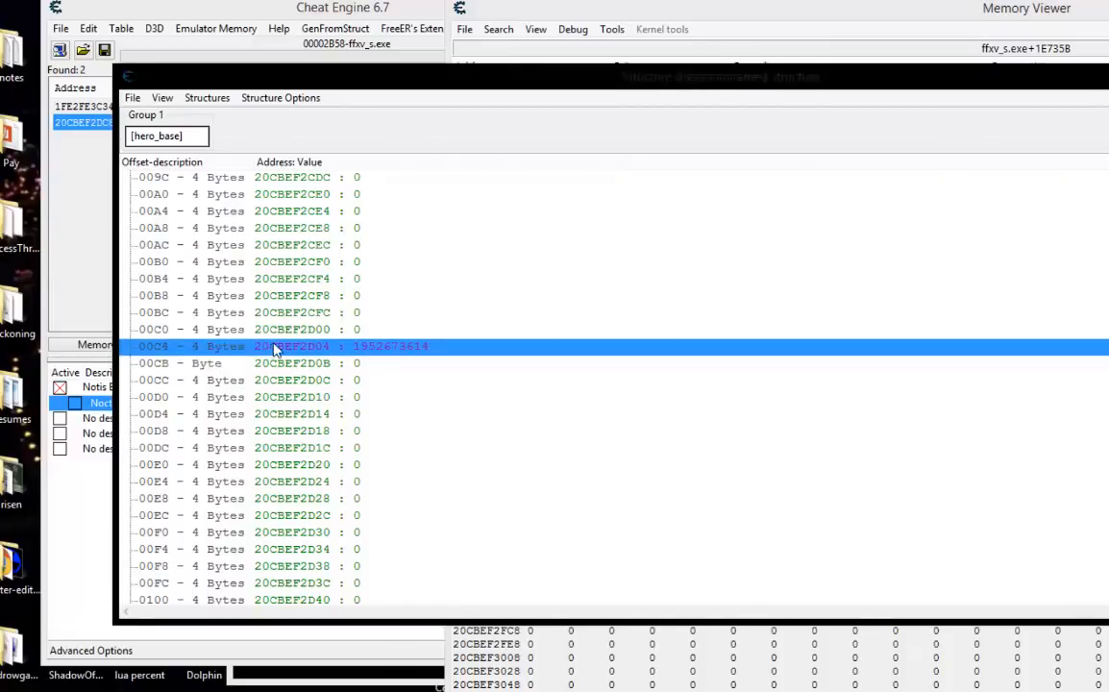
double_click(274, 348)
click(506, 394)
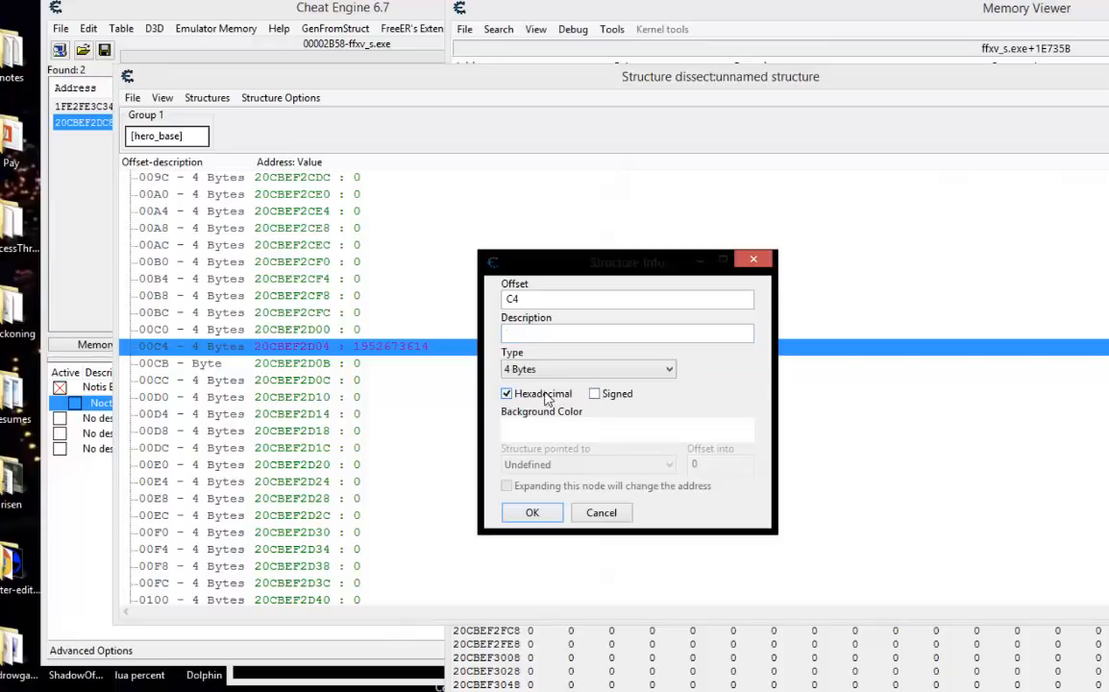
click(534, 512)
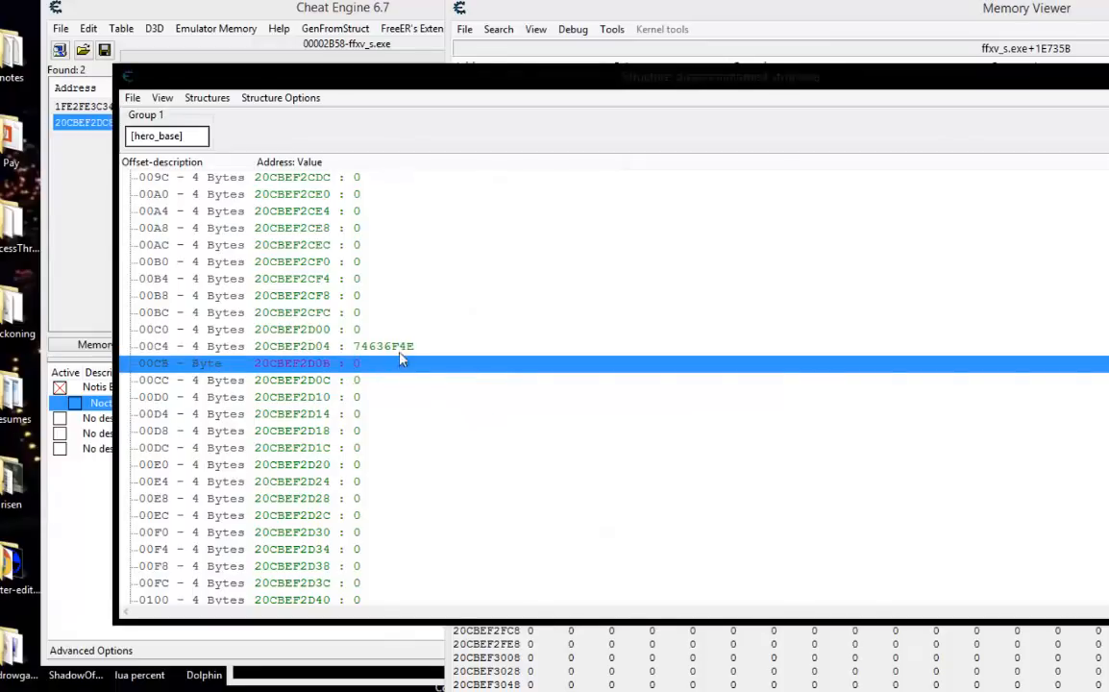
double_click(404, 347)
right_click(487, 405)
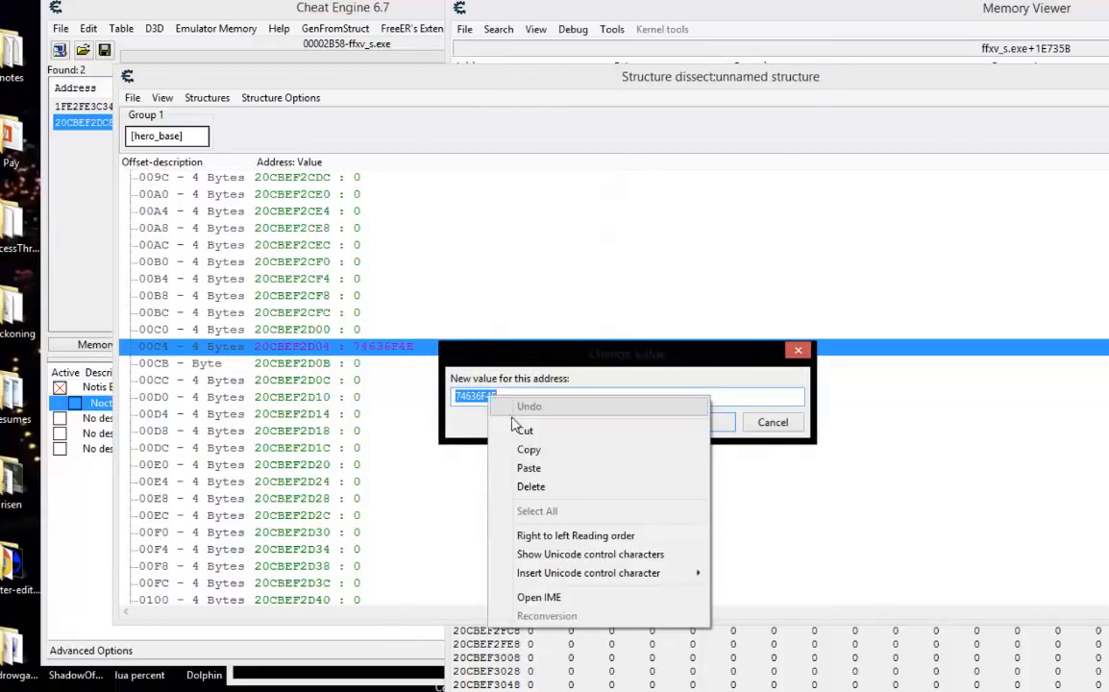
click(481, 405)
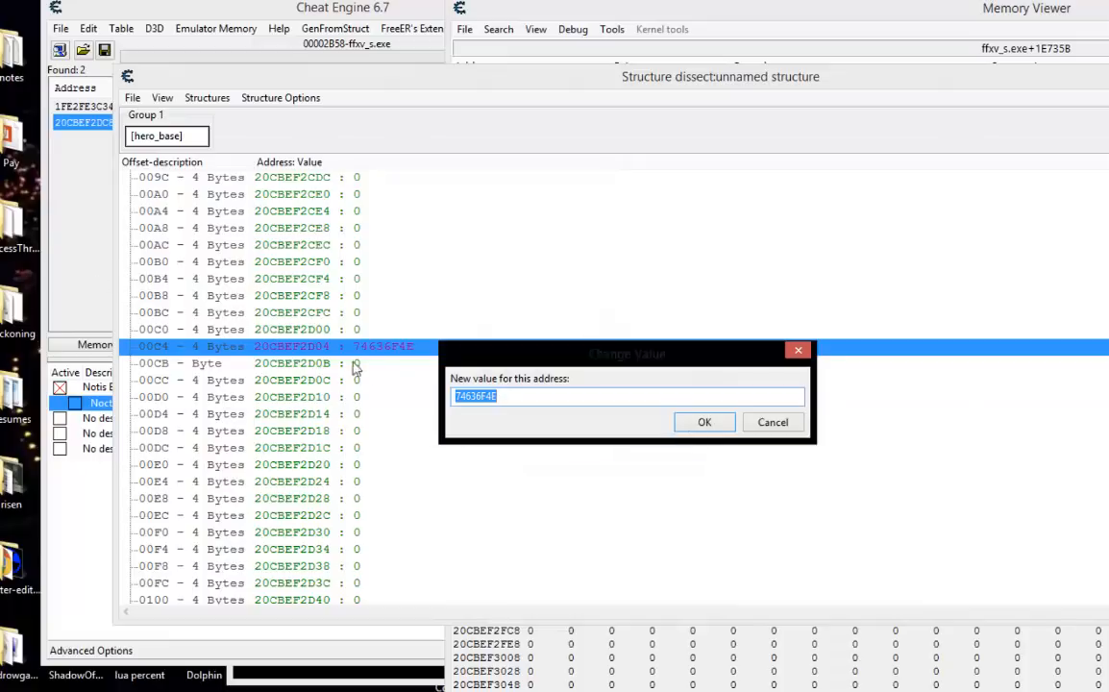
click(773, 422)
Open the Notis Base Lookup script and paste 74636F4E after 'Noctis' in the cmp [rbx+C4] line.
click(78, 161)
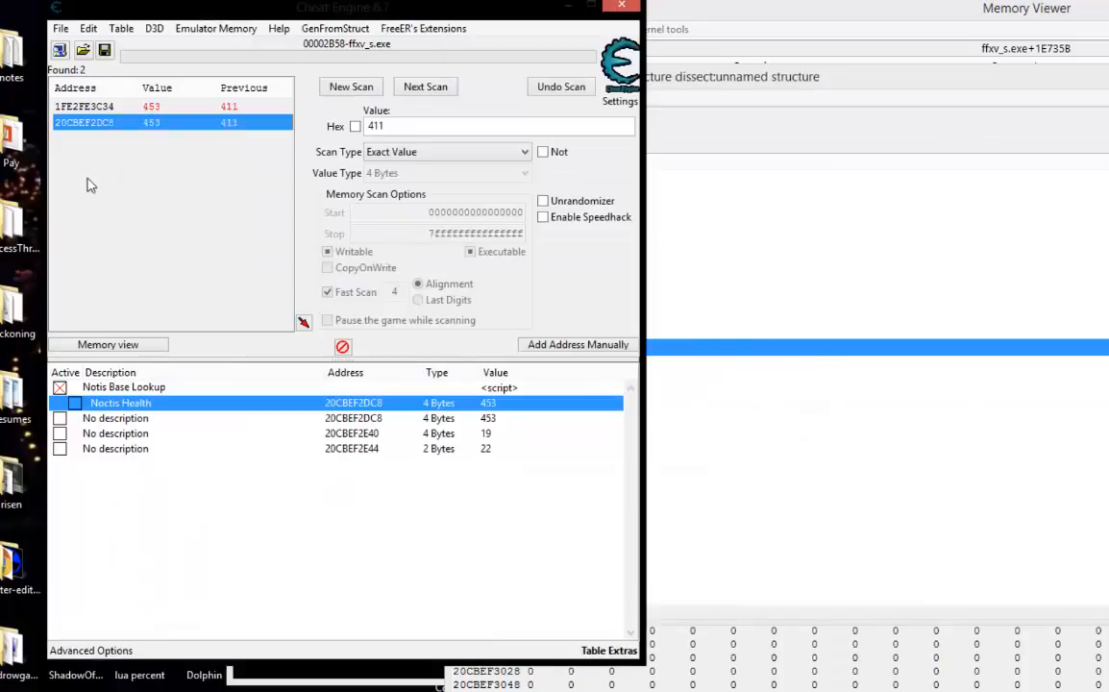
double_click(500, 388)
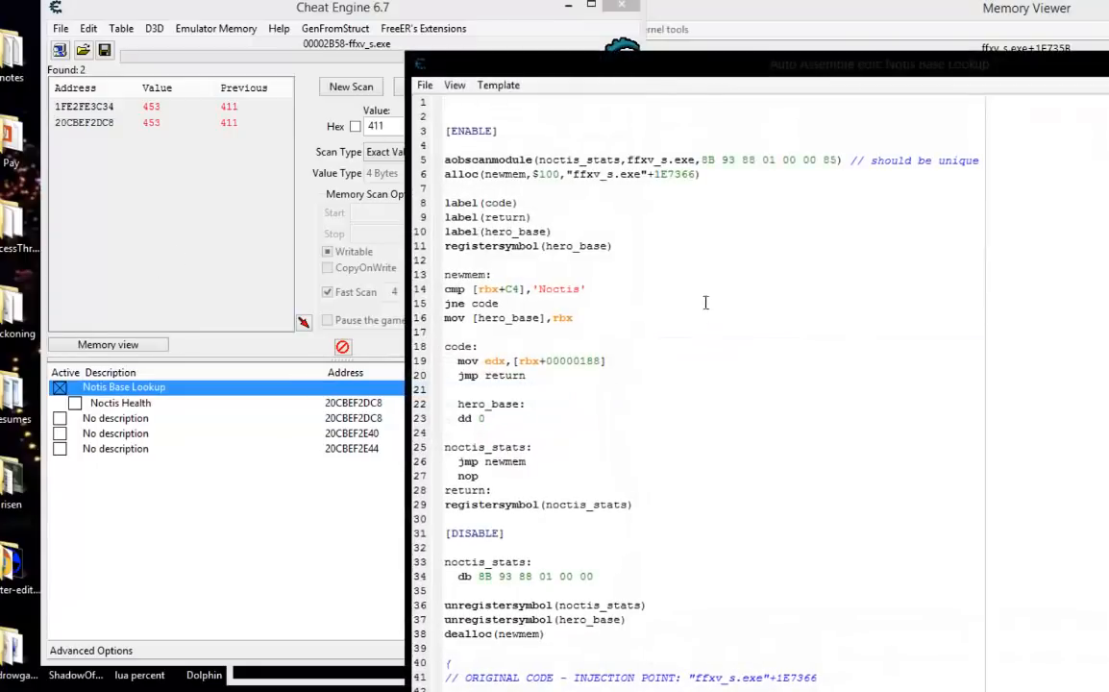
click(587, 289)
key(ctrl+v)
double_click(615, 290)
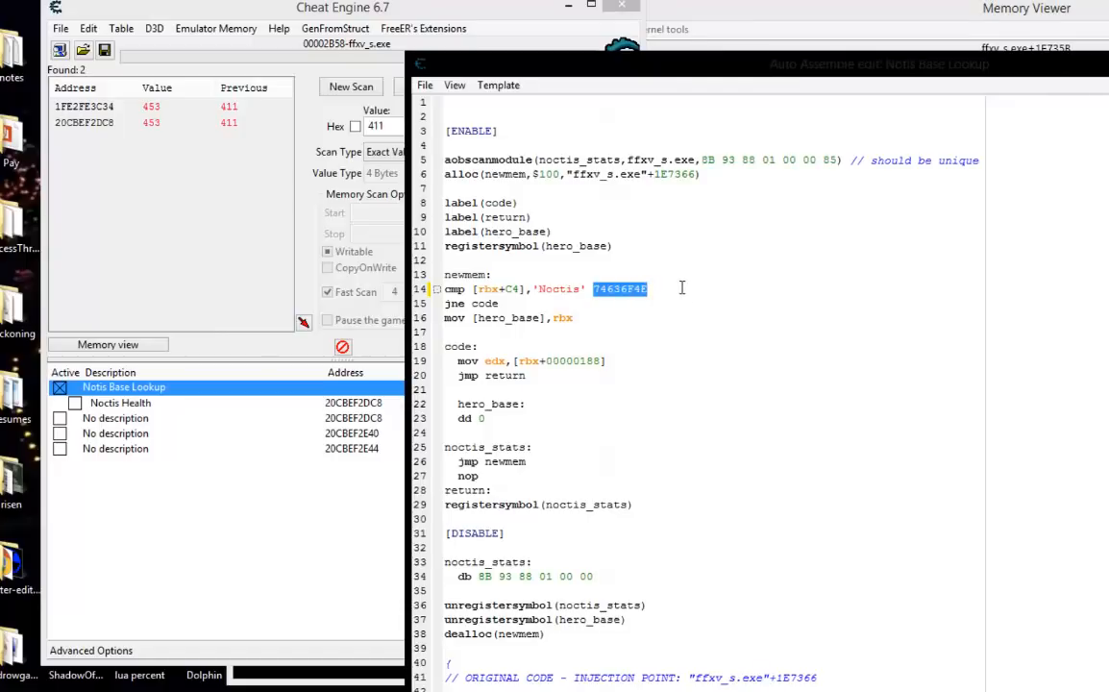
key(Up)
key(Up)
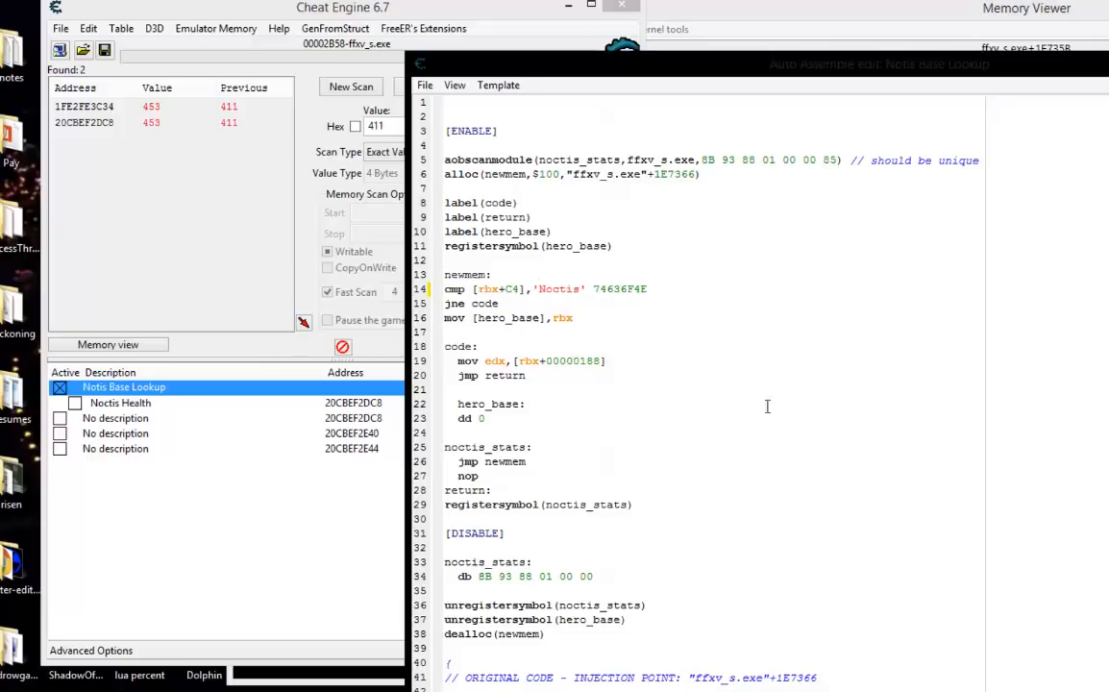
Remove the pasted hexadecimal value from the cmp line, keeping 'Noctis', and accept the script.
drag(667, 295, 585, 289)
key(Delete)
drag(585, 290, 532, 289)
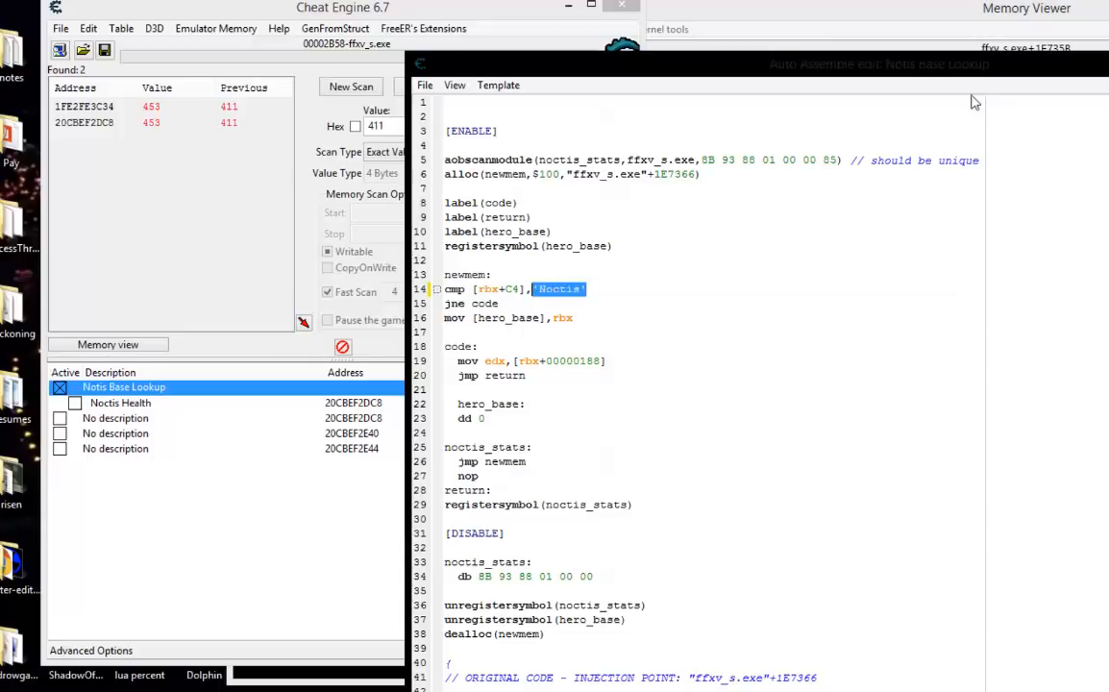
drag(972, 69, 839, 42)
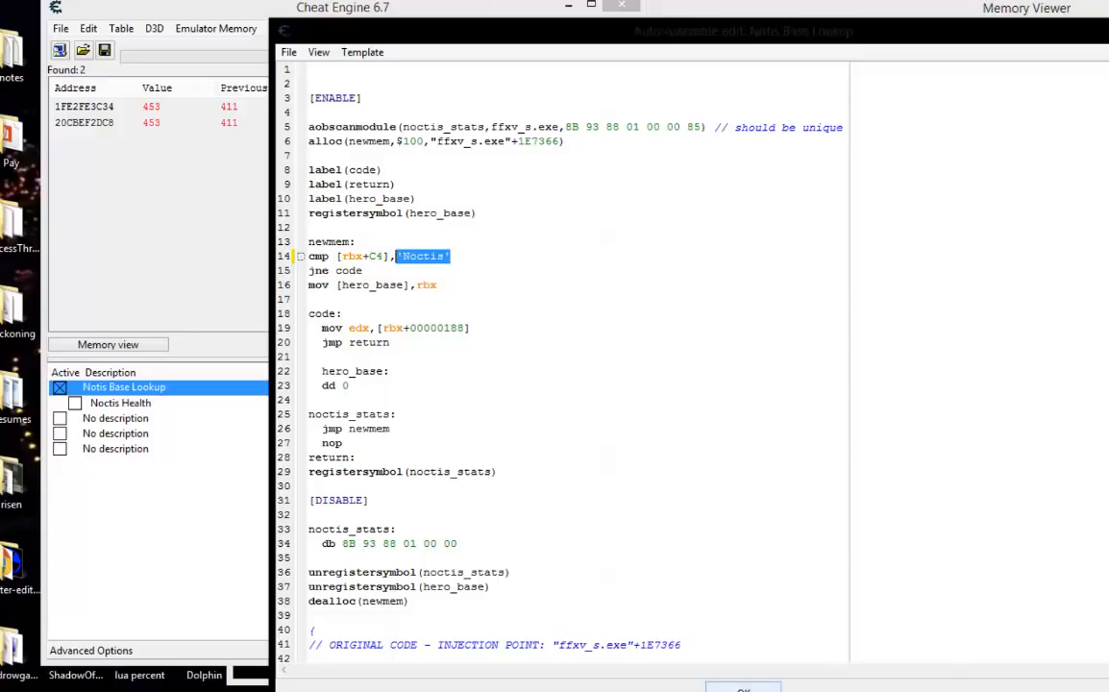
click(743, 687)
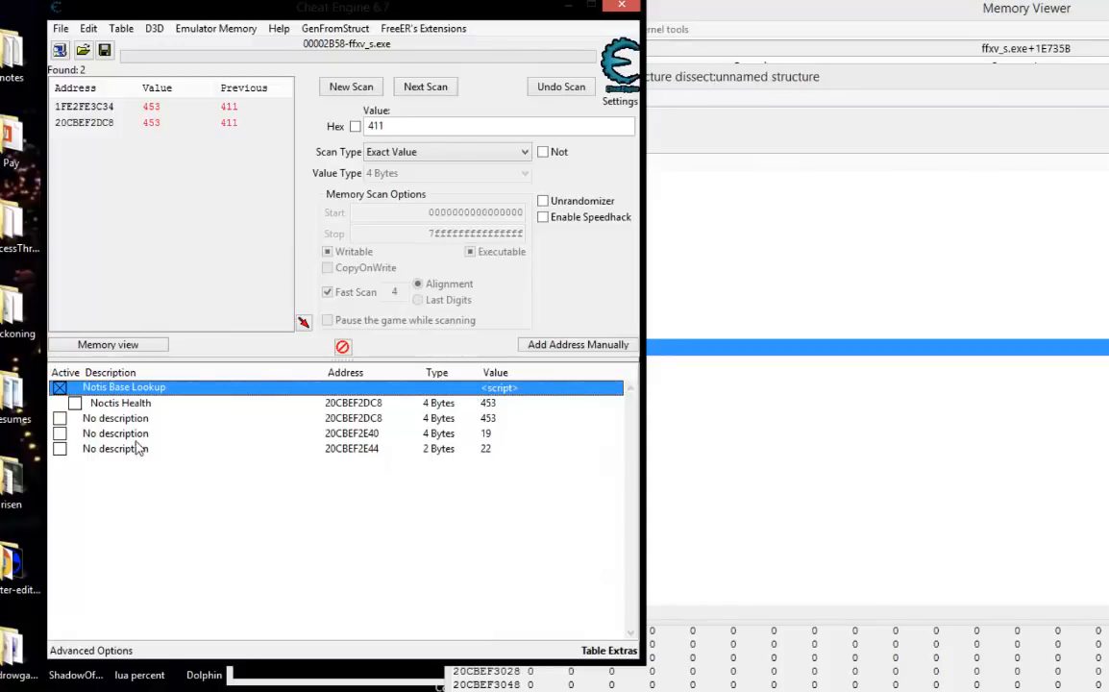
Copy the Noctis Health entry and paste one duplicate of it under Notis Base Lookup, leaving the address adjustment at 0.
click(361, 438)
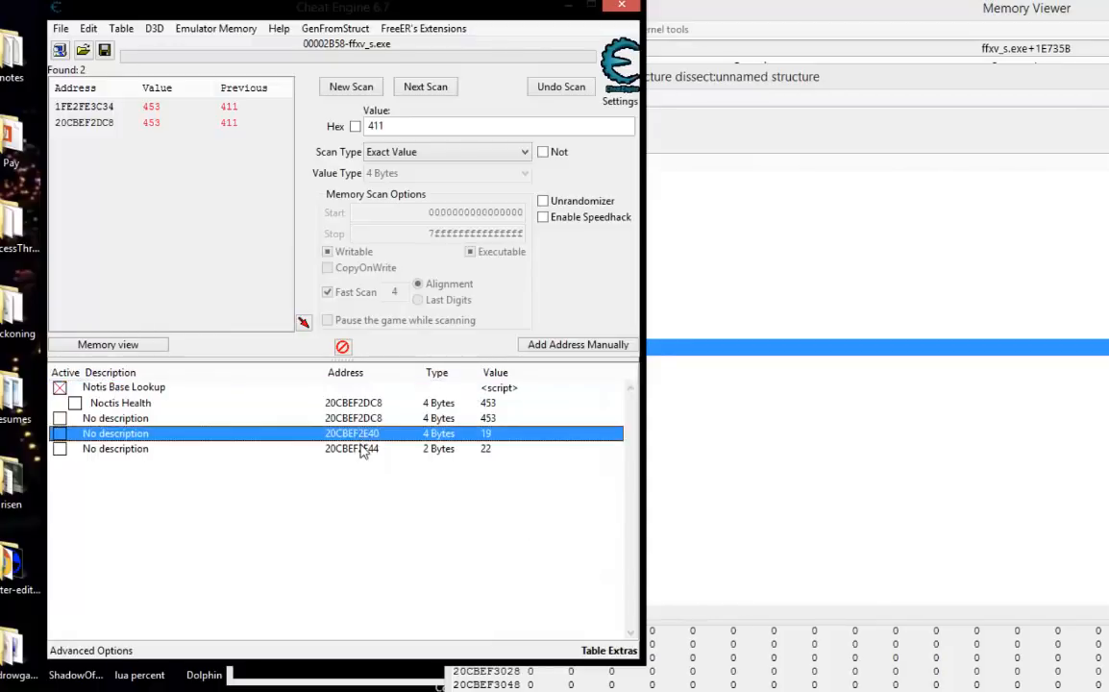
click(361, 448)
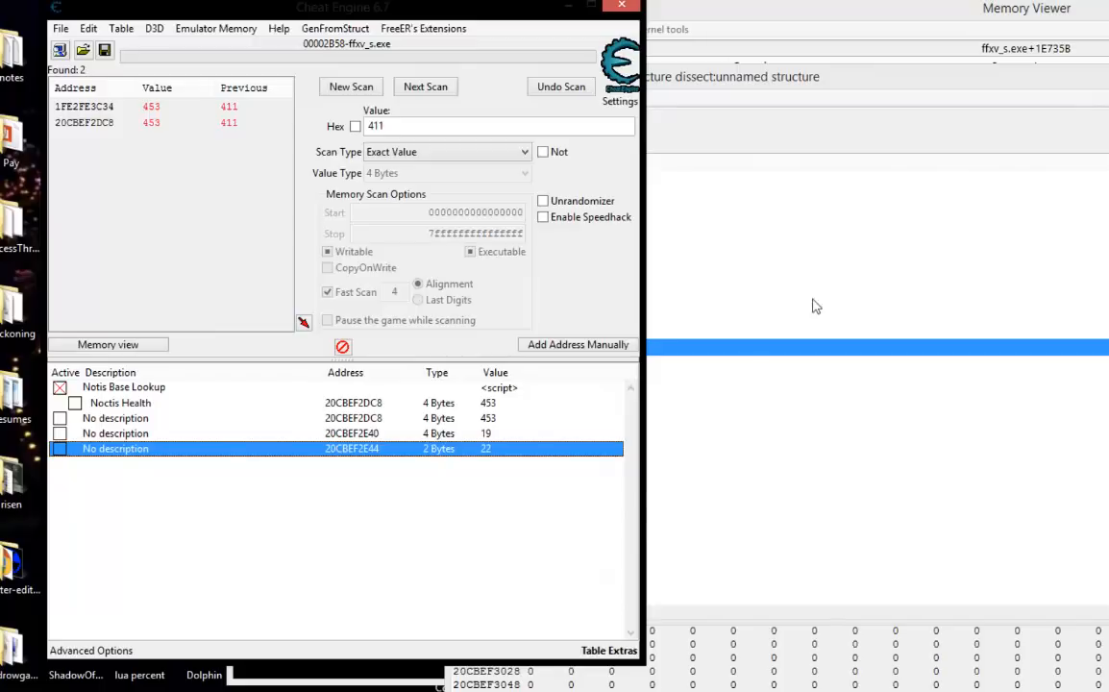
click(135, 405)
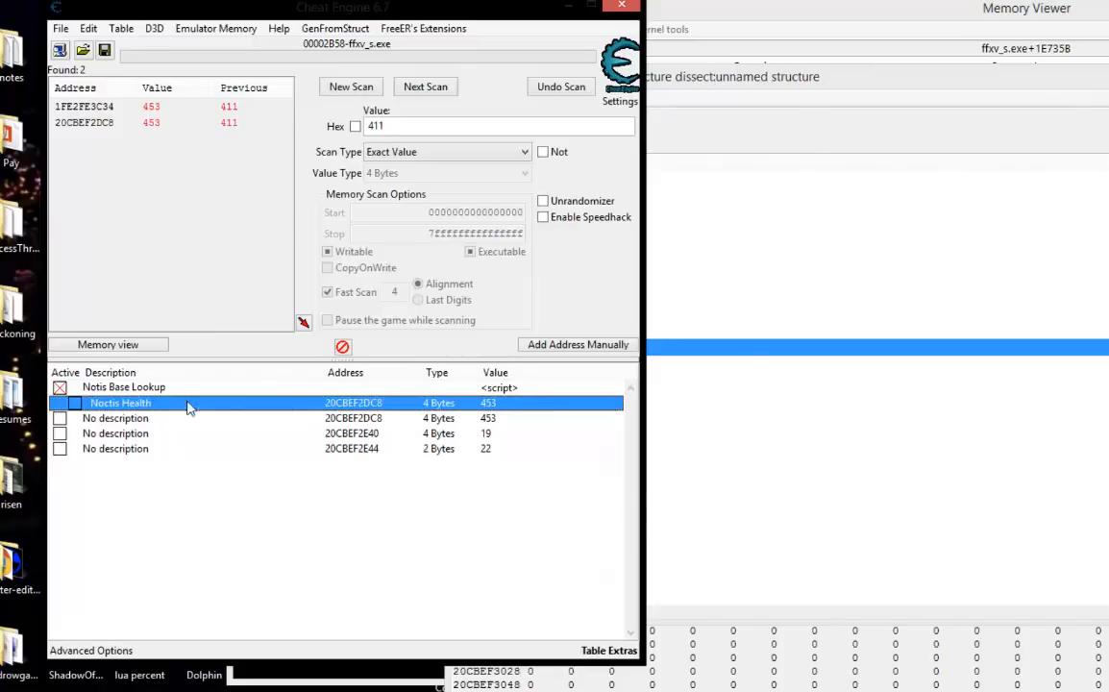
right_click(348, 408)
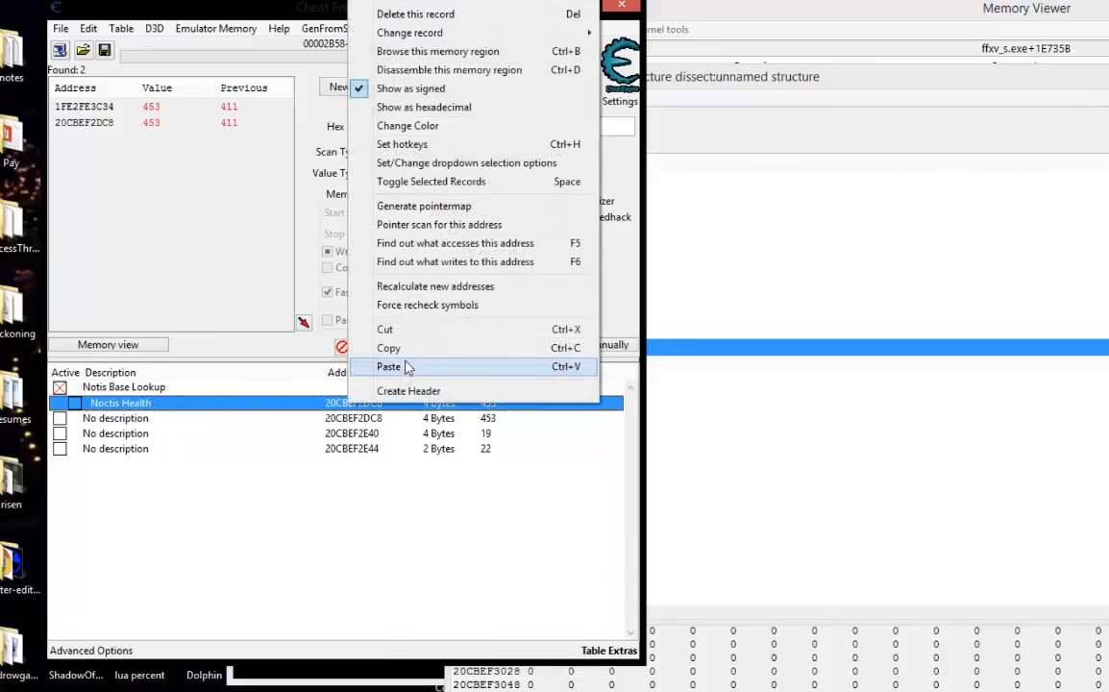
click(374, 338)
right_click(363, 404)
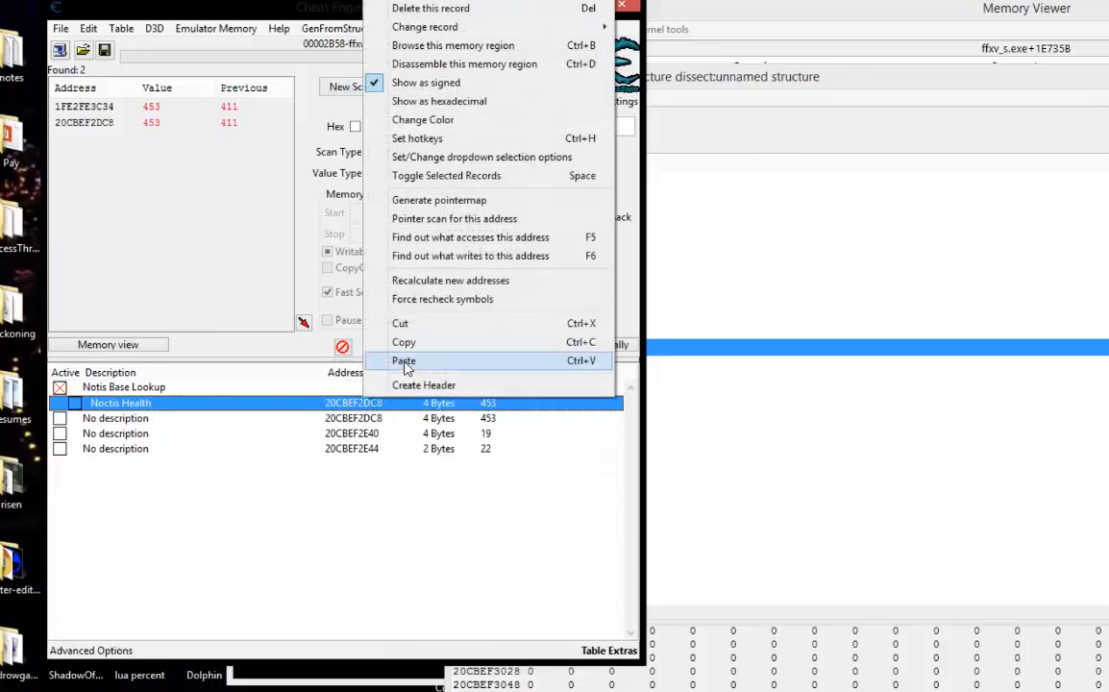
click(404, 360)
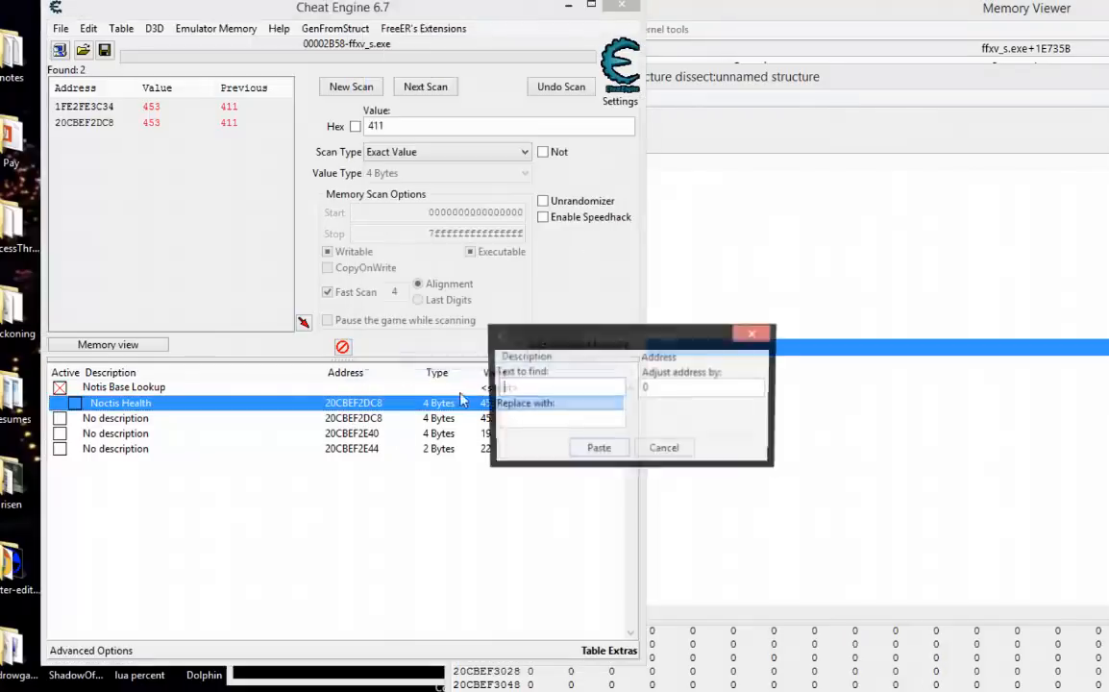
click(594, 450)
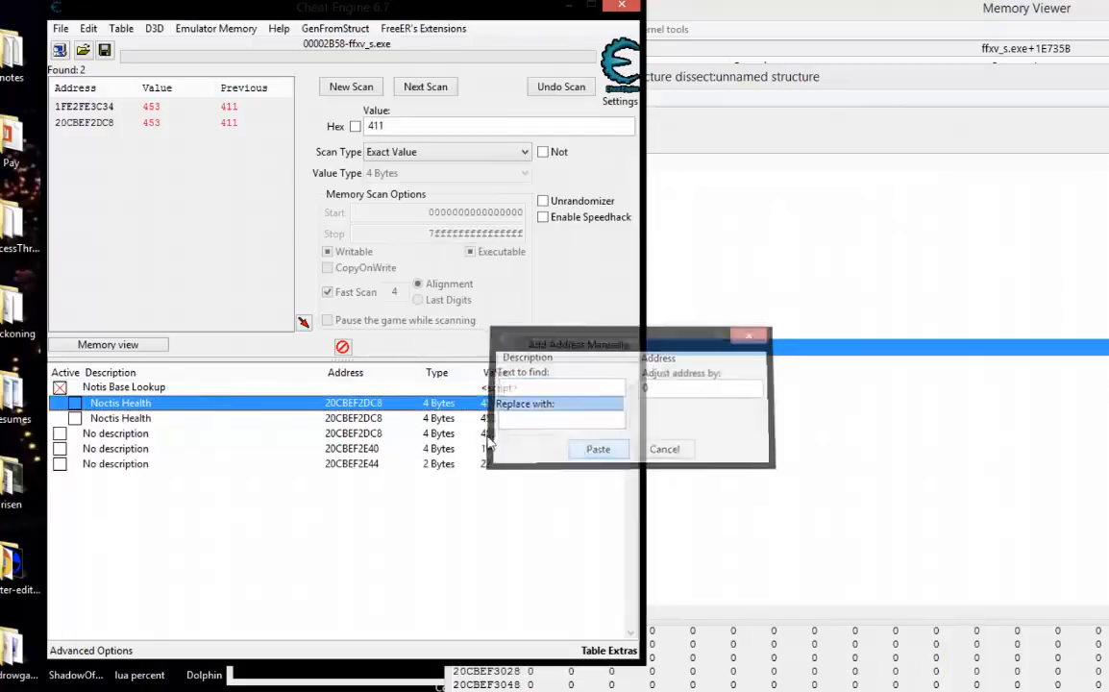
Paste three more copies of the Noctis Health entry under Notis Base Lookup.
right_click(382, 409)
click(407, 358)
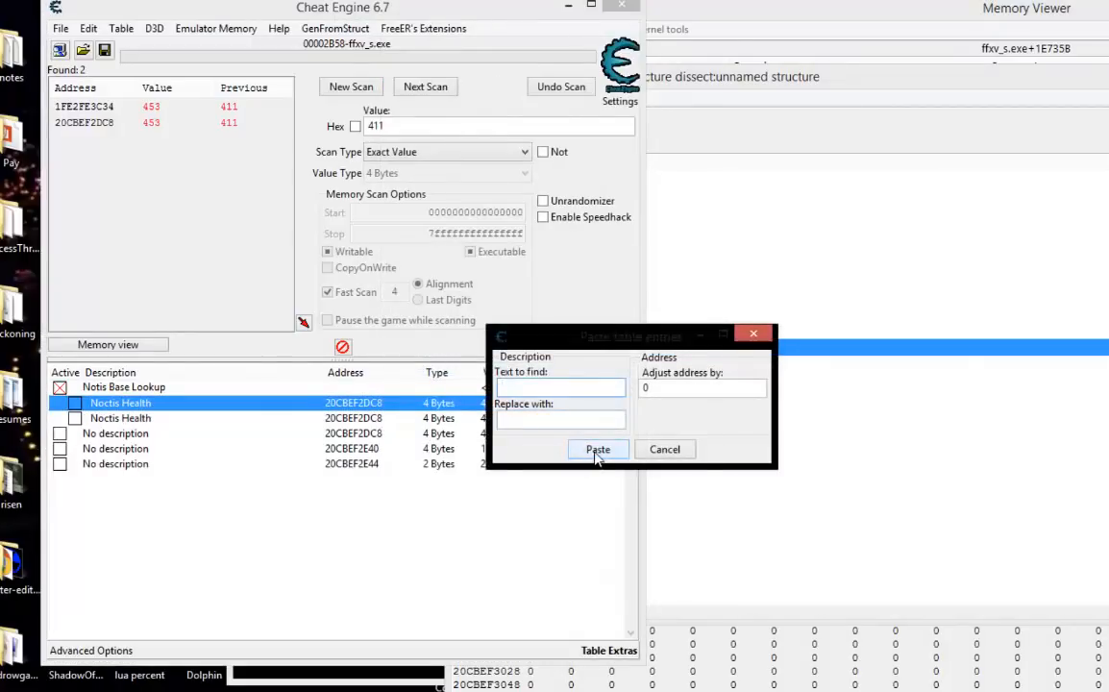
click(597, 450)
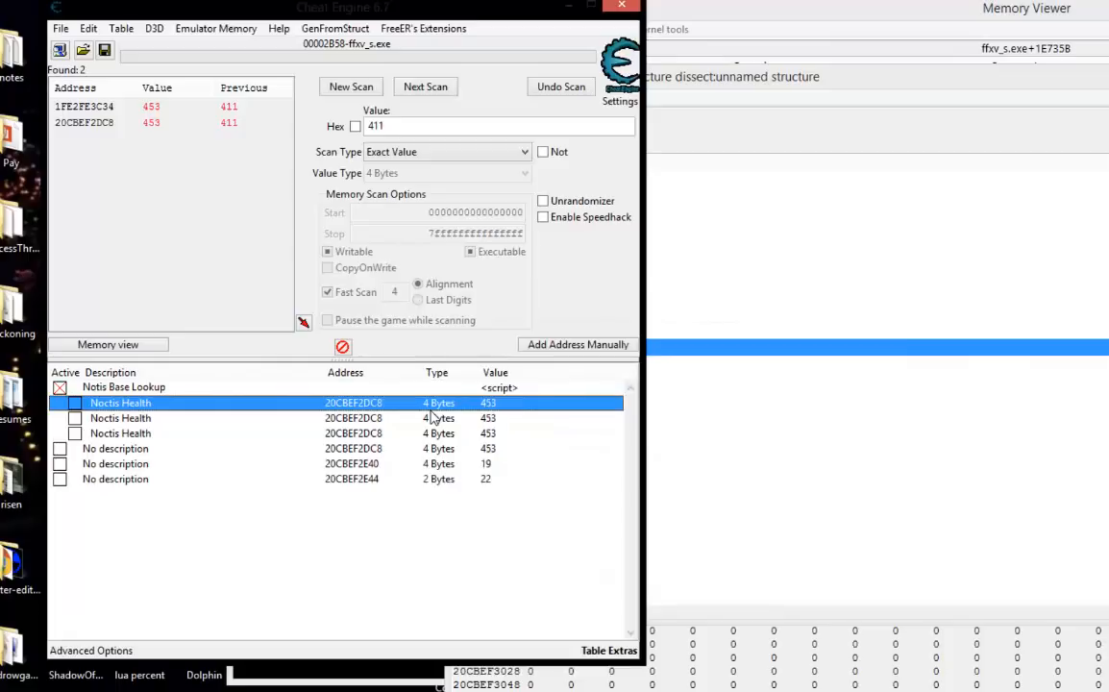
key(ctrl+v)
click(597, 449)
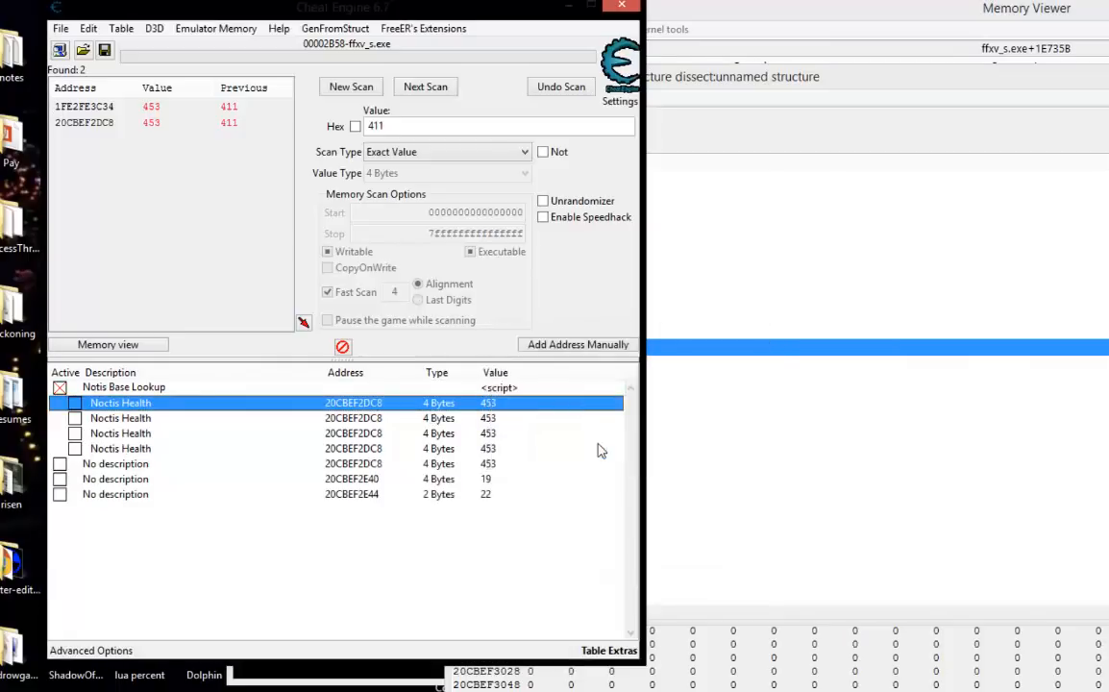
key(ctrl+v)
click(598, 451)
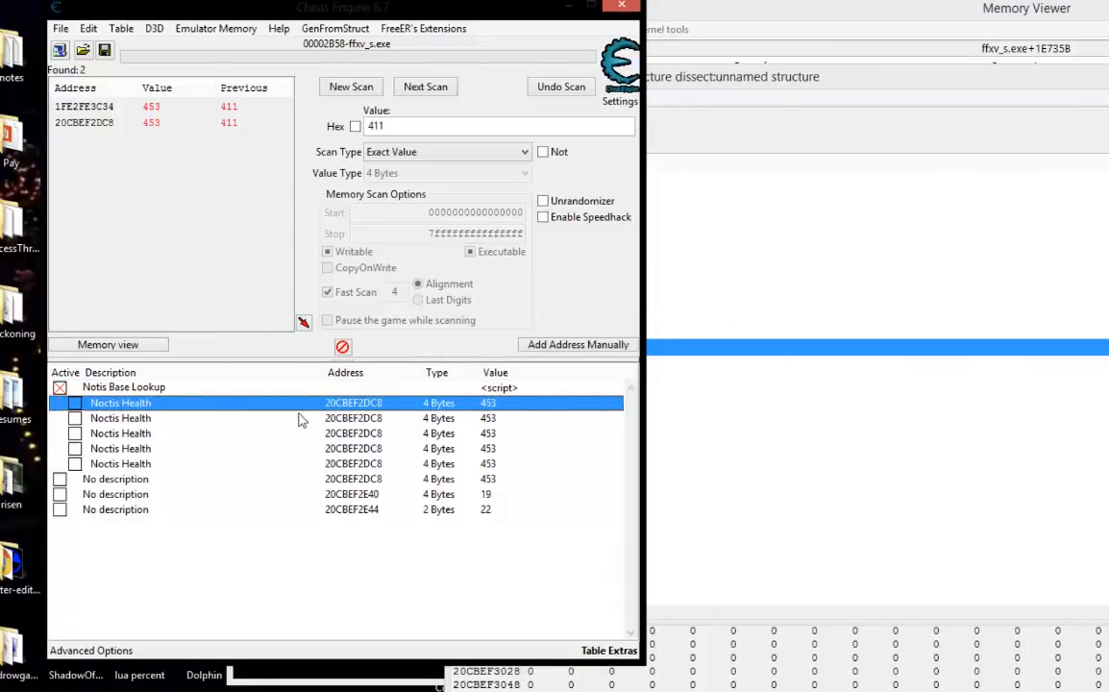
Label offset 0188 of the [hero_base] structure with the description Health in Structure dissect.
click(351, 418)
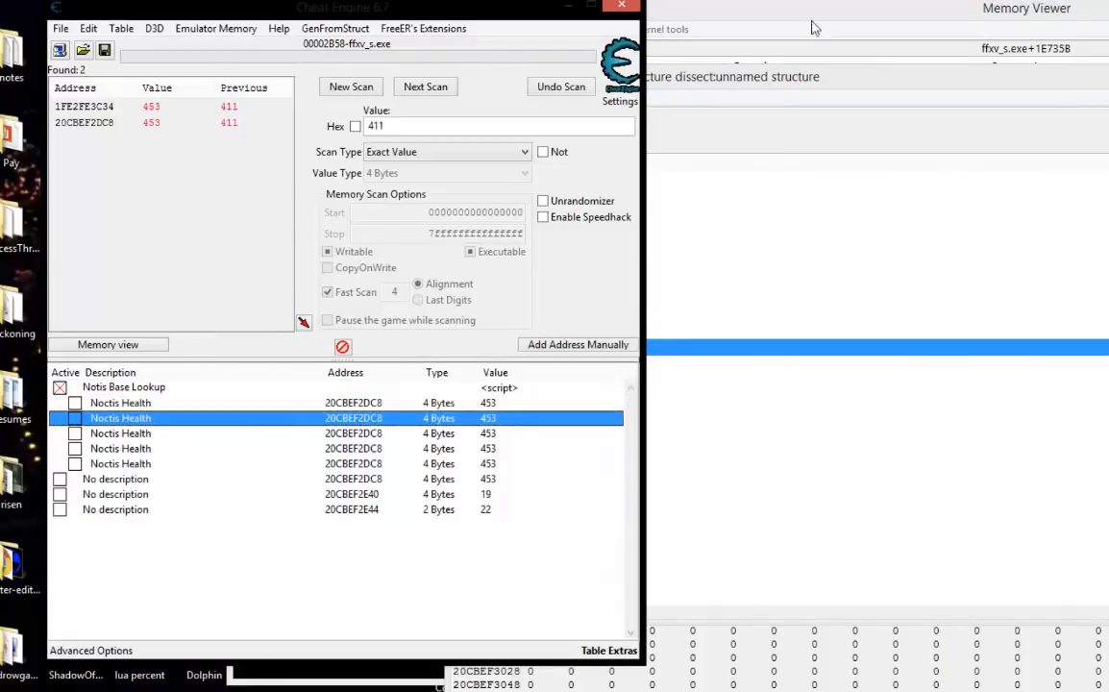
click(814, 83)
scroll(538, 327, down, 12)
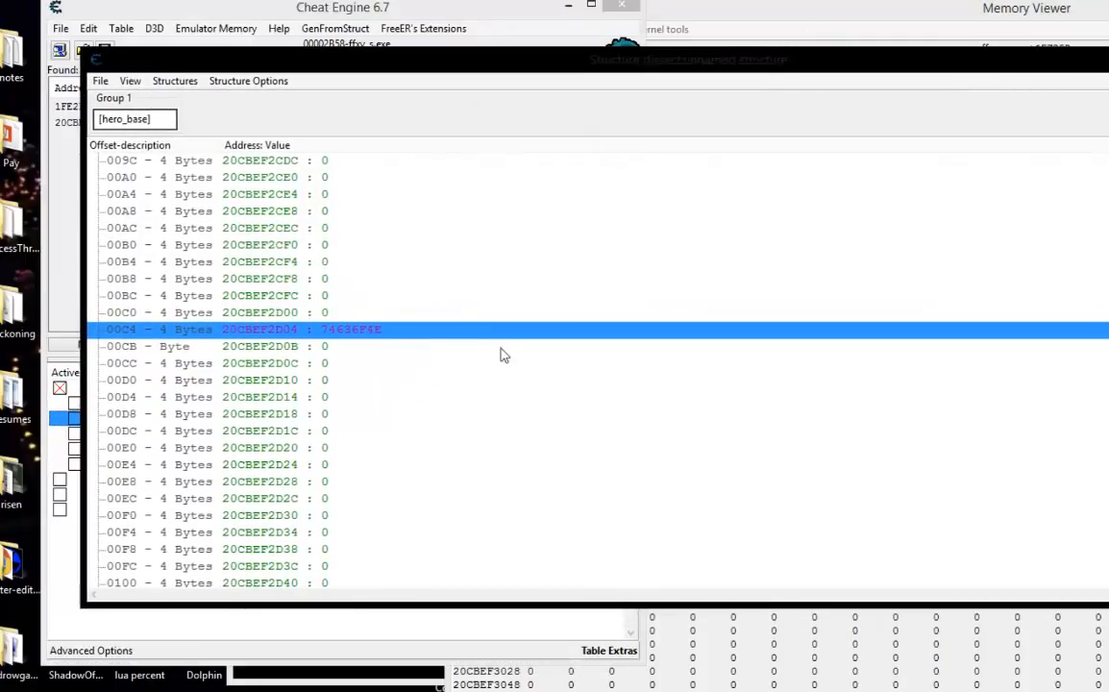
scroll(498, 357, up, 10)
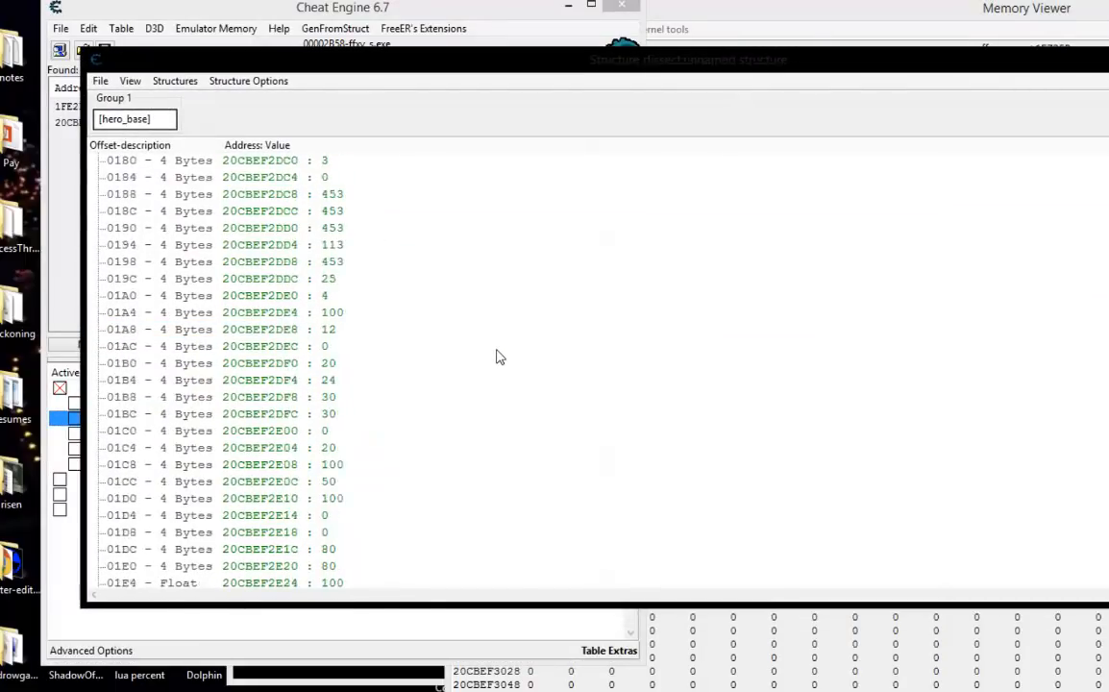
double_click(269, 295)
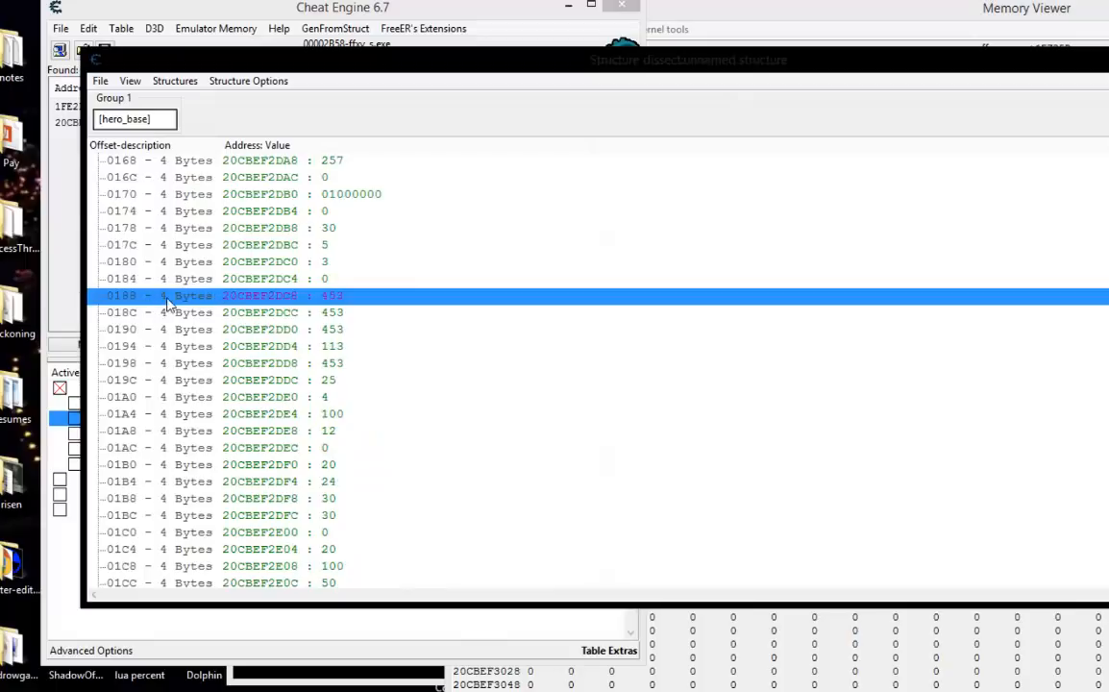
text(Health)
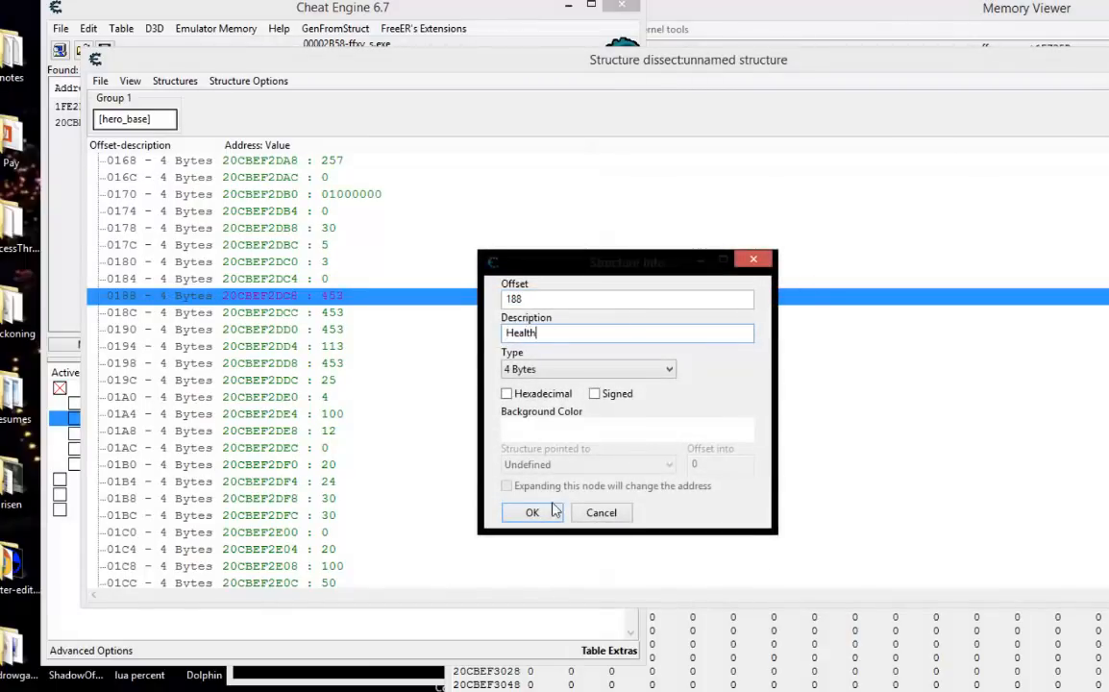
click(532, 512)
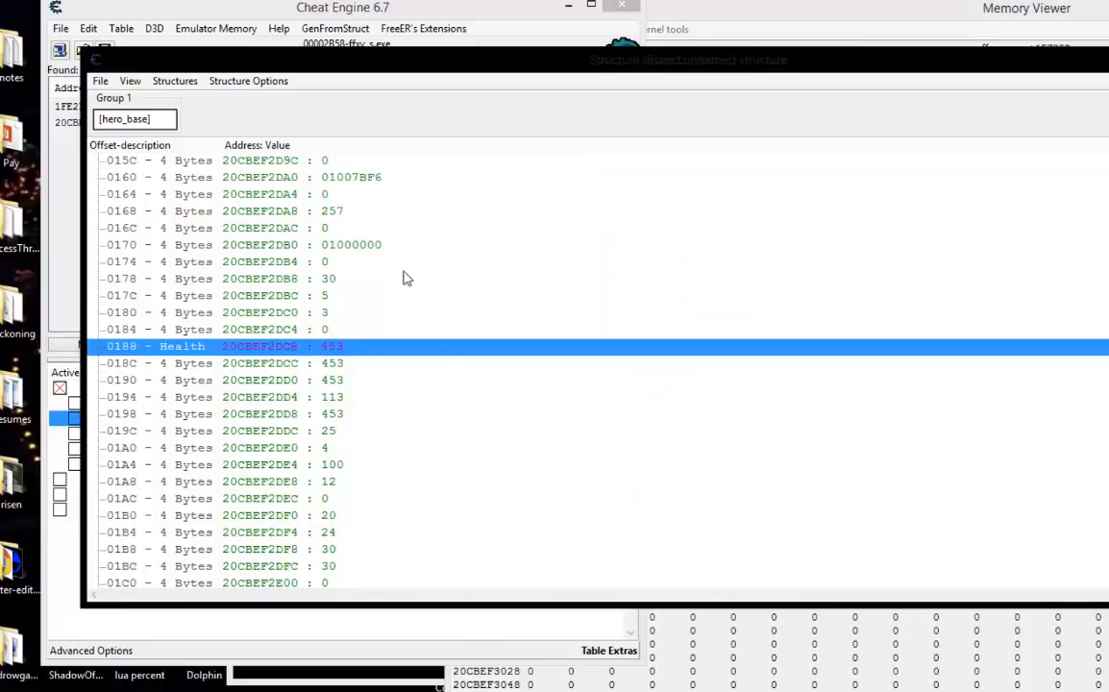
Look through the [hero_base] structure below Health for the magic offset, checking it against Noctis's MP on the game's Gear screen.
click(259, 366)
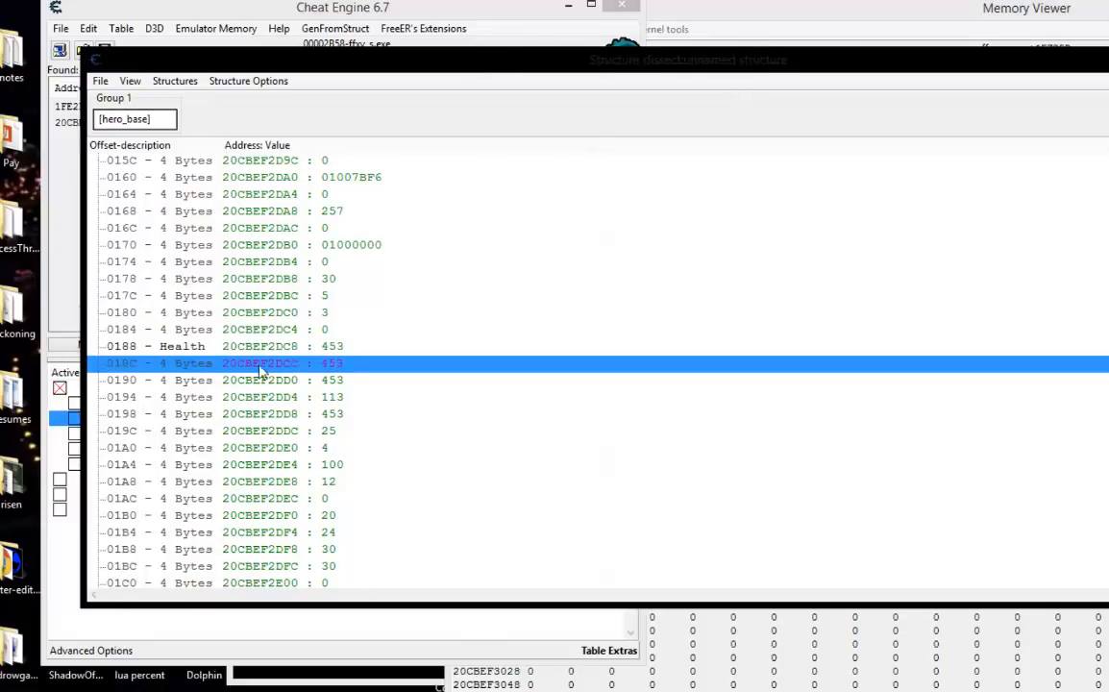
click(224, 377)
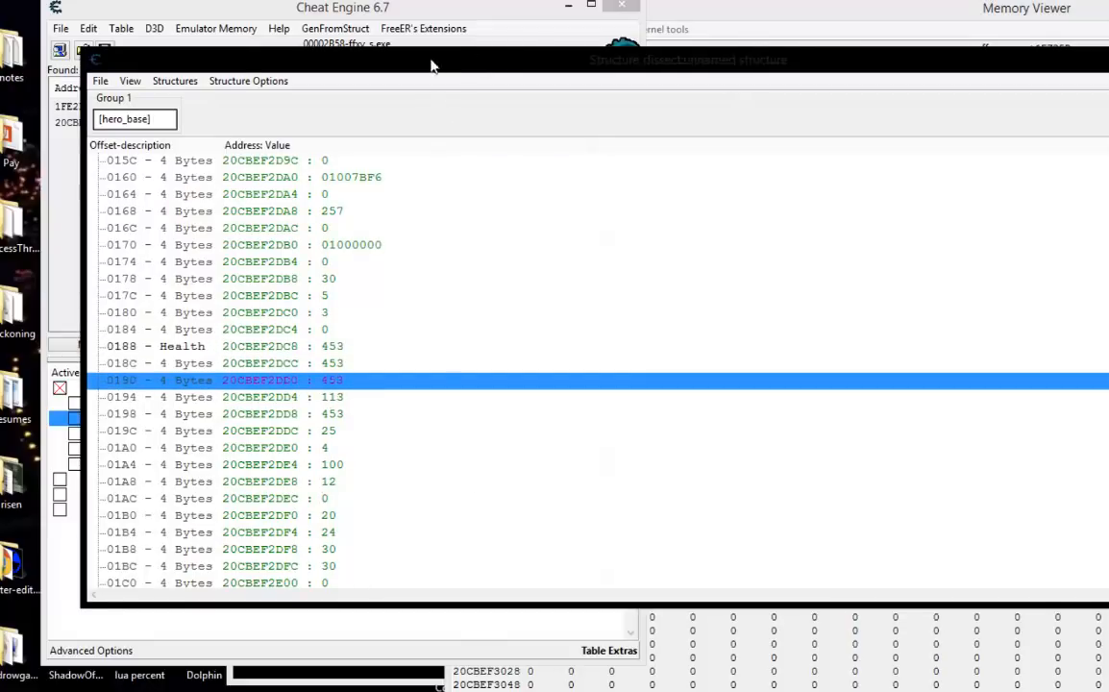
drag(431, 66, 466, 32)
scroll(406, 372, down, 2)
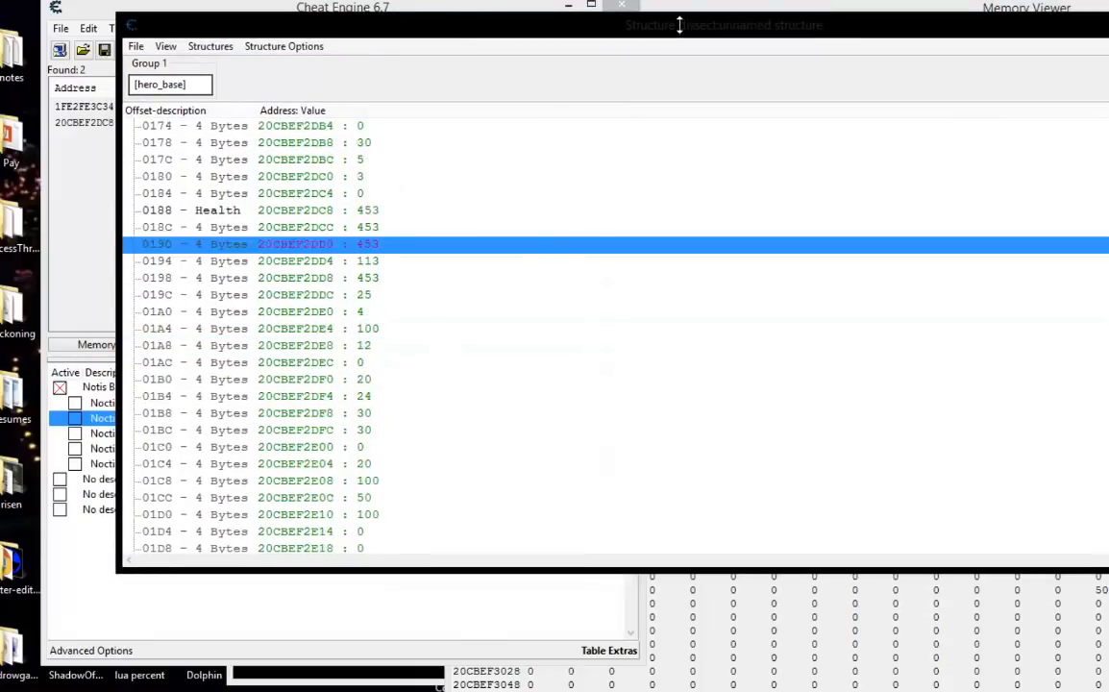
scroll(503, 309, down, 3)
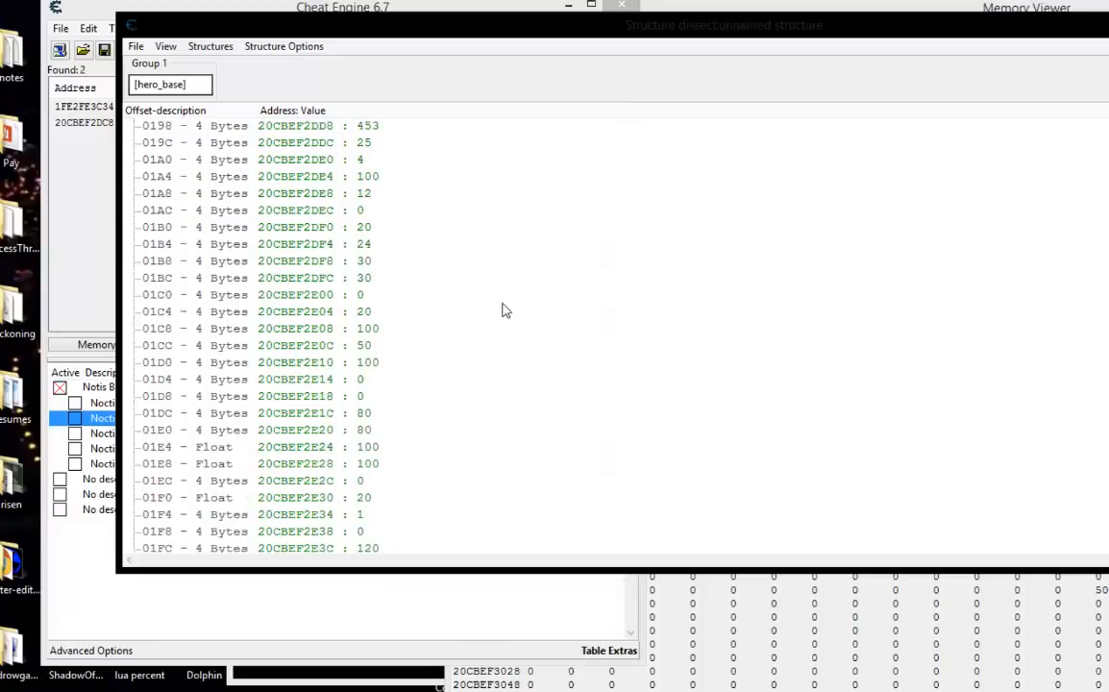
click(348, 413)
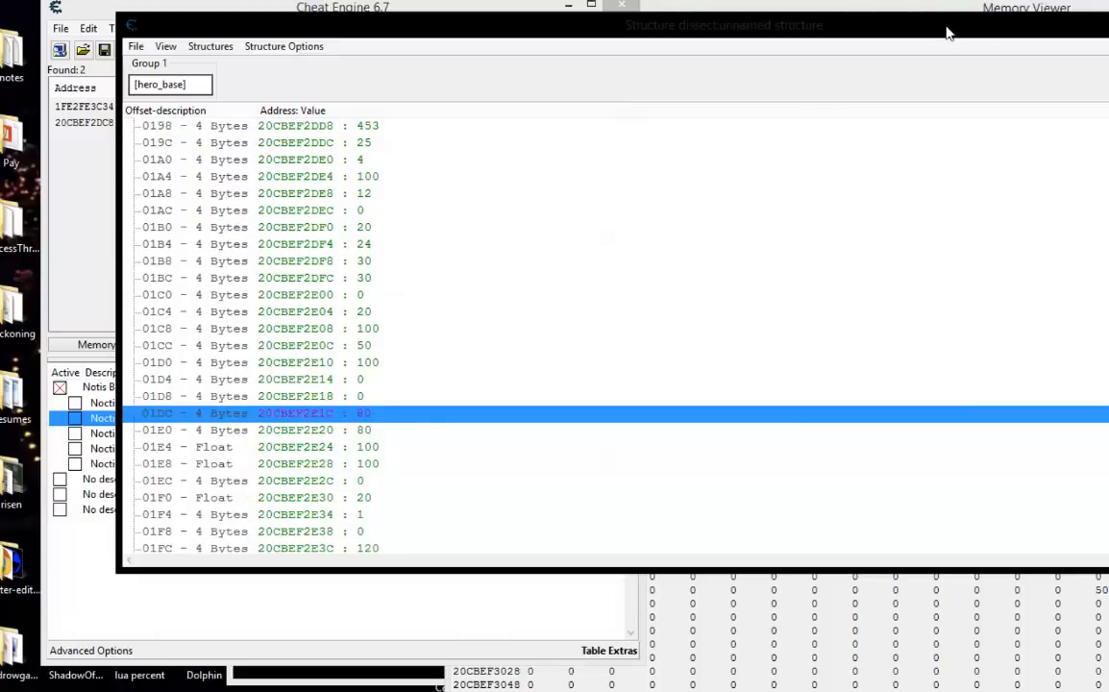
drag(944, 31, 873, 215)
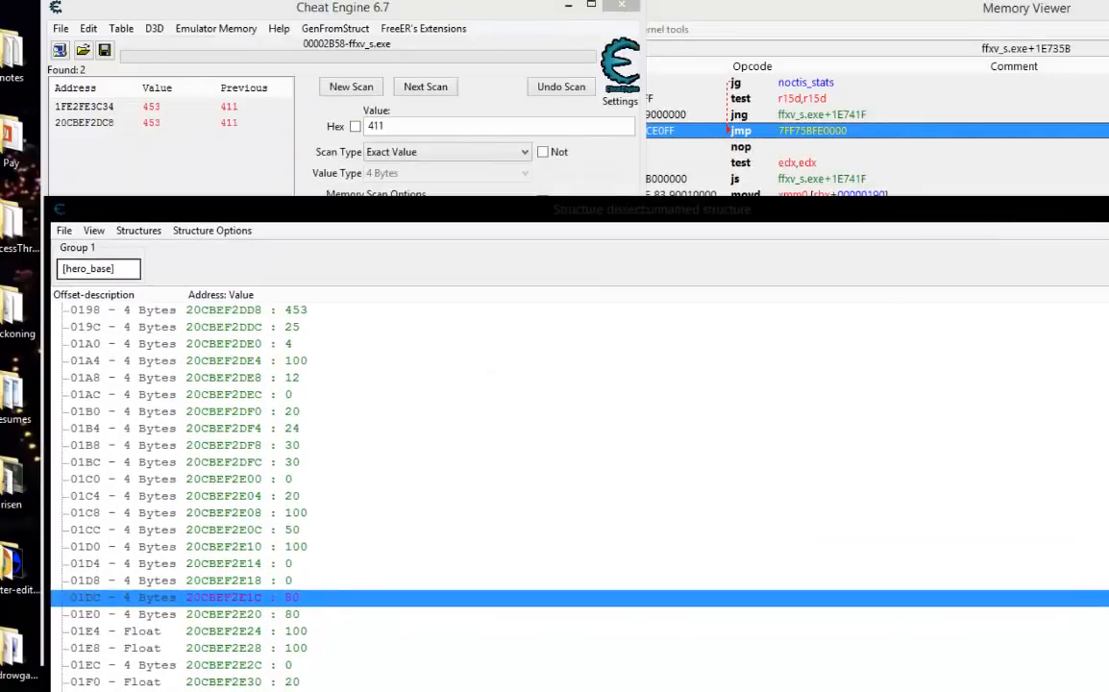
key(alt+Tab)
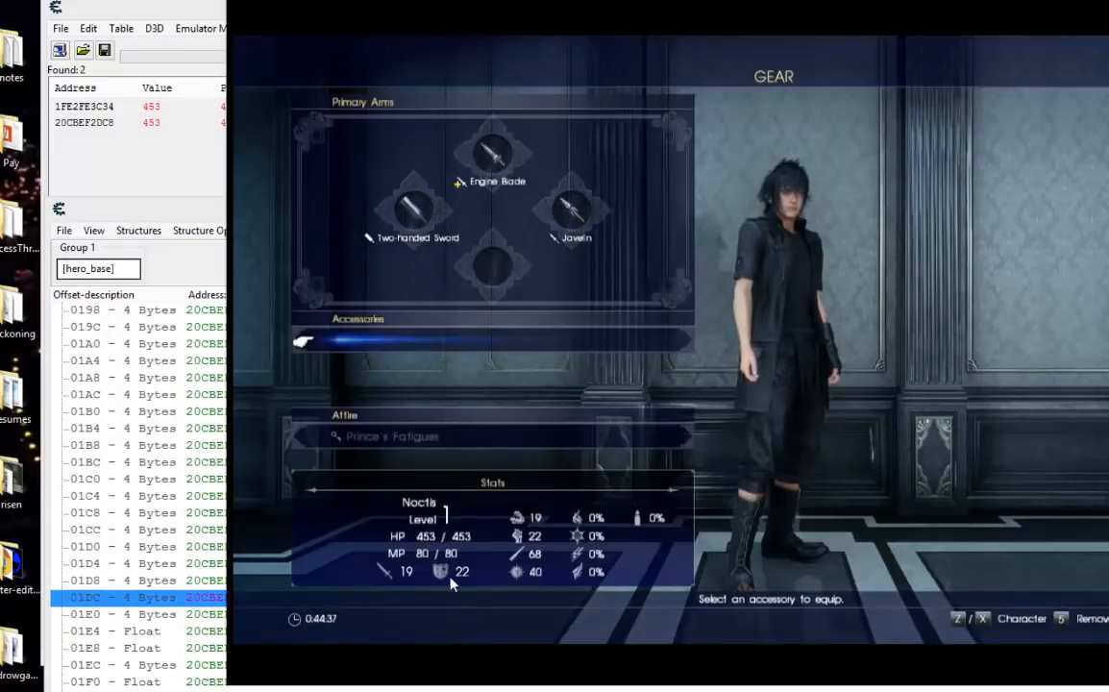
key(alt+Tab)
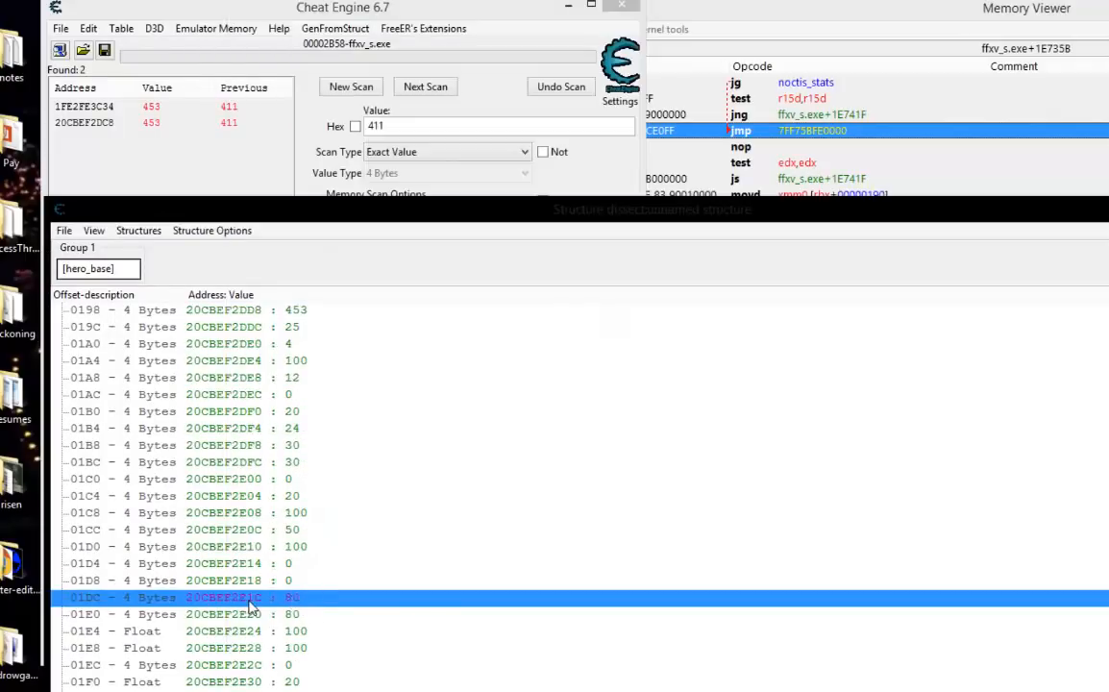
Change the second Noctis Health entry's address to [hero_base]+1DC and its description to Noctis Magic.
click(413, 17)
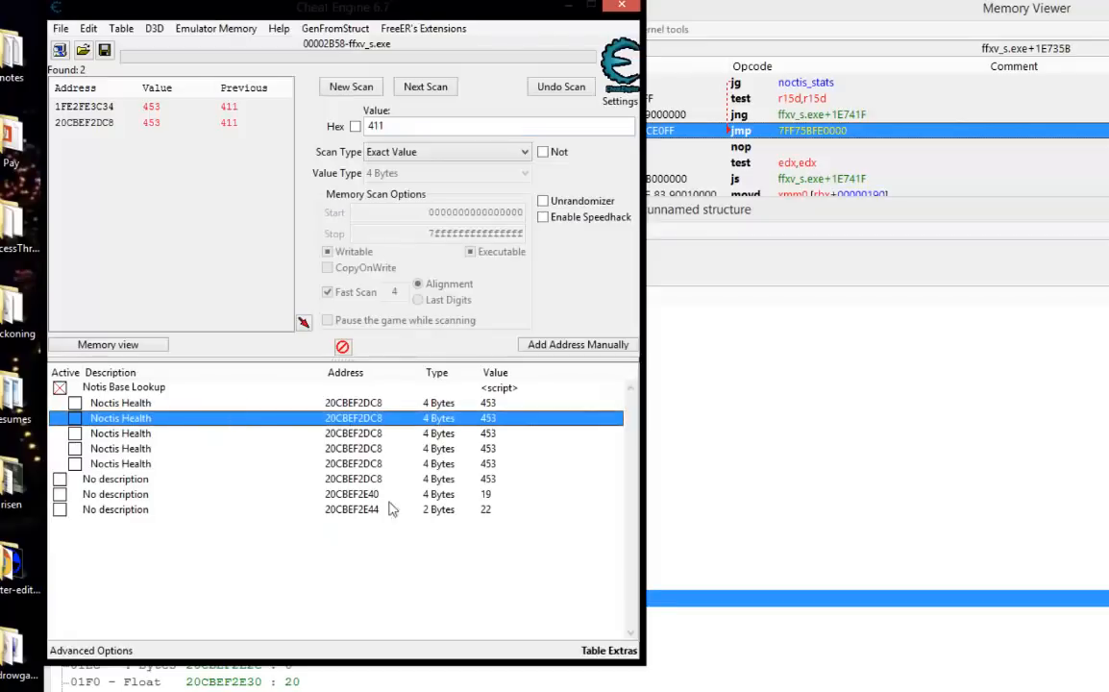
double_click(361, 422)
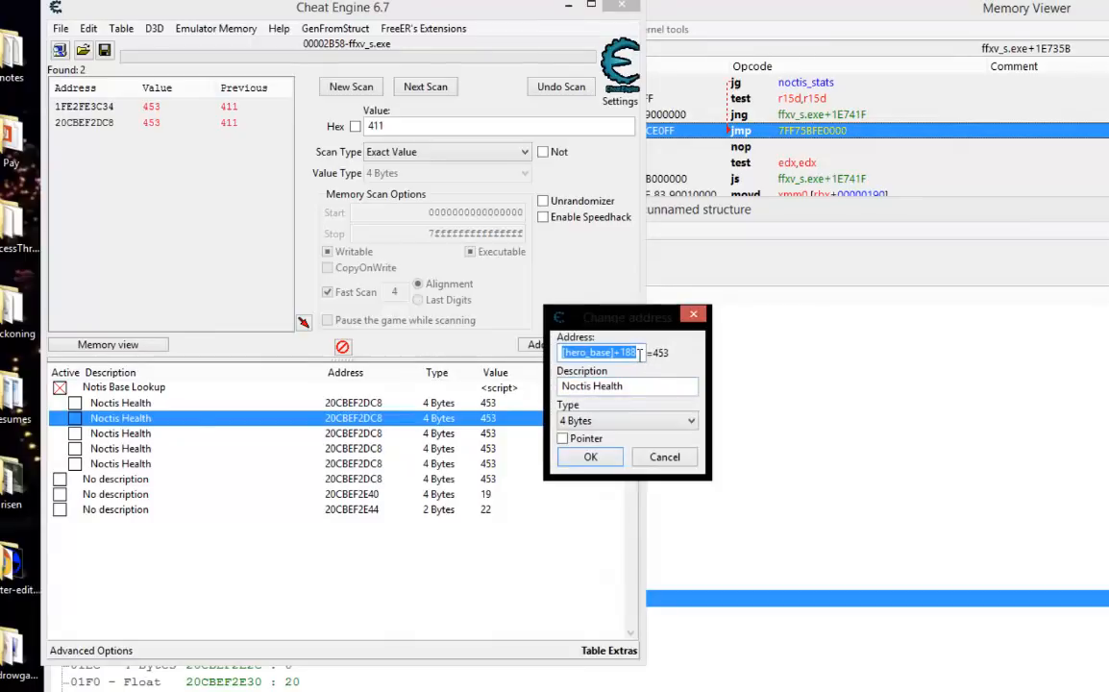
drag(646, 359, 635, 365)
text(DC)
drag(630, 388, 606, 388)
text(Magic)
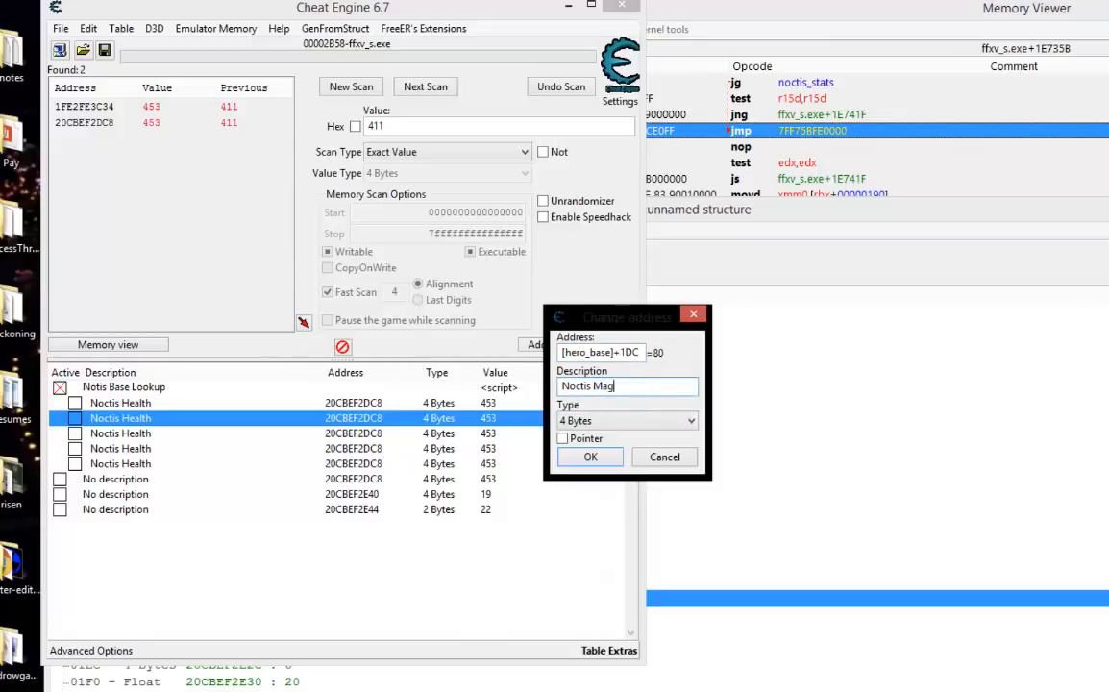
click(593, 459)
Look up Noctis's attack stat on the game's Gear screen and locate its matching offset in the [hero_base] structure.
click(796, 202)
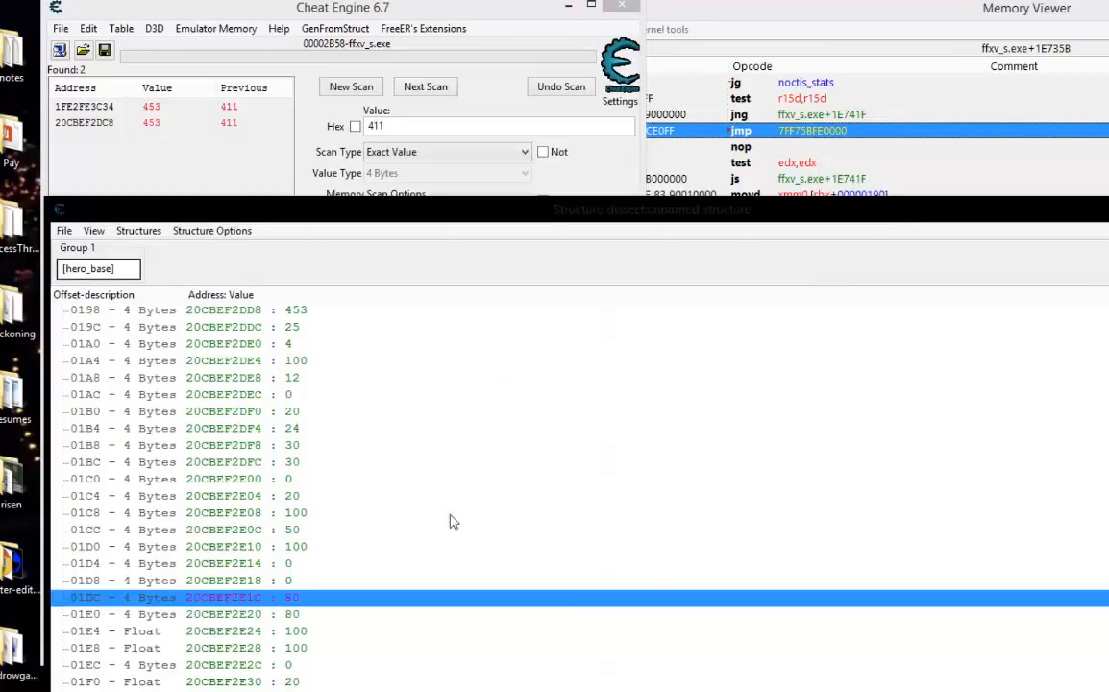
click(262, 631)
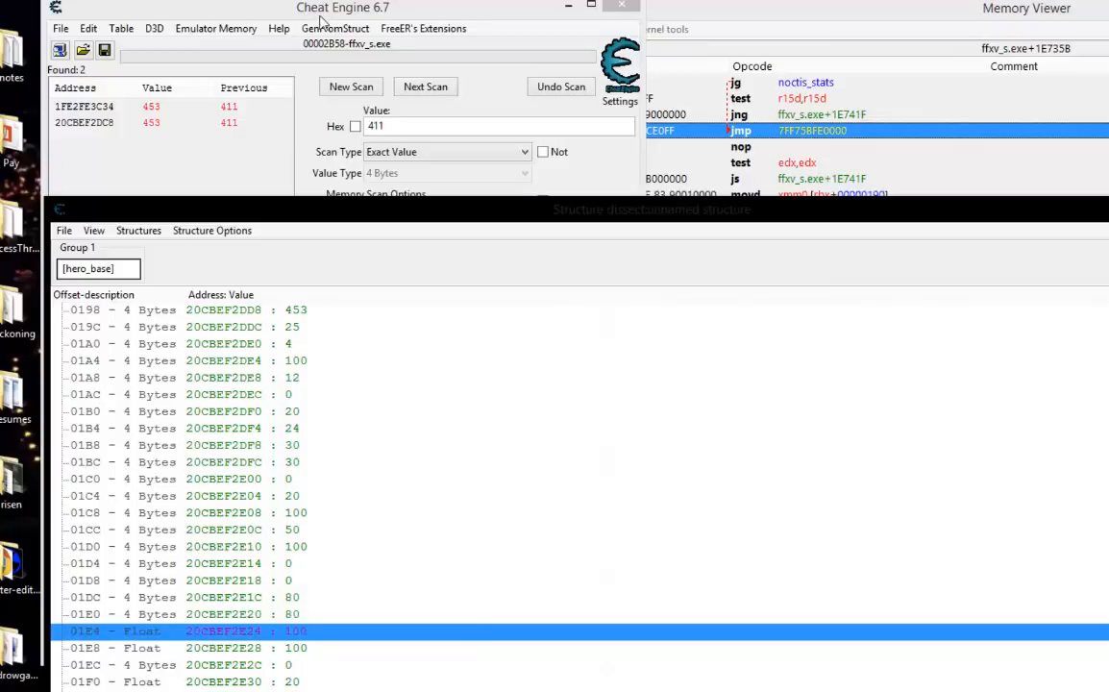
key(alt+Tab)
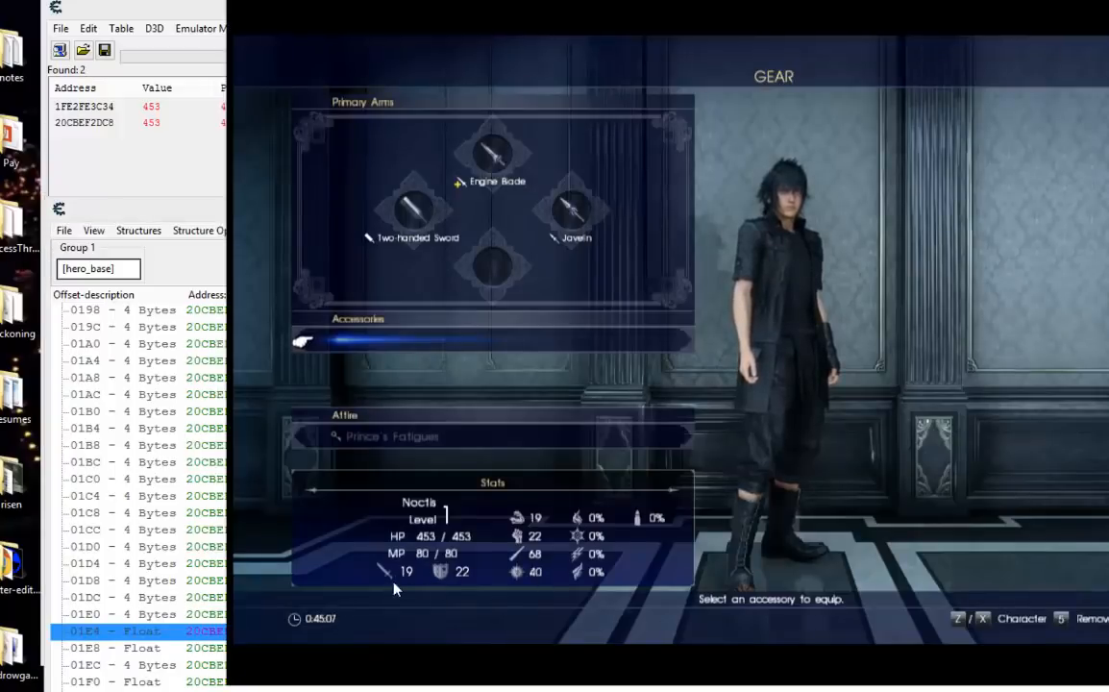
click(213, 209)
drag(213, 209, 267, 130)
scroll(411, 482, down, 3)
click(361, 521)
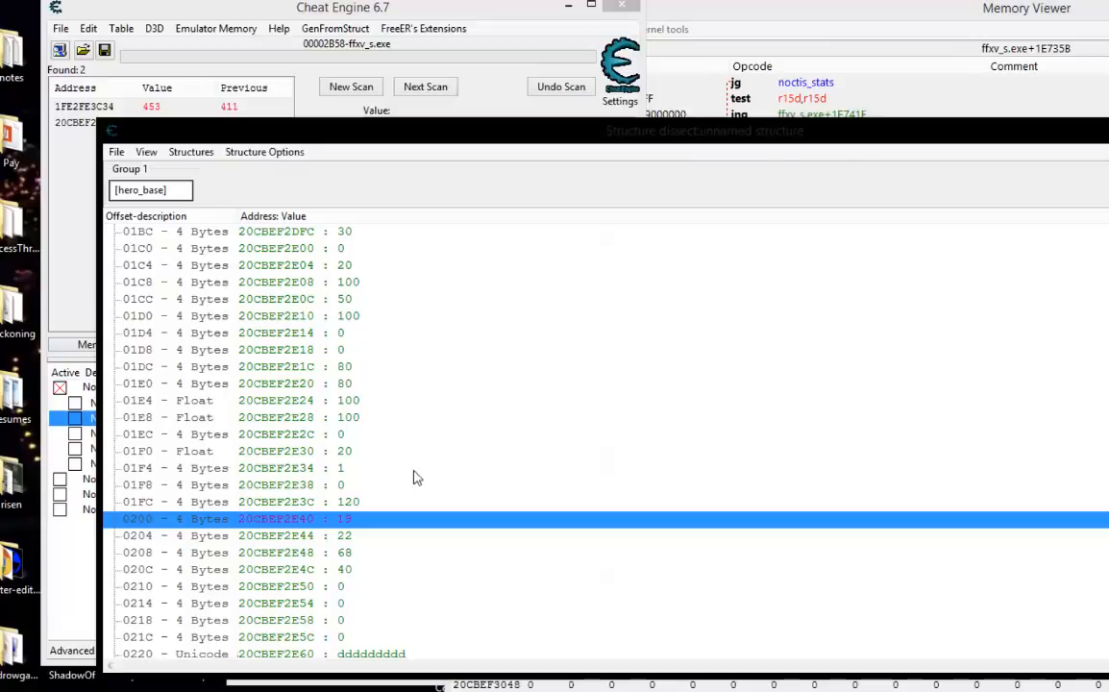
Change the Noctis Health entry directly below Noctis Magic to address [hero_base]+200 with the description Noctis ATT.
click(68, 253)
click(124, 434)
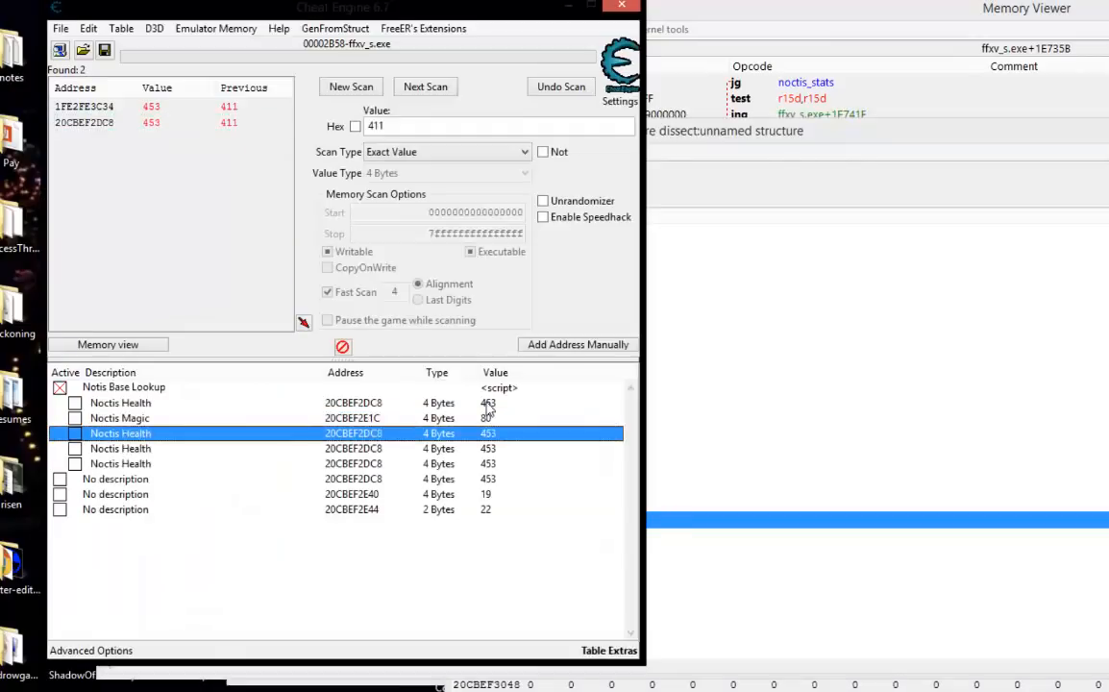
double_click(371, 436)
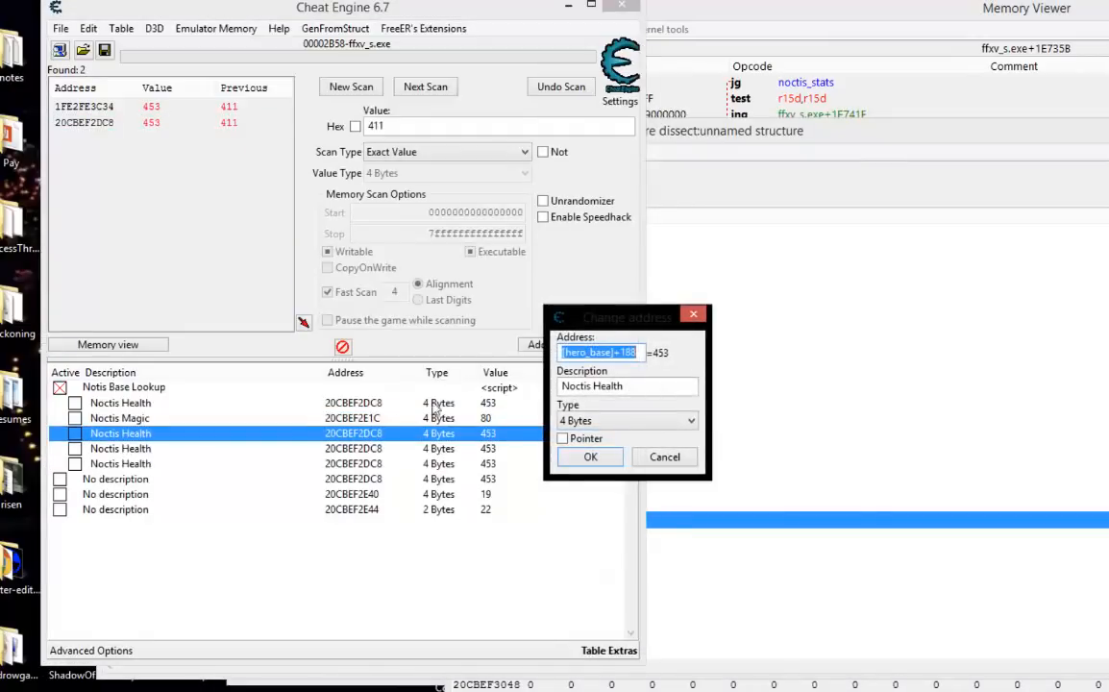
click(643, 357)
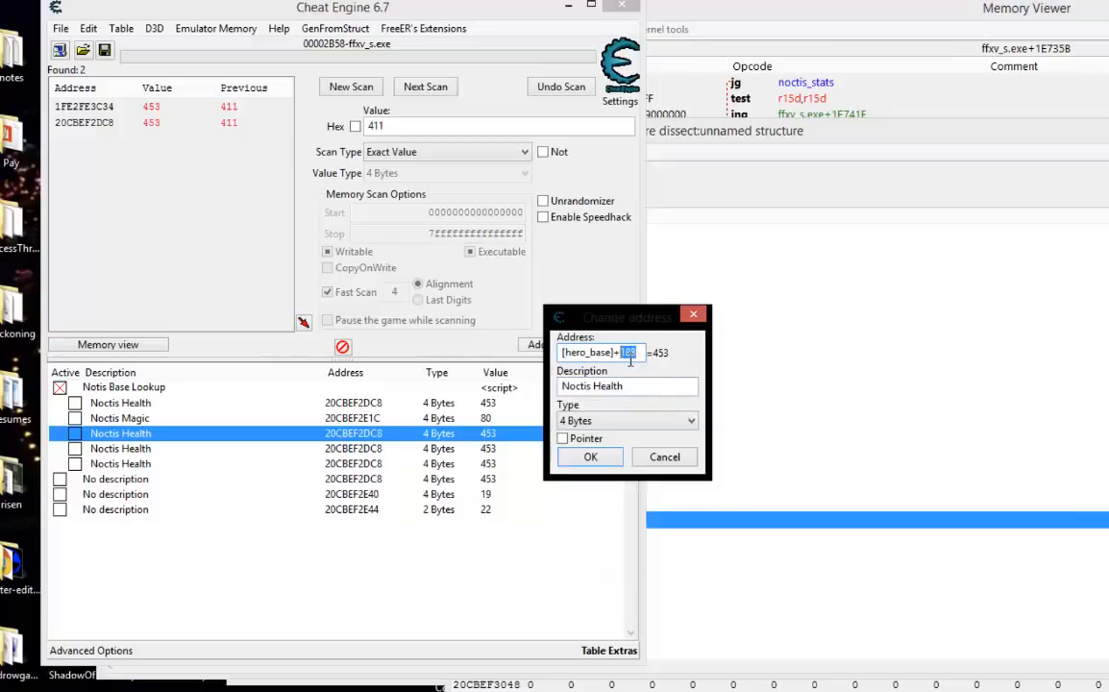
text(200)
drag(635, 394, 611, 392)
text(ATT)
click(589, 456)
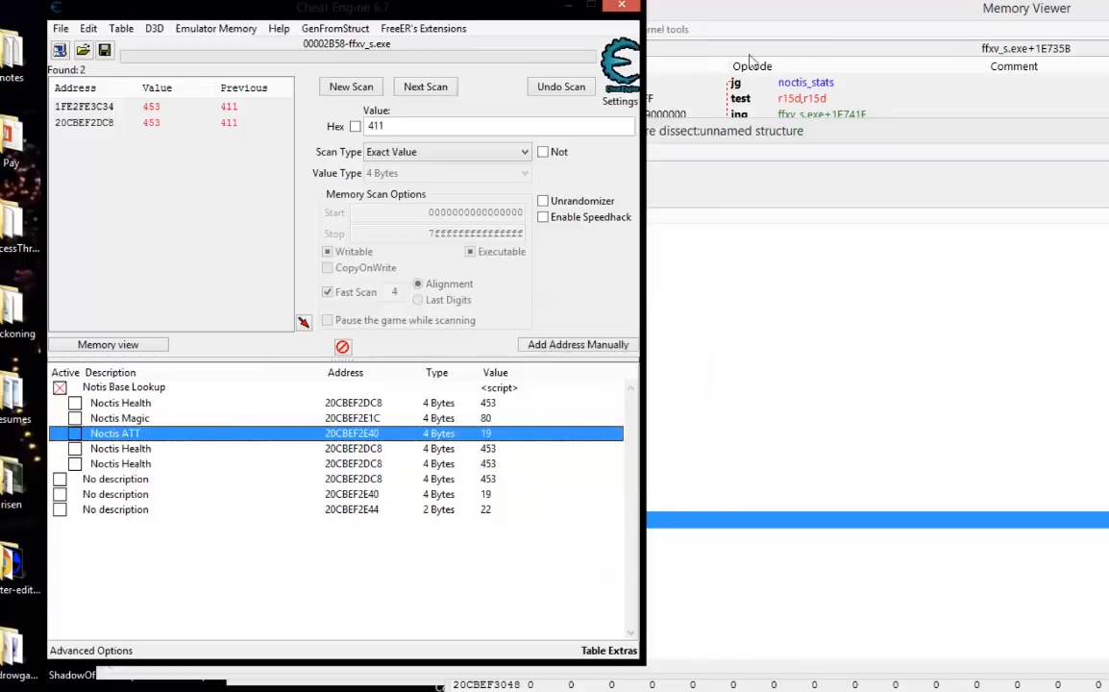
Compare the Gear screen's remaining stats with structure offsets 0204 to 020C, and move the structure window clear of the address list.
key(alt+Tab)
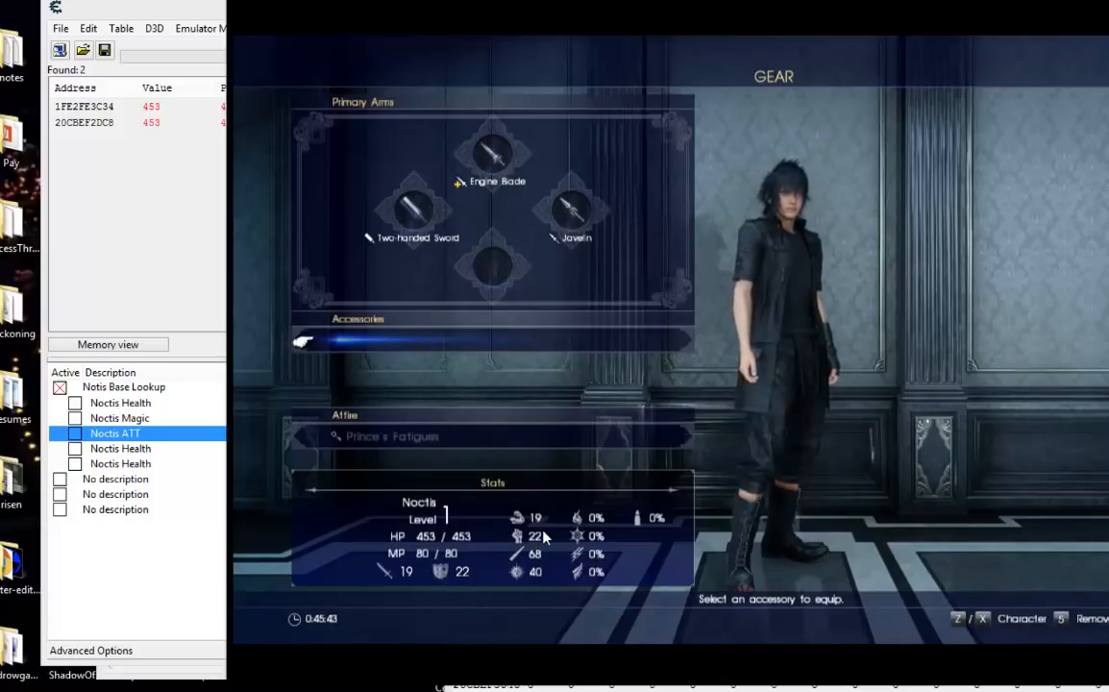
click(162, 449)
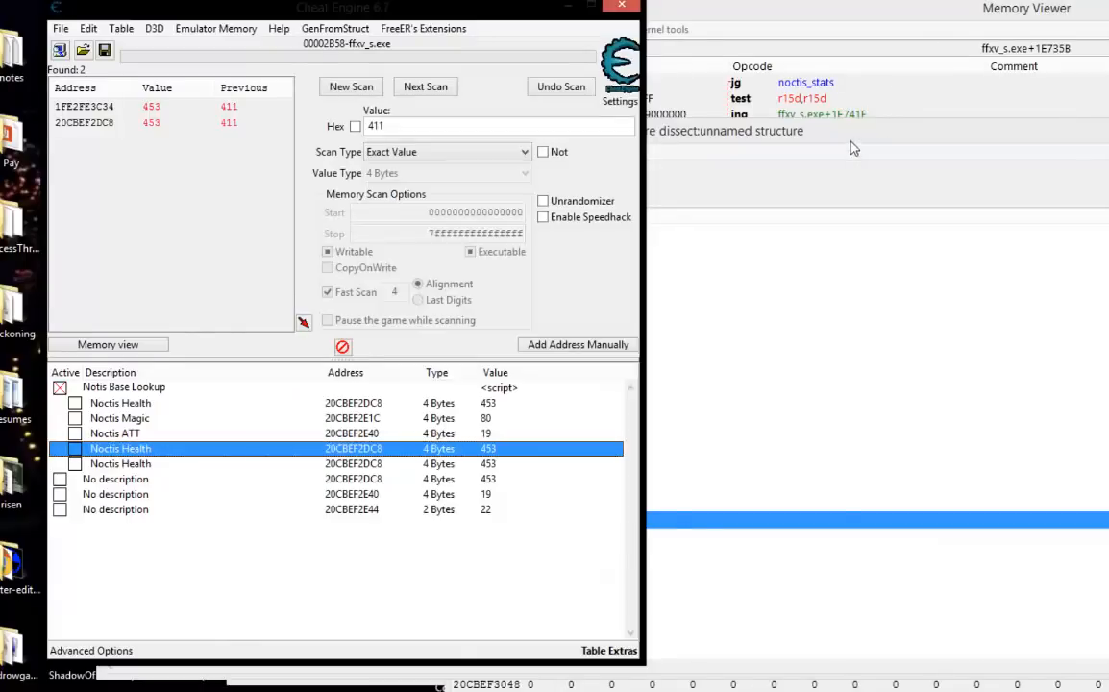
click(774, 135)
key(Down)
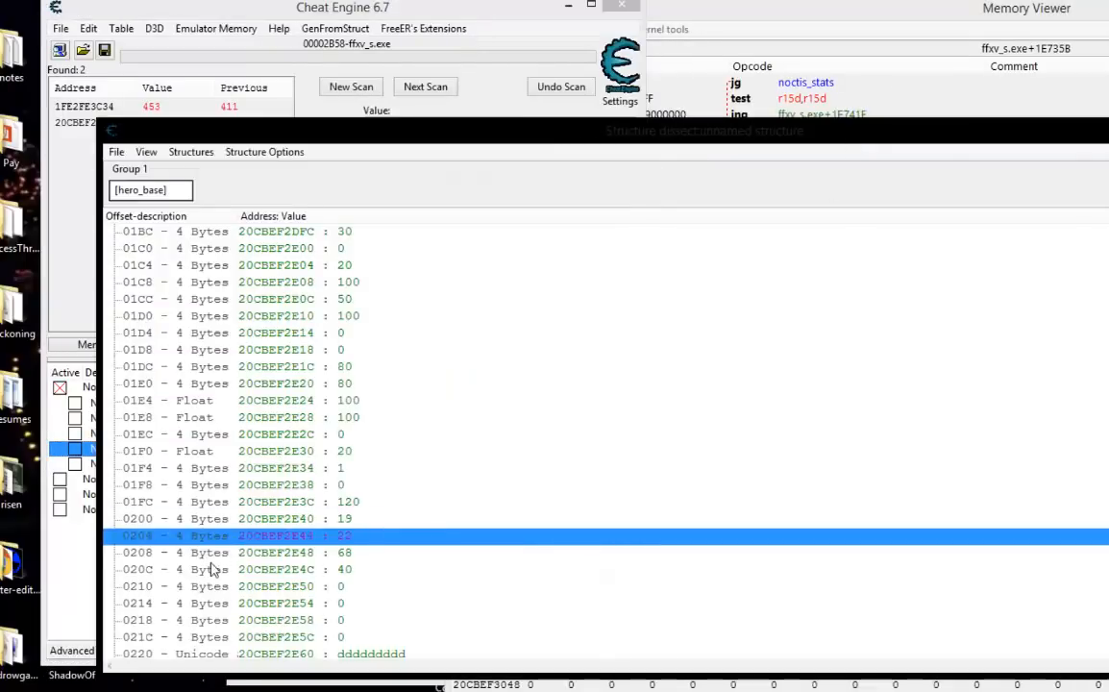
click(216, 556)
click(210, 575)
click(211, 543)
click(210, 555)
click(198, 571)
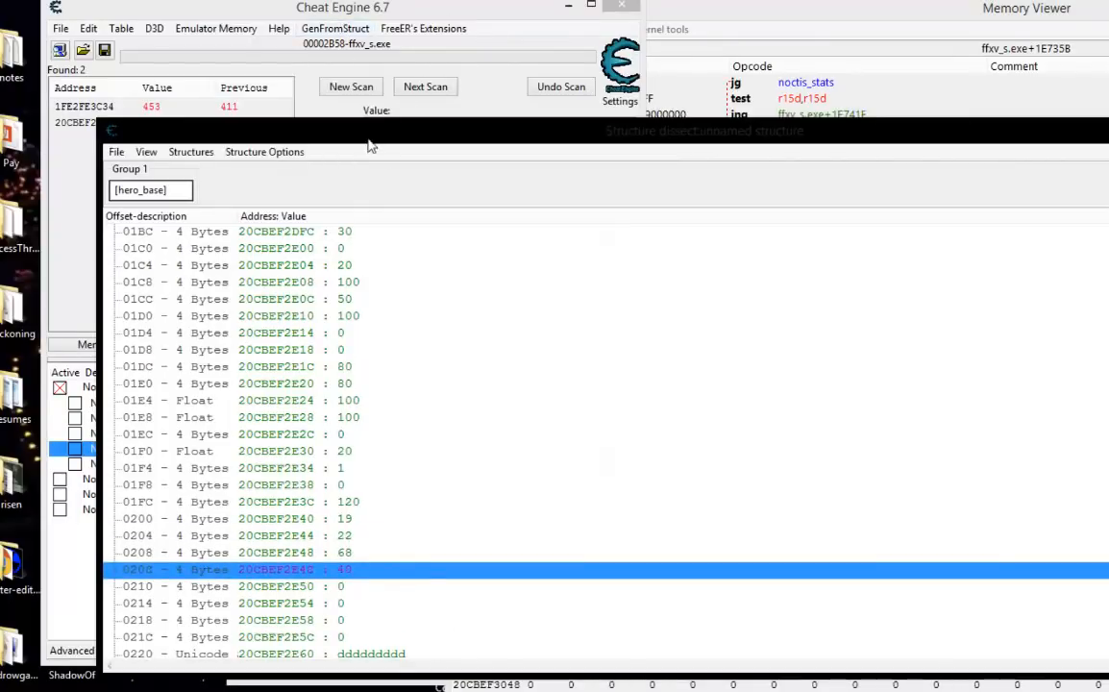
drag(384, 143, 860, 161)
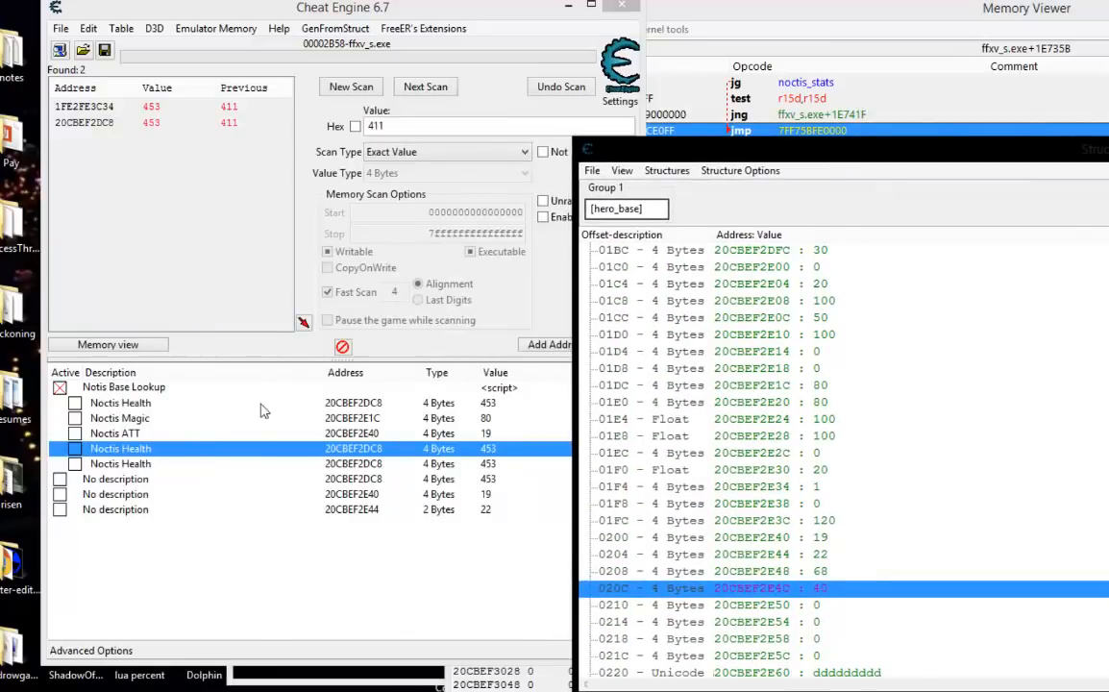
Change the Noctis Health entry directly below Noctis ATT to address [hero_base]+204 with the description Noctis STR.
double_click(360, 452)
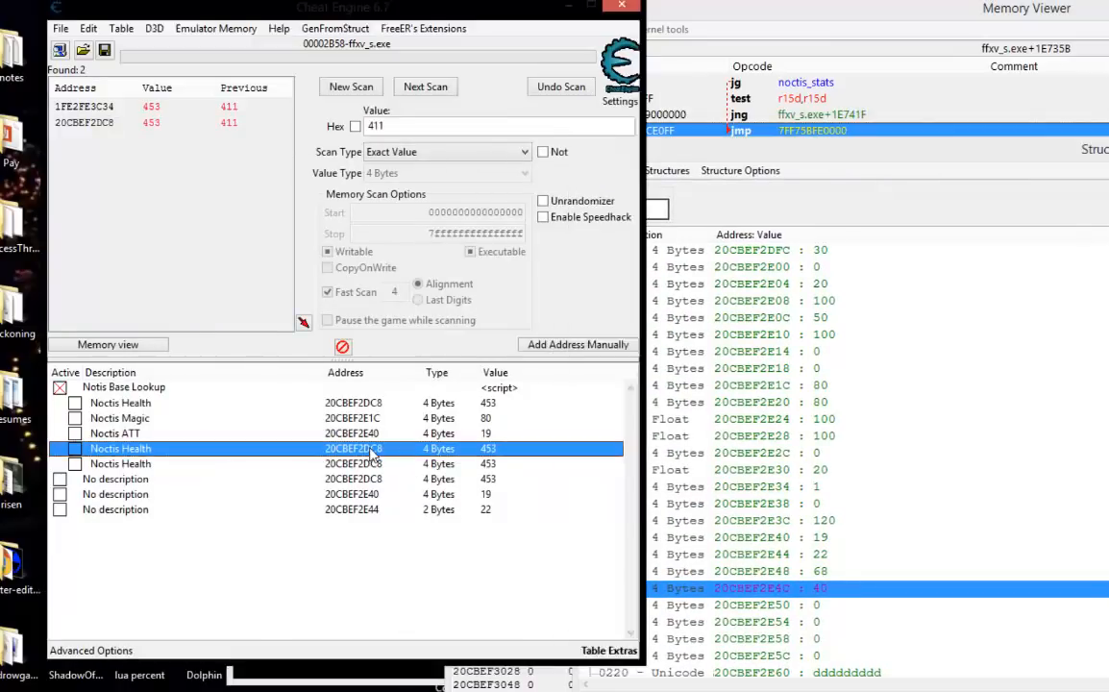
drag(640, 352, 626, 352)
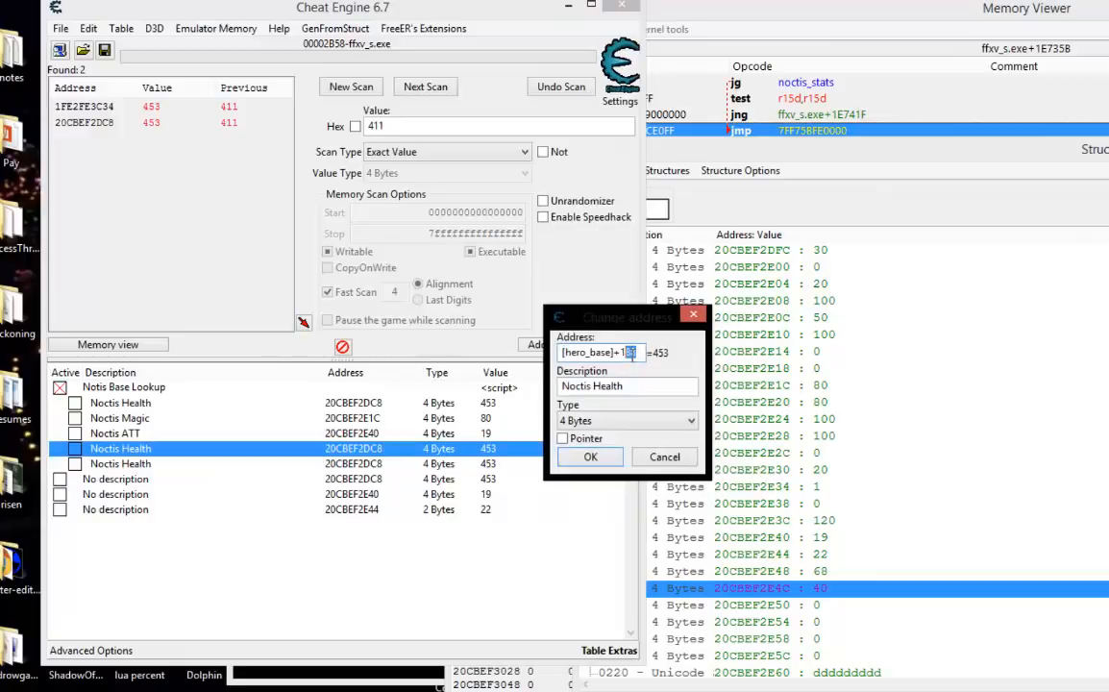
text(204)
drag(634, 398, 608, 396)
text(STR)
click(590, 456)
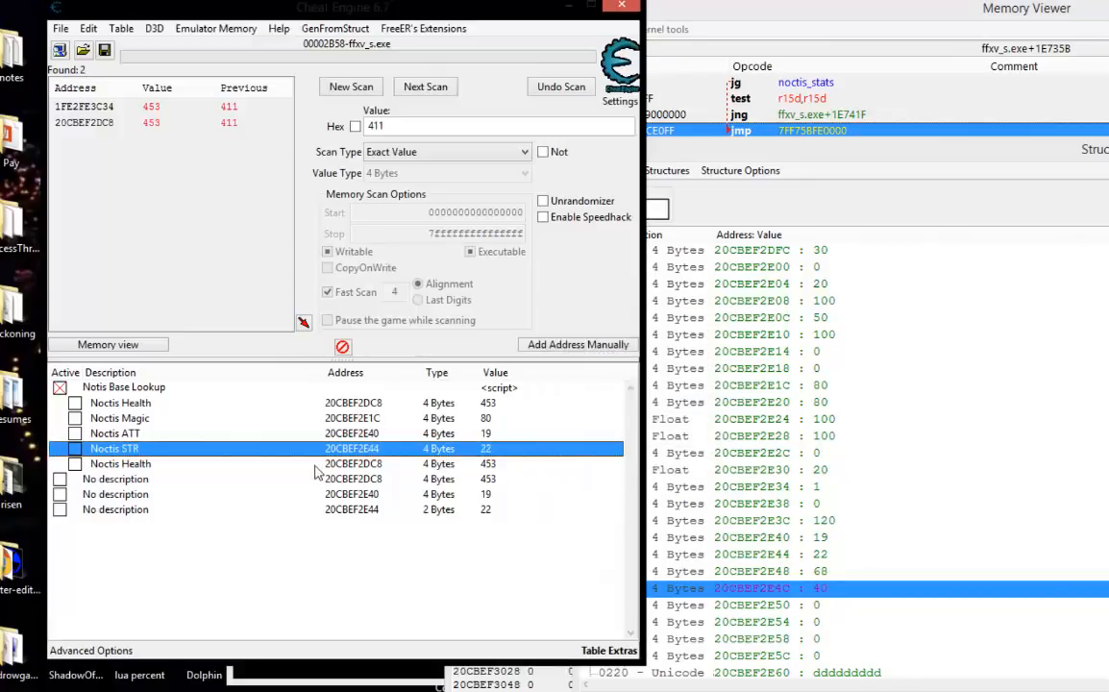
Change the address of the Noctis Health entry directly below Noctis STR to [hero_base]+208.
double_click(315, 464)
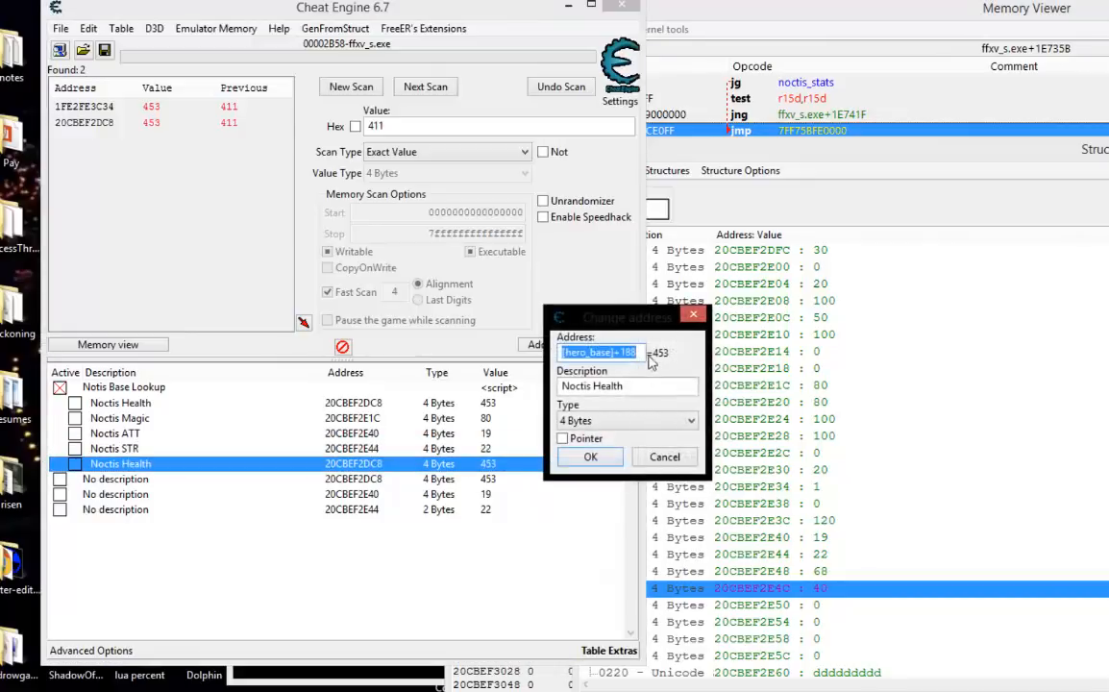
drag(647, 360, 637, 356)
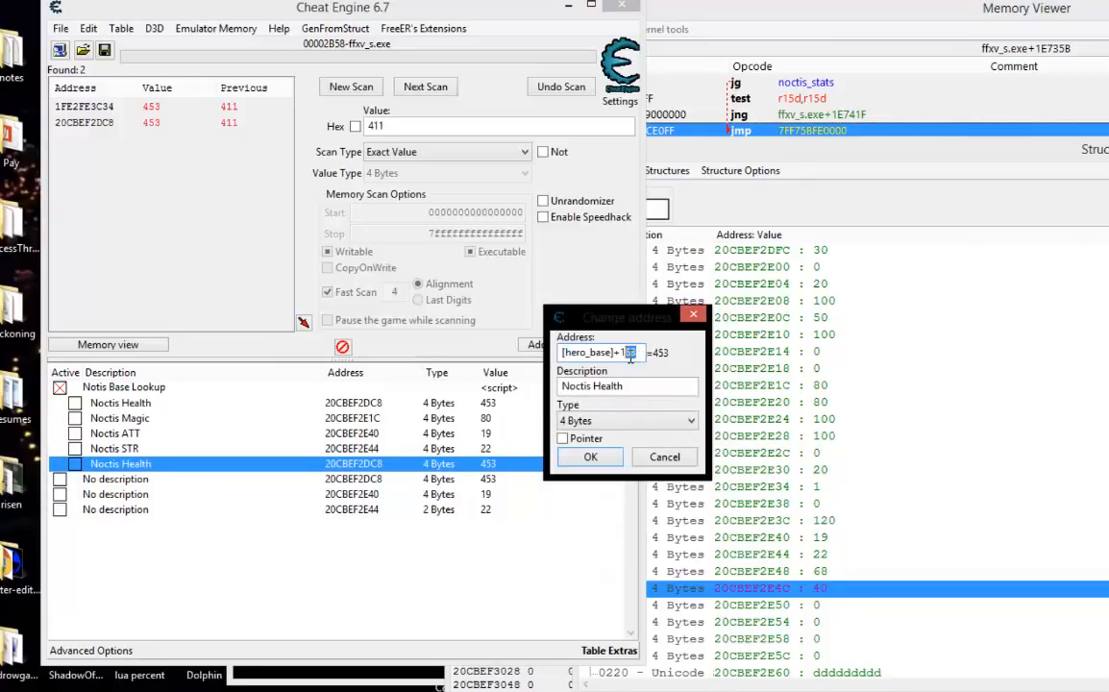
text(28)
click(588, 457)
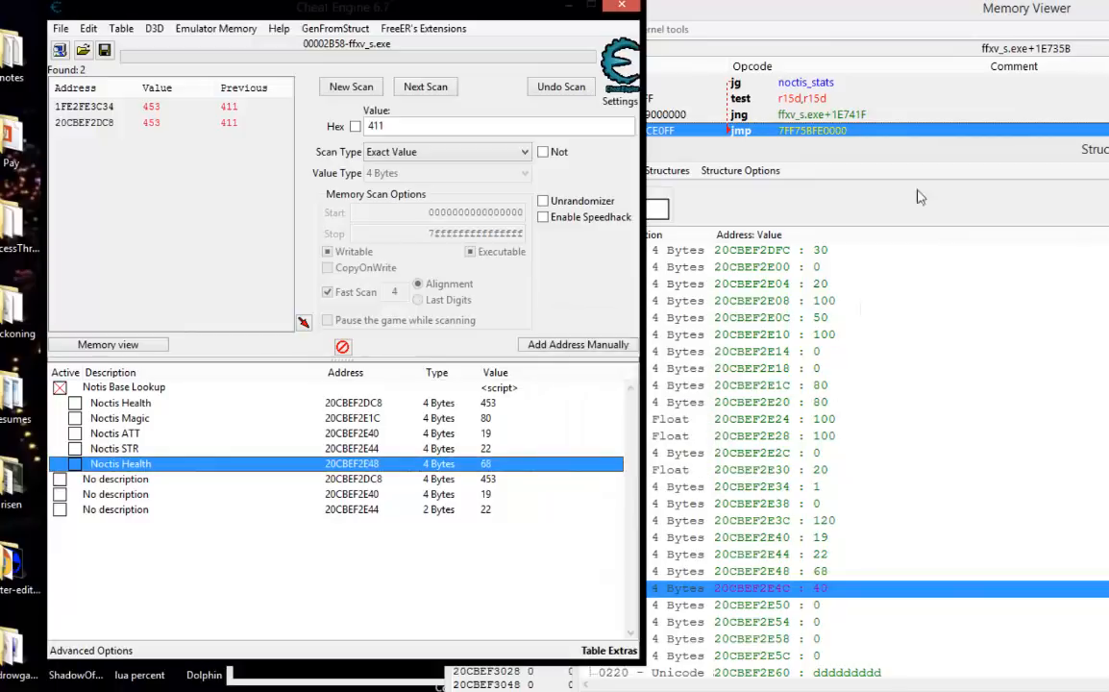
Check the new entry's value against the game's Gear screen stats and rename the entry Noctis MAG ATT.
click(924, 1)
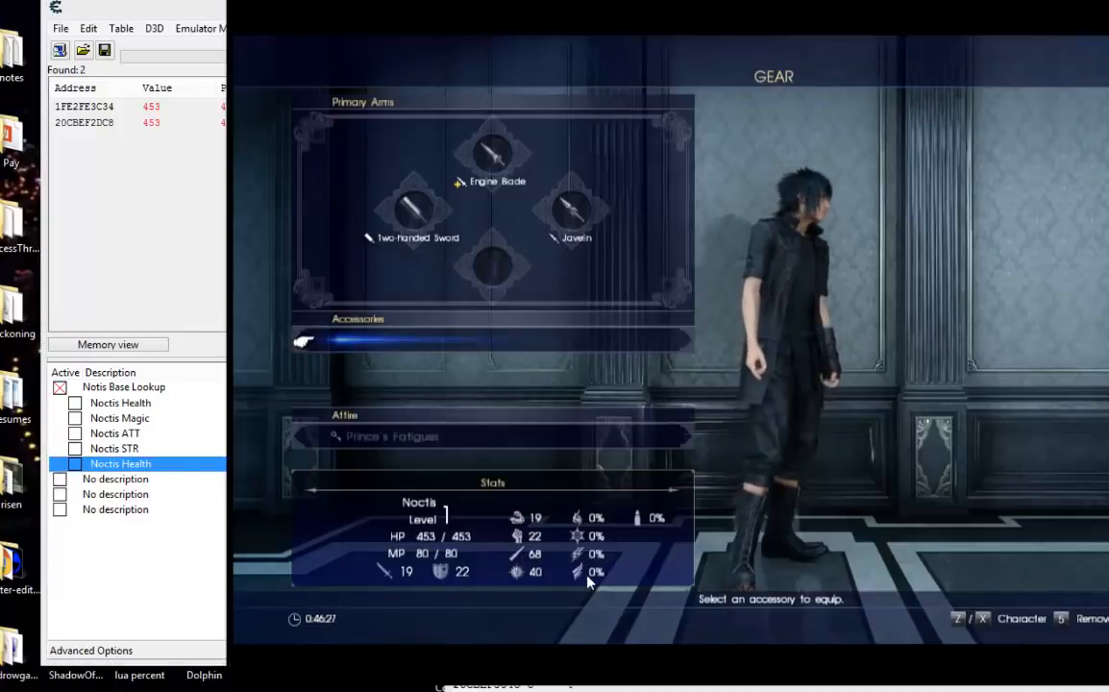
click(204, 545)
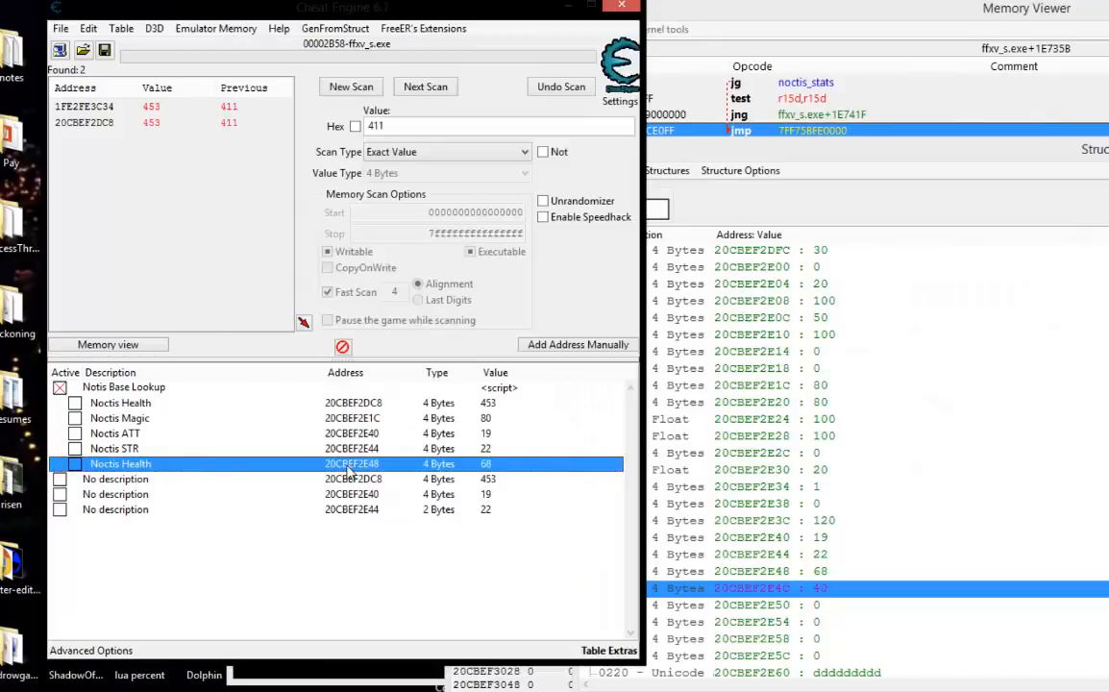
double_click(125, 463)
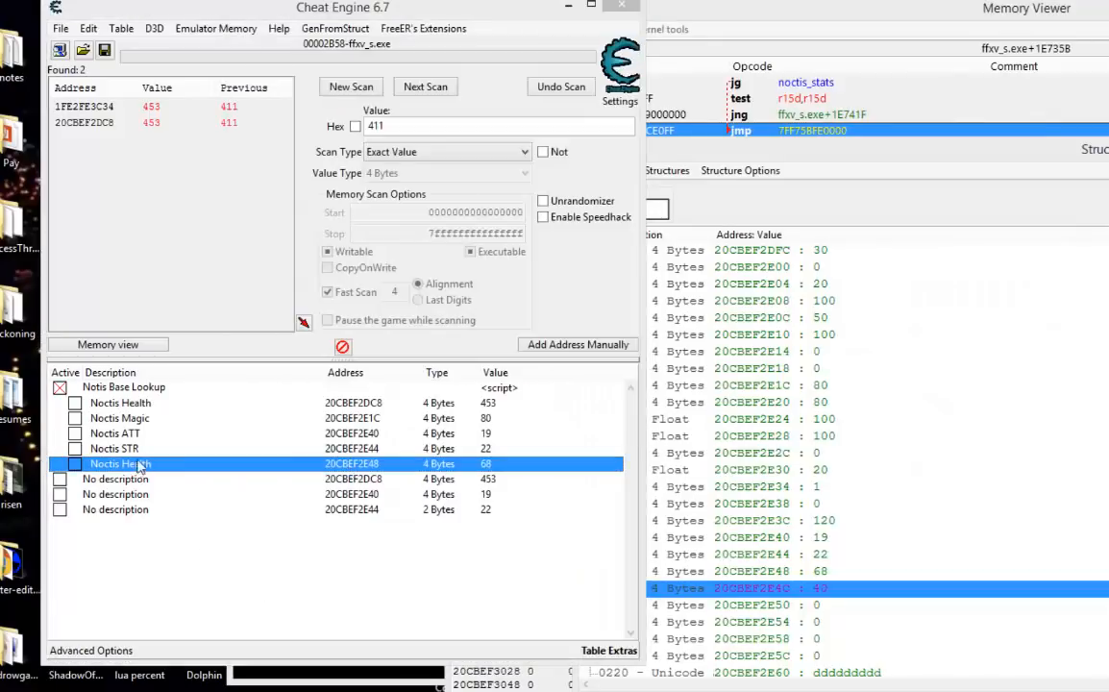
double_click(497, 399)
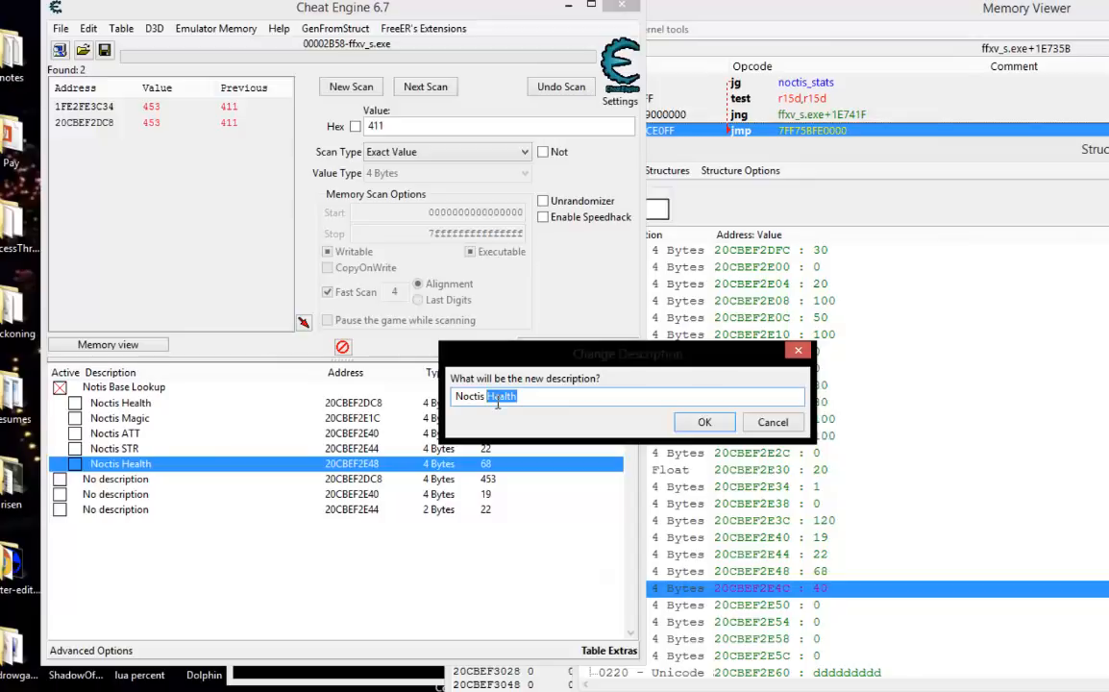
text(MA)
click(704, 422)
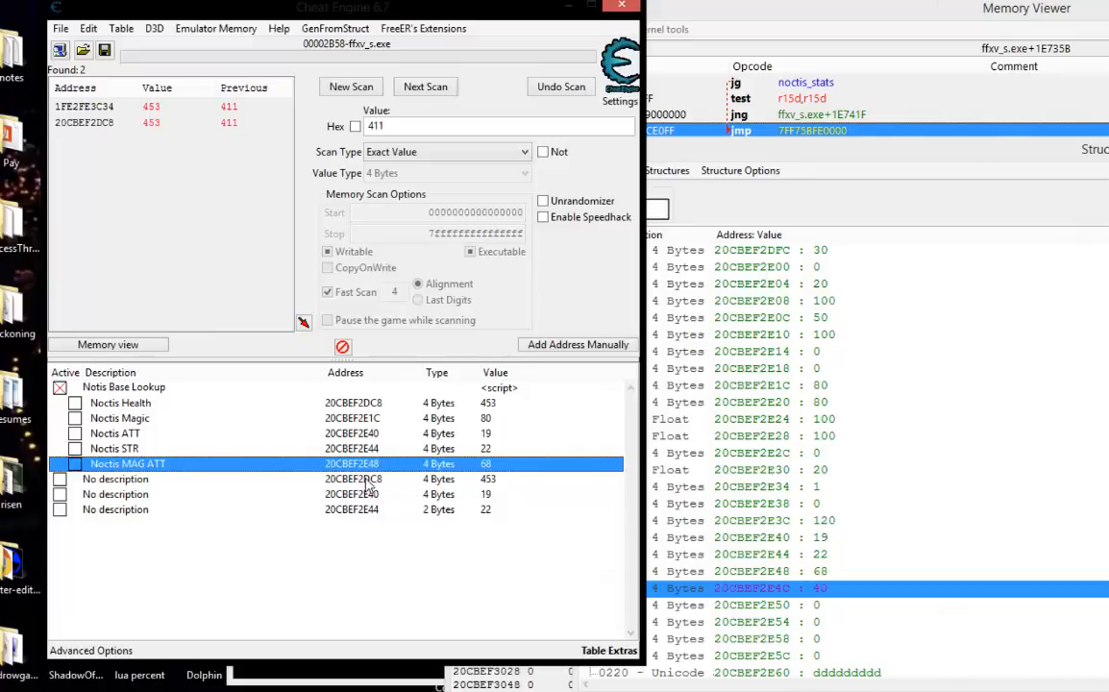
click(366, 481)
shift+click(365, 509)
right_click(365, 509)
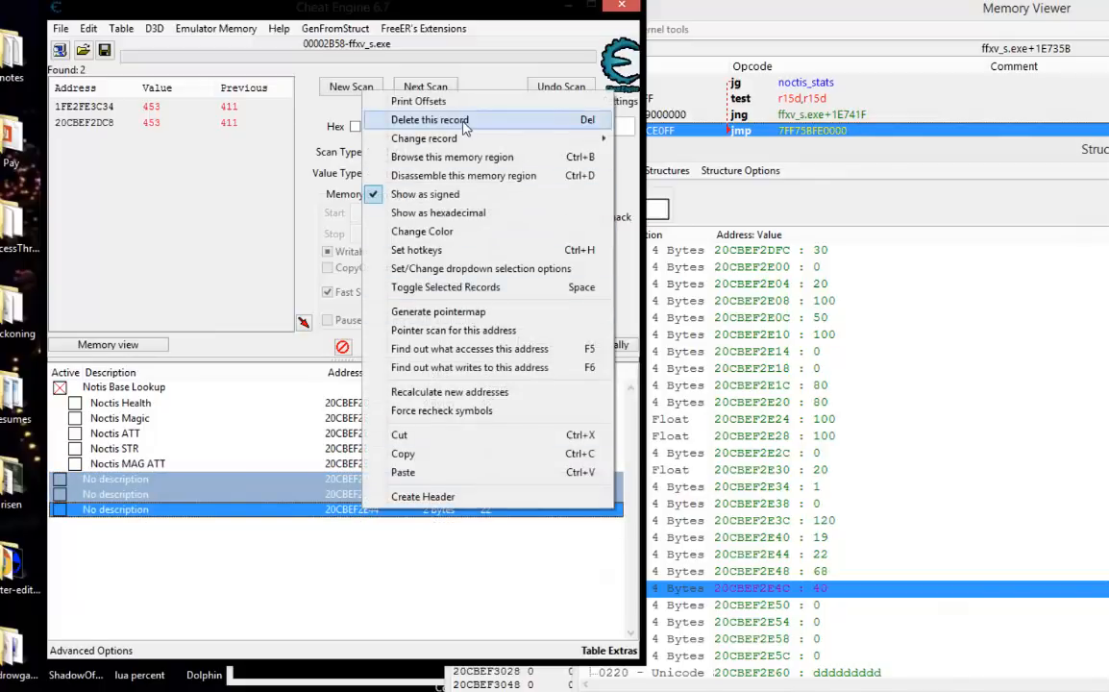
click(464, 122)
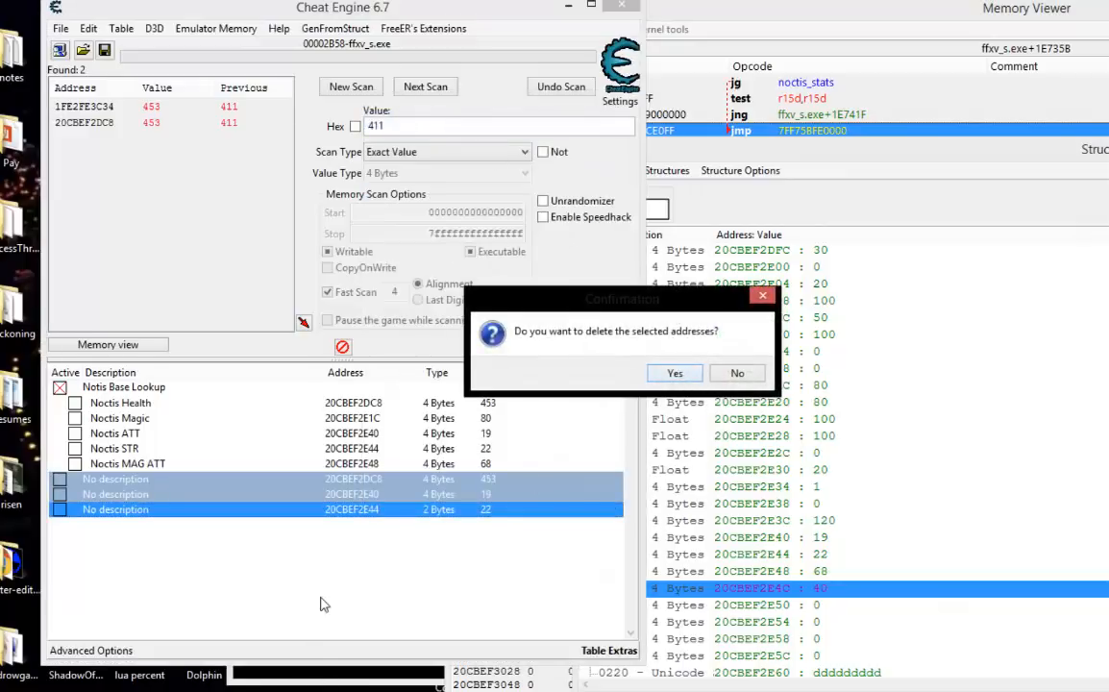
click(728, 378)
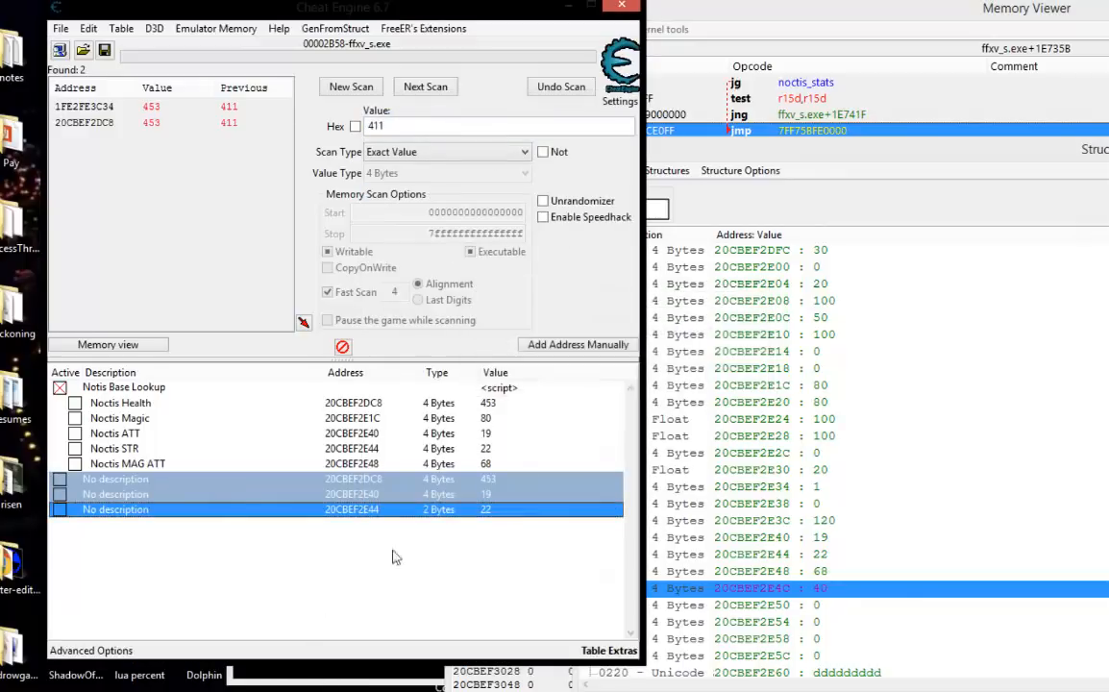
Compare the addresses of the three undescribed entries with those of the Noctis entries to identify duplicates.
click(350, 539)
click(362, 513)
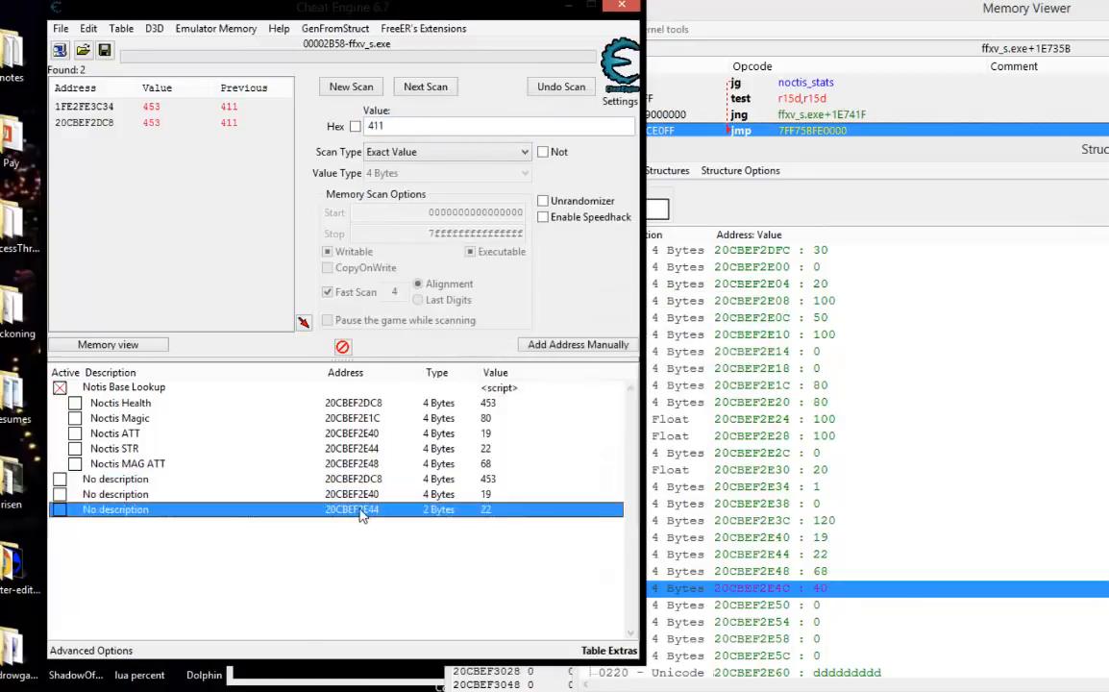
click(364, 448)
click(364, 493)
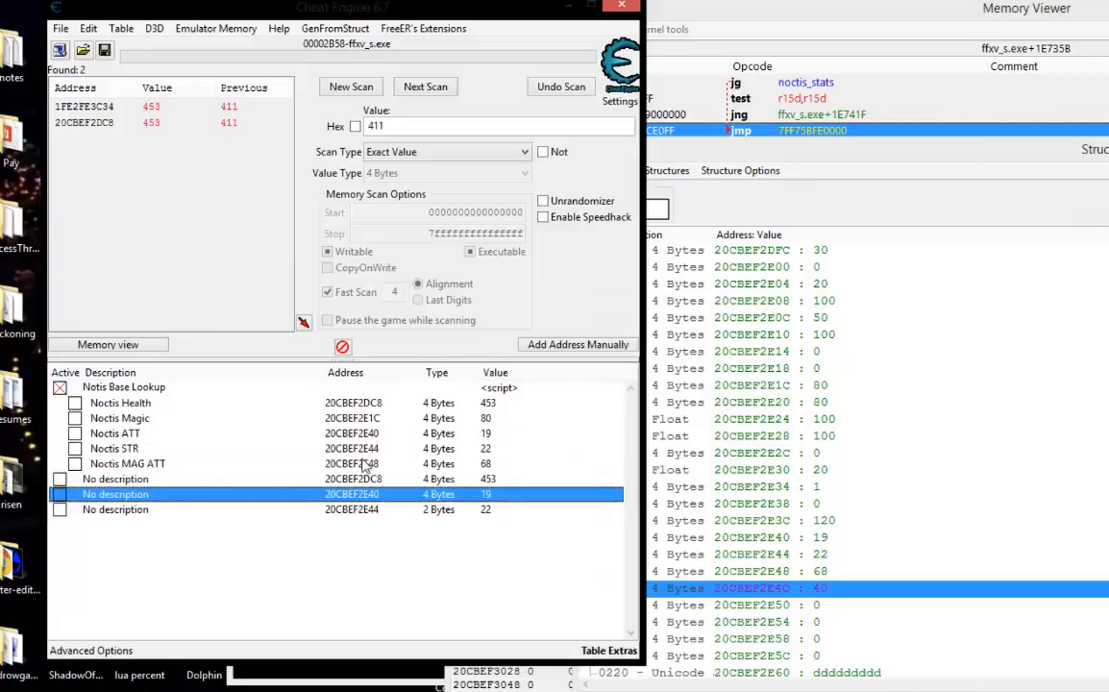
click(365, 433)
click(365, 479)
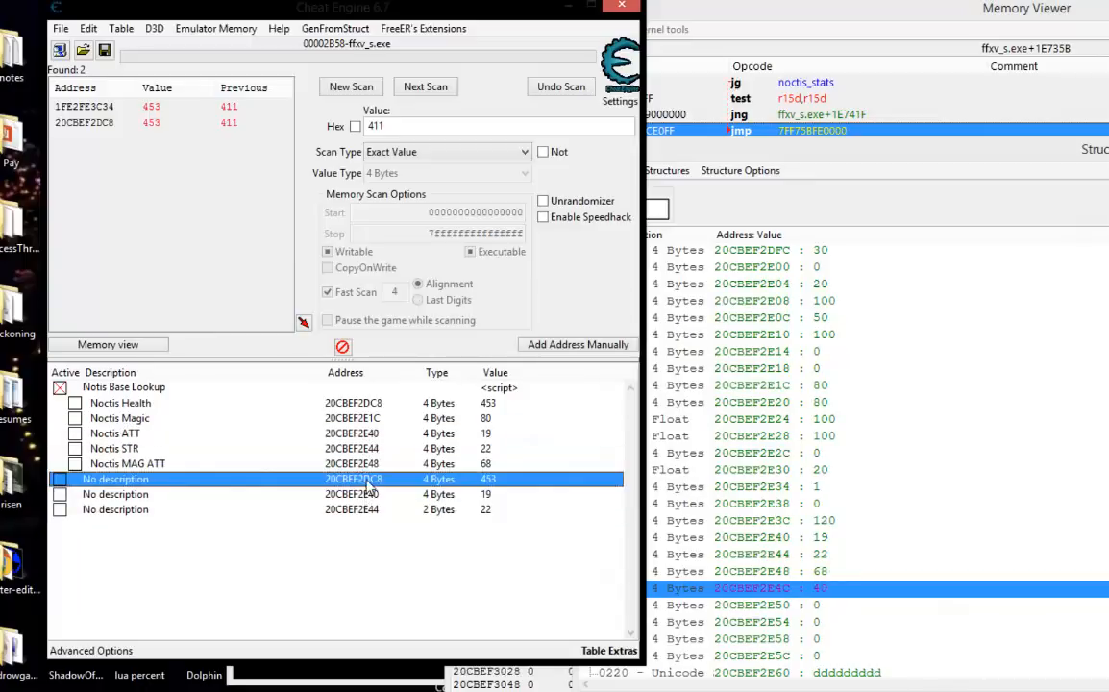
click(371, 419)
Delete the three undescribed entries at the end of the address list.
click(364, 477)
shift+click(350, 509)
right_click(351, 509)
click(500, 119)
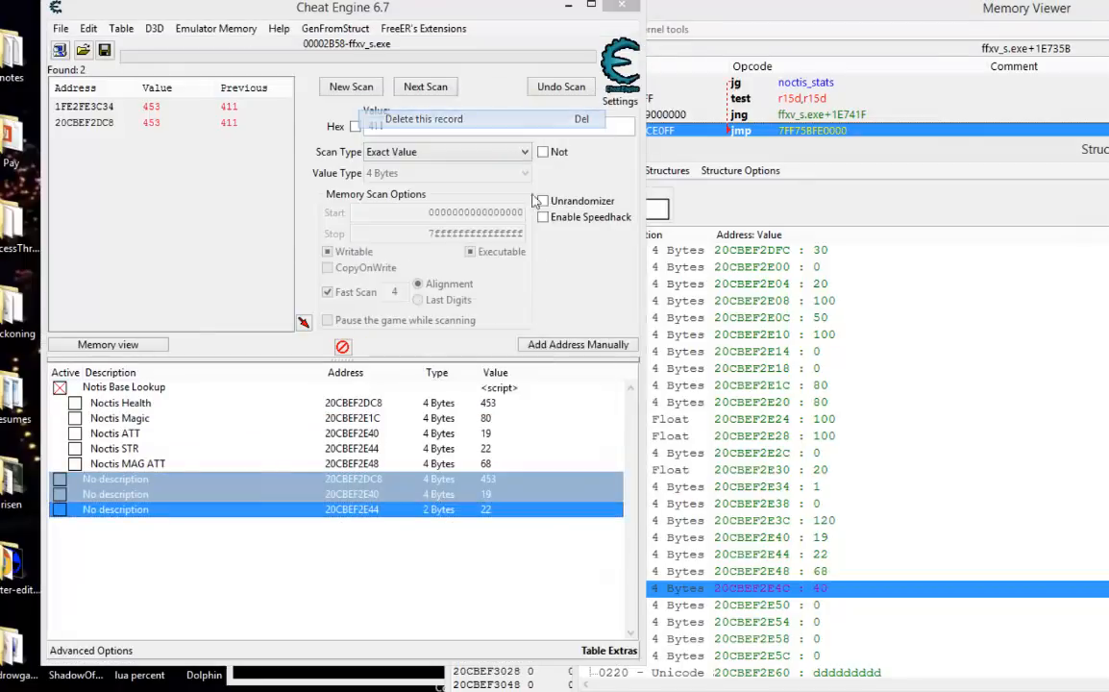
click(676, 374)
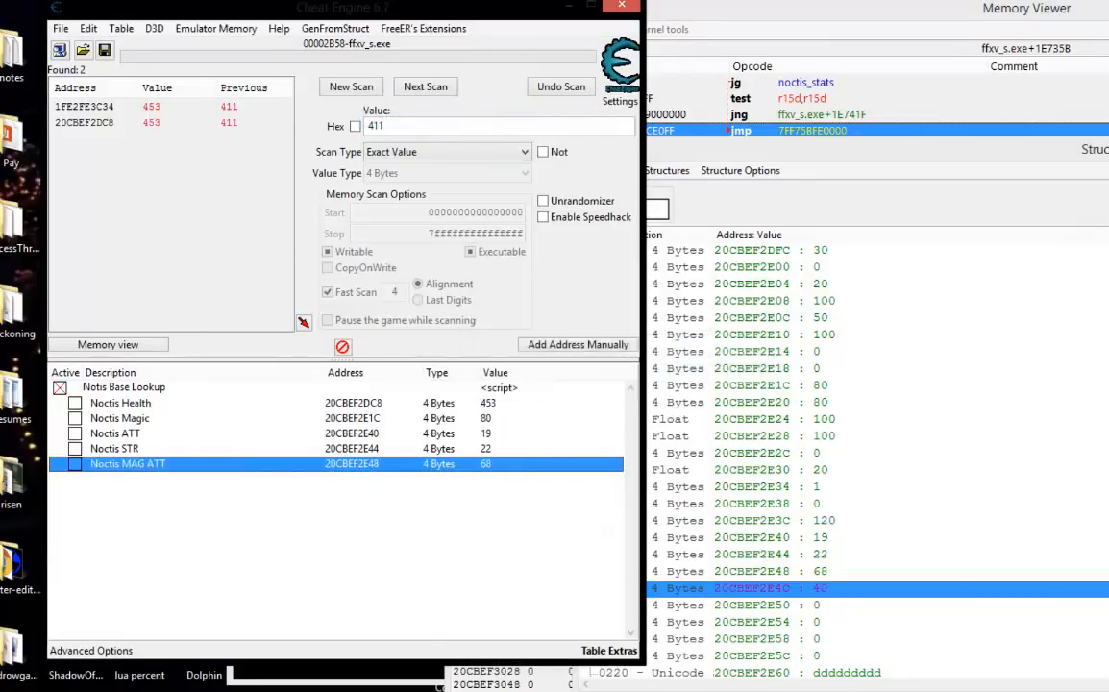
Freeze the Noctis Health, Noctis Magic, Noctis ATT, Noctis STR and Noctis MAG ATT entries.
click(75, 403)
click(75, 417)
click(75, 433)
click(75, 449)
click(75, 464)
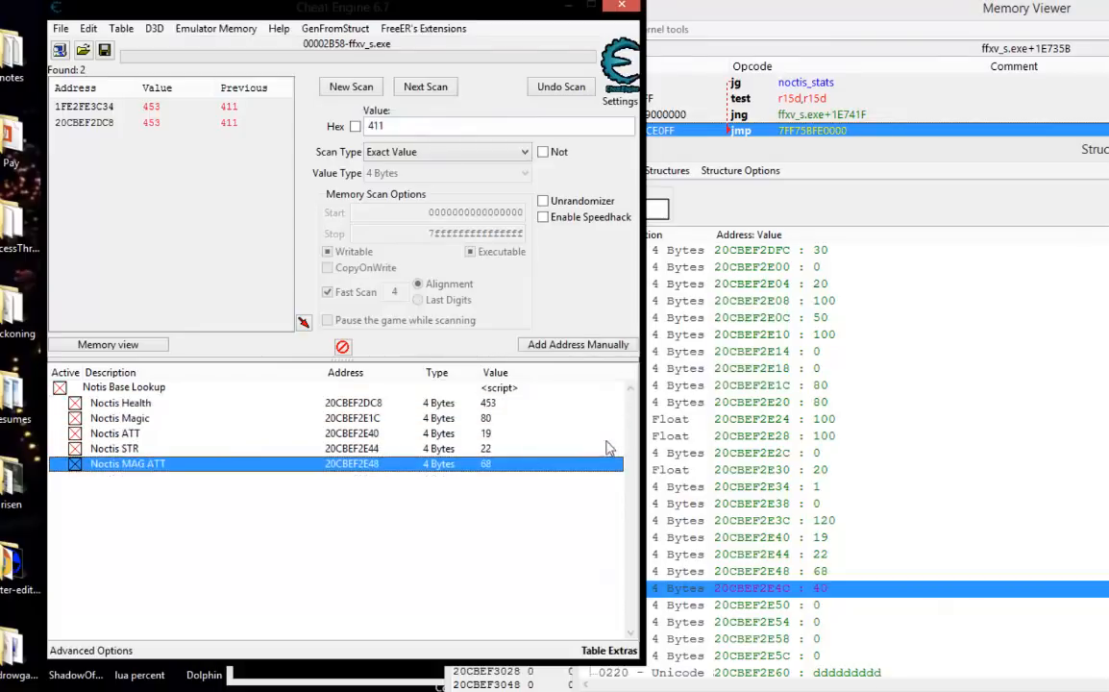
Set the values of Noctis ATT, Noctis STR and Noctis MAG ATT together to 9999.
click(490, 435)
shift+click(488, 465)
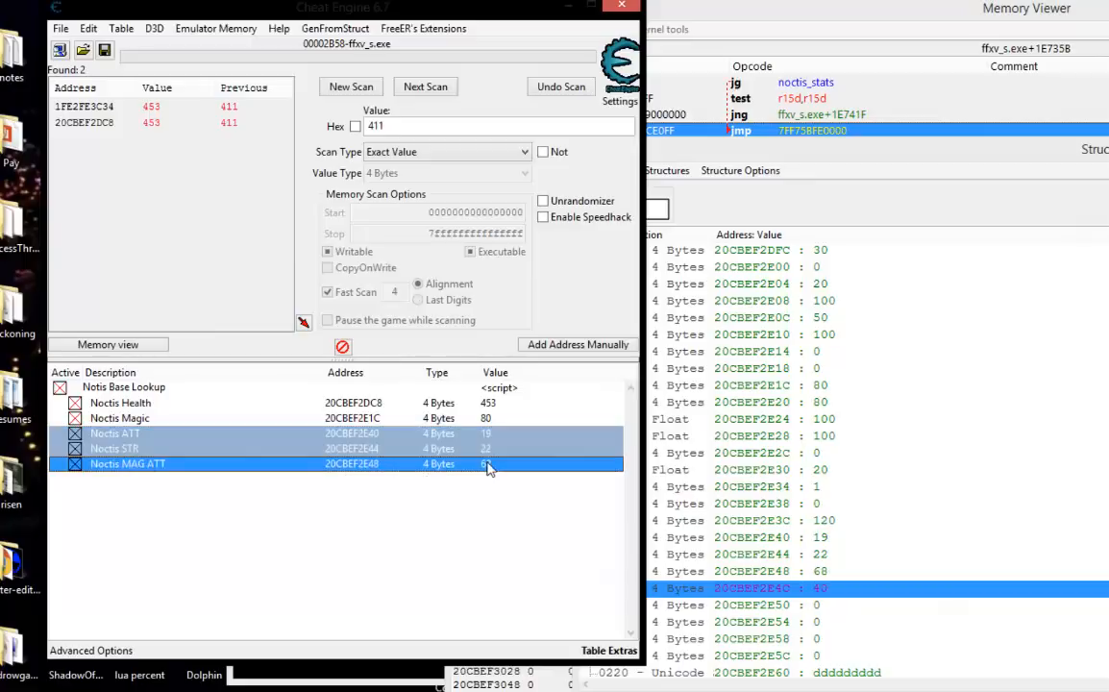
double_click(488, 465)
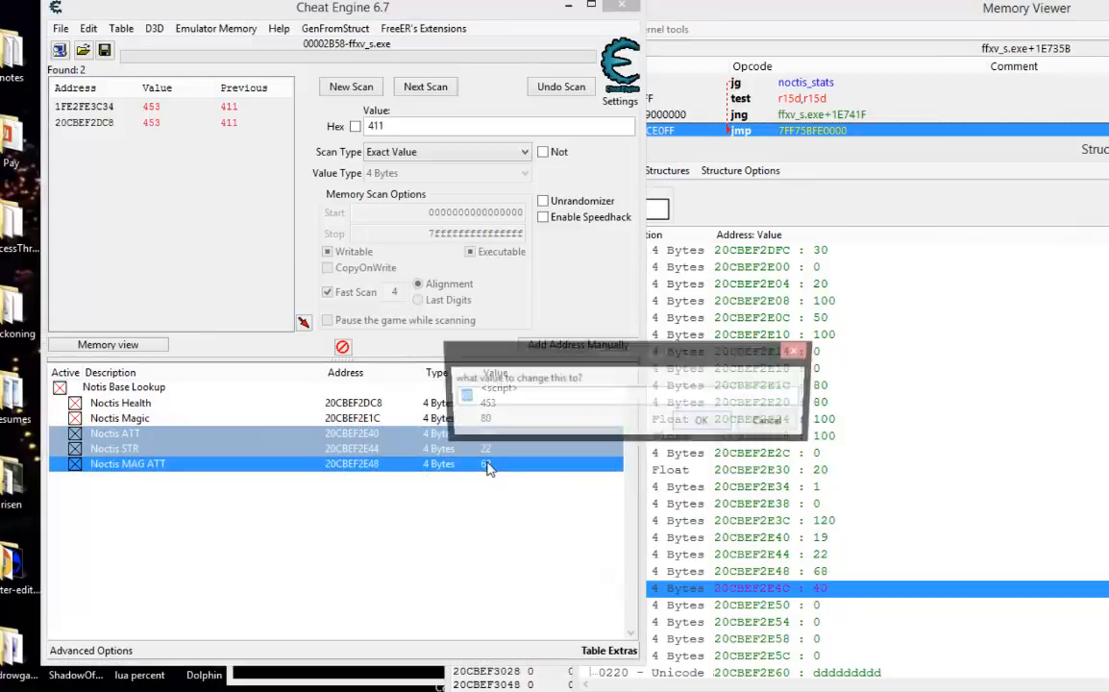
text(9999)
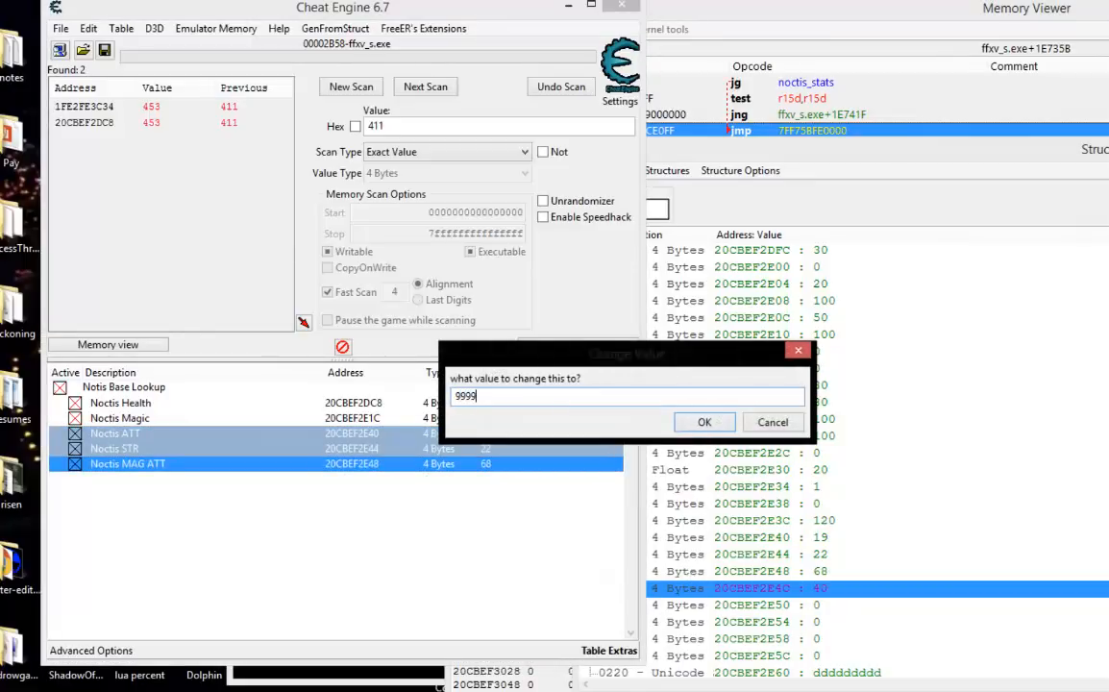
click(706, 423)
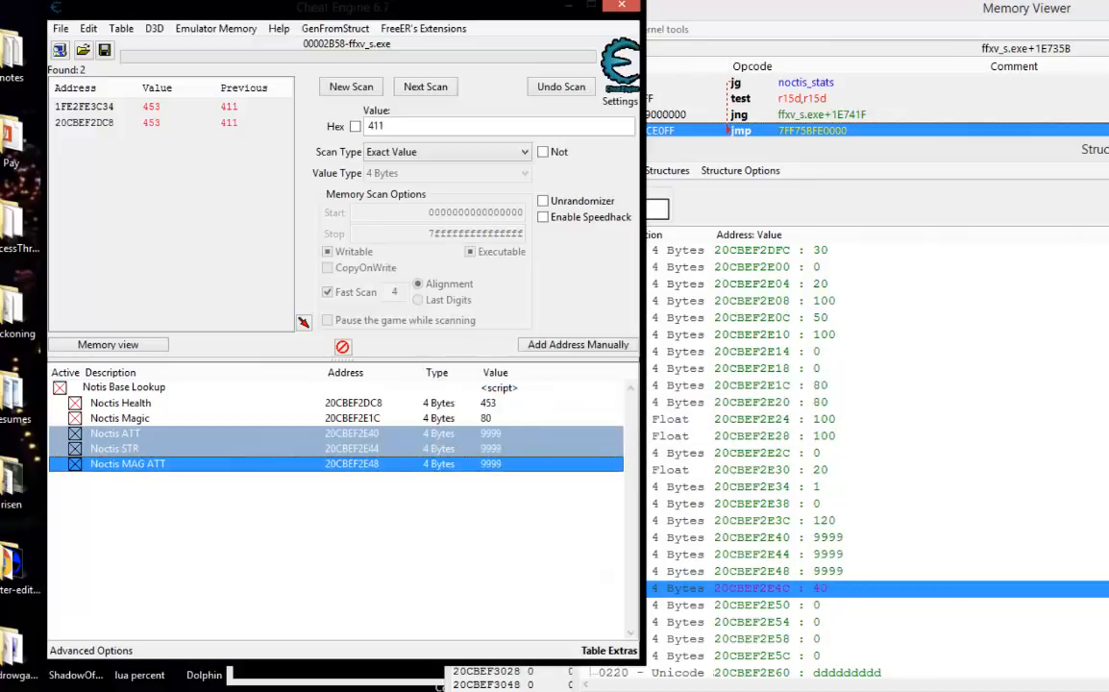
click(141, 489)
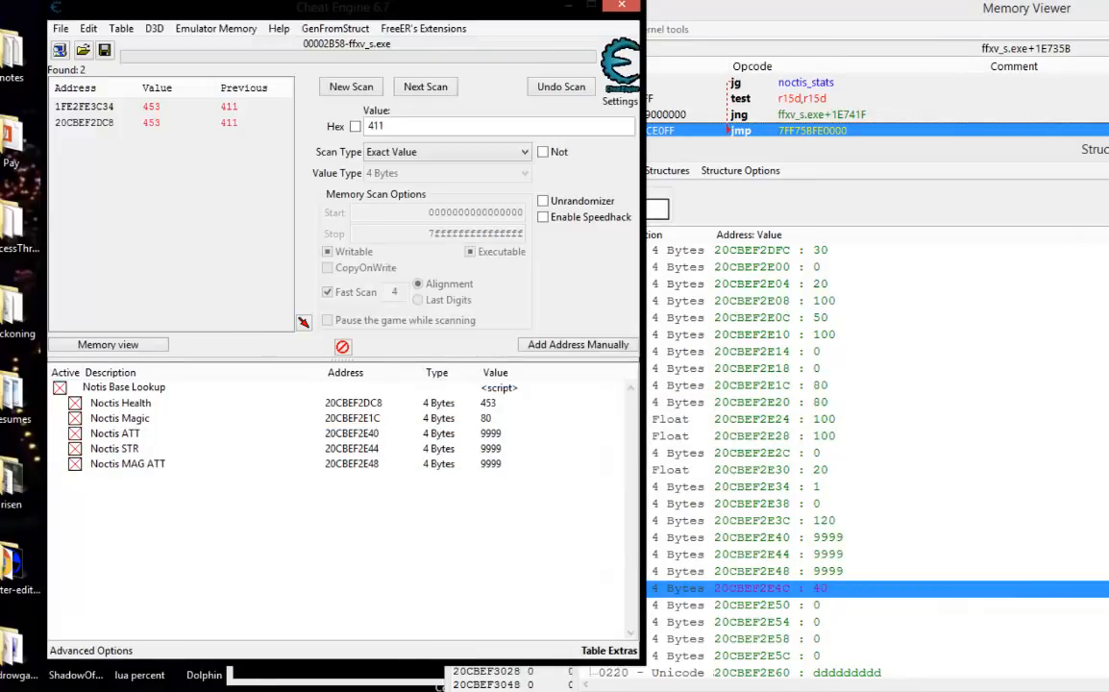
Switch to the game, leave the Gear menu and attack enemies to test the modified stats, then return to Cheat Engine.
key(alt+Tab)
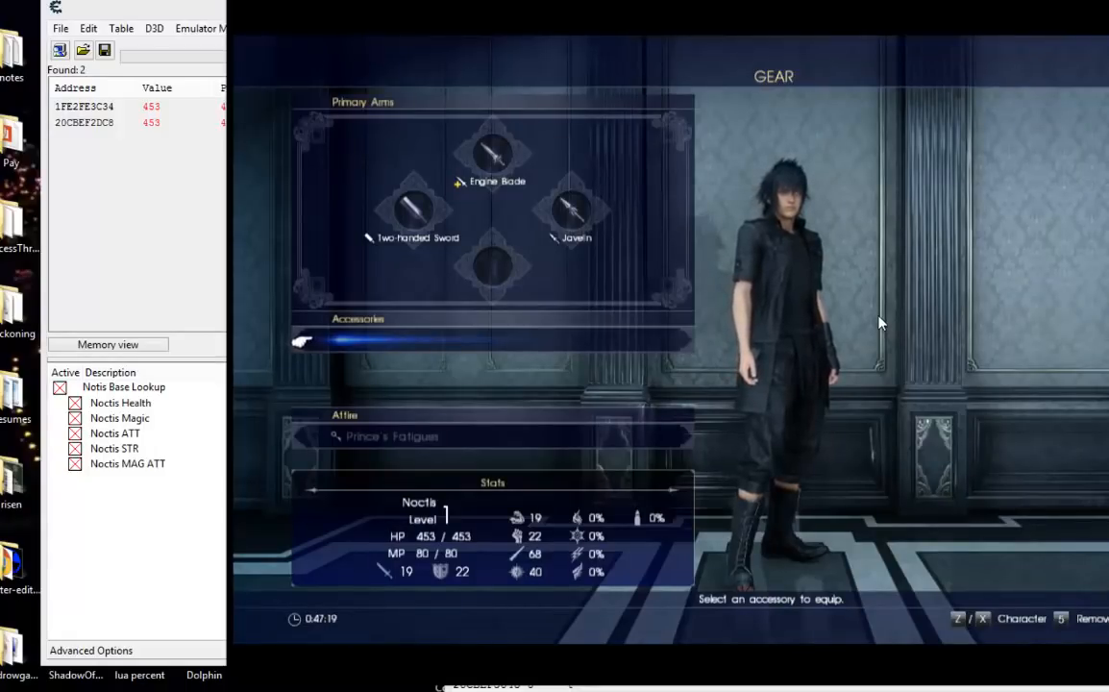
key(Escape)
key(Escape)
key(Escape)
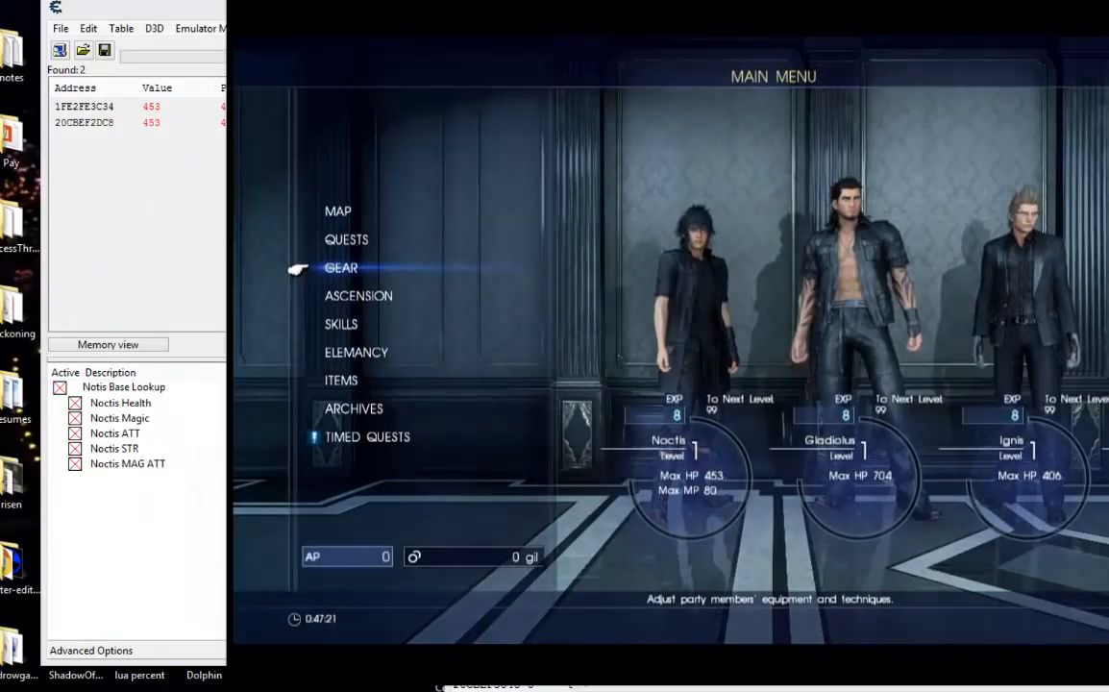
key(Escape)
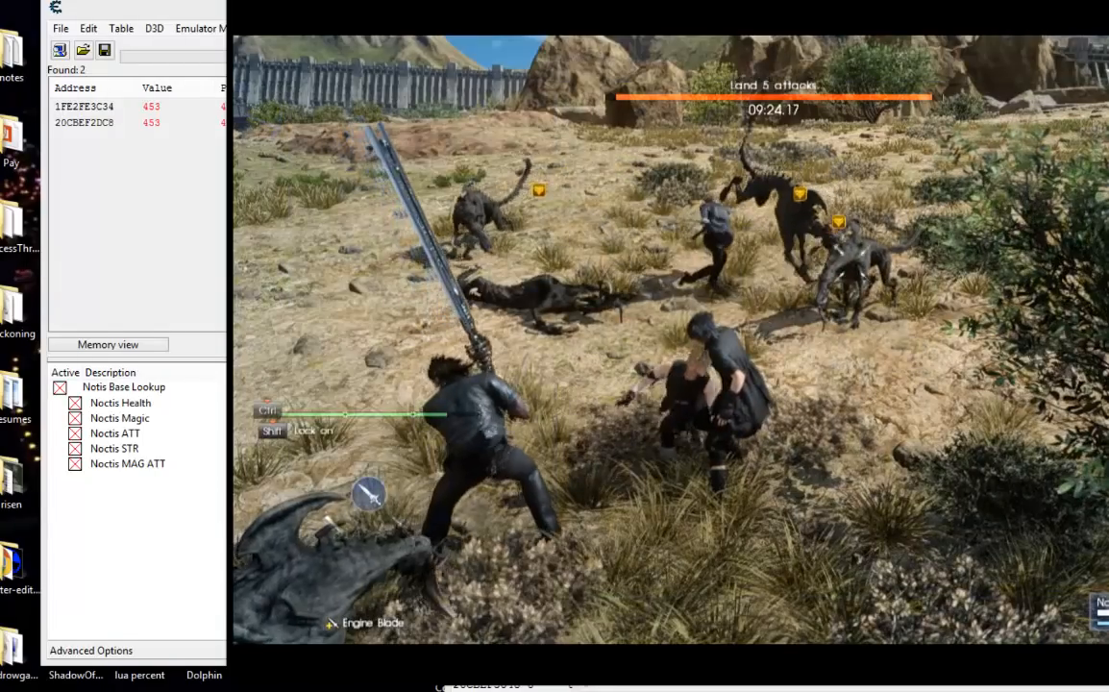
click(773, 340)
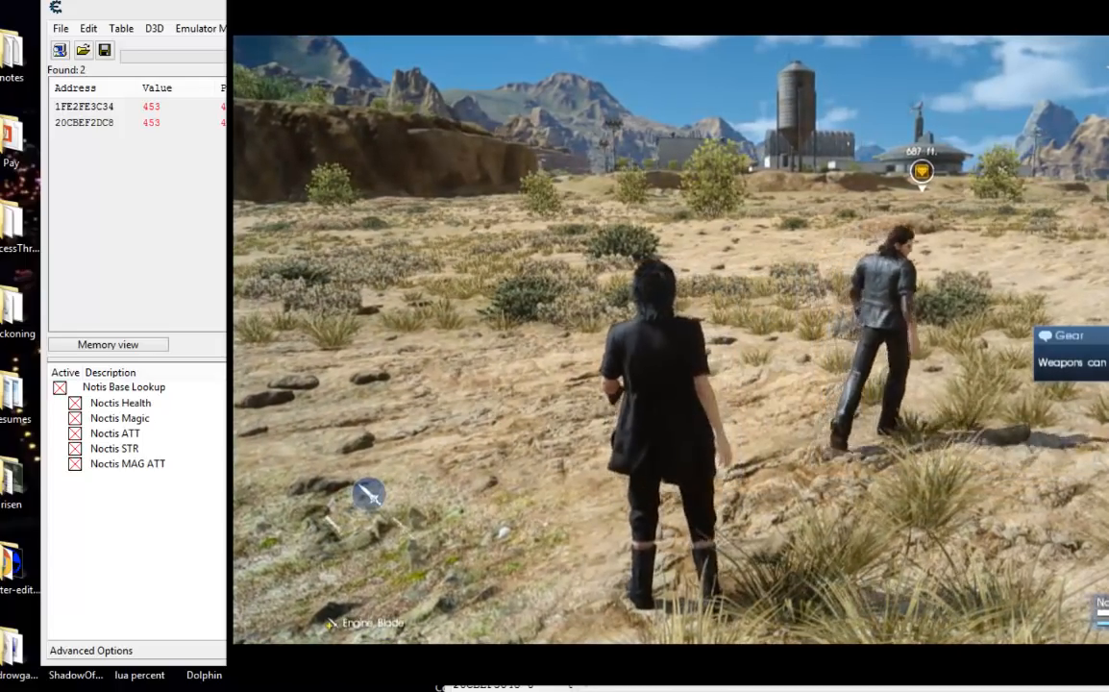
key(Escape)
key(alt+Tab)
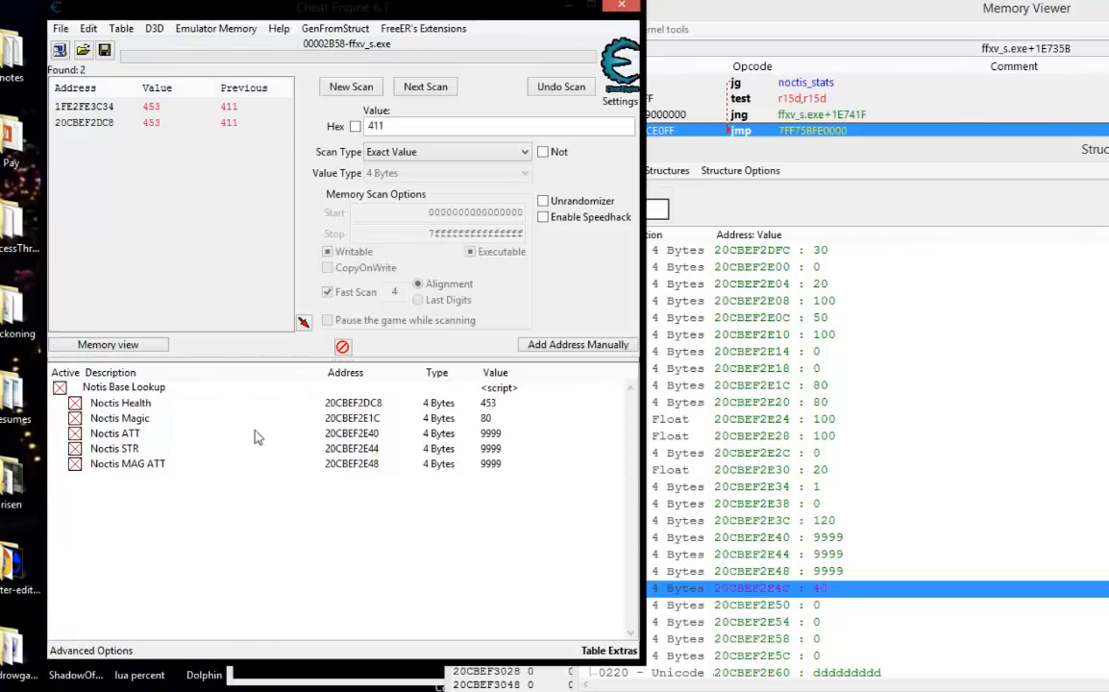
Examine the [hero_base] structure around offsets 01E4 and 01E8 and consult the offset list noted in Notepad.
click(819, 521)
click(819, 436)
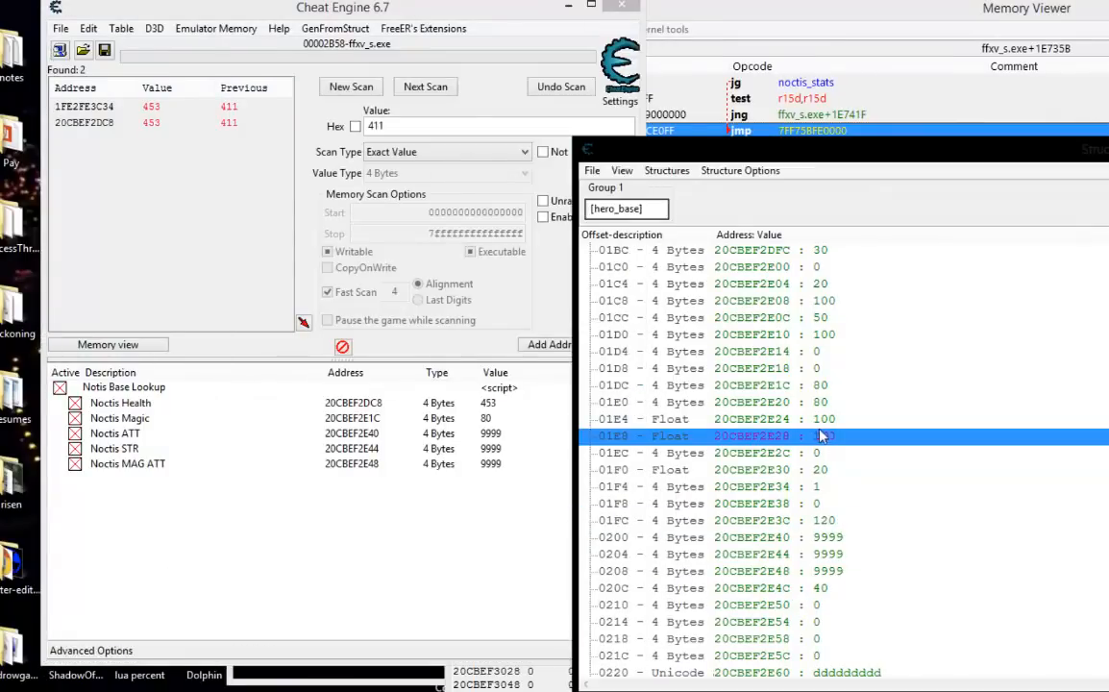
scroll(855, 640, down, 3)
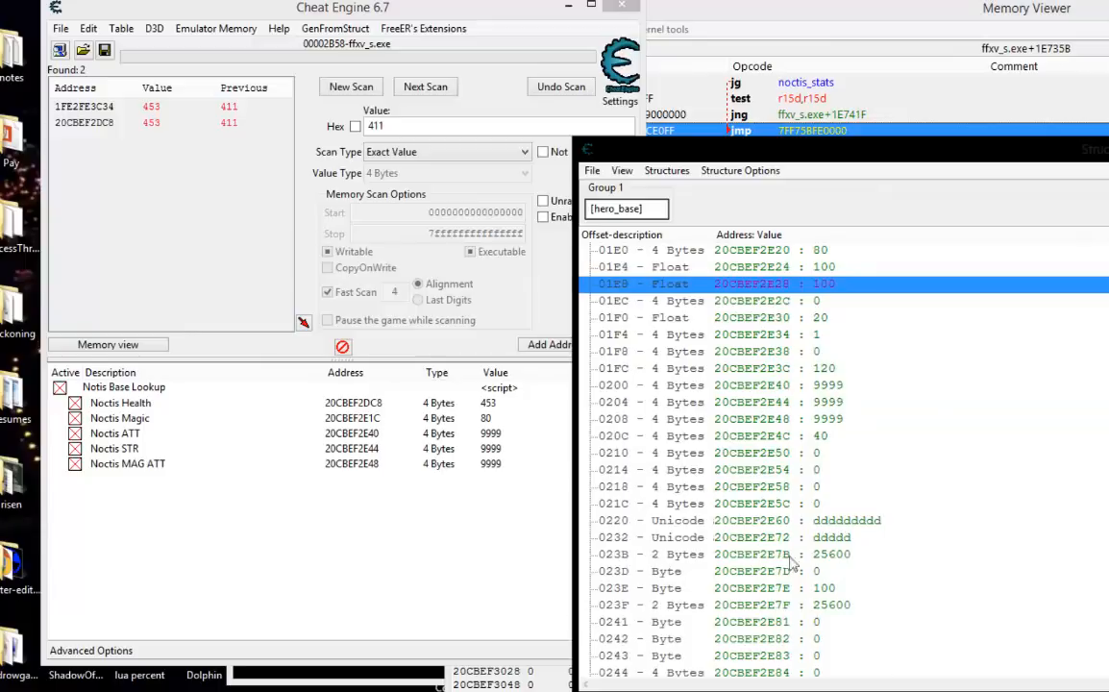
click(815, 267)
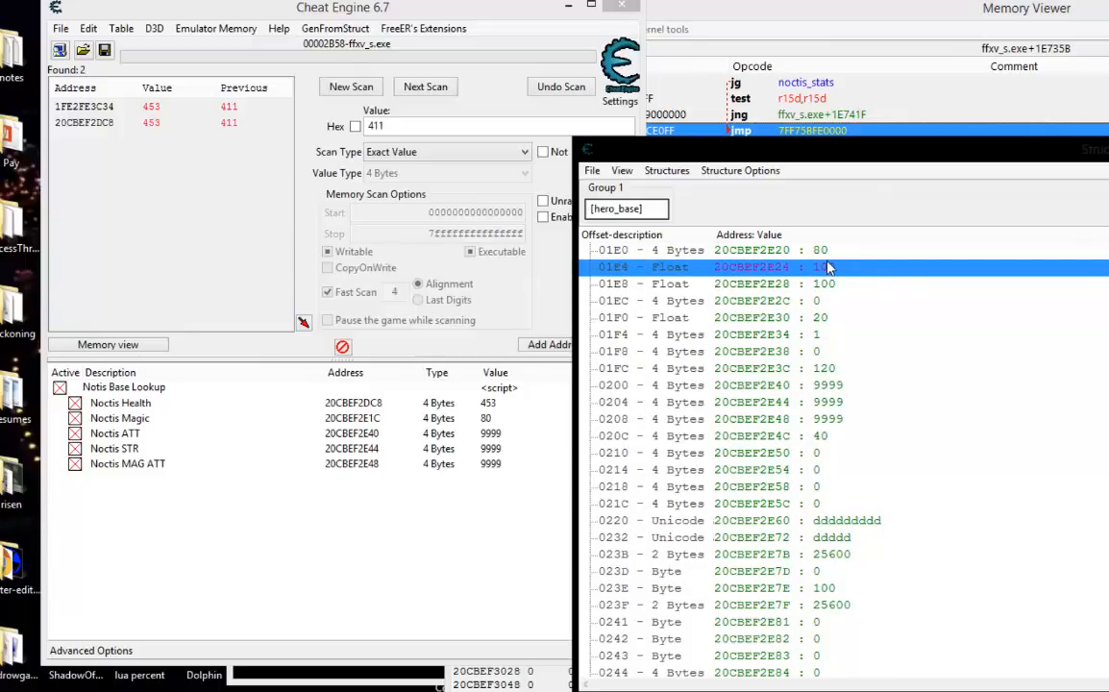
mouse_move(351, 691)
click(440, 672)
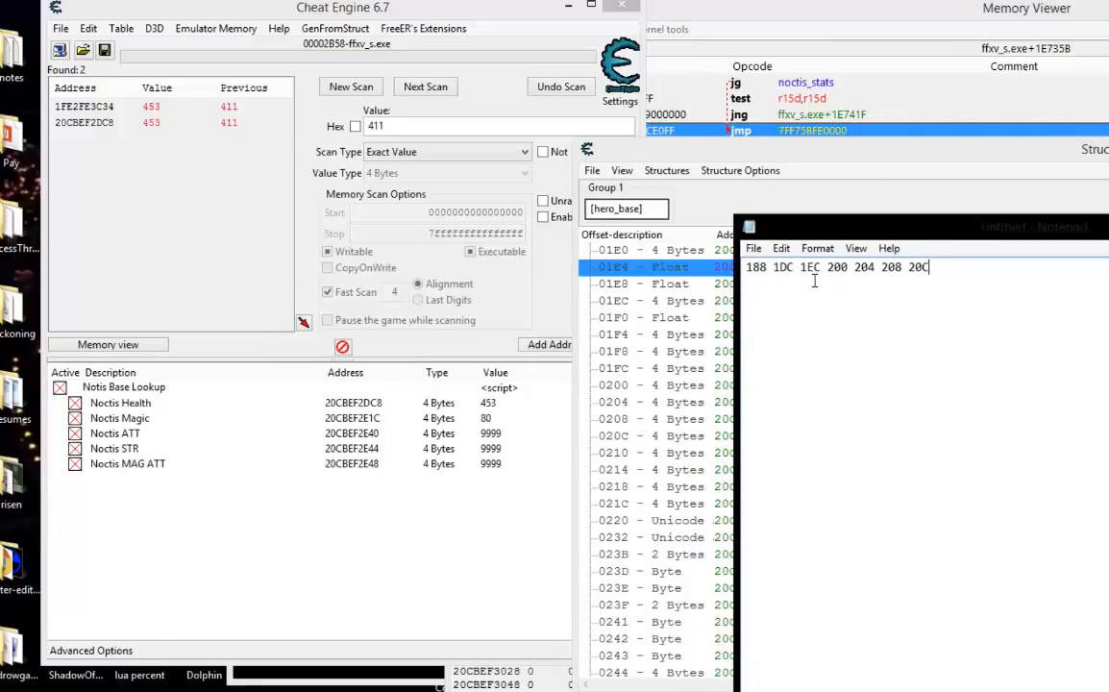
drag(831, 228, 1043, 485)
Change the type of offset 01EC in the [hero_base] structure to Float and open its value for editing.
click(675, 301)
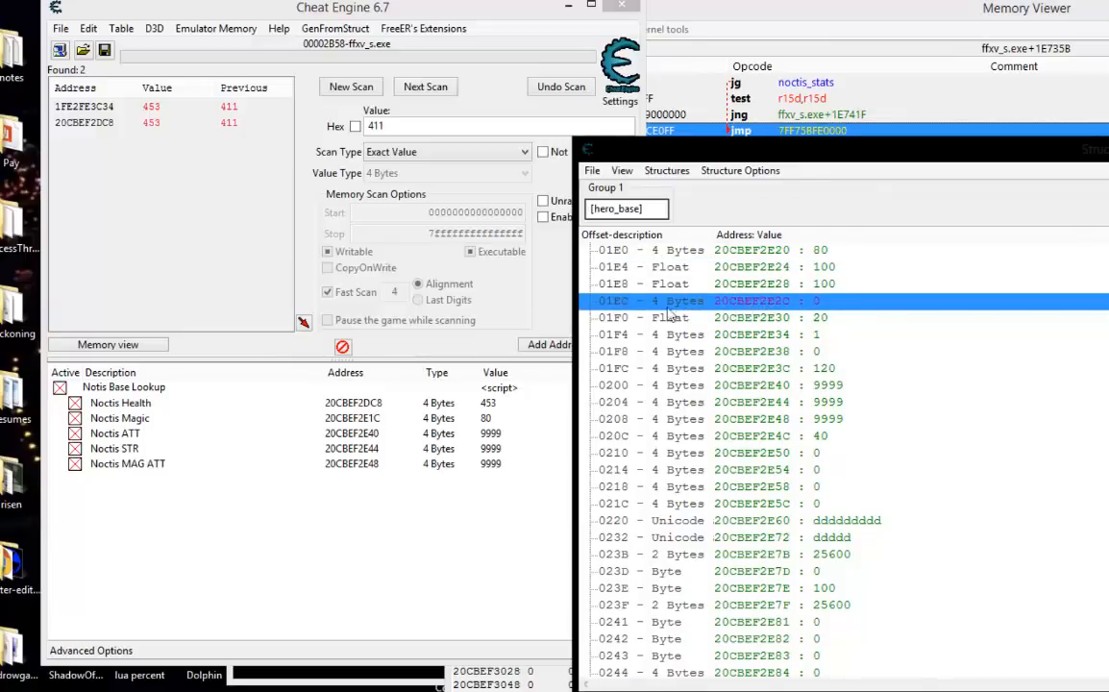
double_click(605, 301)
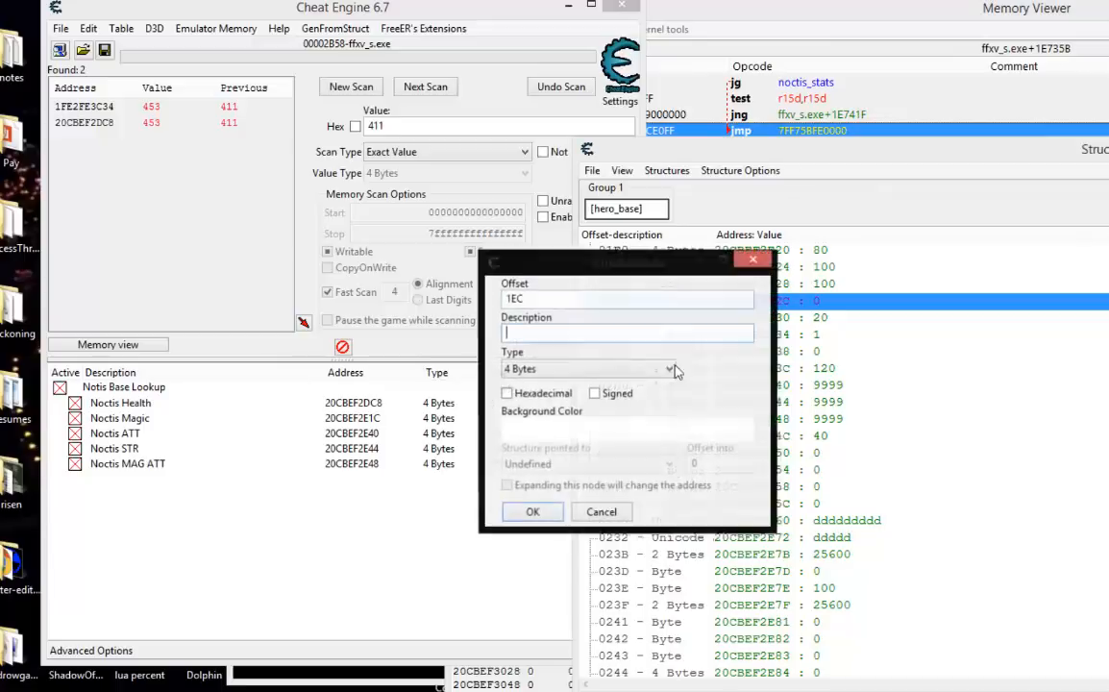
click(586, 369)
click(555, 446)
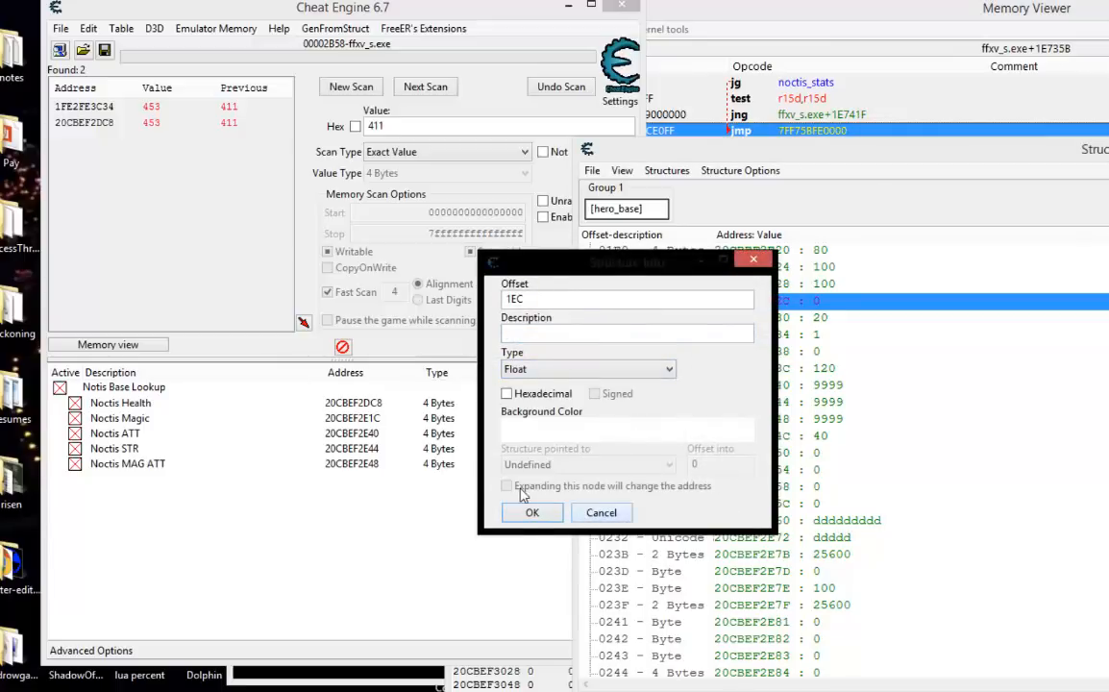
click(531, 512)
double_click(760, 301)
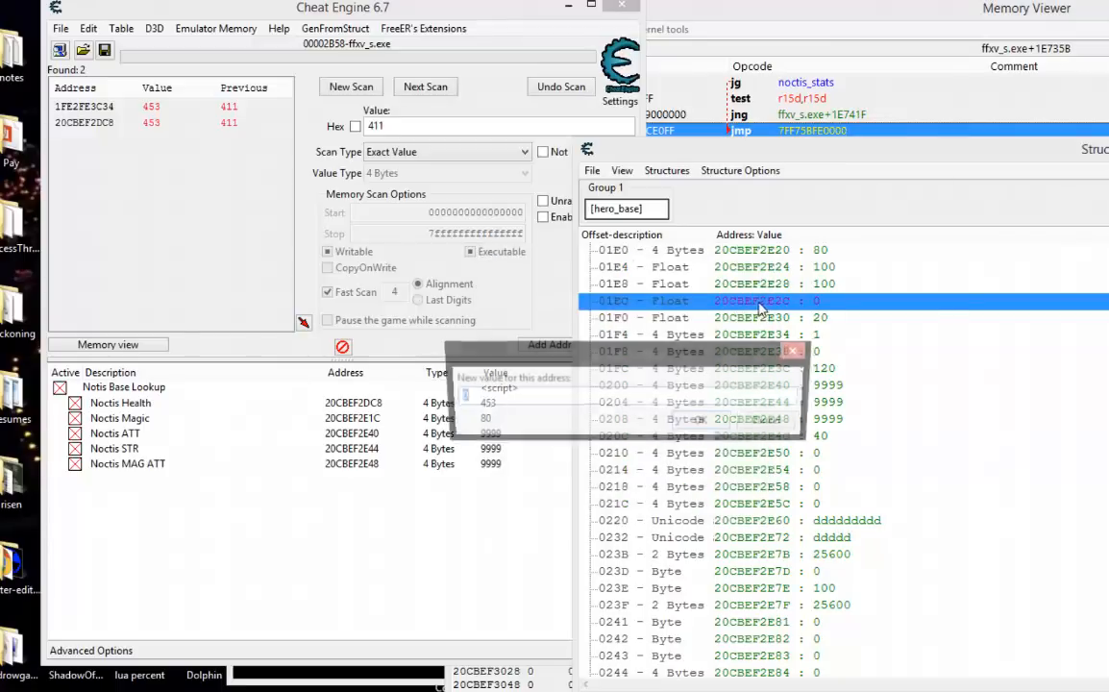
click(730, 423)
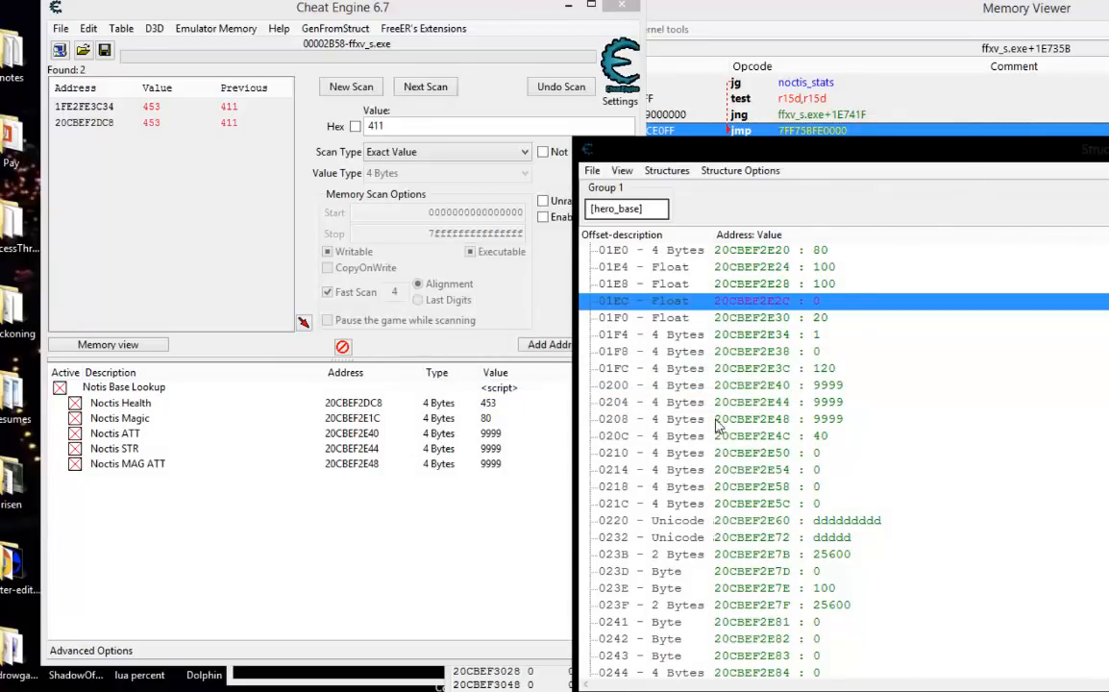
Duplicate the Noctis MAG ATT record in the address list and change the copy's type to Float.
right_click(362, 465)
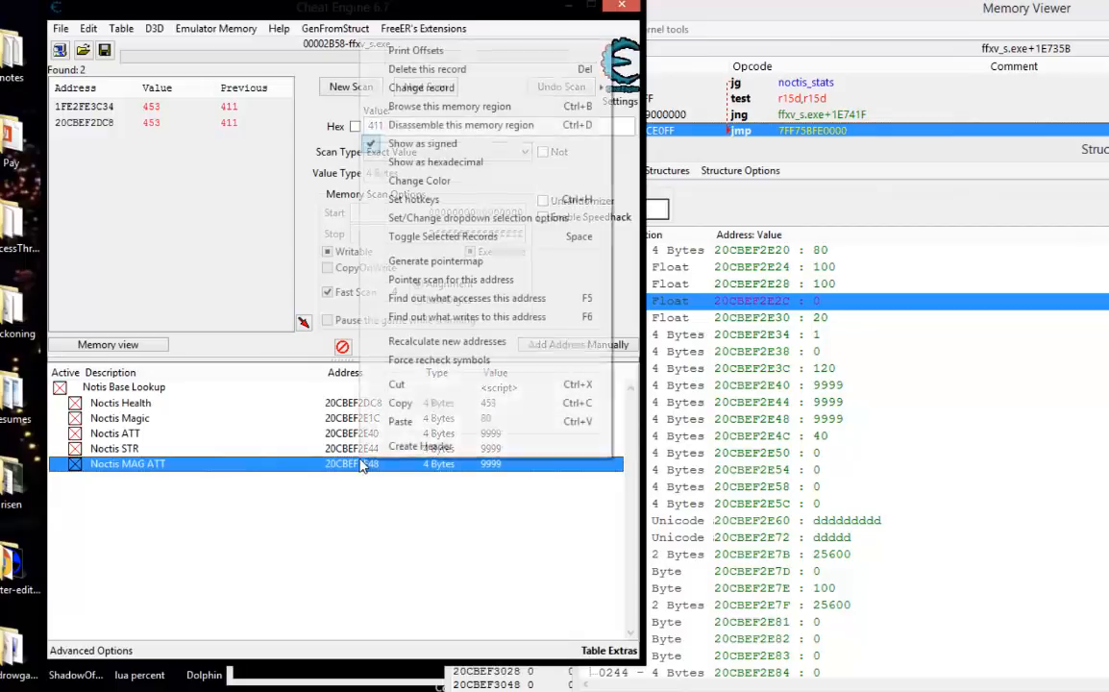
click(427, 403)
right_click(370, 468)
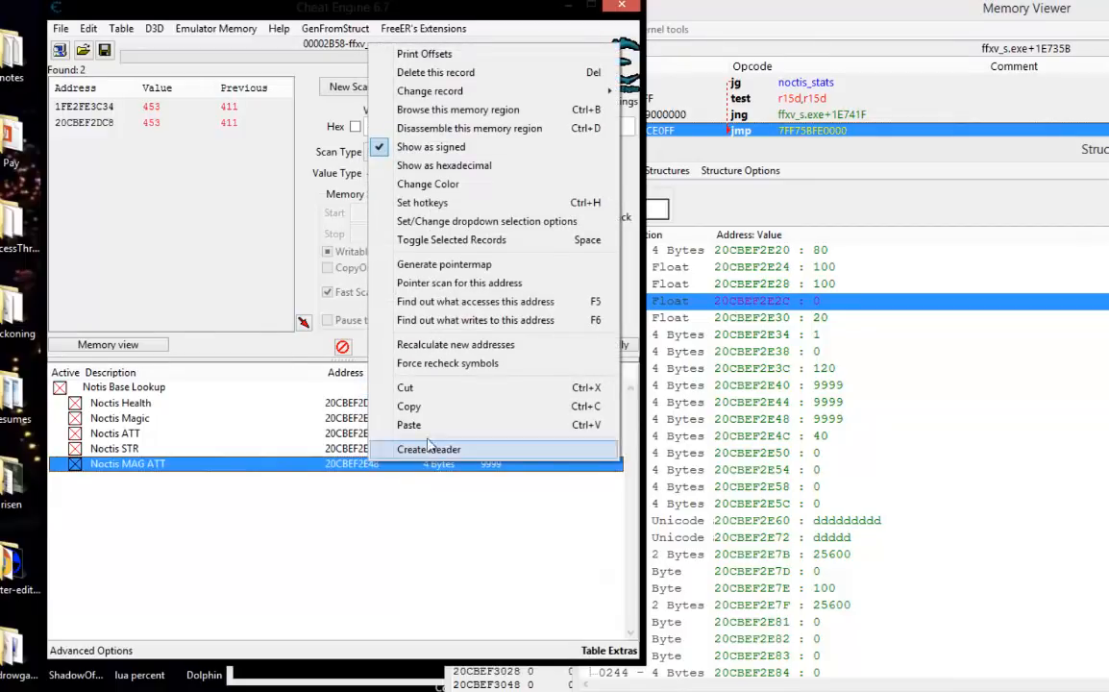
click(480, 426)
click(603, 450)
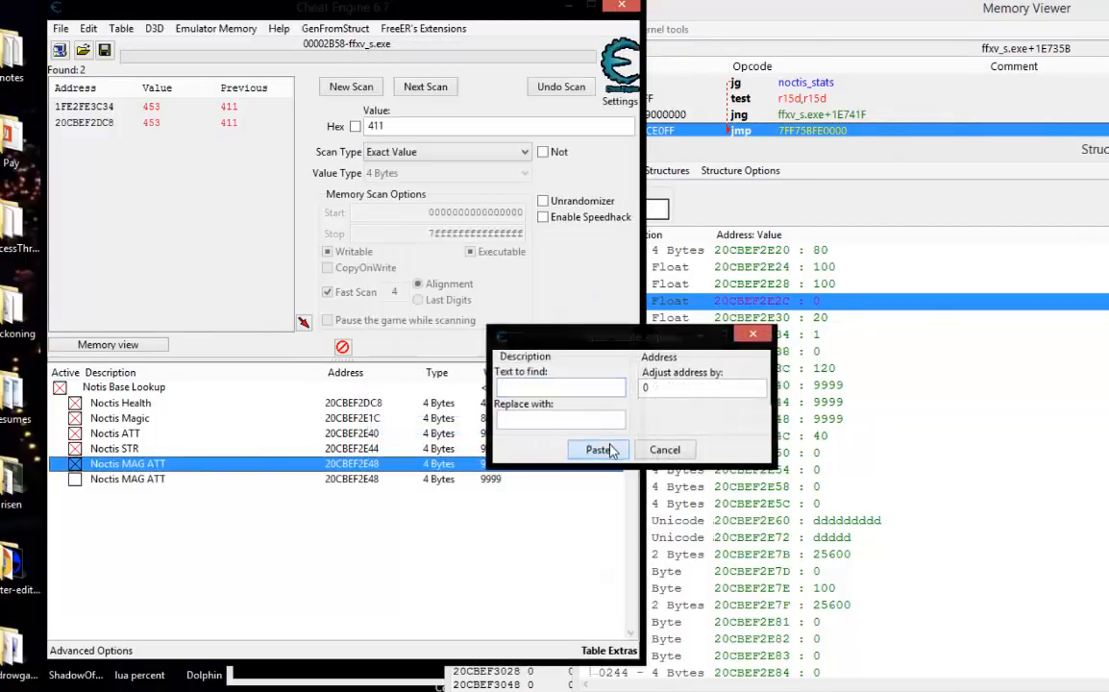
double_click(437, 479)
click(489, 396)
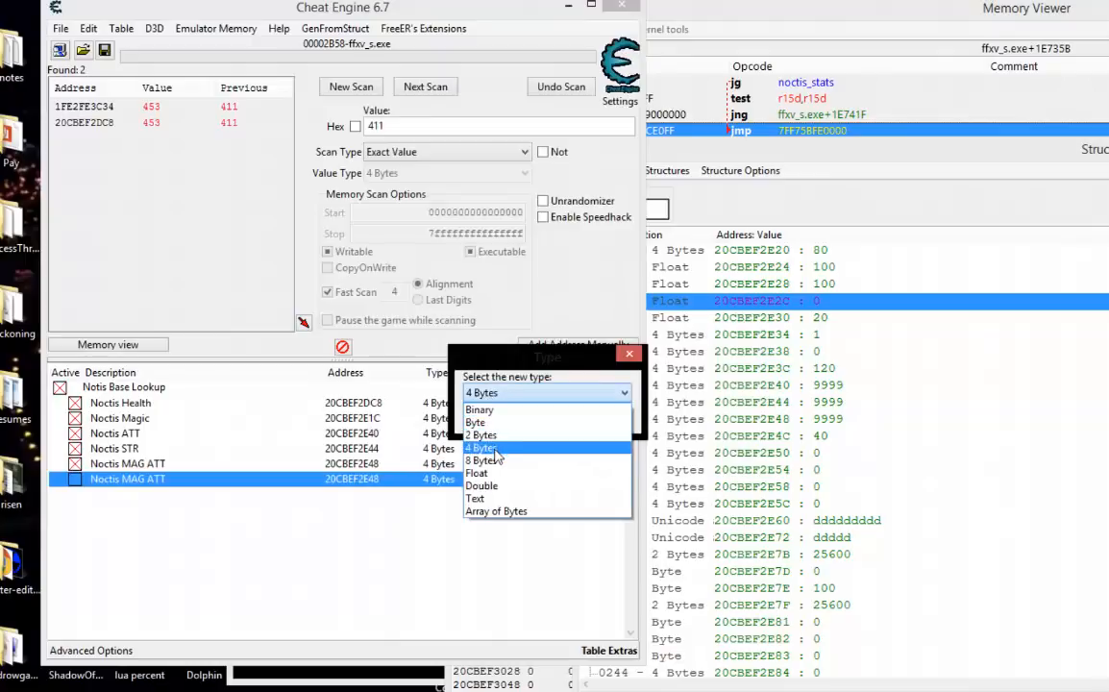
click(481, 470)
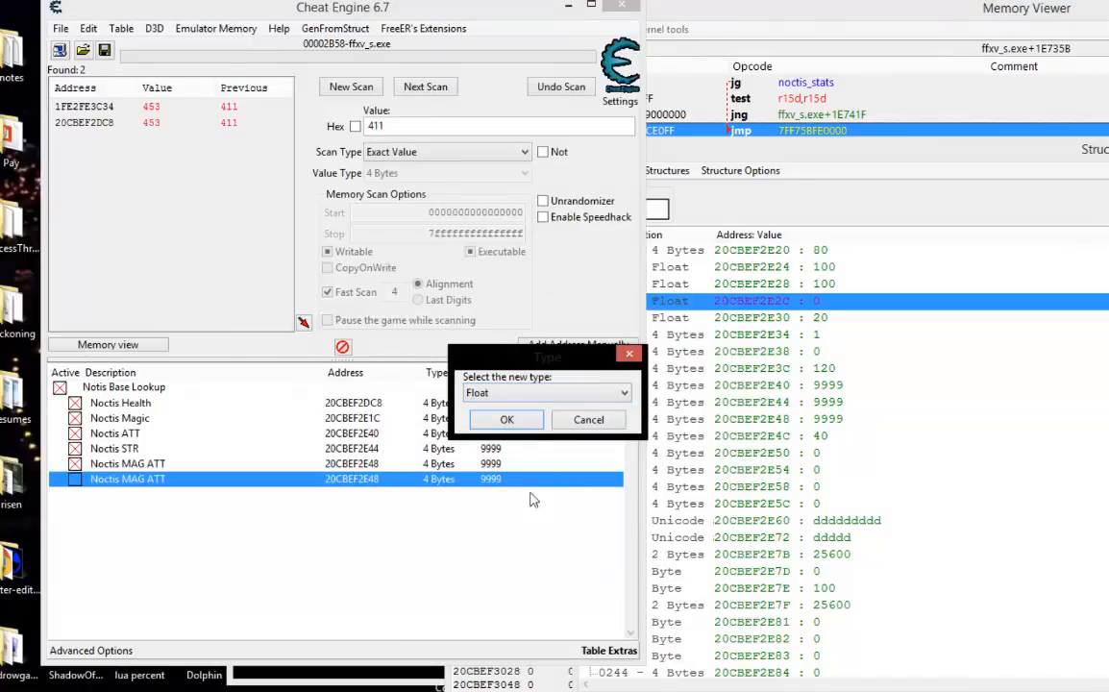
click(507, 420)
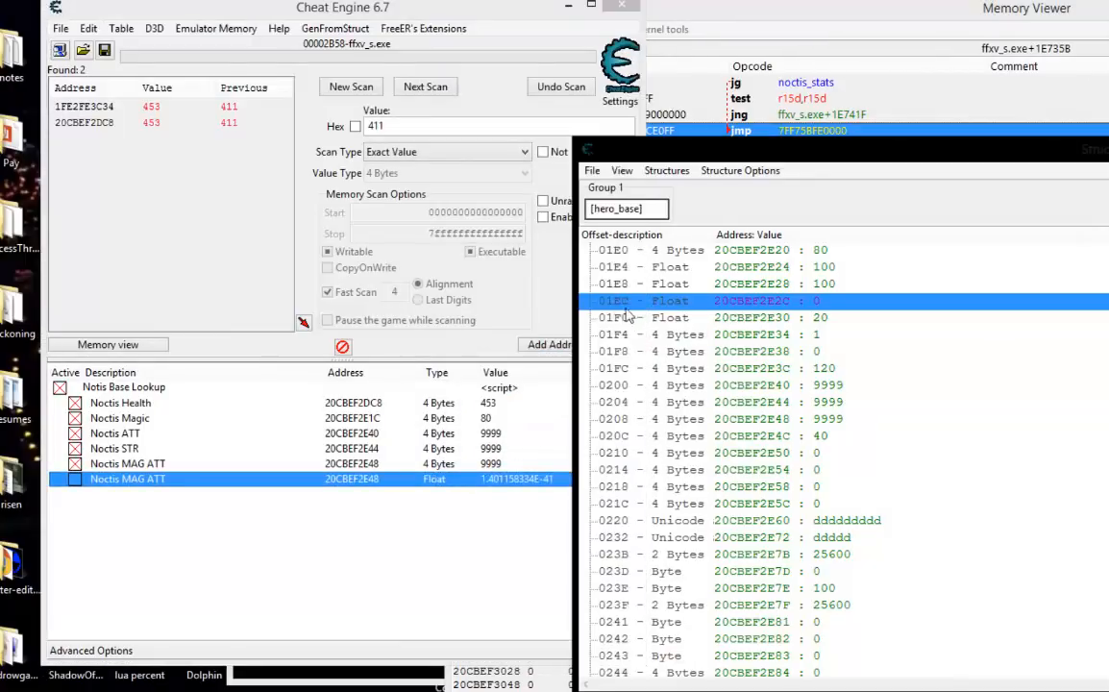
Point the copied record to [hero_base]+1EC, describe it as Noctis Stamina and freeze its value.
double_click(358, 478)
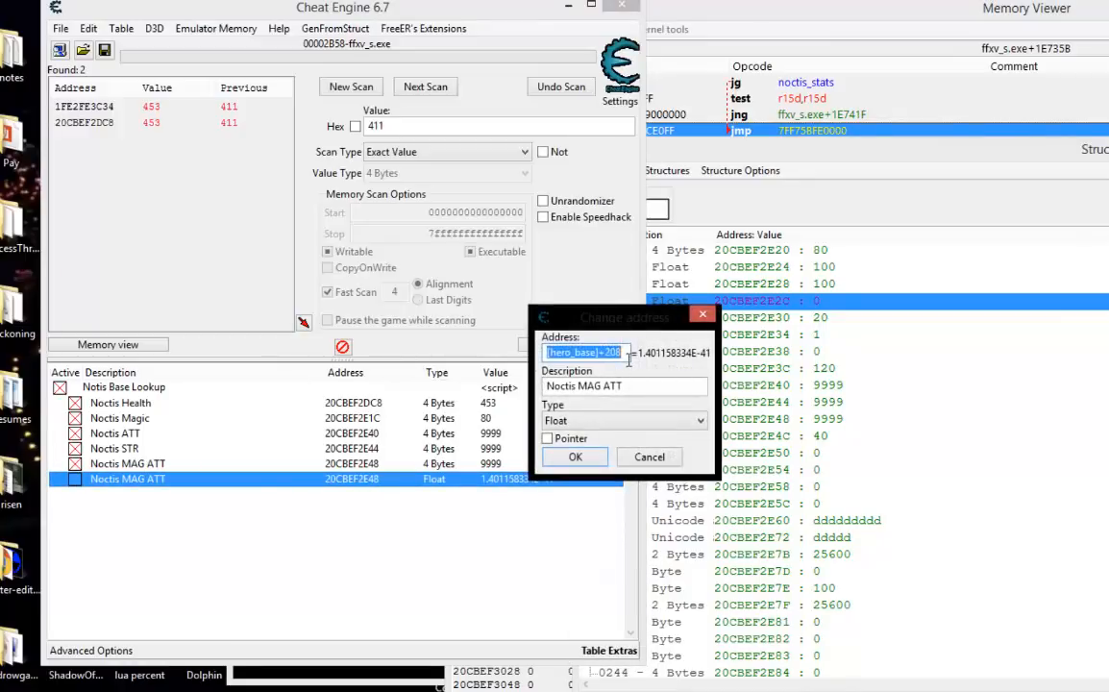
drag(624, 353, 598, 353)
text(1EC)
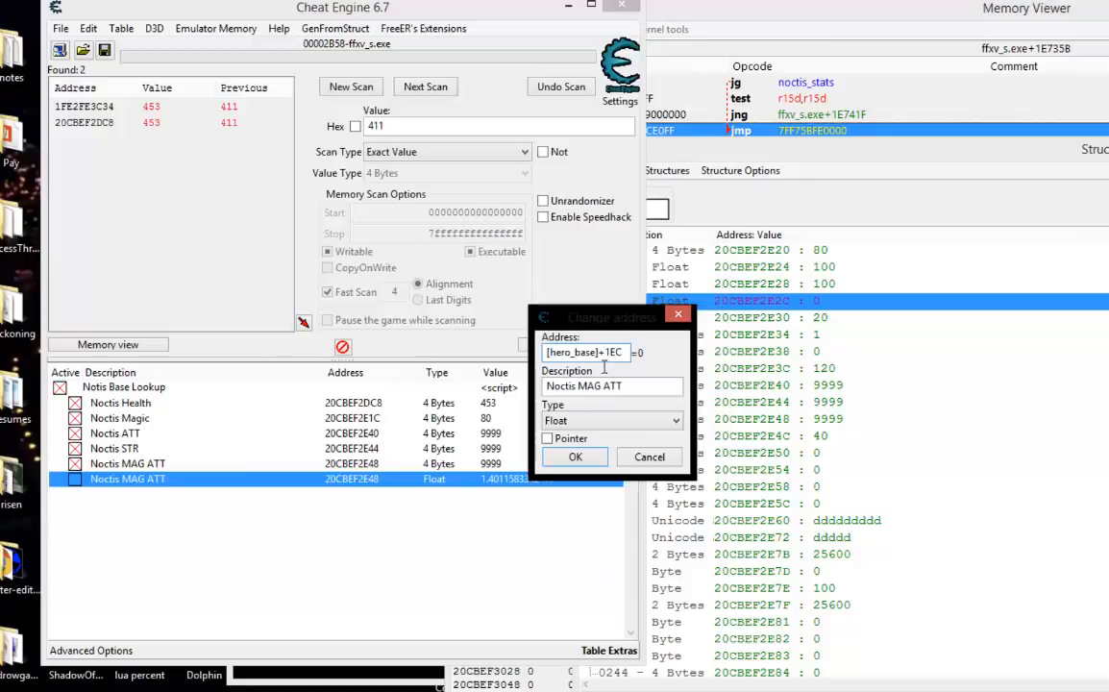
drag(626, 386, 600, 388)
text(Stamina)
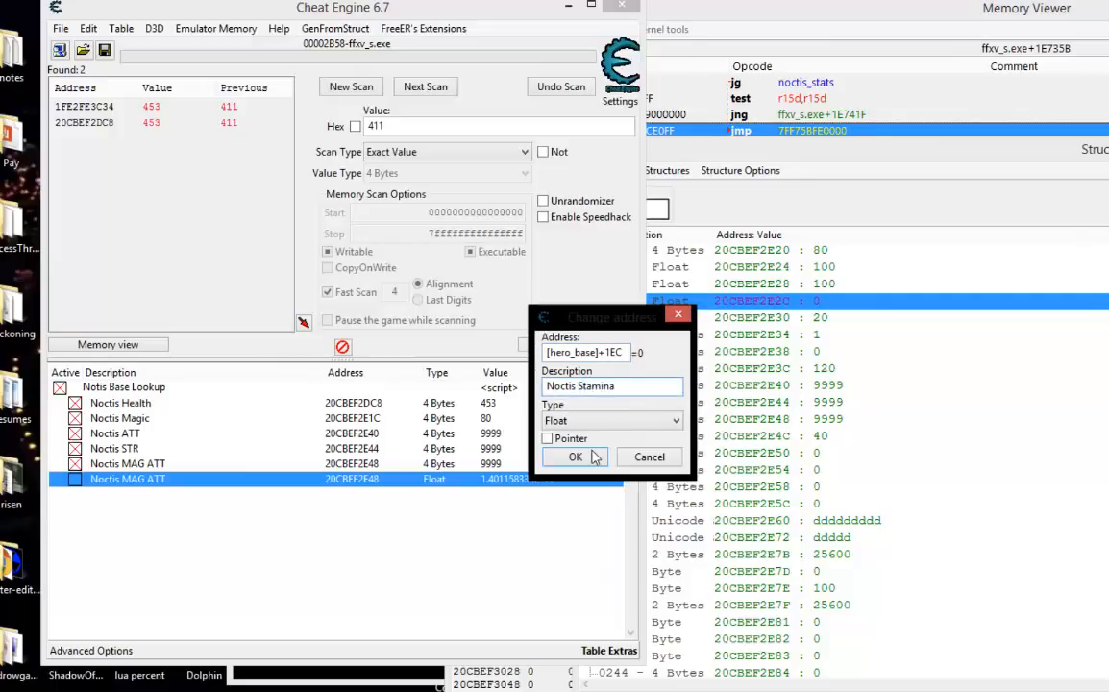
click(590, 458)
click(75, 479)
click(426, 506)
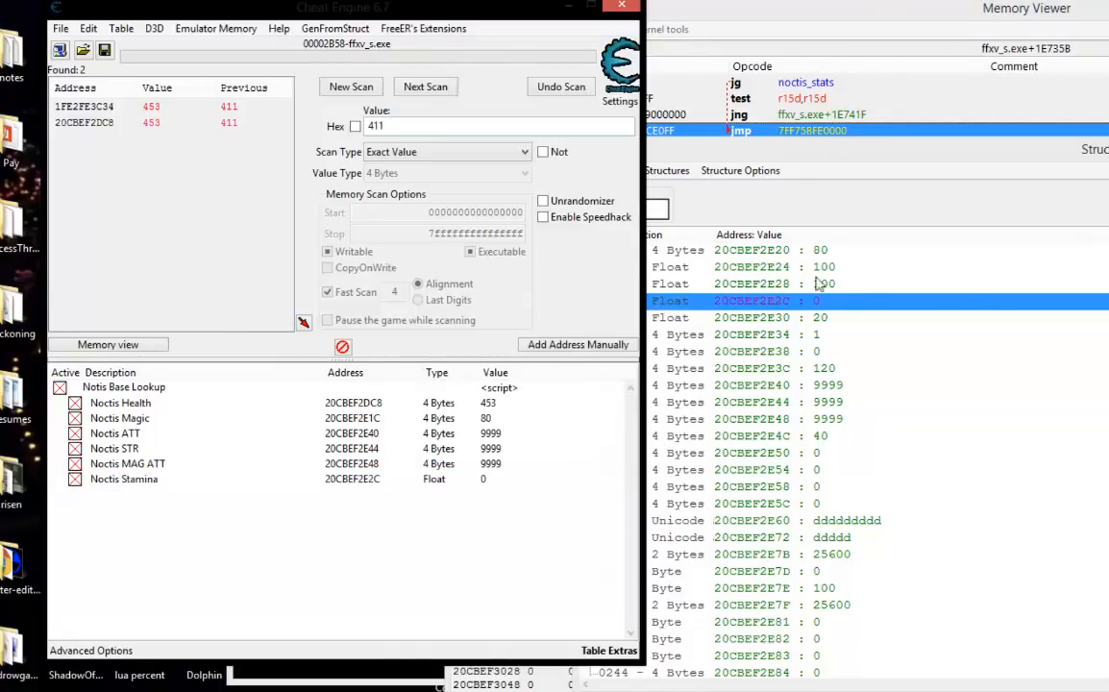
Return to the game, close the Memory Viewer, relaunch ffxv_s and rearrange the Cheat Engine and game windows.
click(529, 689)
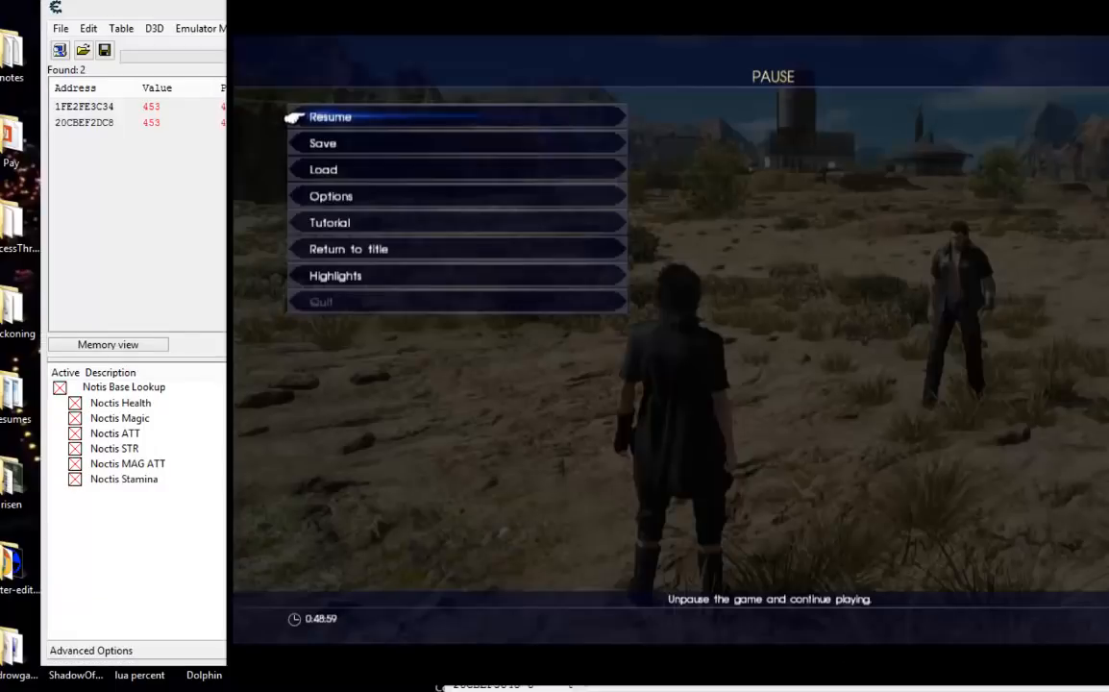
click(529, 688)
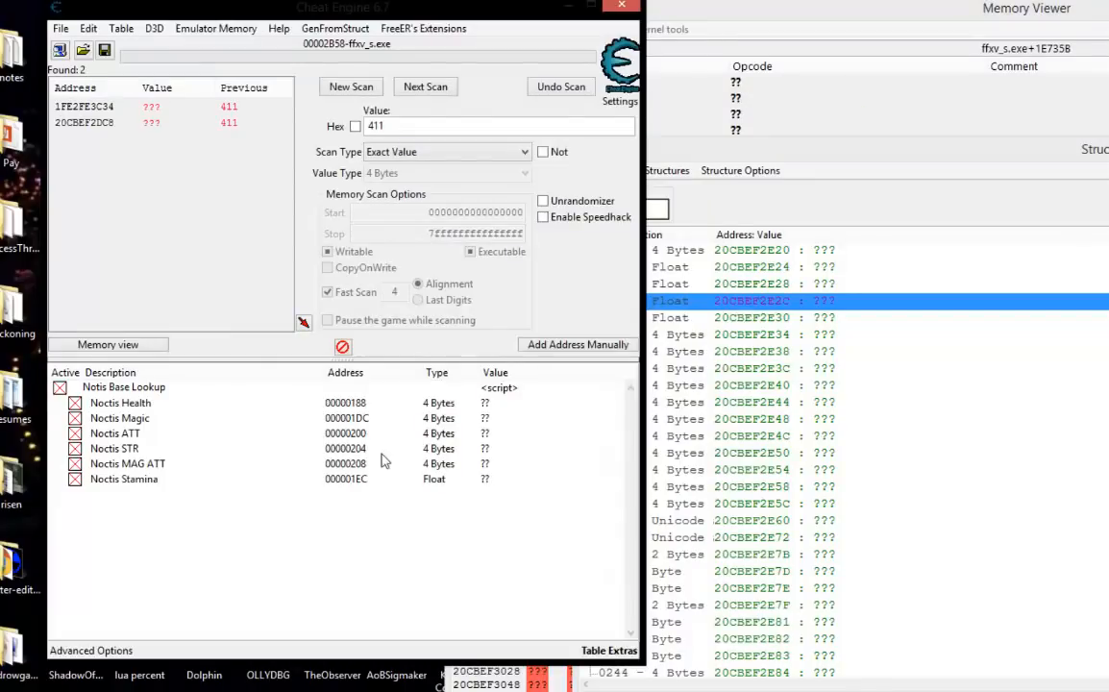
drag(1090, 9, 615, 116)
click(1099, 110)
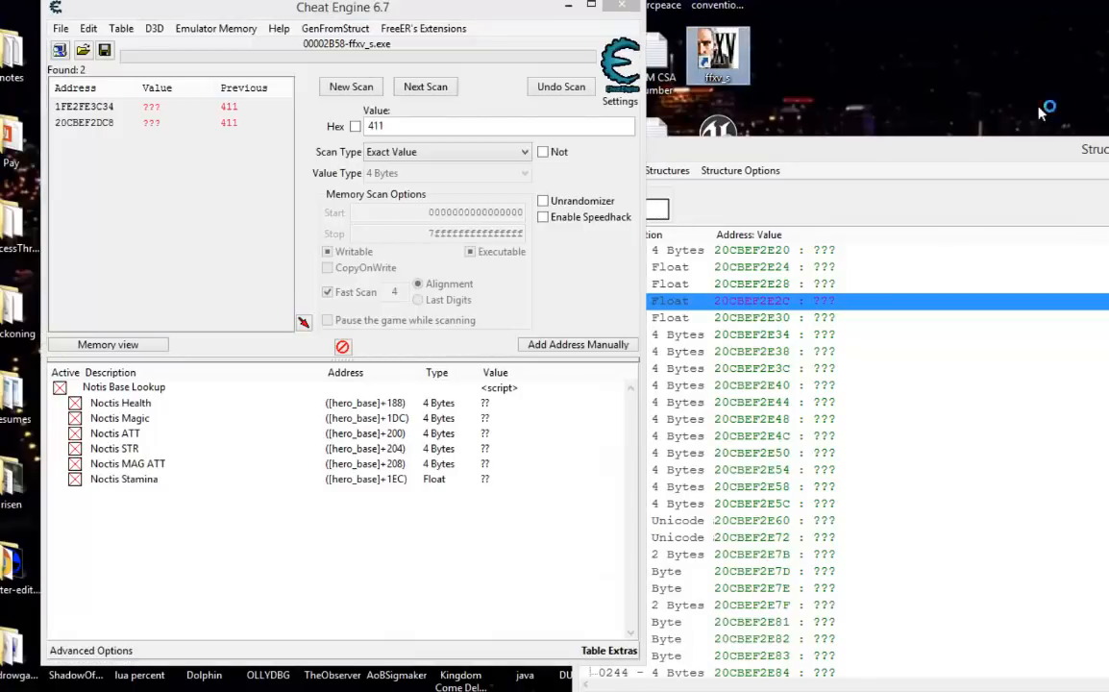
drag(476, 8, 371, 0)
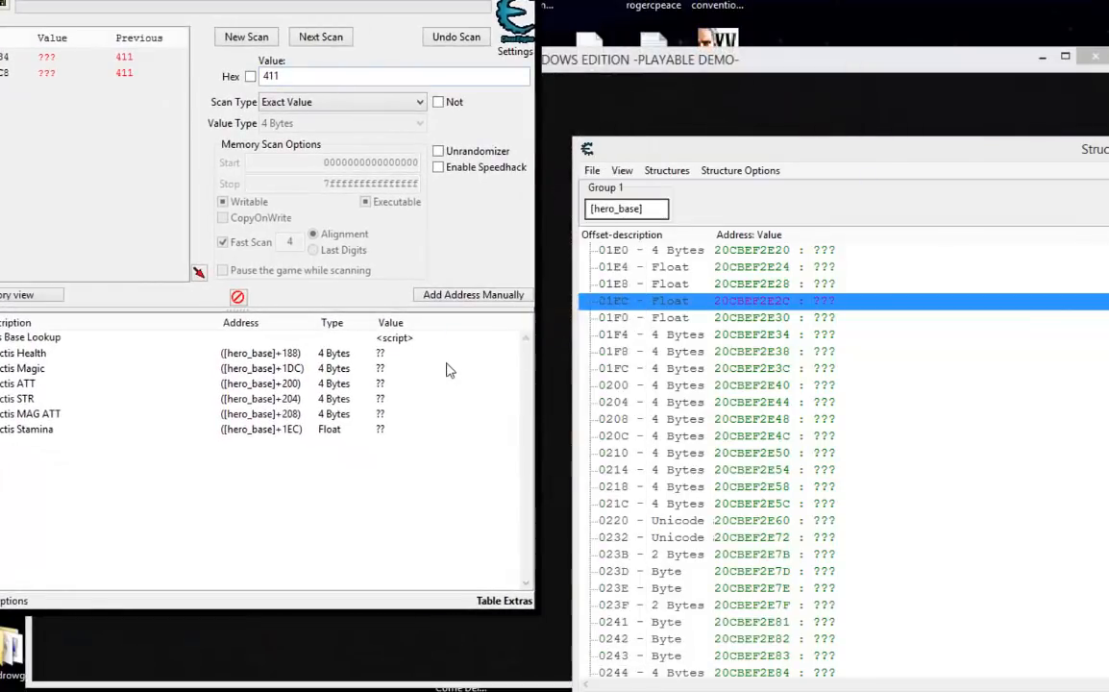
drag(647, 60, 933, 1)
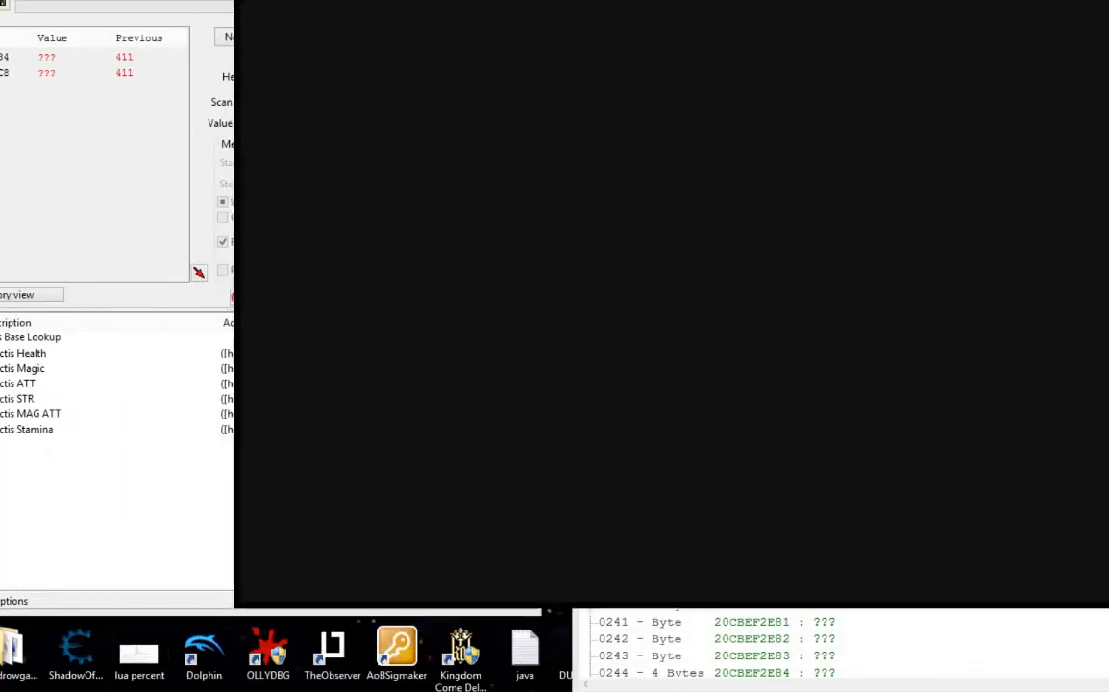
Attach Cheat Engine to the newly started ffxv_s.exe process and disable the table's active scripts without executing their disable part.
click(71, 509)
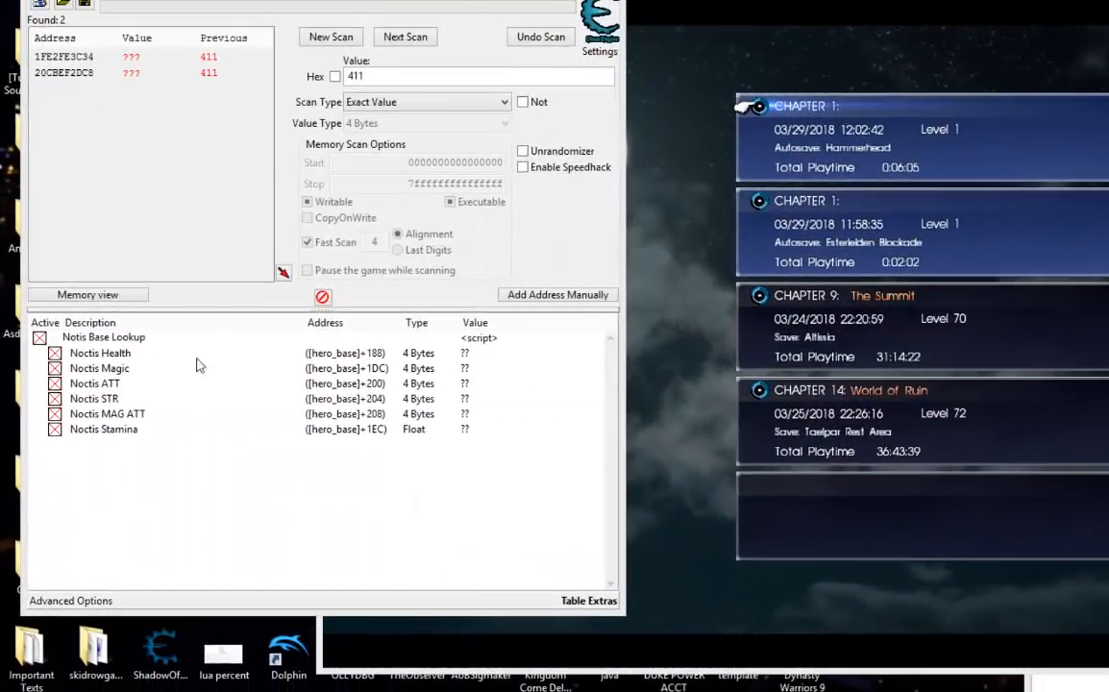
click(42, 6)
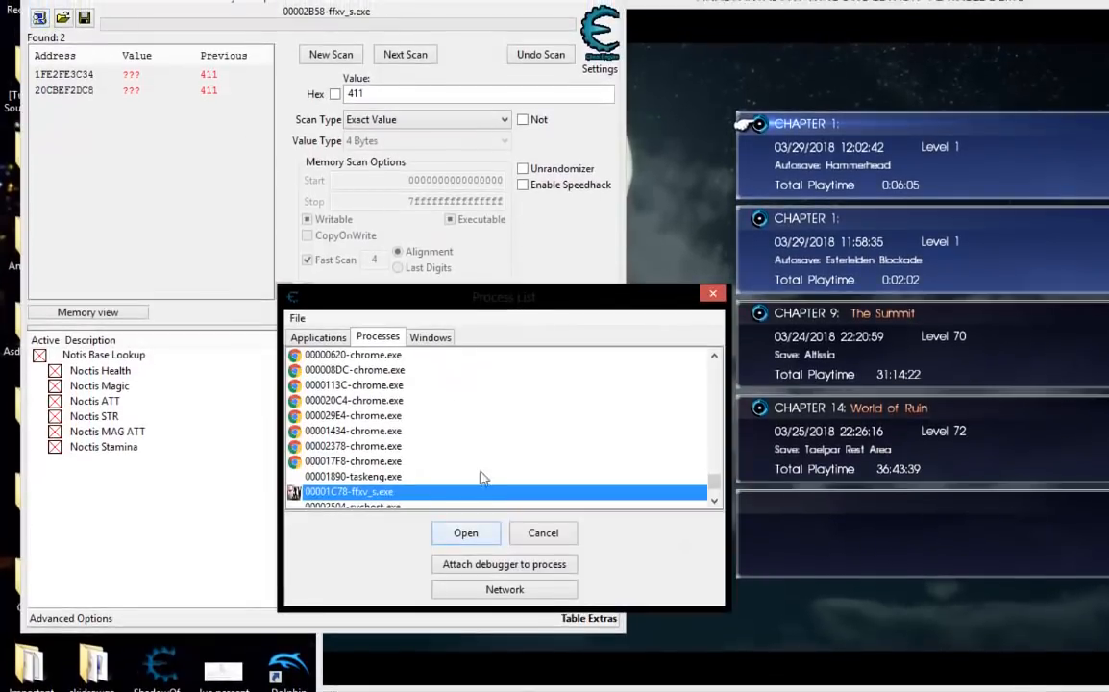
scroll(493, 464, down, 1)
click(465, 534)
click(755, 394)
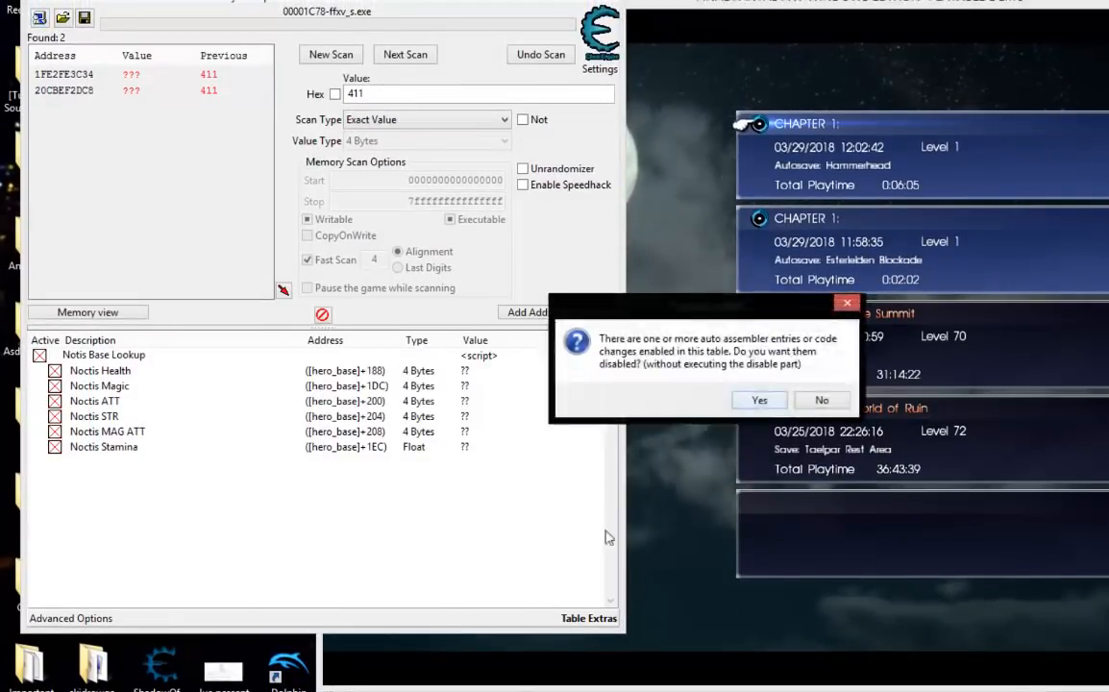
click(757, 400)
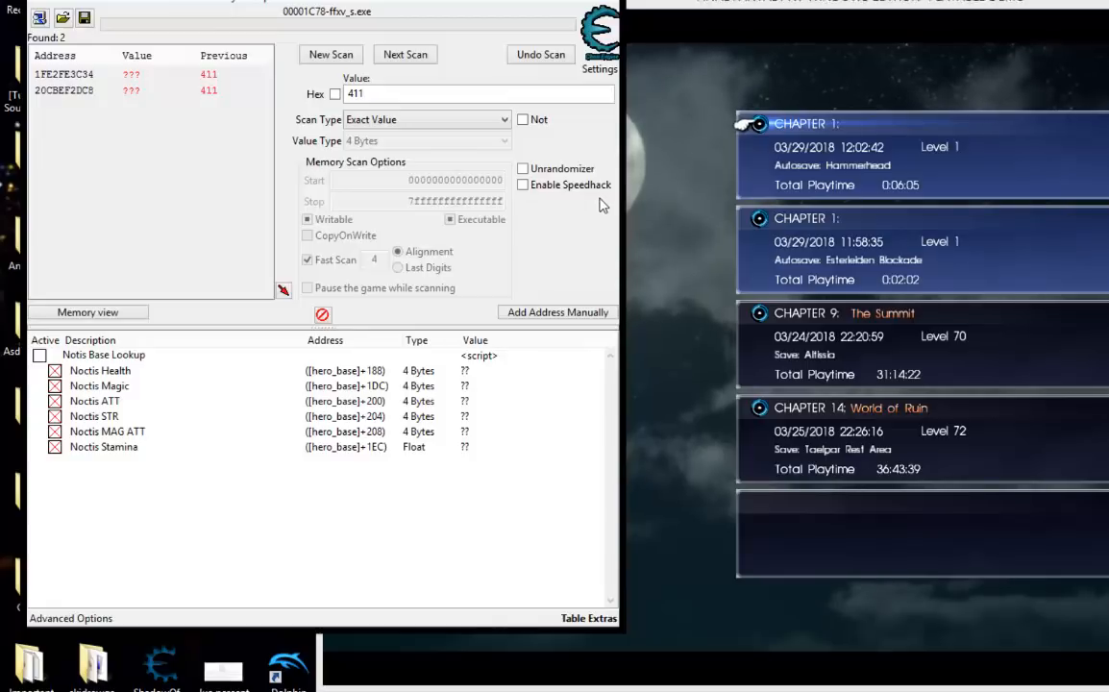
Switch to the game and load the Chapter 1 Hammerhead autosave.
click(862, 142)
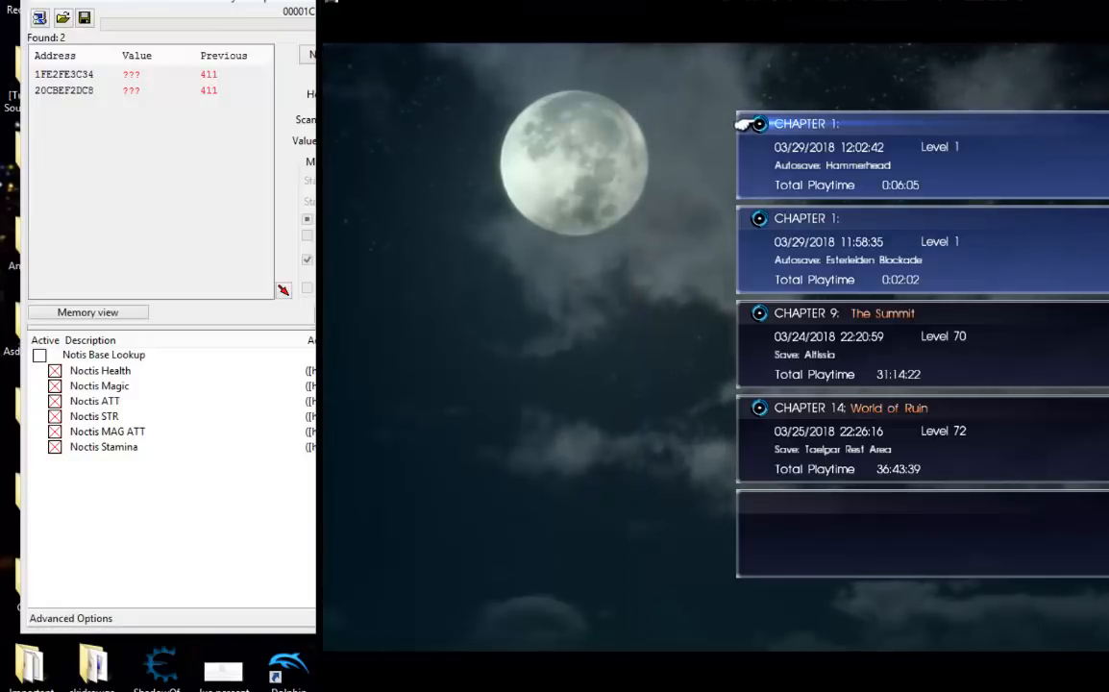
click(862, 142)
key(Up)
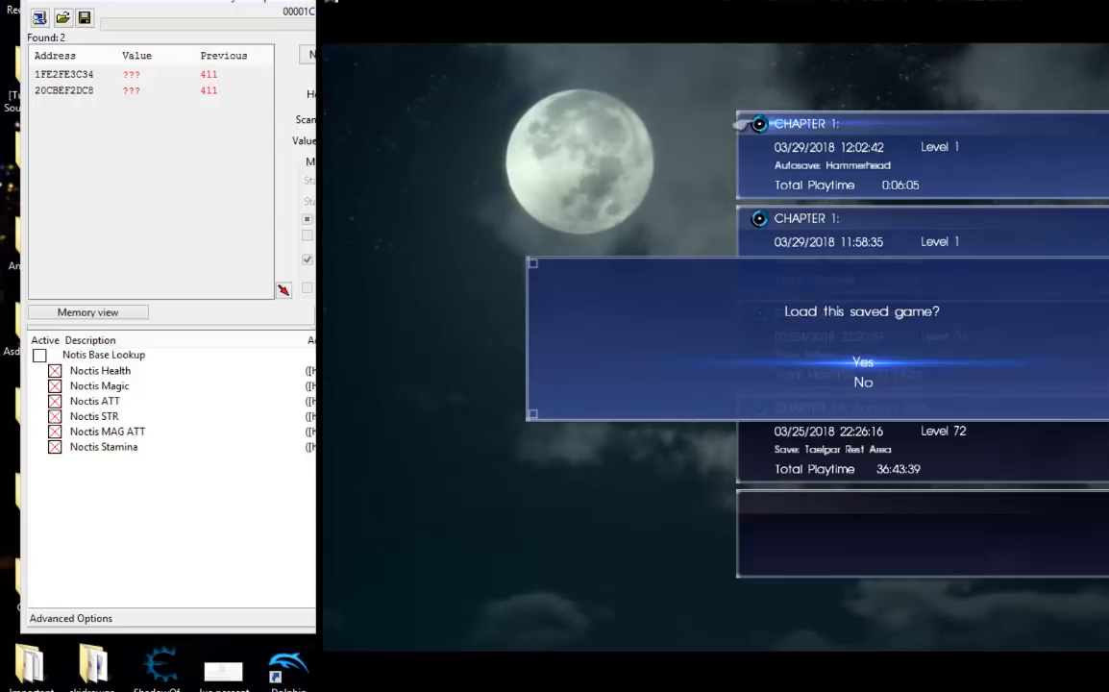
key(Return)
Return to Cheat Engine and enable the Notis Base Lookup script.
click(168, 328)
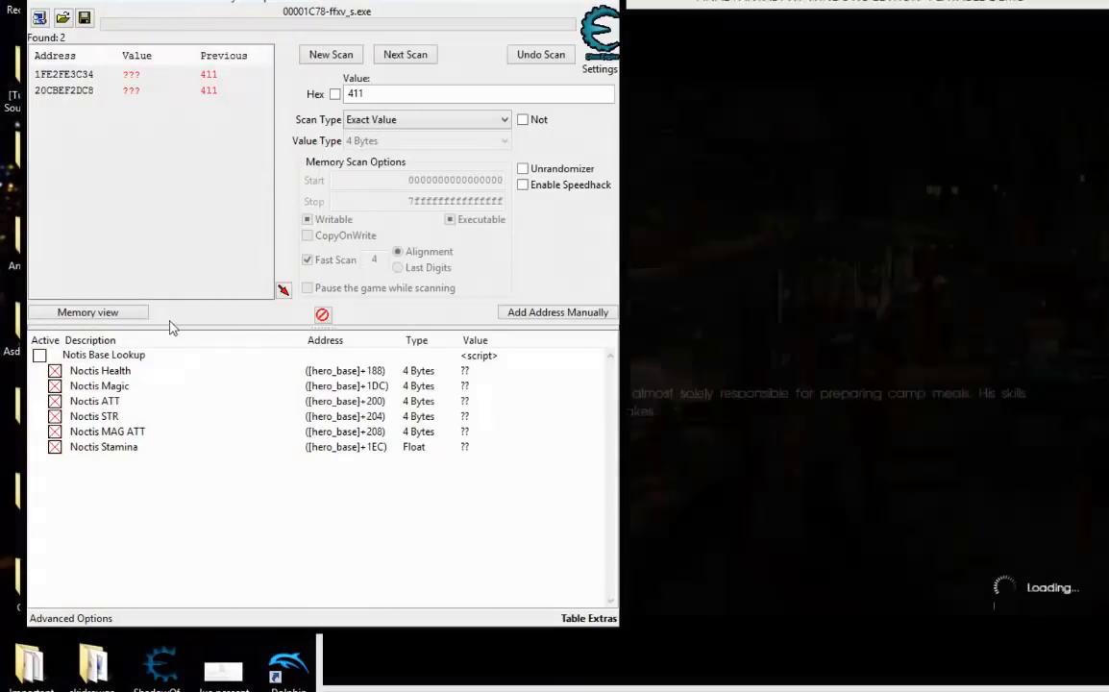
click(40, 354)
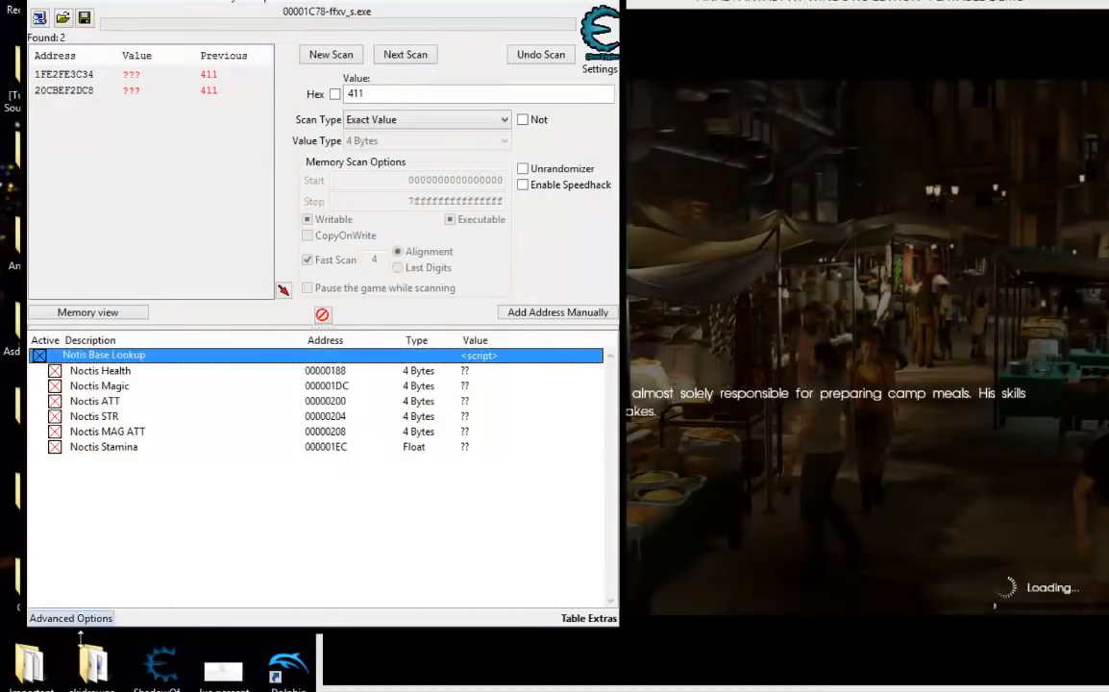
click(95, 592)
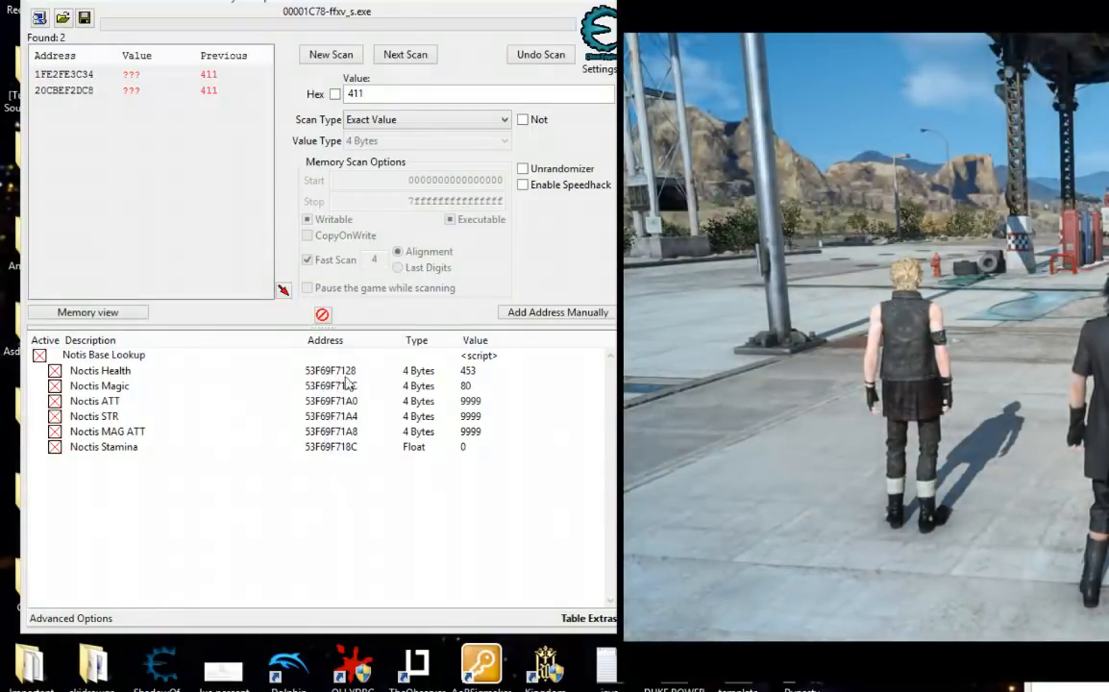
Unfreeze Noctis ATT, Noctis STR and Noctis MAG ATT, and move the Noctis Stamina record directly below Noctis Magic.
click(343, 371)
click(338, 386)
click(313, 401)
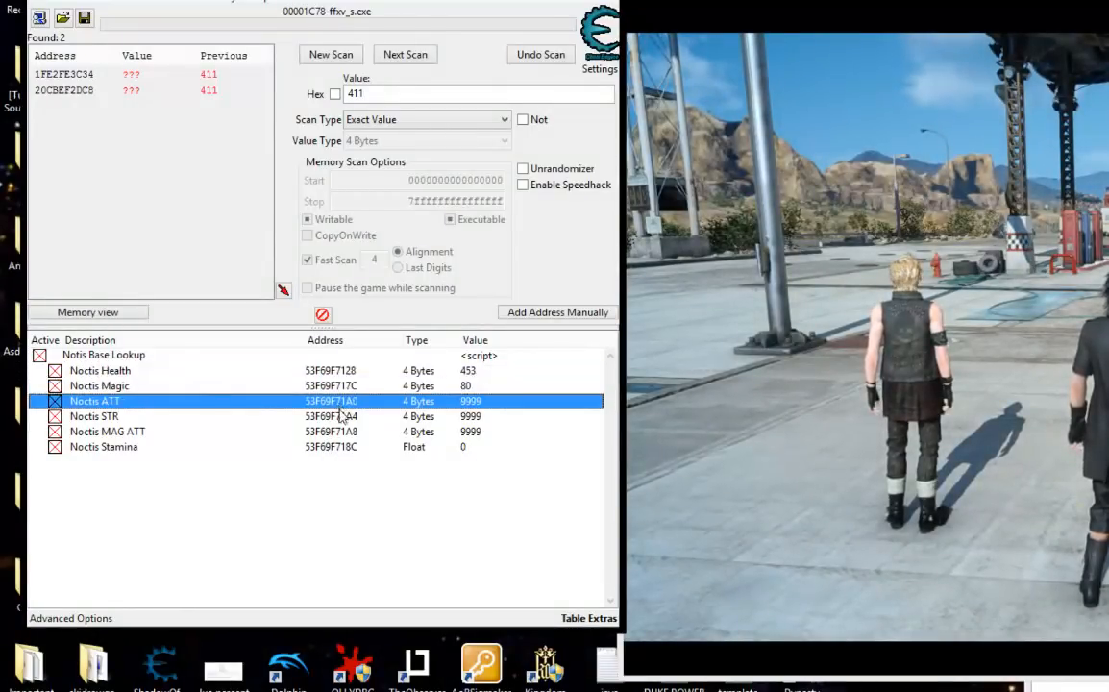
click(308, 431)
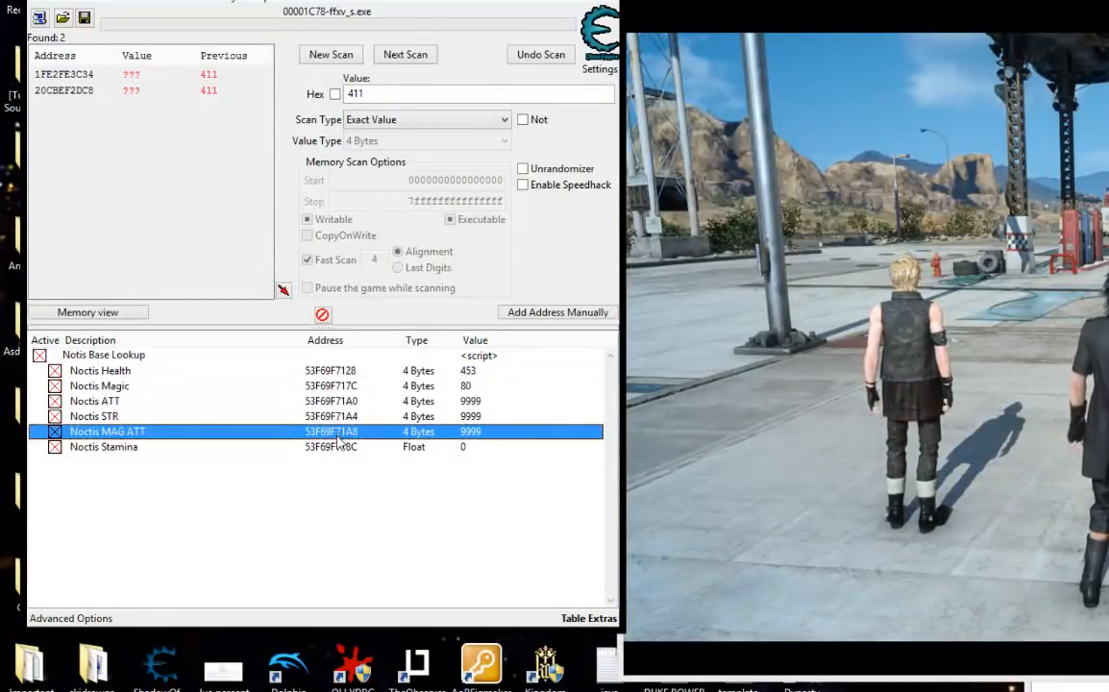
click(56, 401)
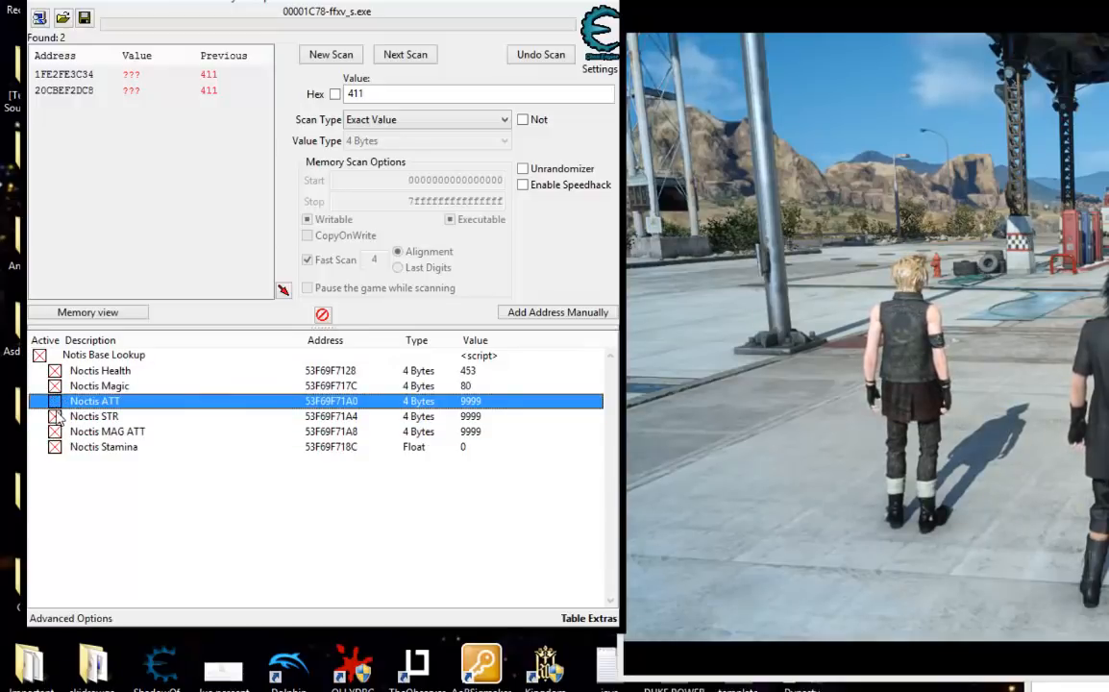
click(55, 416)
click(54, 432)
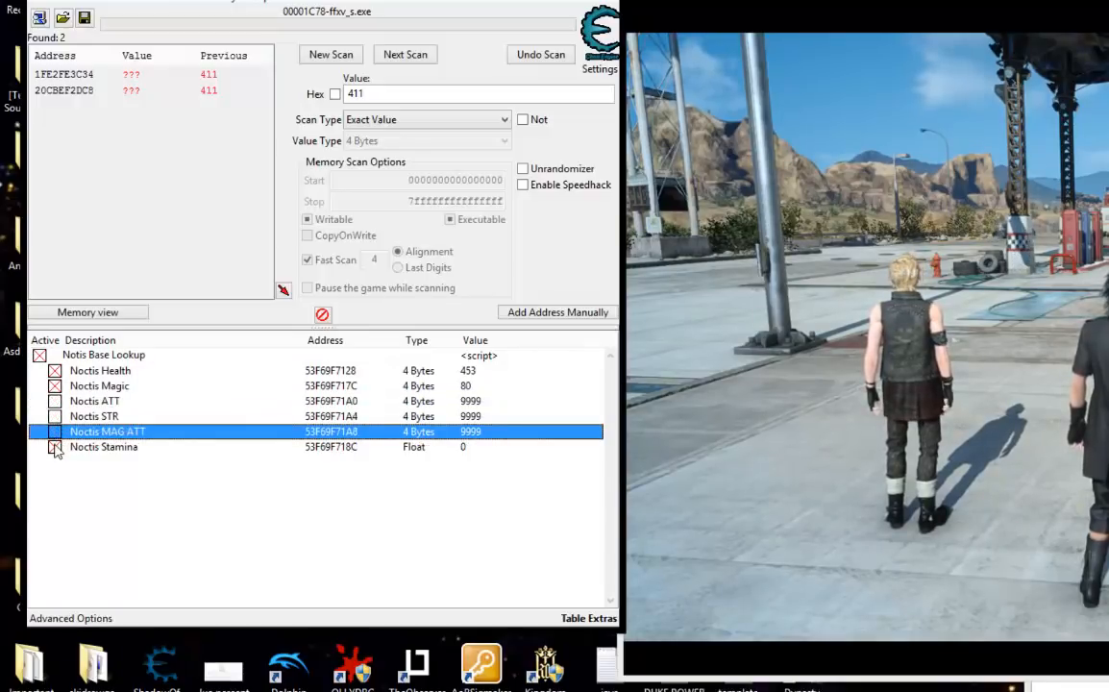
click(55, 447)
drag(101, 448, 171, 389)
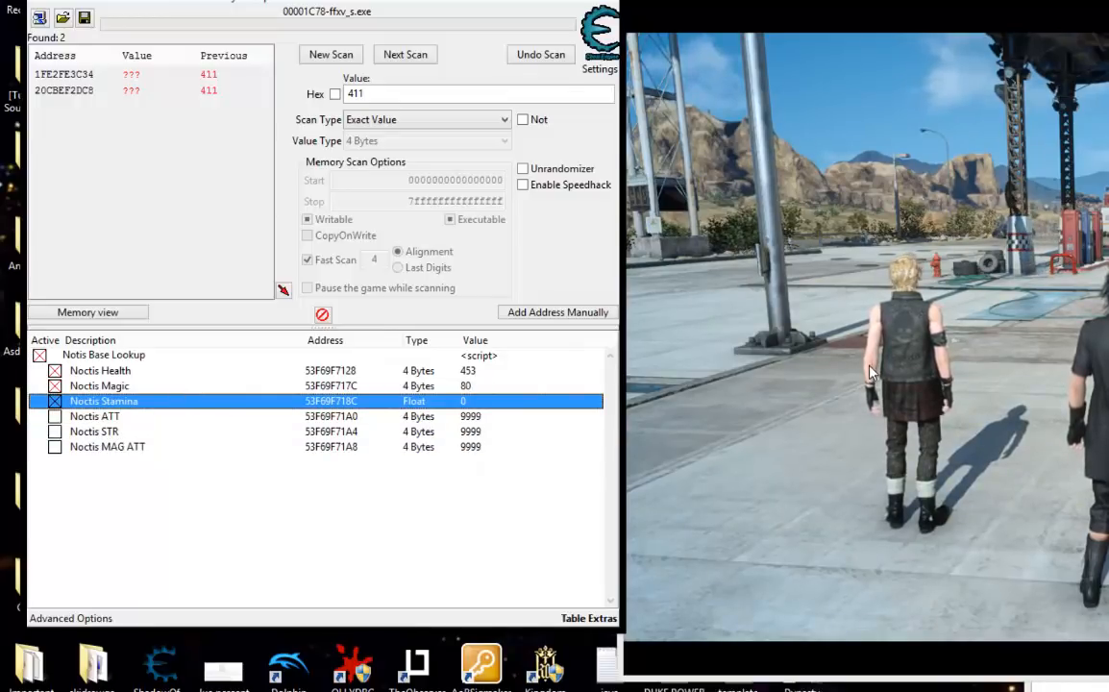
Review the values of the Noctis ATT, Noctis STR and Noctis MAG ATT records.
click(473, 418)
click(472, 433)
click(473, 447)
click(476, 417)
click(474, 433)
click(472, 447)
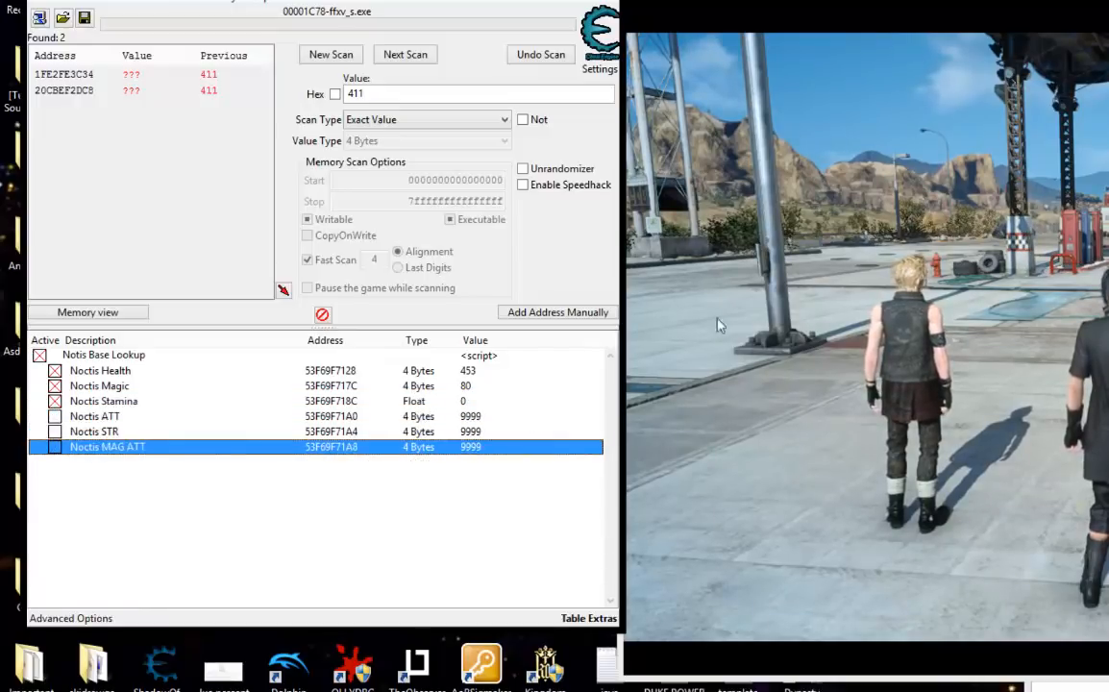
Switch to the game and open Noctis's Gear screen from the main menu to view his stats.
click(831, 4)
key(Escape)
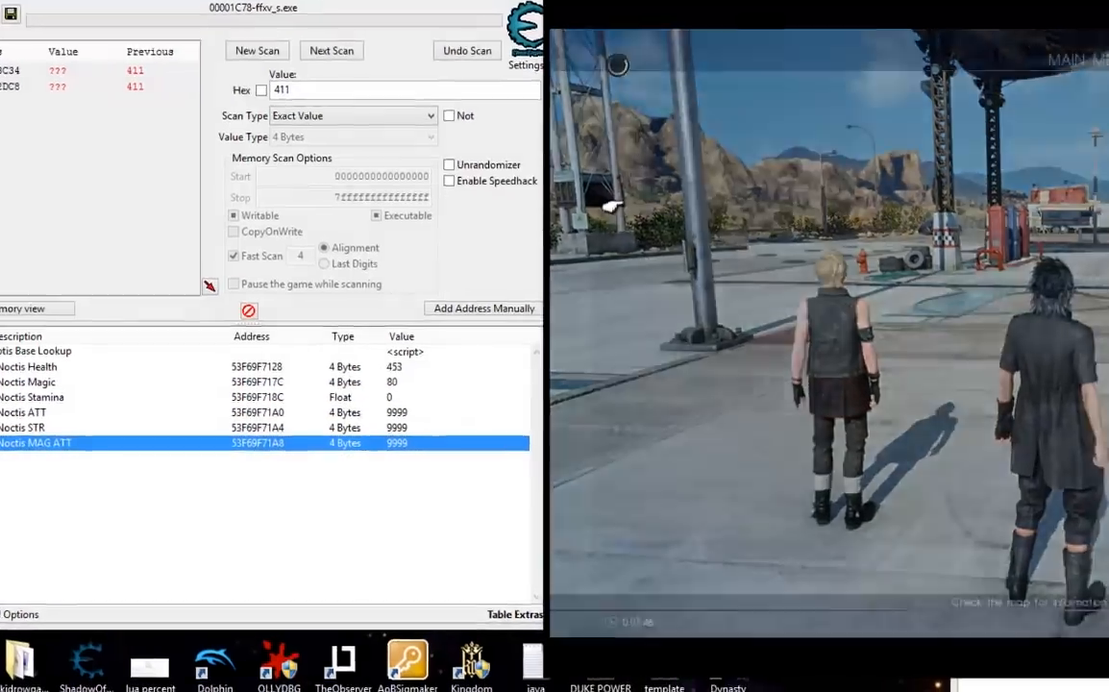
key(Down)
key(Down)
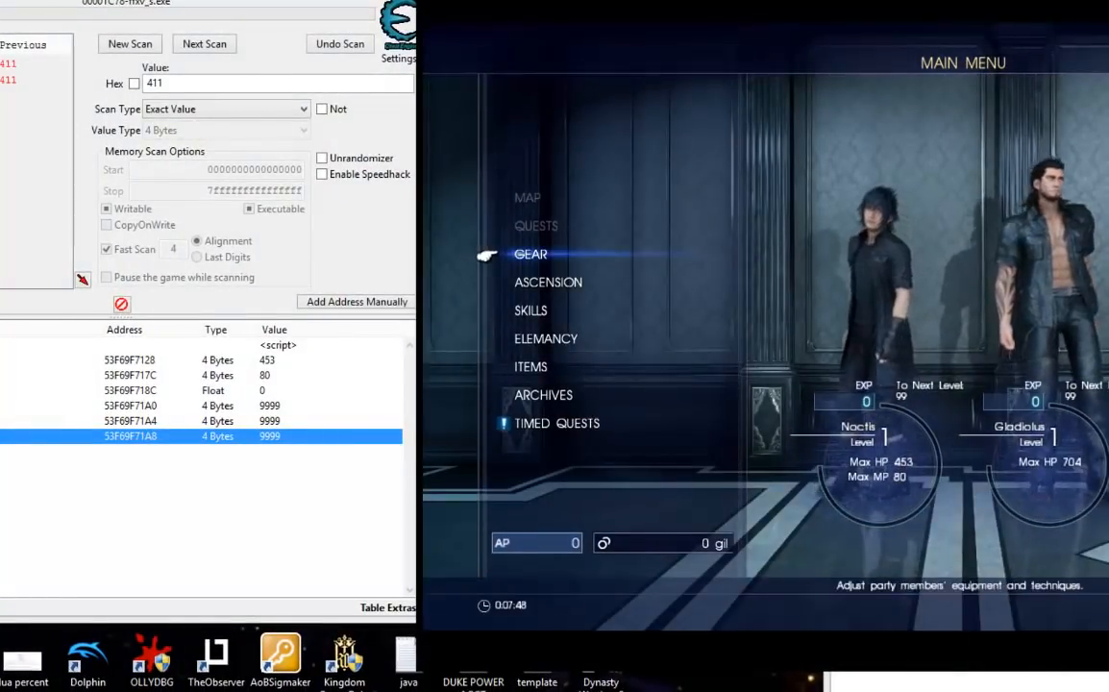
key(Return)
key(Return)
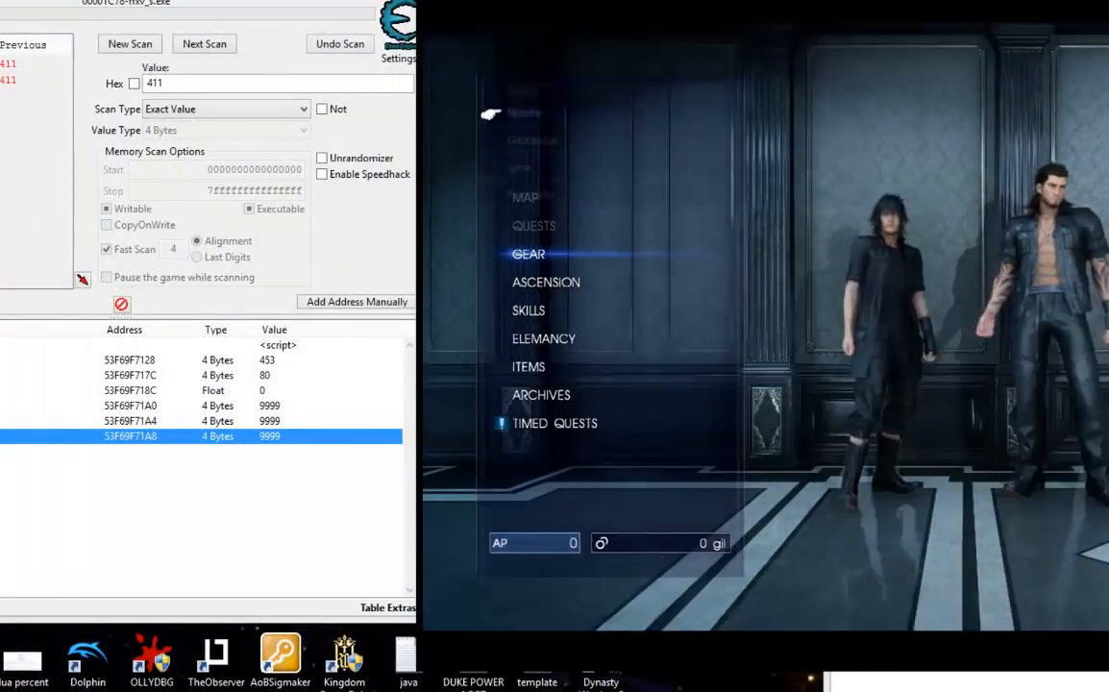
key(Return)
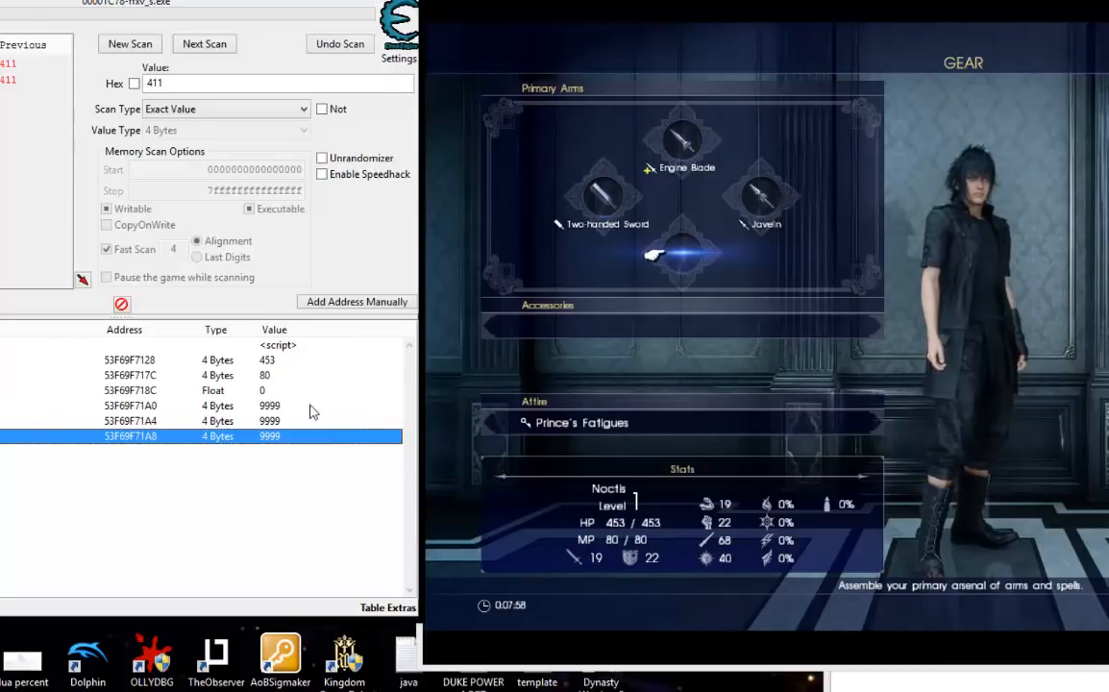
Compare the ATT, STR and MAG ATT values in the table with Noctis's stats on the Gear screen.
click(273, 410)
click(274, 423)
click(274, 436)
click(274, 422)
click(273, 437)
click(272, 423)
click(273, 436)
click(275, 408)
click(275, 422)
click(277, 437)
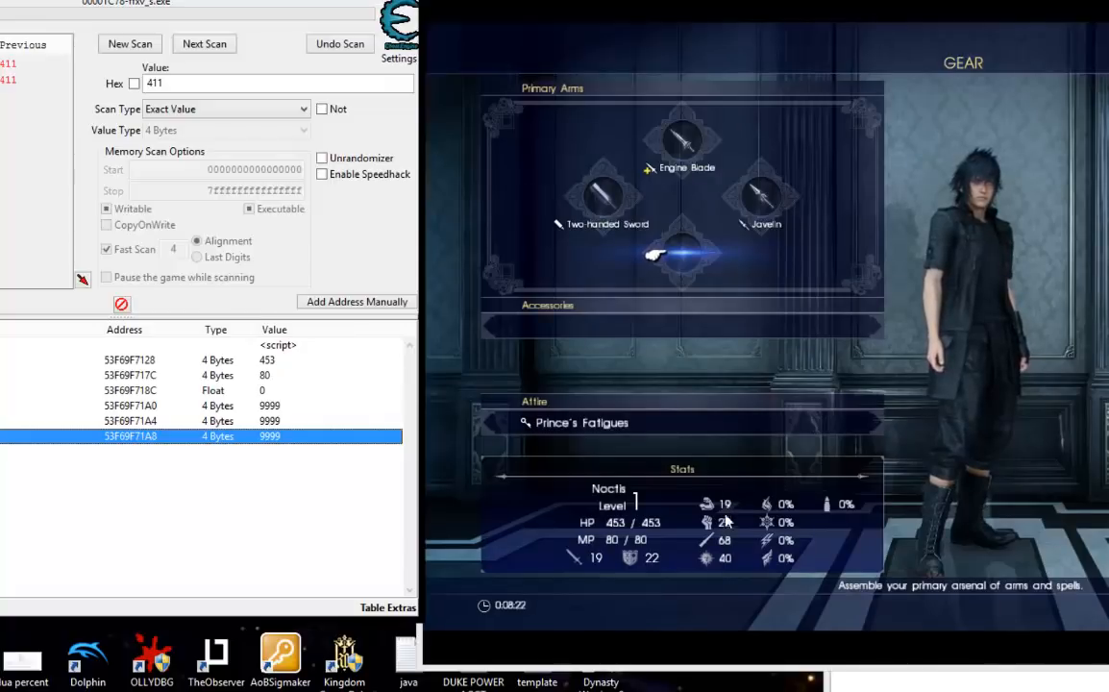
Back out of Noctis's Gear screen to the game's main menu and switch back to the Cheat Engine table.
click(1042, 380)
click(886, 141)
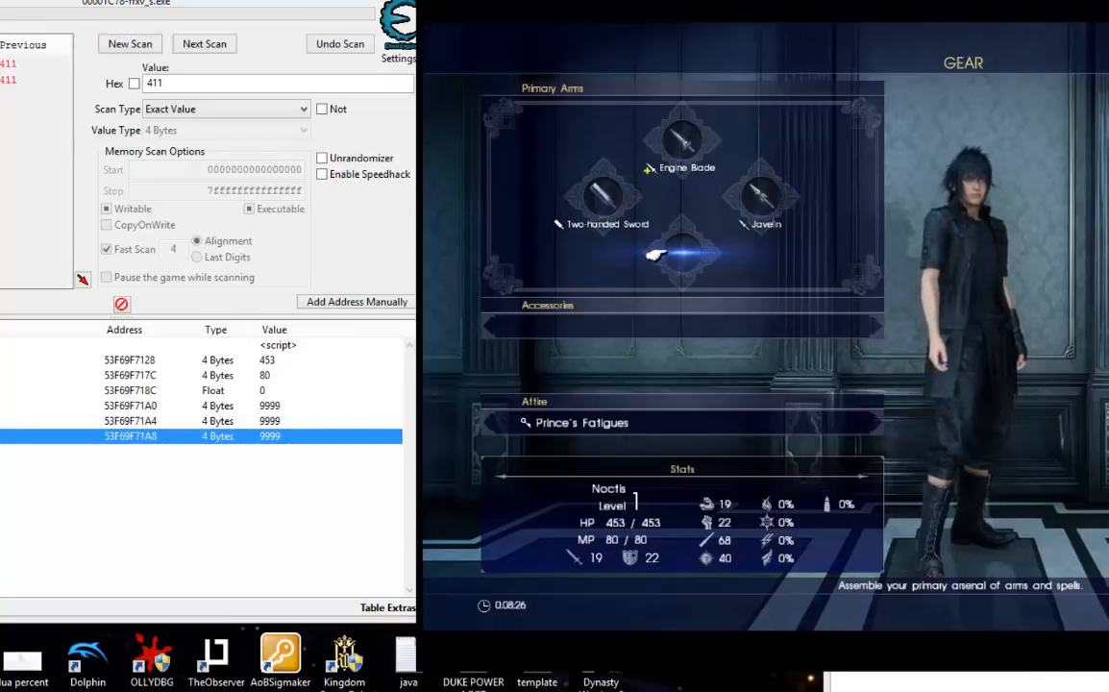
key(Escape)
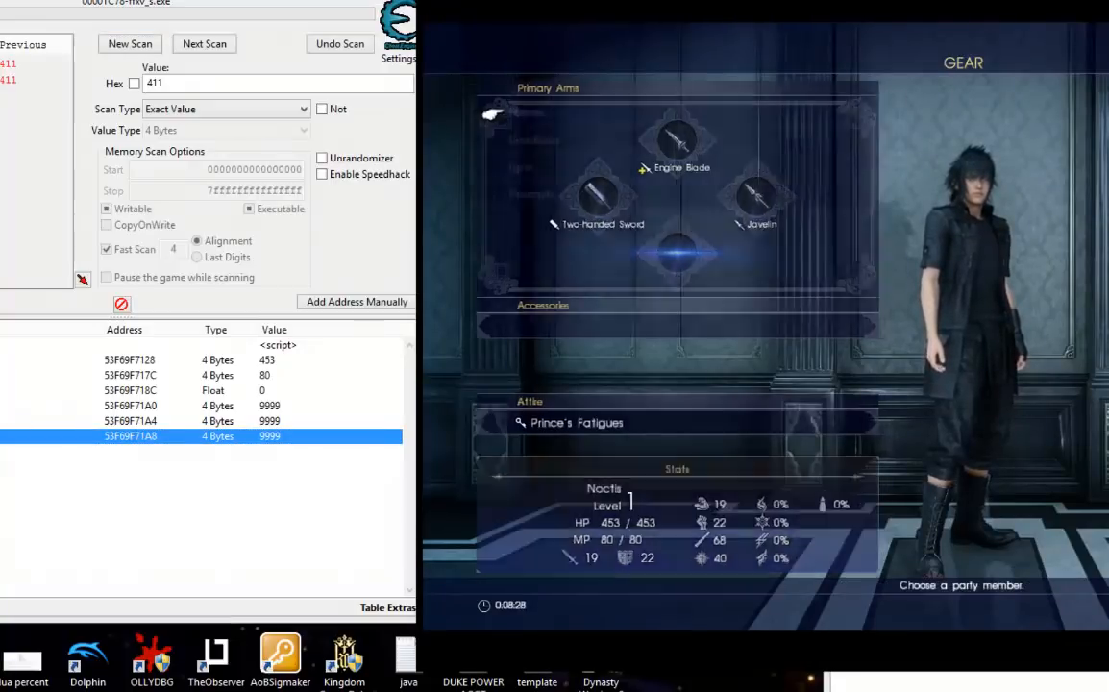
key(Escape)
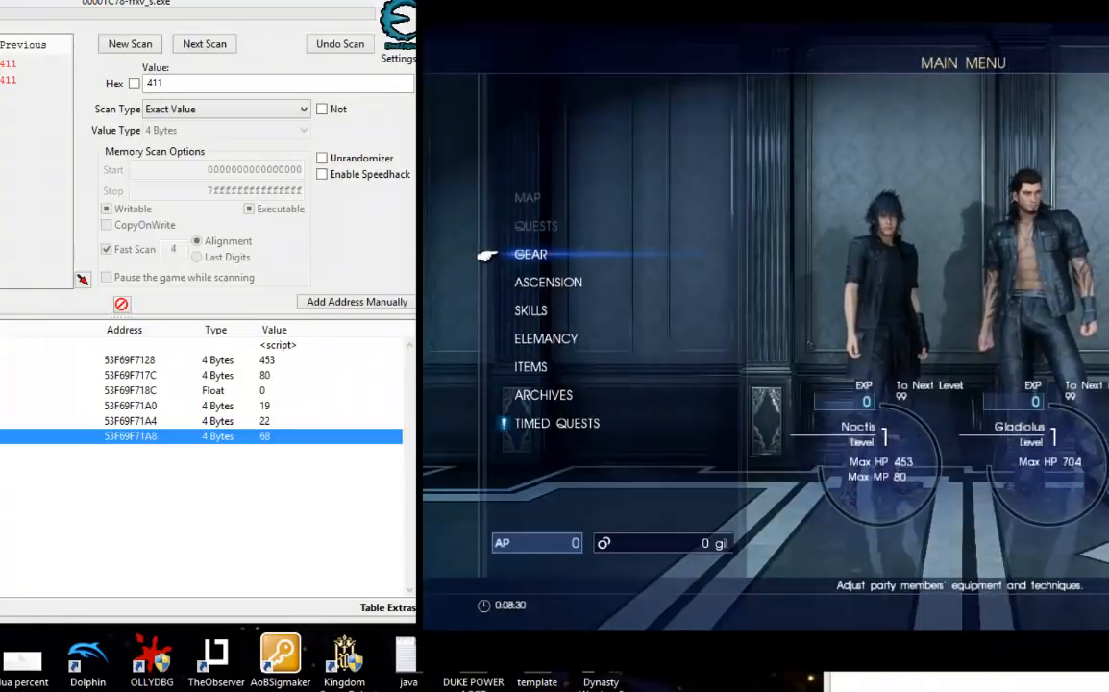
key(Up)
key(alt+Tab)
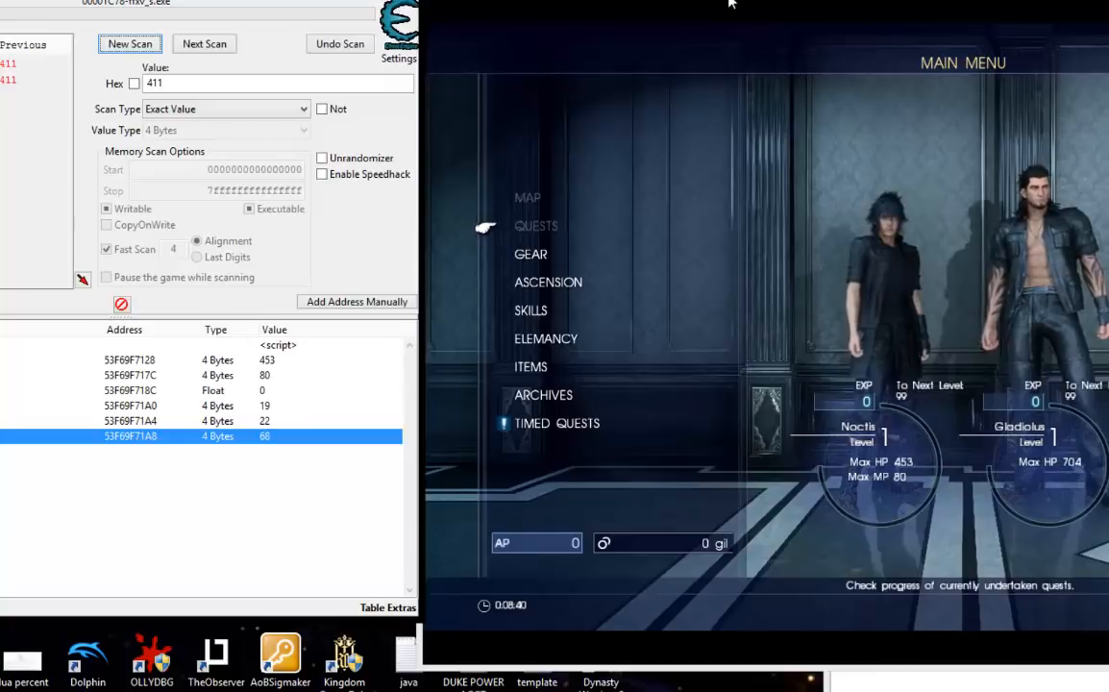
click(115, 500)
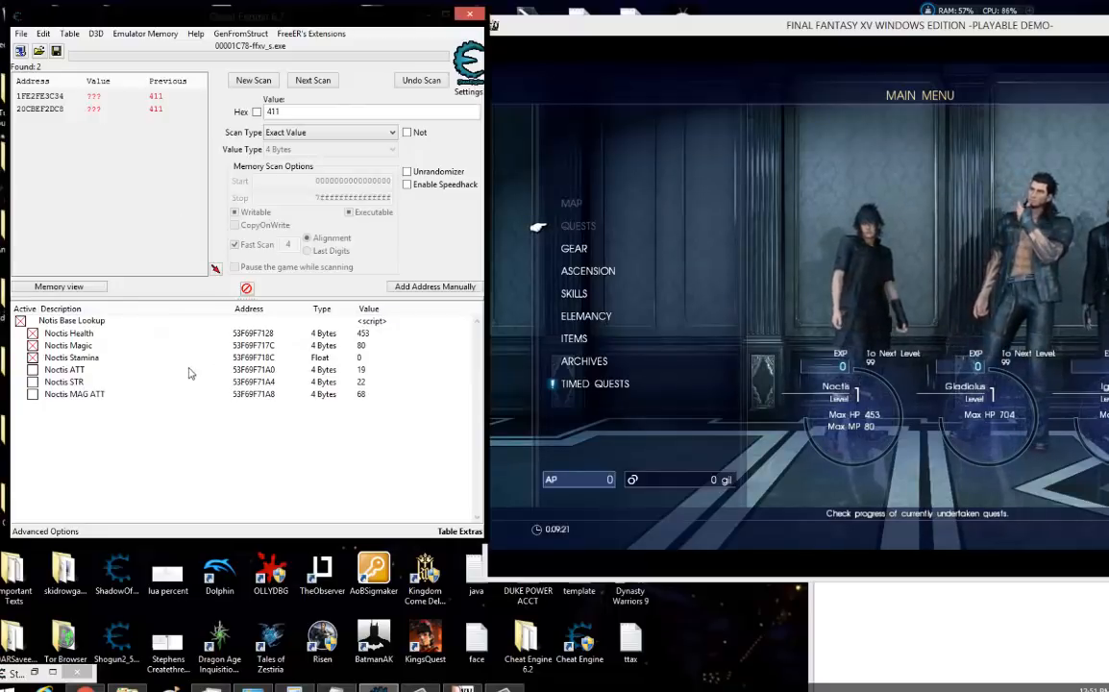
Review the 'Noctis' name comparison and hero_base assignment in the Notis Base Lookup script and close the script editor.
double_click(378, 322)
drag(304, 255, 472, 260)
click(471, 259)
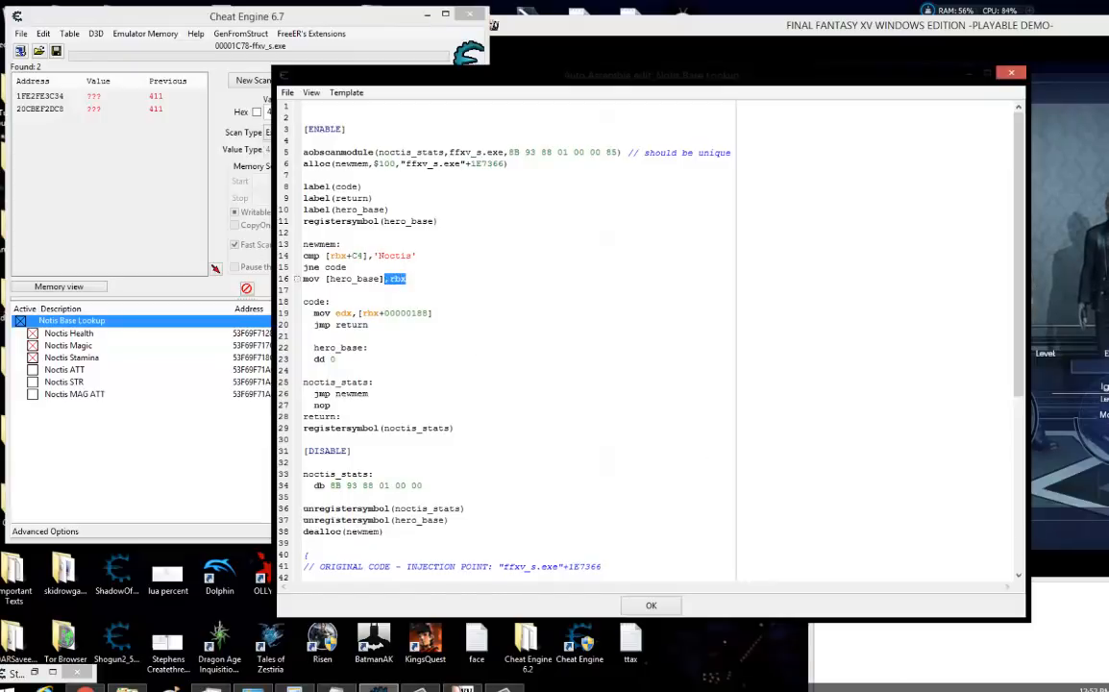
click(677, 607)
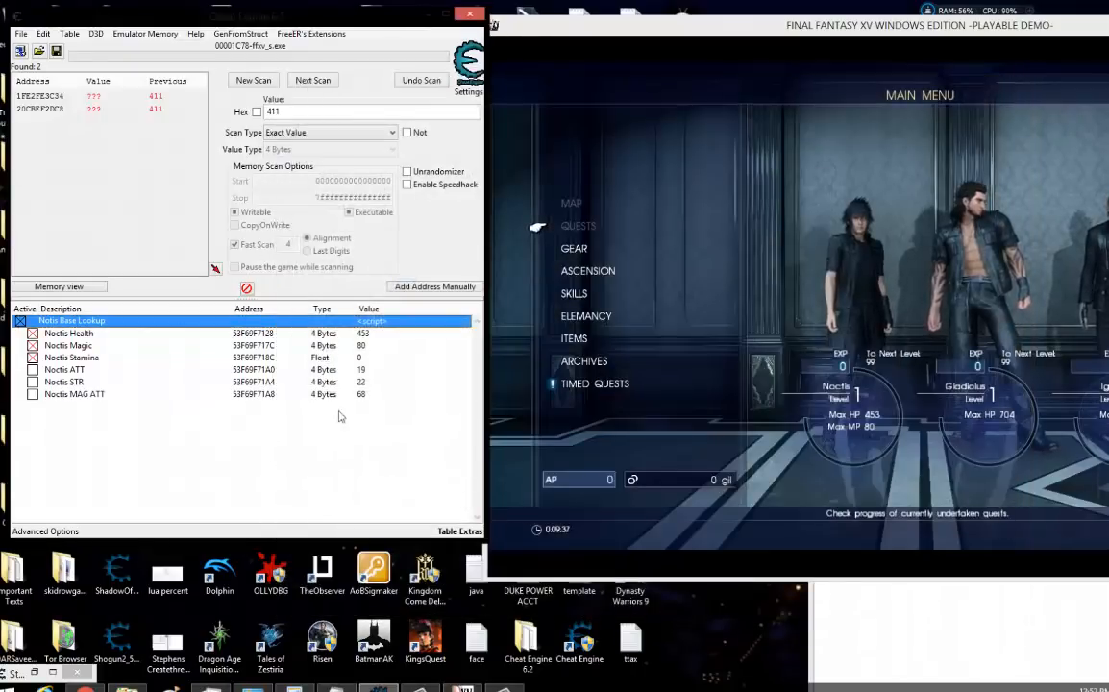